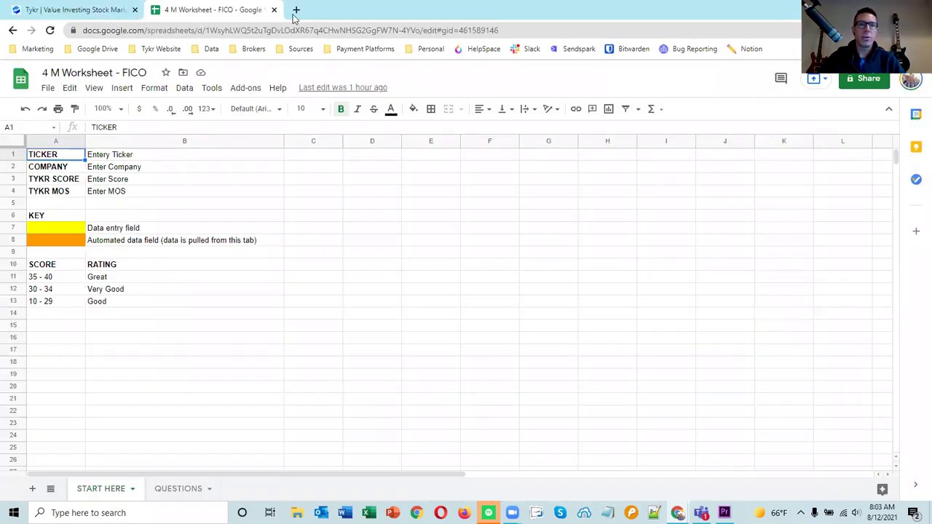
Open tykr.com in a new browser tab and go to its Tips to get started page.
{"action": "left_click", "coordinate": [295, 9]}
{"action": "type", "text": "ty"}
{"action": "key", "text": "Return"}
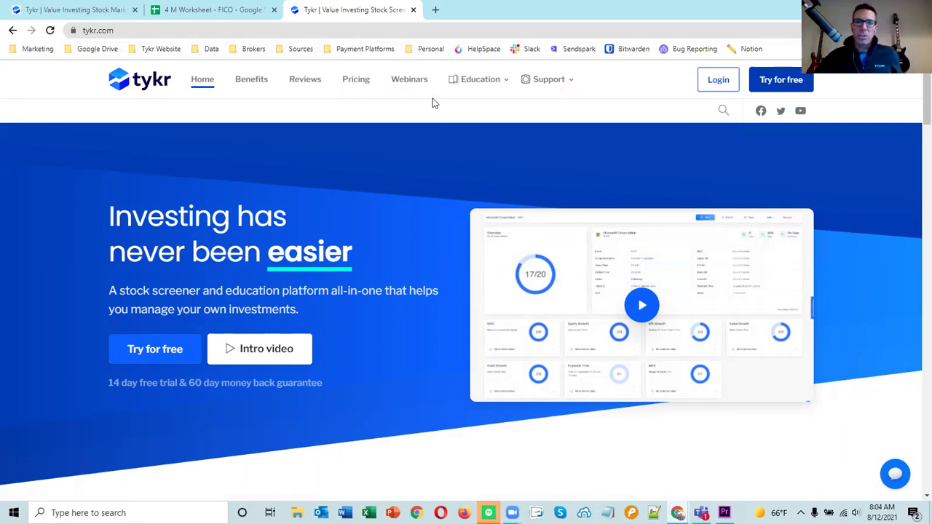
{"action": "mouse_move", "coordinate": [471, 81]}
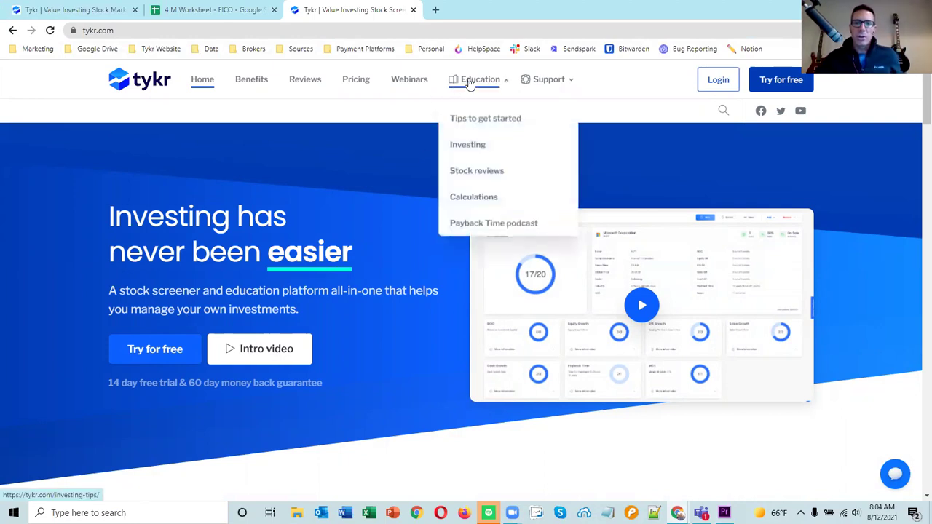
{"action": "left_click", "coordinate": [489, 123]}
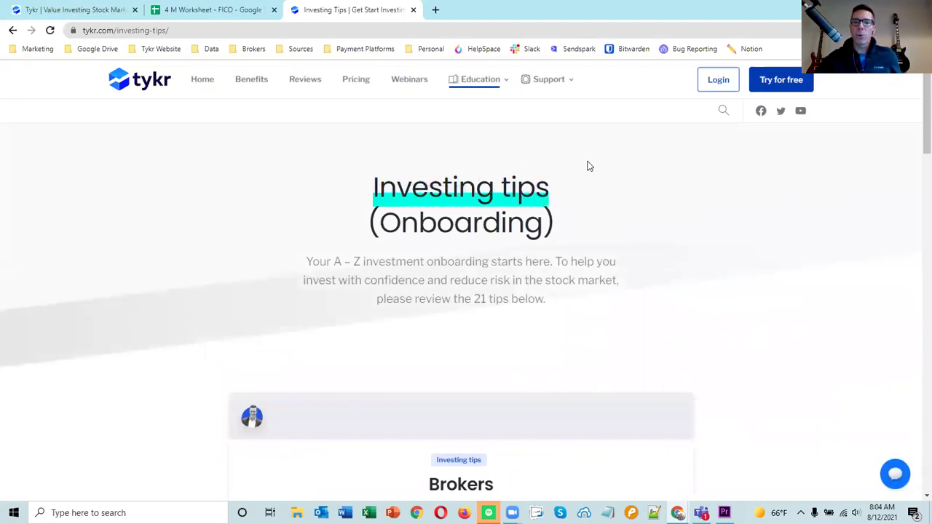
Open the Welcome to Tykr article and find the 4 M's Investment Worksheet entry under Important links.
{"action": "scroll", "coordinate": [588, 166], "scroll_direction": "down", "scroll_amount": 1}
{"action": "scroll", "coordinate": [588, 166], "scroll_direction": "down", "scroll_amount": 4}
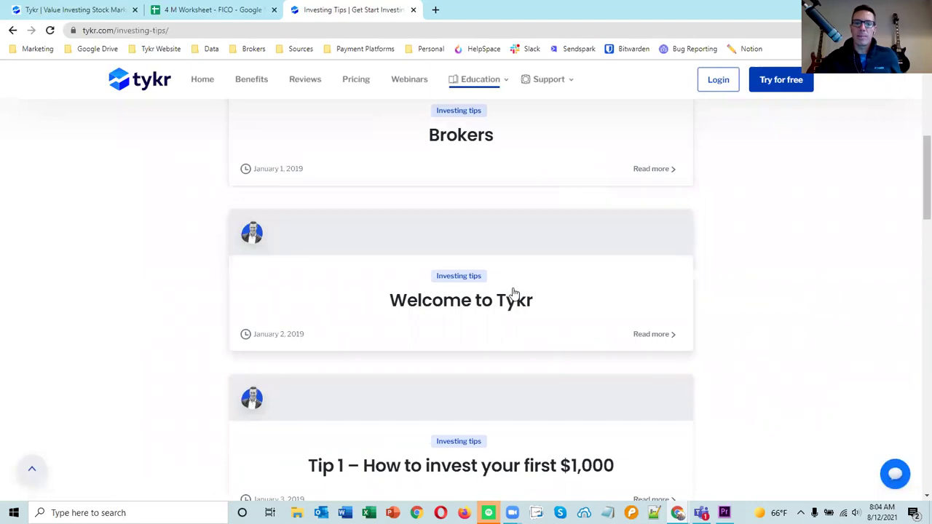
{"action": "left_click", "coordinate": [505, 308]}
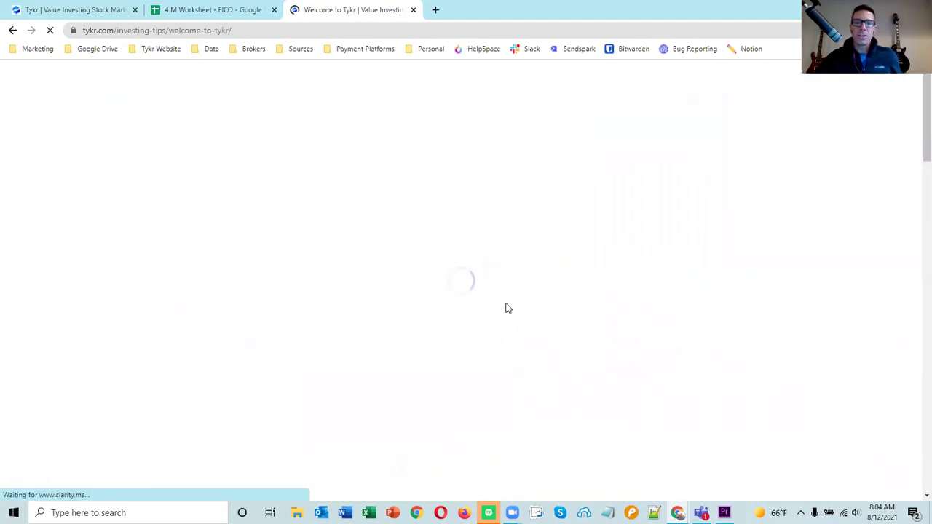
{"action": "scroll", "coordinate": [500, 294], "scroll_direction": "down", "scroll_amount": 3}
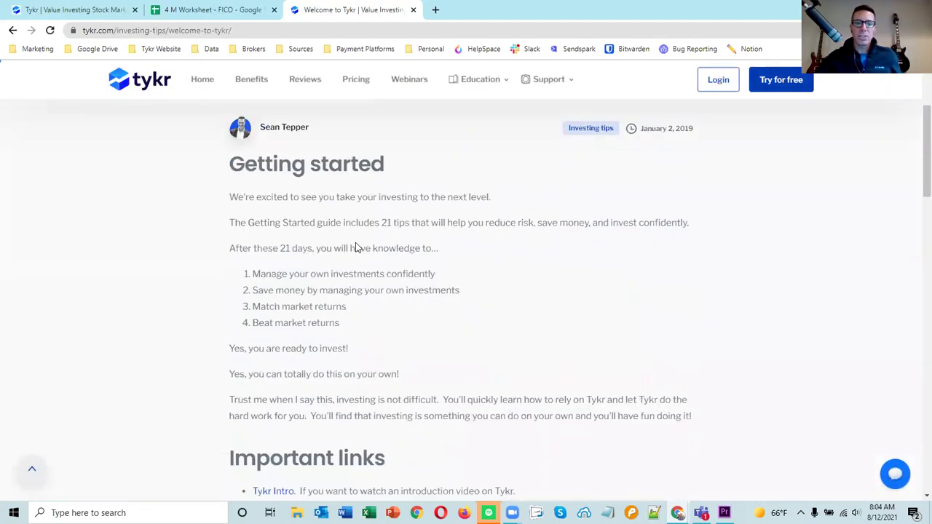
{"action": "scroll", "coordinate": [371, 294], "scroll_direction": "down", "scroll_amount": 3}
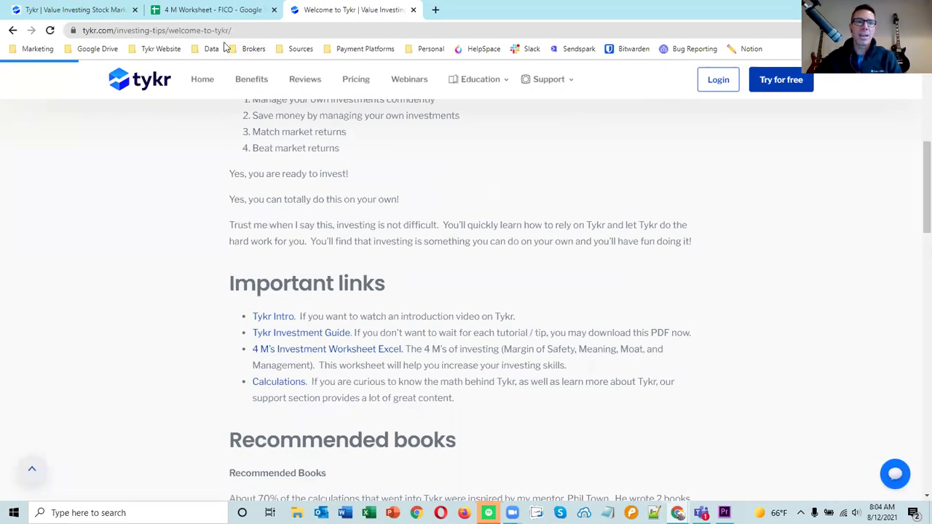
Search the Tykr stock dashboard for "fico" and open the Fair Isaac Corporation page.
{"action": "left_click", "coordinate": [211, 10]}
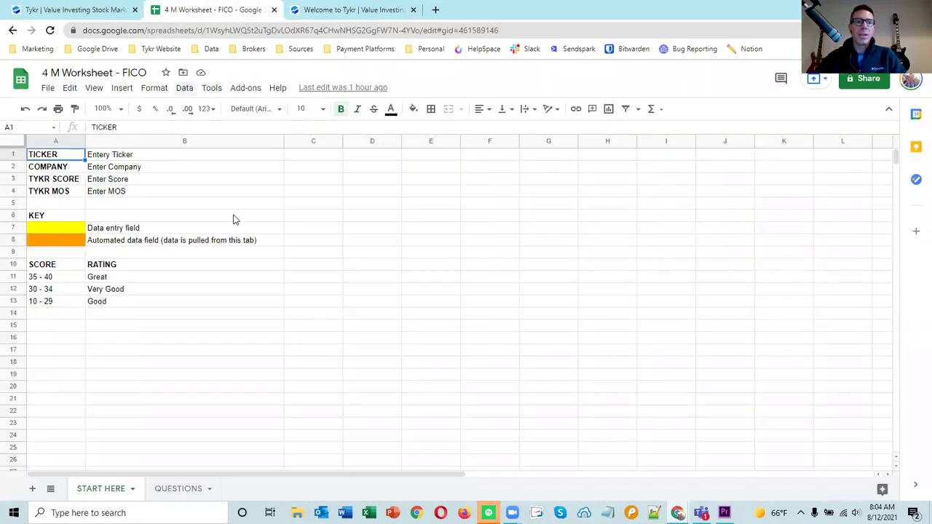
{"action": "left_click", "coordinate": [53, 15]}
{"action": "left_click", "coordinate": [546, 80]}
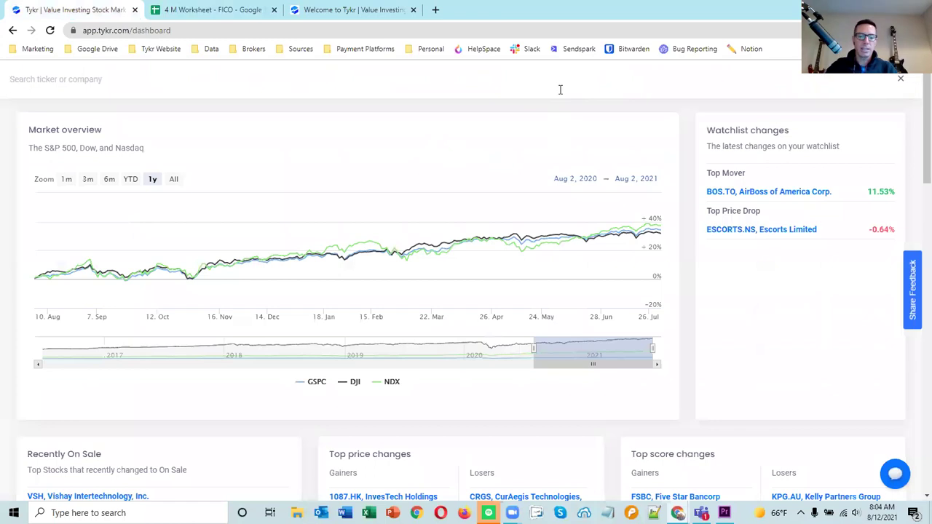
{"action": "type", "text": "fico"}
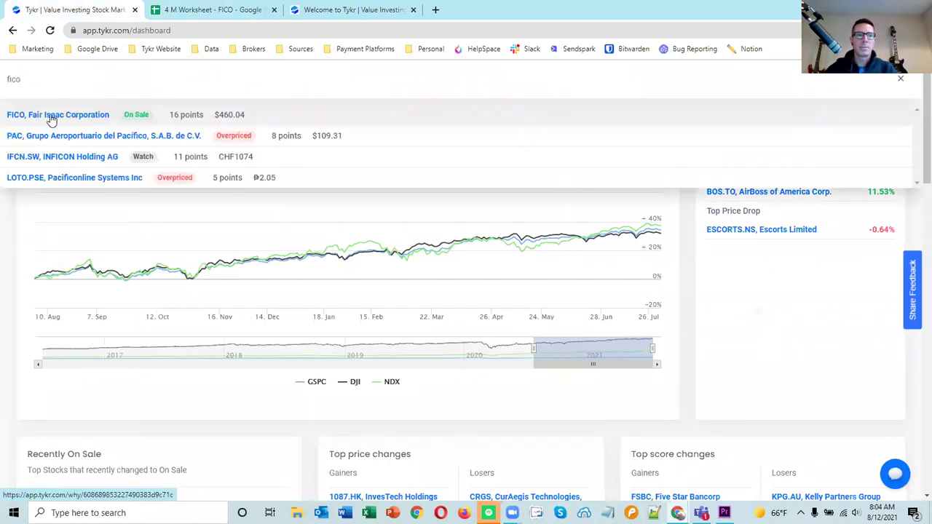
{"action": "left_click", "coordinate": [51, 116]}
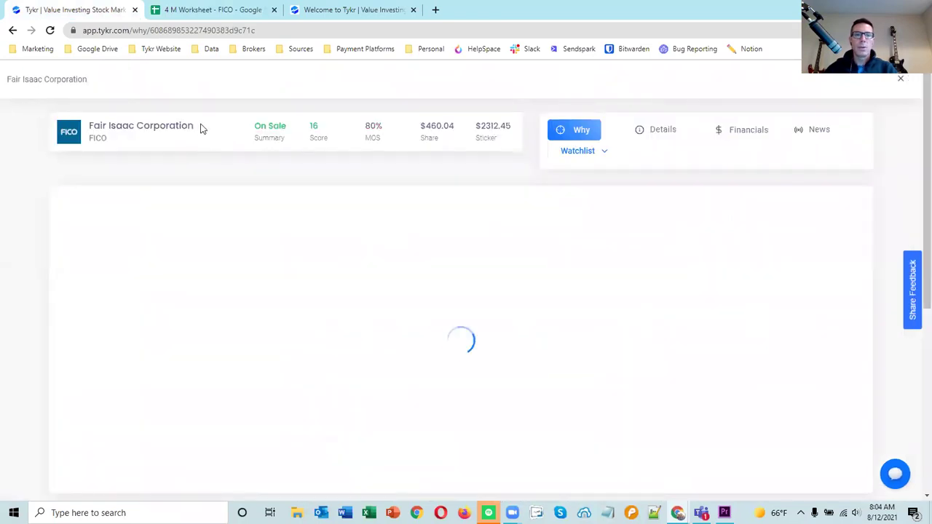
Copy the company name Fair Isaac Corporation from Tykr into the COMPANY entry, cell B2, of the 4 M Worksheet.
{"action": "left_click_drag", "start_coordinate": [88, 126], "coordinate": [110, 139]}
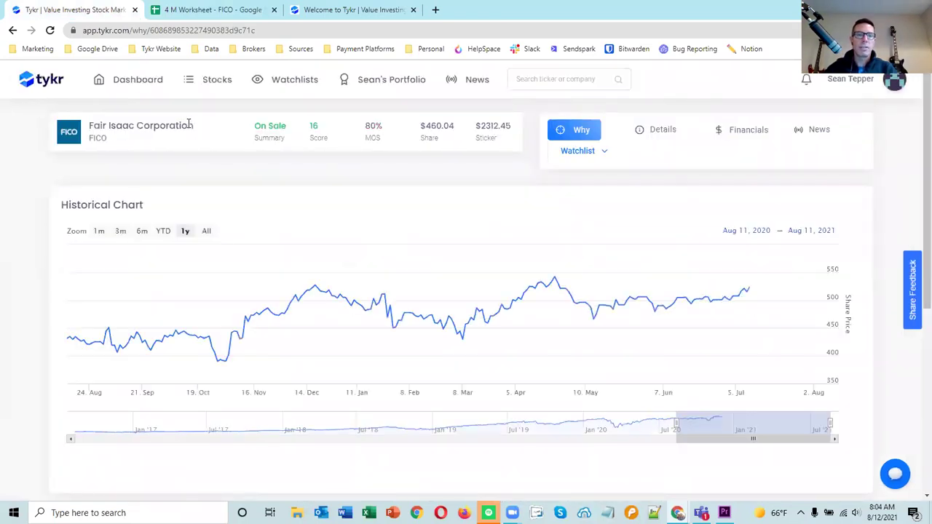
{"action": "triple_click", "coordinate": [193, 126]}
{"action": "key", "text": "ctrl+c"}
{"action": "left_click_drag", "start_coordinate": [192, 126], "coordinate": [93, 126]}
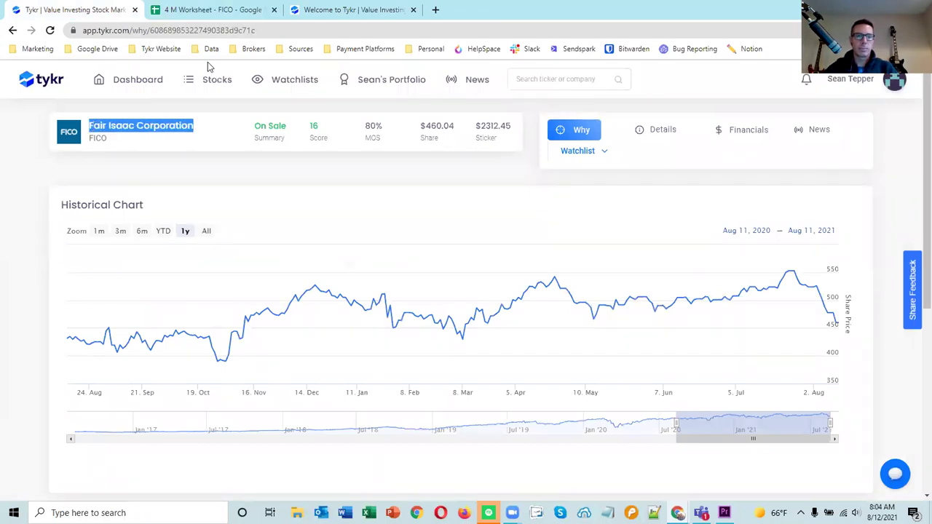
{"action": "left_click", "coordinate": [209, 9]}
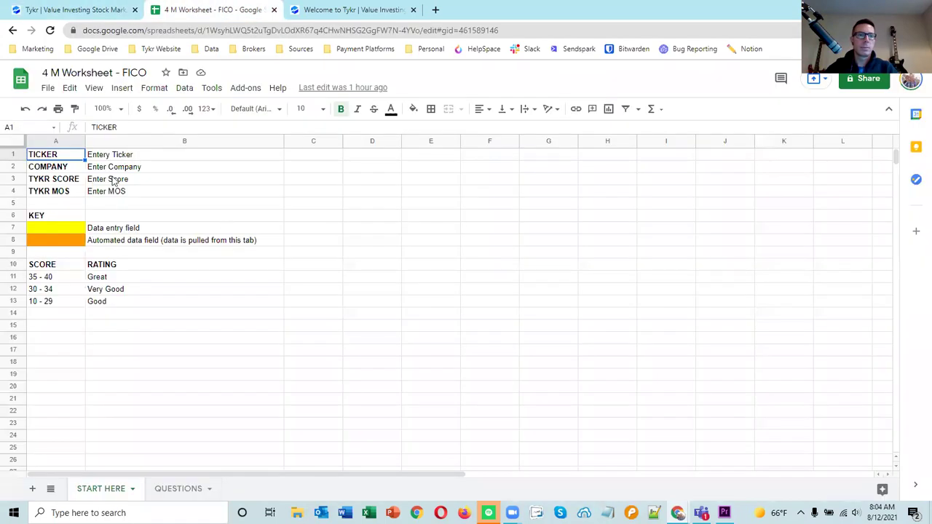
{"action": "left_click", "coordinate": [139, 167]}
{"action": "key", "text": "ctrl+v"}
Enter FICO as the ticker in cell B1 of the START HERE sheet.
{"action": "left_click", "coordinate": [142, 156]}
{"action": "type", "text": "FICO"}
{"action": "key", "text": "Down"}
{"action": "key", "text": "Down"}
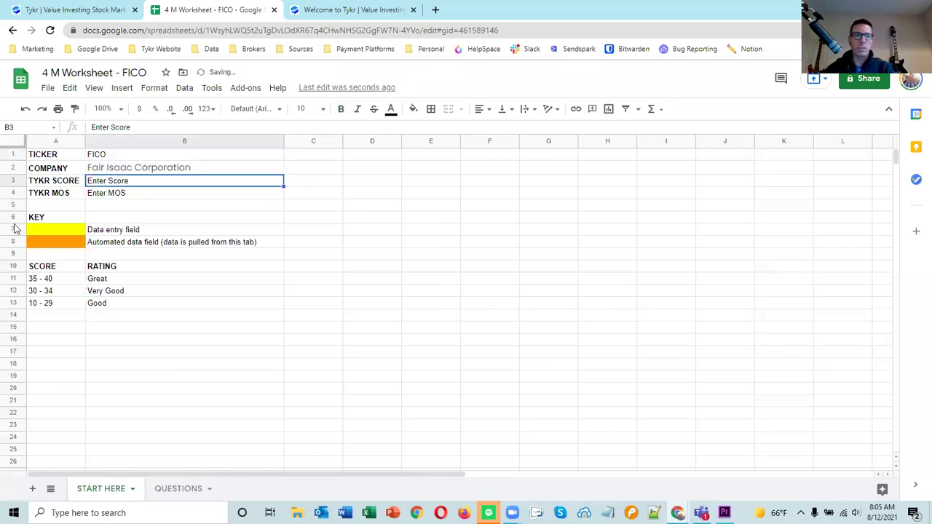
Look up the stock's figures in Tykr and enter 16 as TYKR SCORE and 80% as TYKR MOS in the worksheet.
{"action": "left_click", "coordinate": [55, 9]}
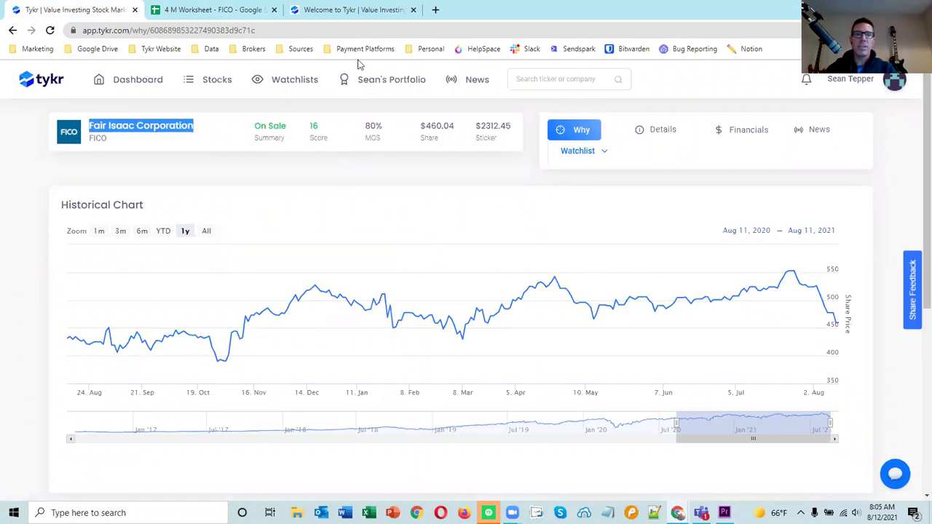
{"action": "left_click", "coordinate": [349, 10]}
{"action": "left_click", "coordinate": [182, 9]}
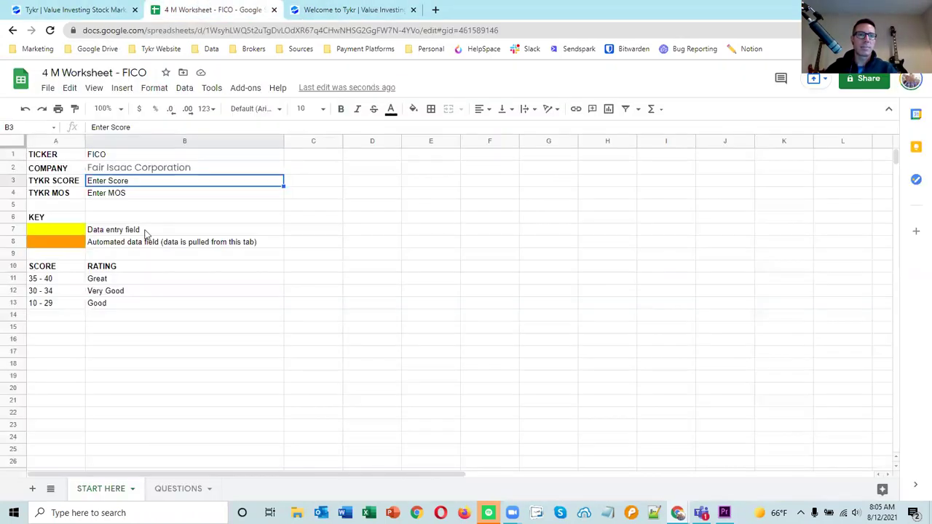
{"action": "left_click", "coordinate": [120, 194]}
{"action": "left_click", "coordinate": [125, 185]}
{"action": "type", "text": "16"}
{"action": "key", "text": "Return"}
{"action": "type", "text": "80%"}
{"action": "key", "text": "Return"}
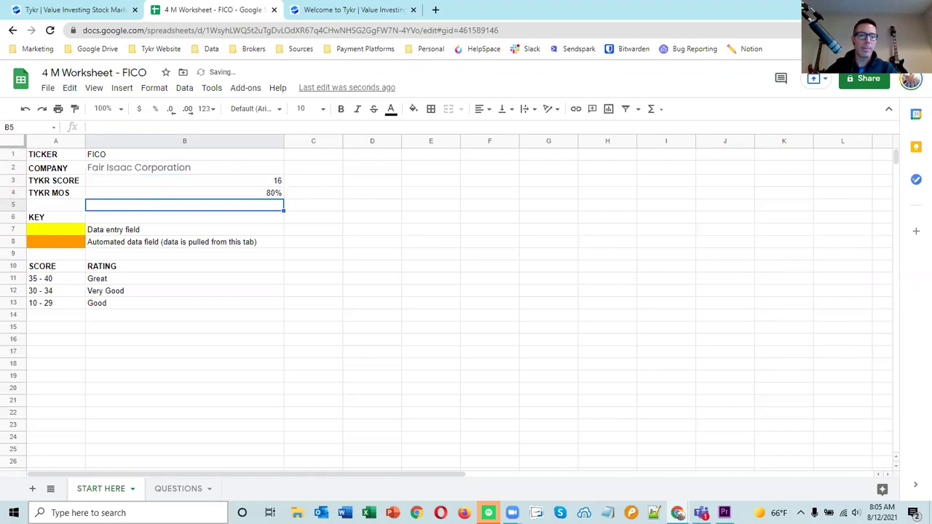
Open the QUESTIONS sheet, and review Fair Isaac's summary figures and its share price chart over all available years in Tykr.
{"action": "left_click", "coordinate": [186, 484]}
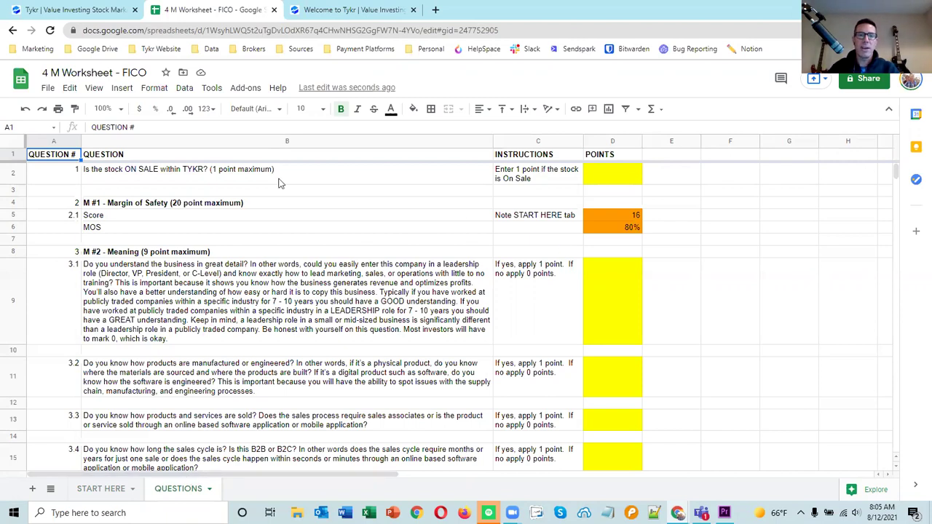
{"action": "left_click", "coordinate": [64, 9]}
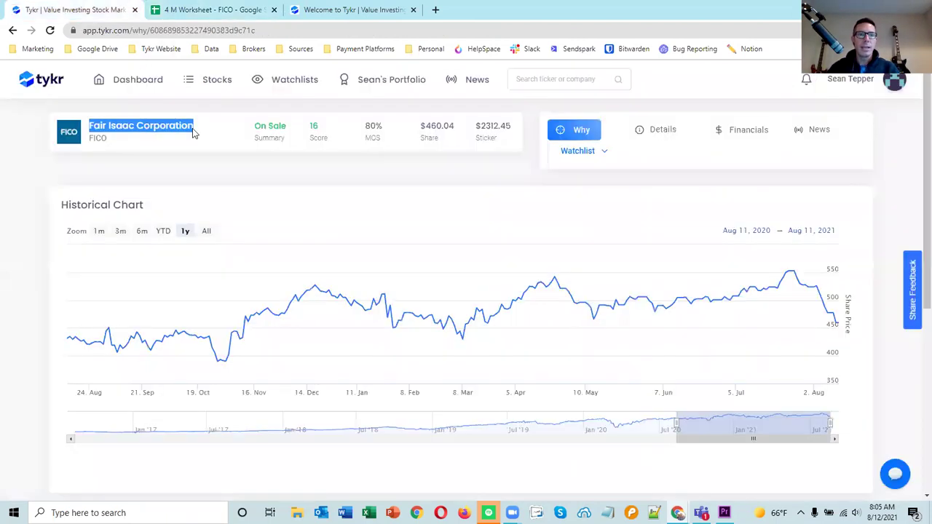
{"action": "left_click", "coordinate": [285, 175]}
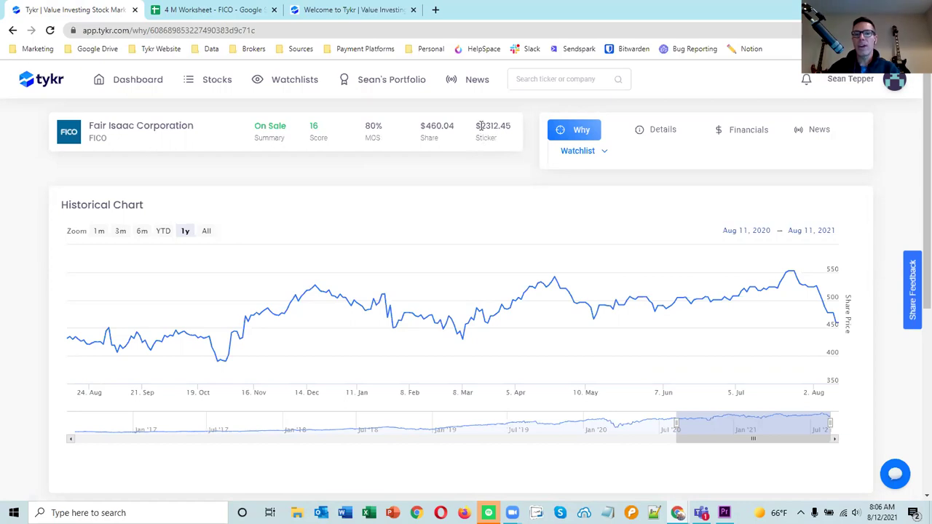
{"action": "left_click_drag", "start_coordinate": [485, 125], "coordinate": [506, 141]}
{"action": "left_click", "coordinate": [508, 143]}
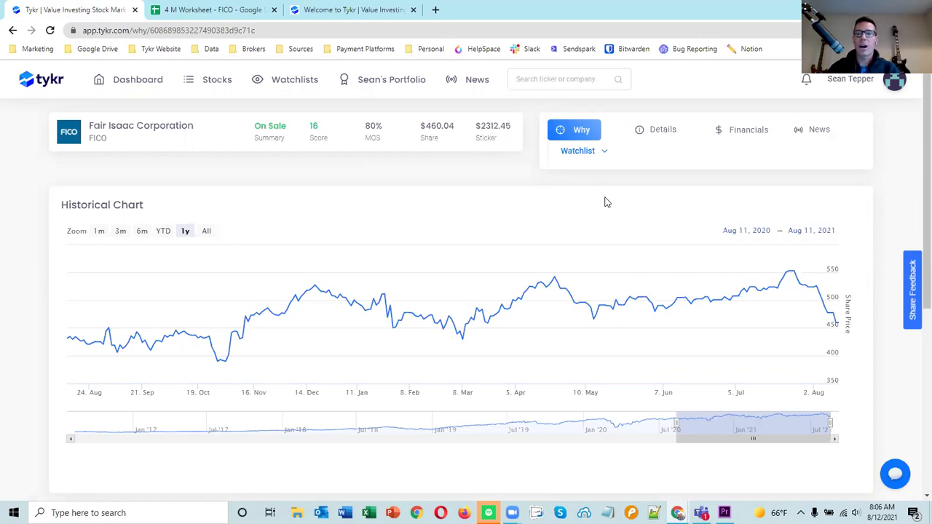
{"action": "left_click", "coordinate": [207, 232]}
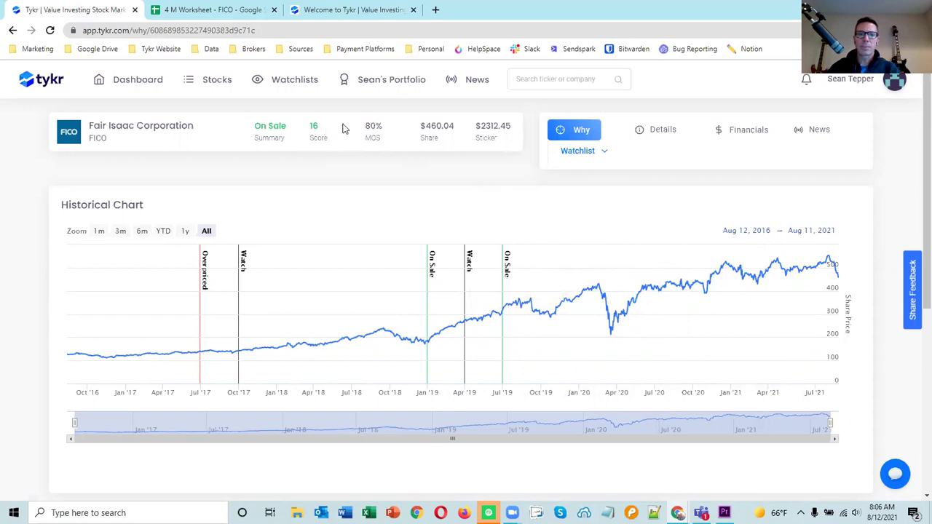
Open Fair Isaac's Financials and examine the yearly Revenue, Net Income and Earnings Per Share charts.
{"action": "left_click", "coordinate": [742, 131]}
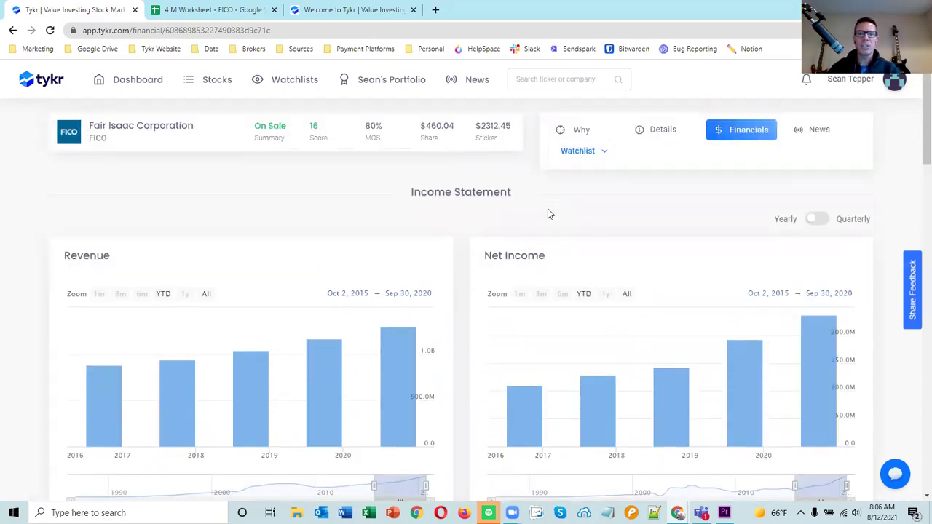
{"action": "scroll", "coordinate": [549, 215], "scroll_direction": "down", "scroll_amount": 1}
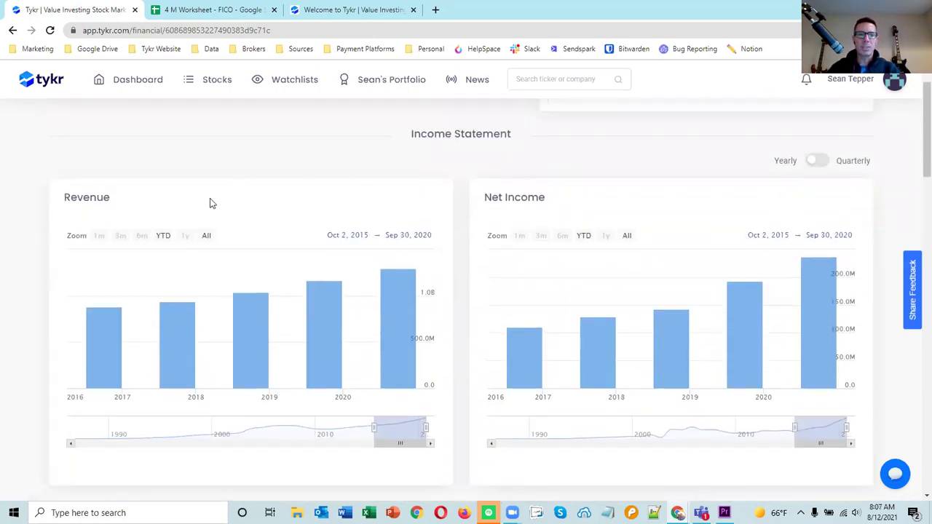
{"action": "scroll", "coordinate": [206, 354], "scroll_direction": "down", "scroll_amount": 3}
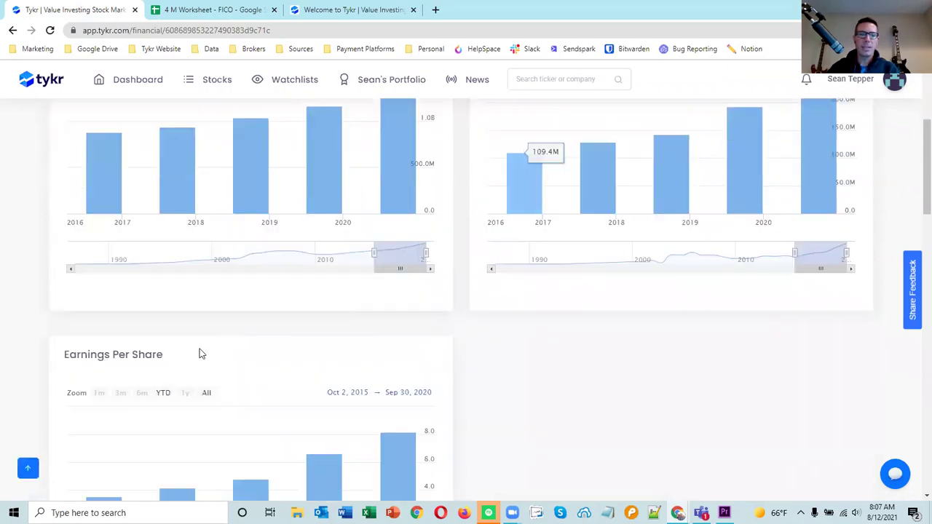
{"action": "scroll", "coordinate": [281, 322], "scroll_direction": "up", "scroll_amount": 2}
{"action": "scroll", "coordinate": [254, 289], "scroll_direction": "up", "scroll_amount": 2}
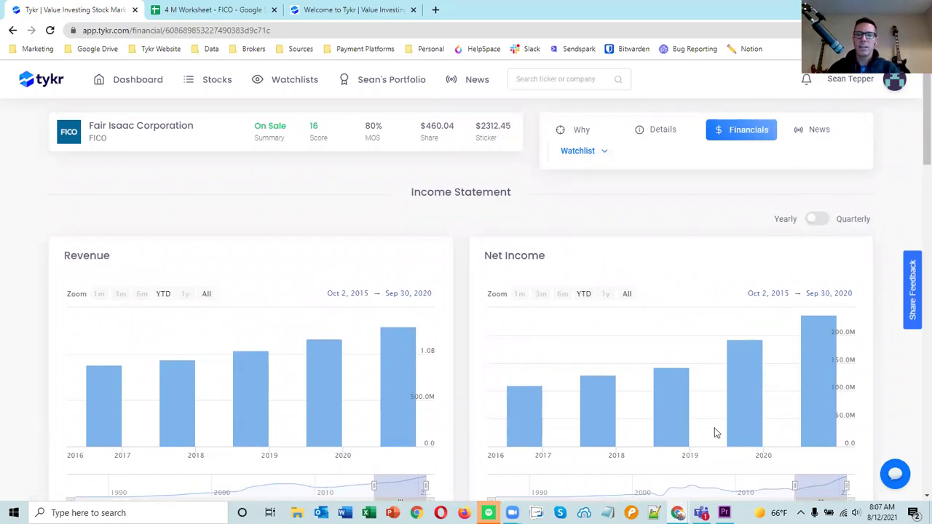
Show the income statement quarterly and extend the Revenue and Net Income charts back to early 2015.
{"action": "left_click", "coordinate": [814, 220]}
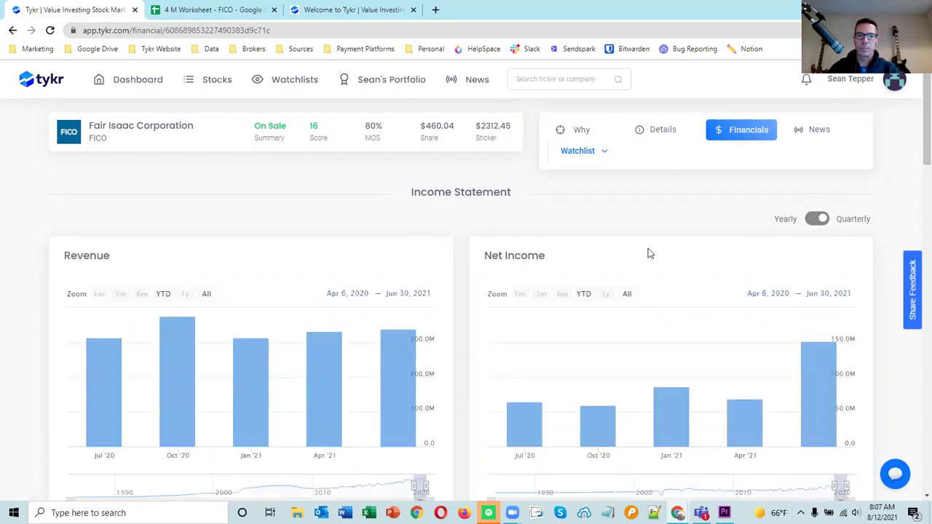
{"action": "scroll", "coordinate": [546, 273], "scroll_direction": "down", "scroll_amount": 1}
{"action": "left_click_drag", "start_coordinate": [414, 427], "coordinate": [366, 425]}
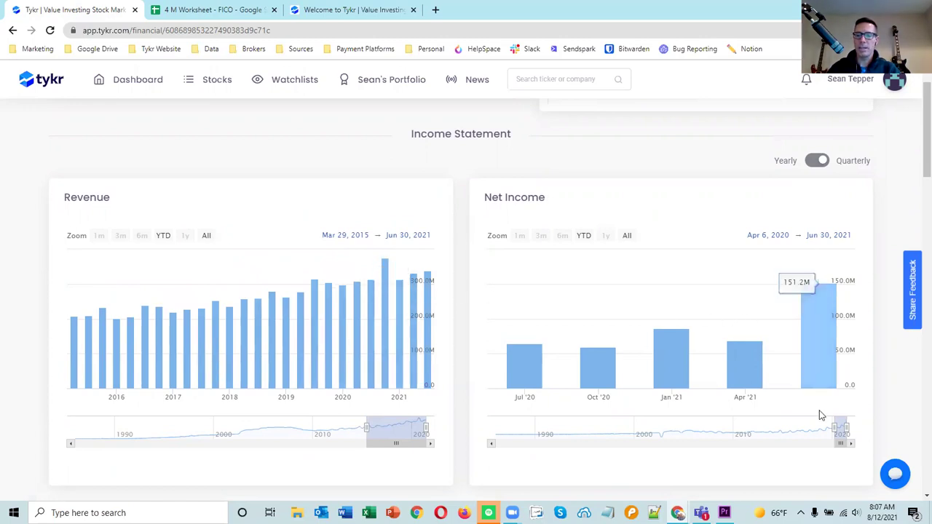
{"action": "left_click_drag", "start_coordinate": [830, 426], "coordinate": [786, 427]}
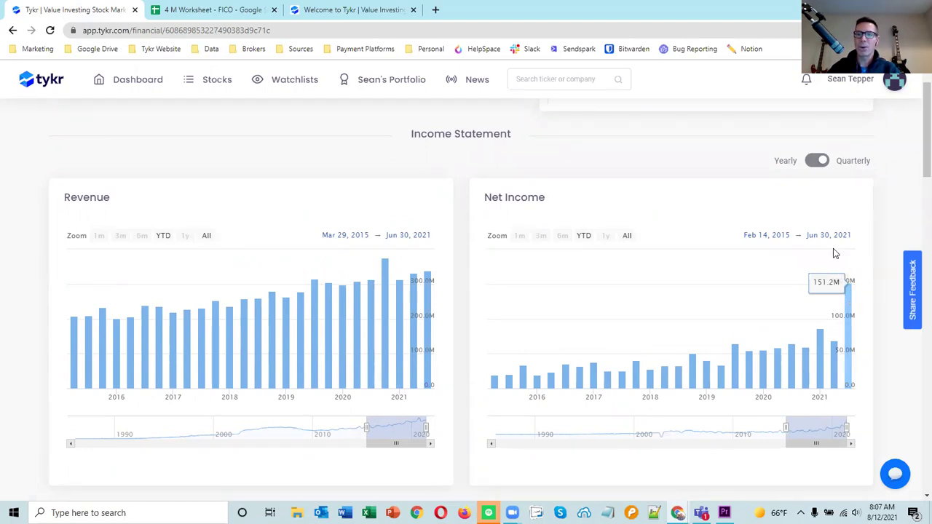
Return the income statement to yearly figures and extend the Earnings Per Share chart back to October 2006.
{"action": "left_click", "coordinate": [822, 164]}
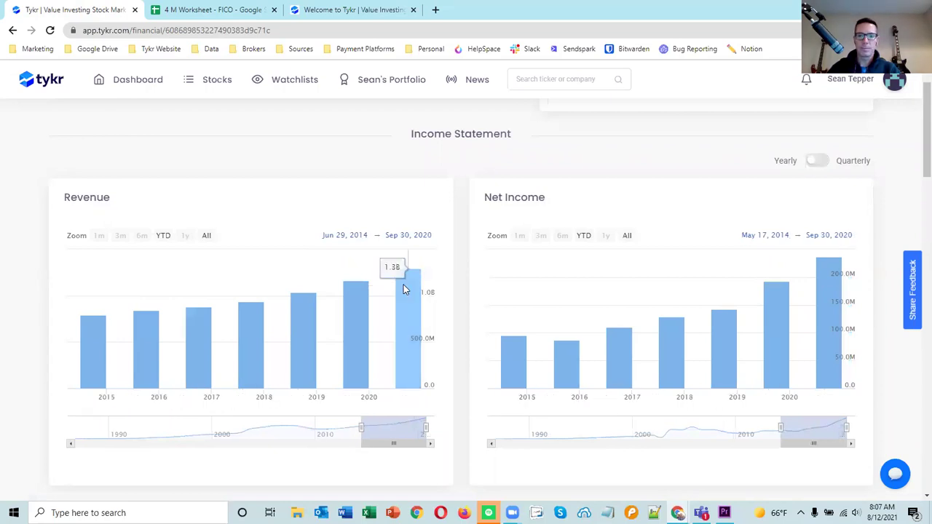
{"action": "scroll", "coordinate": [401, 284], "scroll_direction": "down", "scroll_amount": 3}
{"action": "scroll", "coordinate": [401, 285], "scroll_direction": "down", "scroll_amount": 2}
{"action": "scroll", "coordinate": [343, 284], "scroll_direction": "down", "scroll_amount": 1}
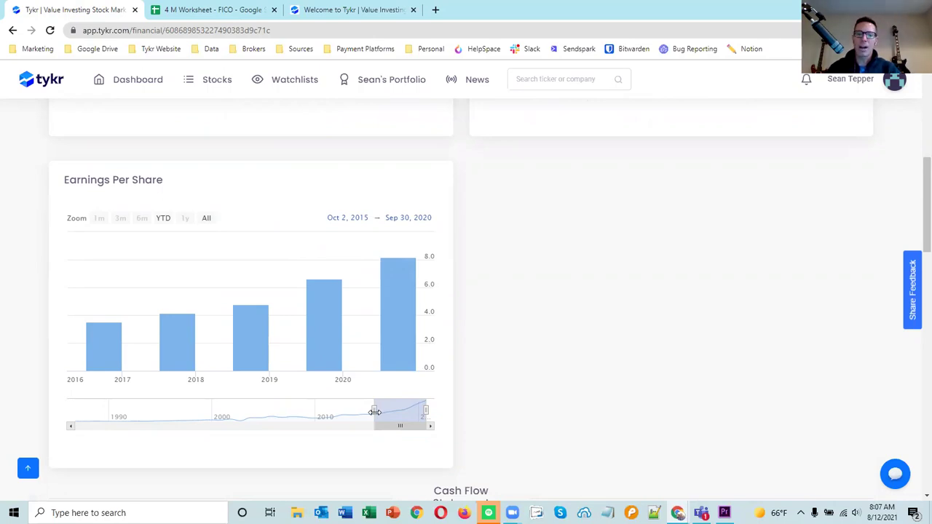
{"action": "left_click_drag", "start_coordinate": [375, 412], "coordinate": [293, 421]}
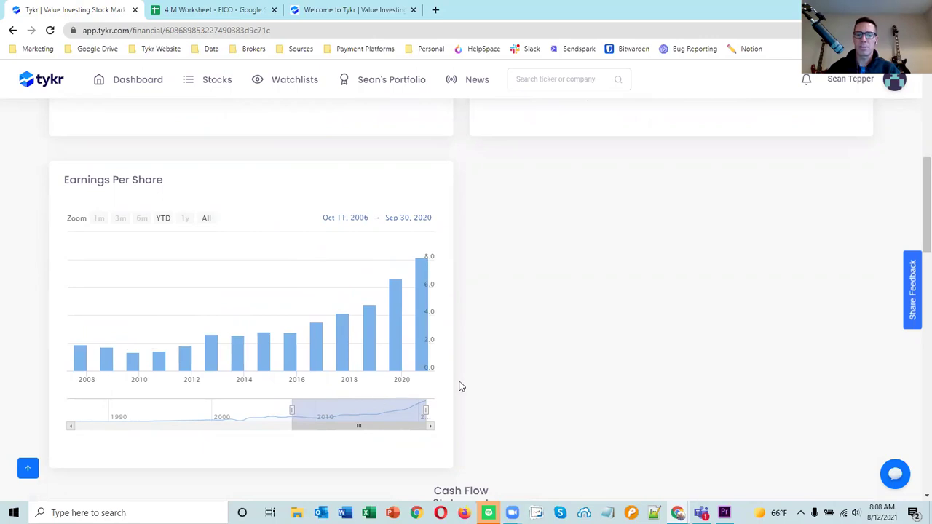
Extend the yearly Free Cash Flow chart in the Cash Flow Statement back to July 2007.
{"action": "scroll", "coordinate": [459, 386], "scroll_direction": "down", "scroll_amount": 5}
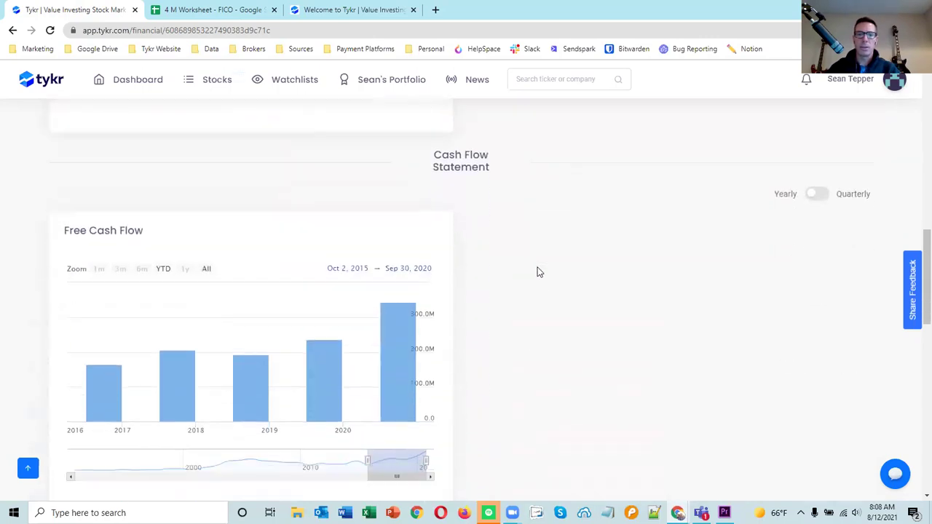
{"action": "scroll", "coordinate": [436, 153], "scroll_direction": "down", "scroll_amount": 1}
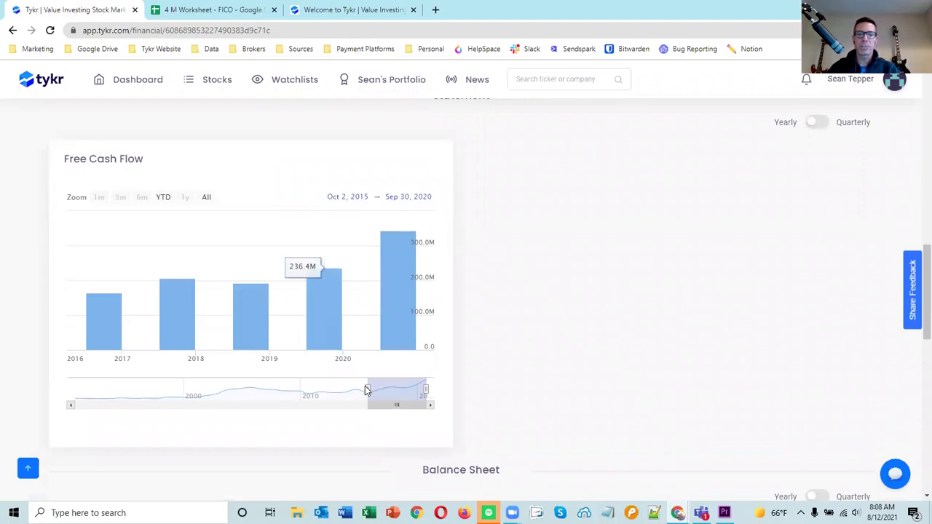
{"action": "left_click_drag", "start_coordinate": [368, 388], "coordinate": [283, 390]}
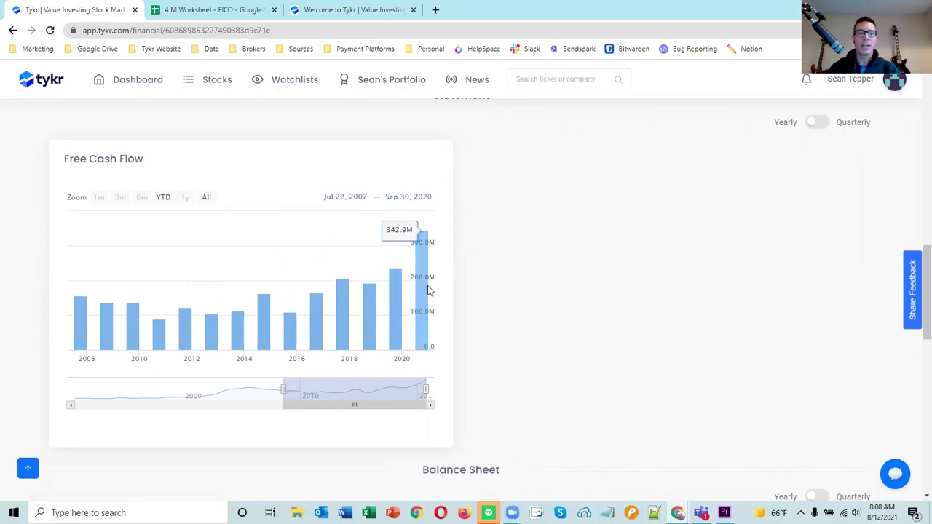
Extend the Balance Sheet's Assets chart back to February 2003 and its Liabilities chart back to October 2004.
{"action": "scroll", "coordinate": [460, 276], "scroll_direction": "down", "scroll_amount": 4}
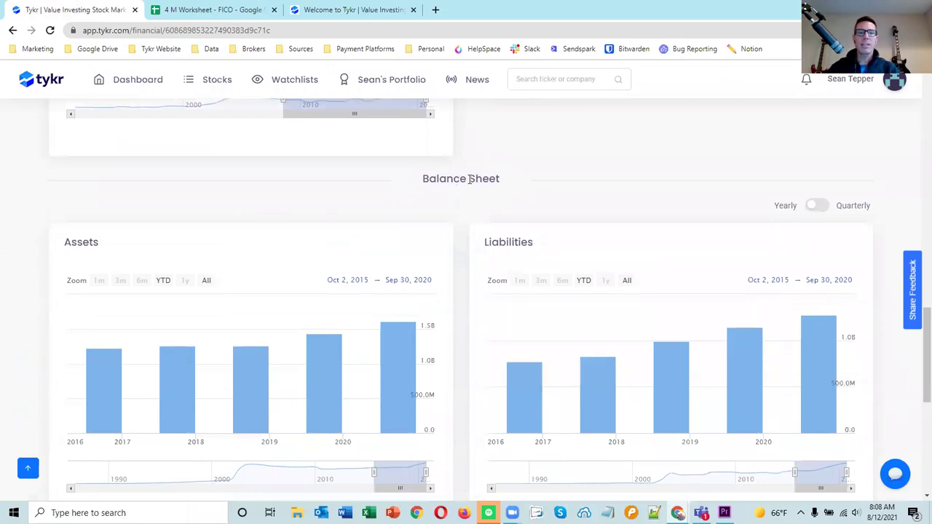
{"action": "scroll", "coordinate": [393, 218], "scroll_direction": "down", "scroll_amount": 1}
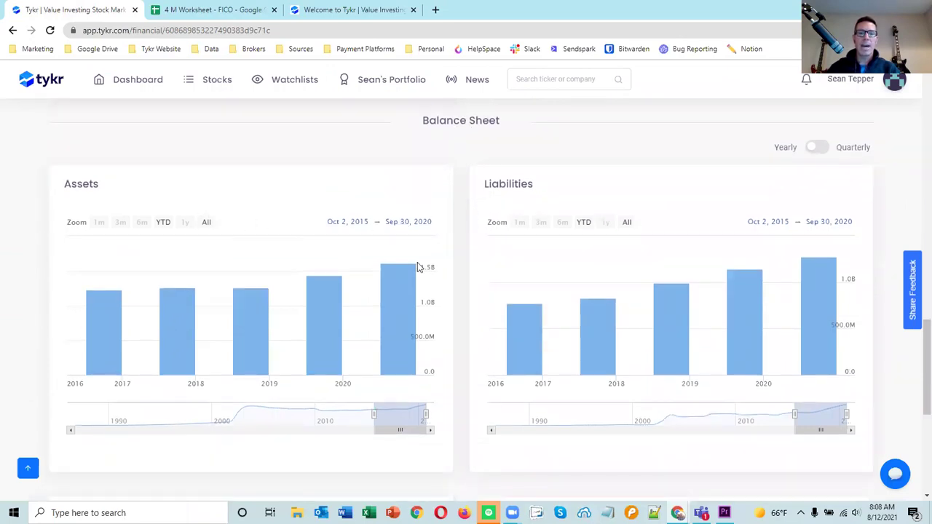
{"action": "left_click_drag", "start_coordinate": [377, 414], "coordinate": [255, 427]}
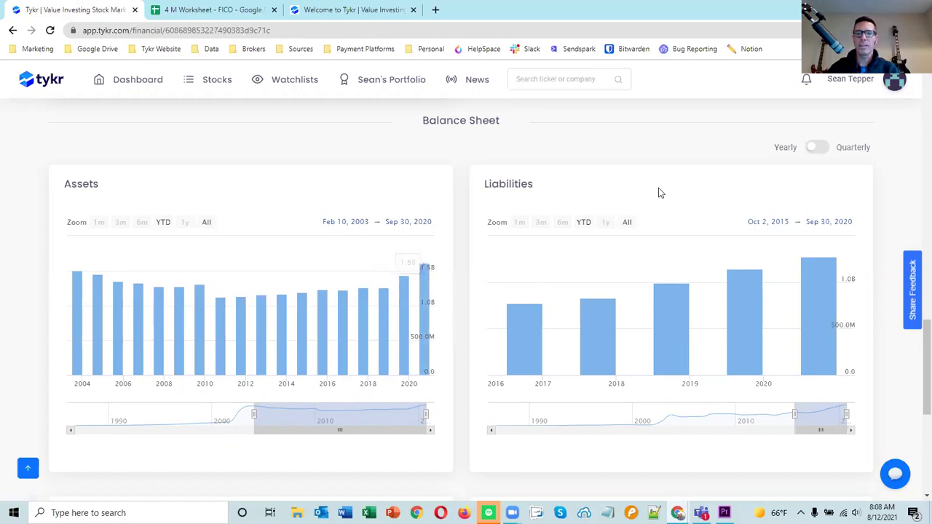
{"action": "left_click_drag", "start_coordinate": [793, 417], "coordinate": [692, 422]}
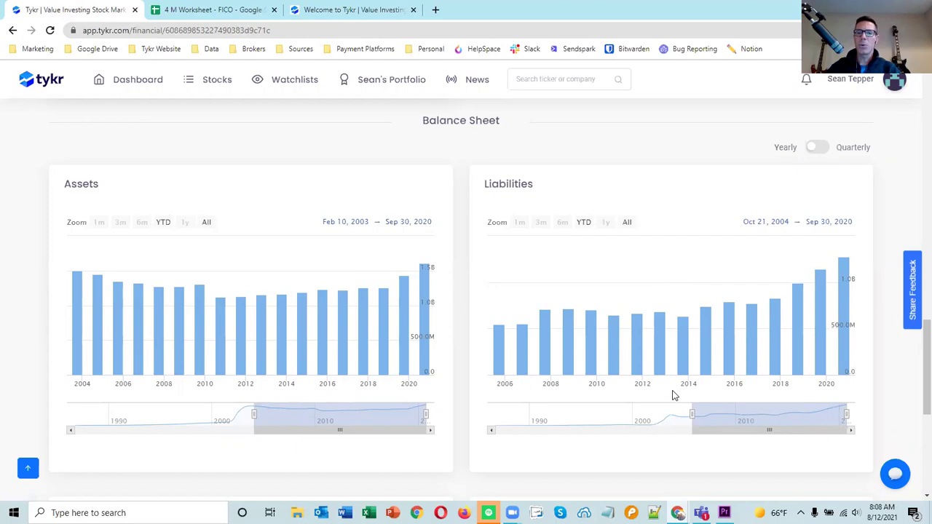
{"action": "mouse_move", "coordinate": [678, 349]}
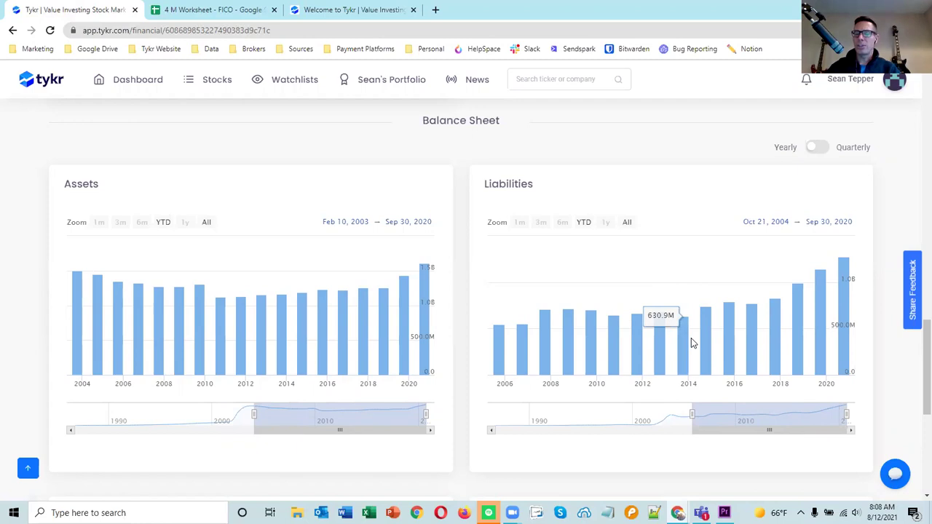
Extend the Debt chart back to February 2005 and the Equity chart back to February 2004.
{"action": "scroll", "coordinate": [685, 336], "scroll_direction": "down", "scroll_amount": 4}
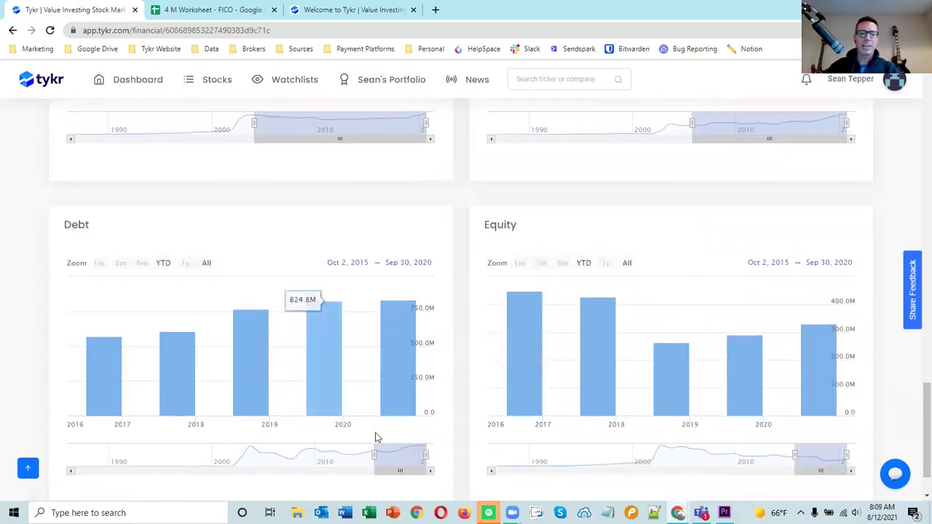
{"action": "scroll", "coordinate": [375, 429], "scroll_direction": "down", "scroll_amount": 1}
{"action": "left_click_drag", "start_coordinate": [374, 397], "coordinate": [275, 398]}
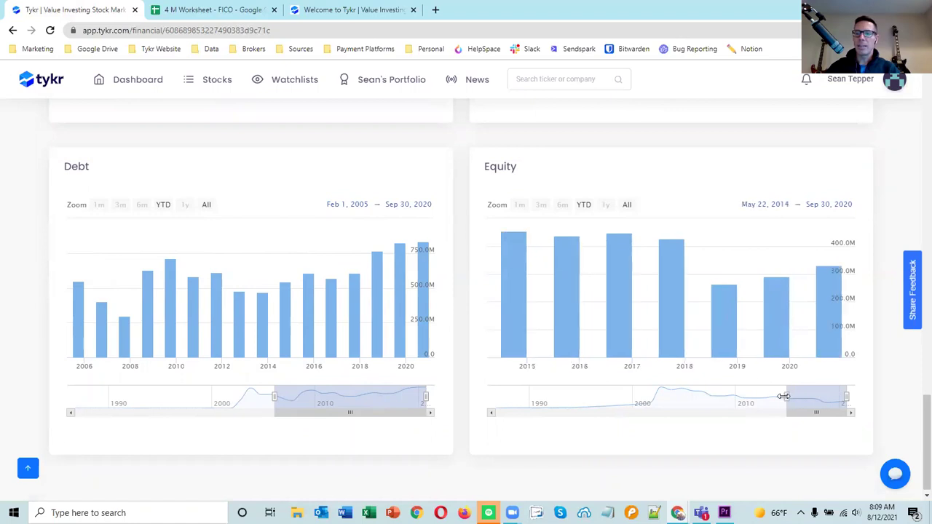
{"action": "left_click_drag", "start_coordinate": [781, 396], "coordinate": [685, 406]}
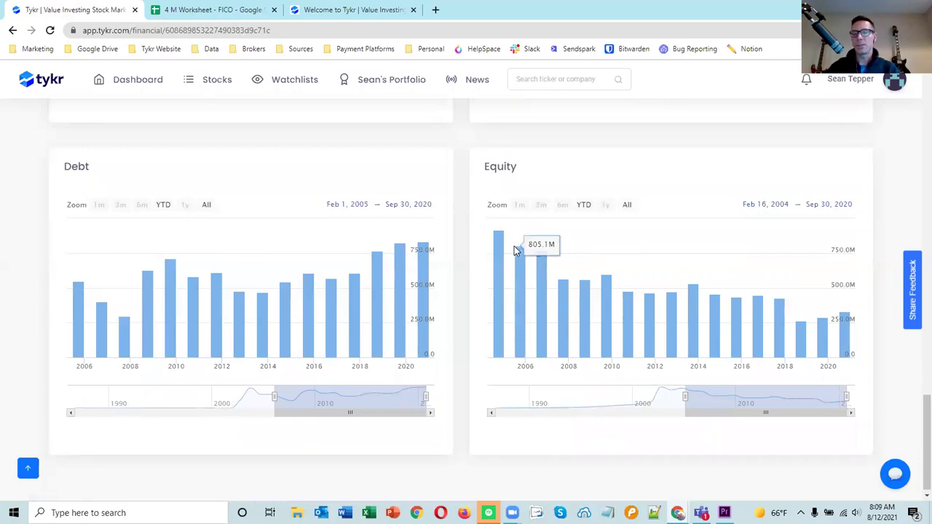
Recheck the Revenue and Net Income charts, and enter 1 point in the 4 M Worksheet for the question on whether the stock is on sale.
{"action": "scroll", "coordinate": [575, 250], "scroll_direction": "up", "scroll_amount": 8}
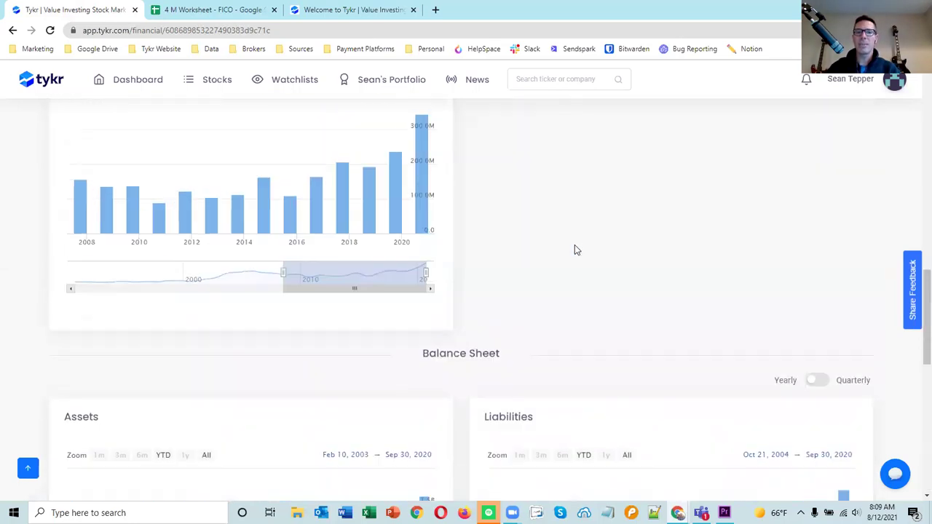
{"action": "scroll", "coordinate": [574, 249], "scroll_direction": "up", "scroll_amount": 10}
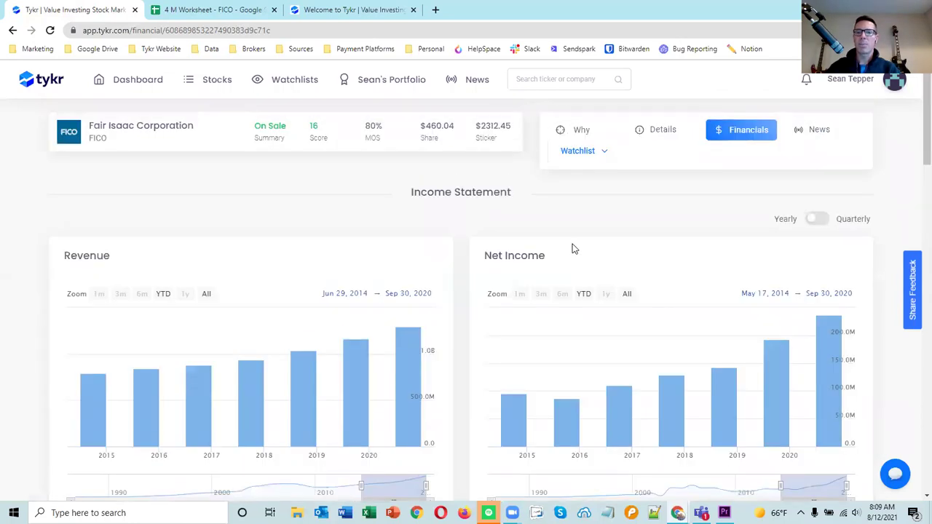
{"action": "scroll", "coordinate": [573, 249], "scroll_direction": "down", "scroll_amount": 1}
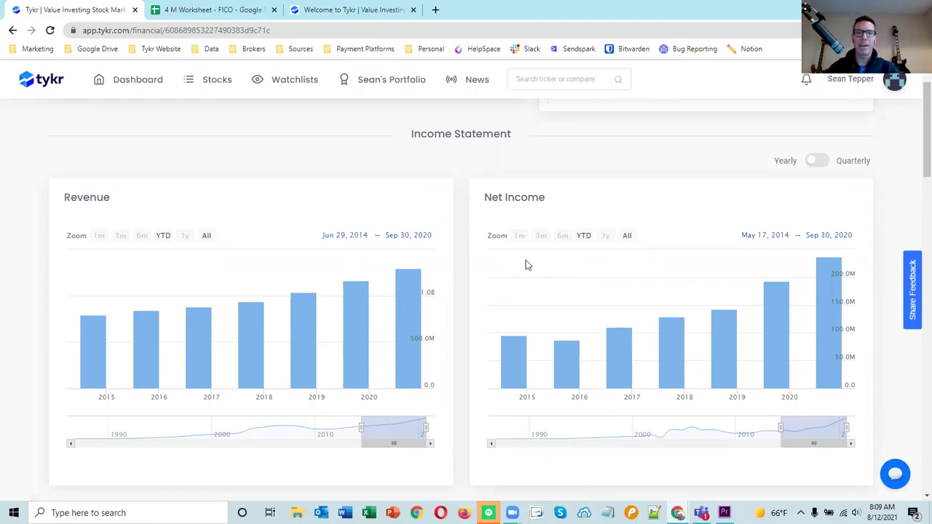
{"action": "left_click", "coordinate": [257, 16]}
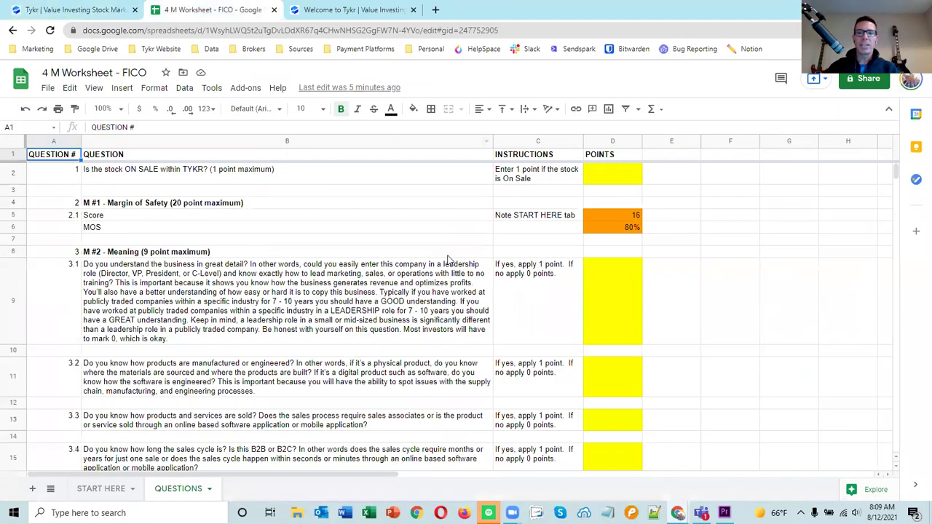
{"action": "left_click", "coordinate": [129, 181]}
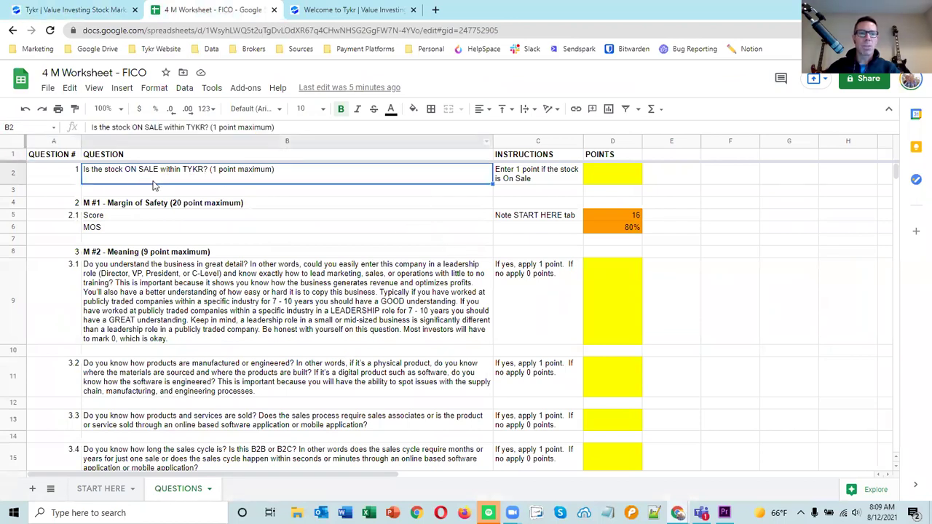
{"action": "left_click", "coordinate": [611, 182]}
{"action": "type", "text": "1"}
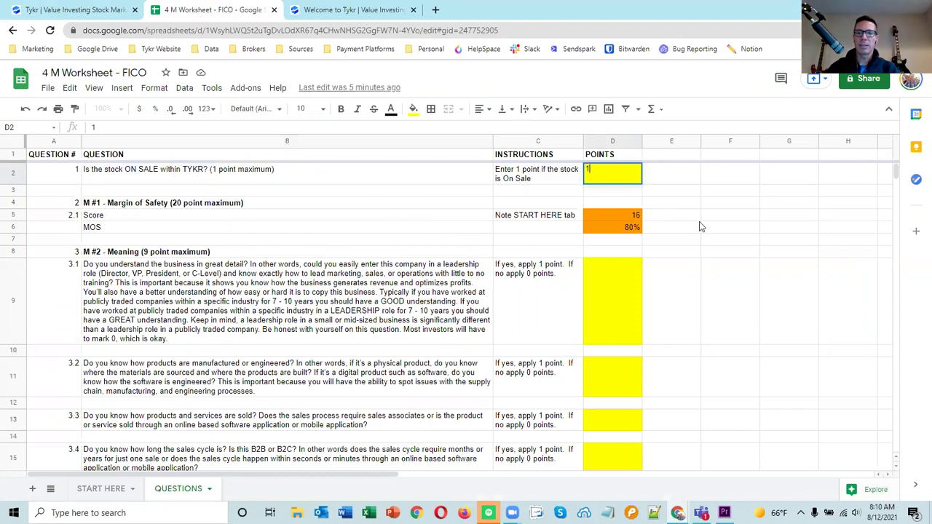
{"action": "left_click", "coordinate": [706, 225]}
{"action": "left_click", "coordinate": [611, 180]}
{"action": "left_click", "coordinate": [615, 213]}
{"action": "left_click", "coordinate": [713, 233]}
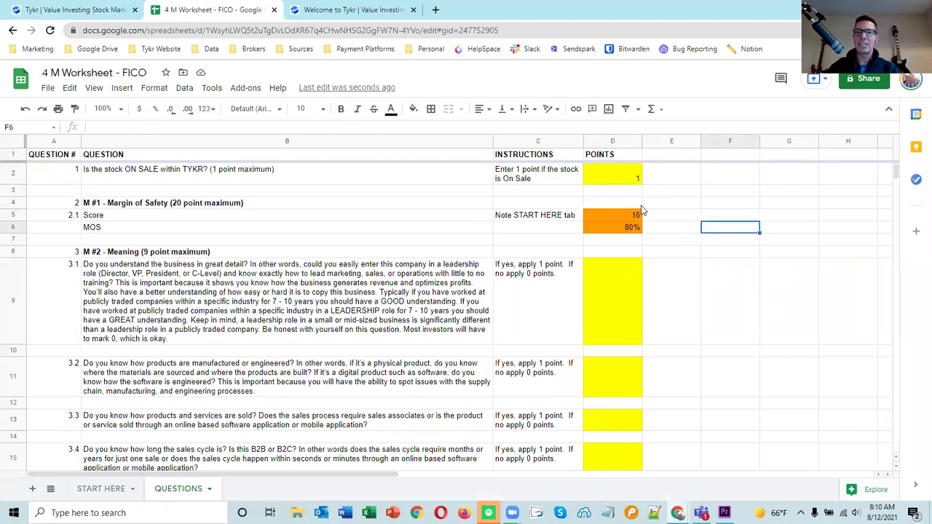
Select the points cell of question 3.1 and read the question on understanding the business in great detail.
{"action": "left_click", "coordinate": [620, 309]}
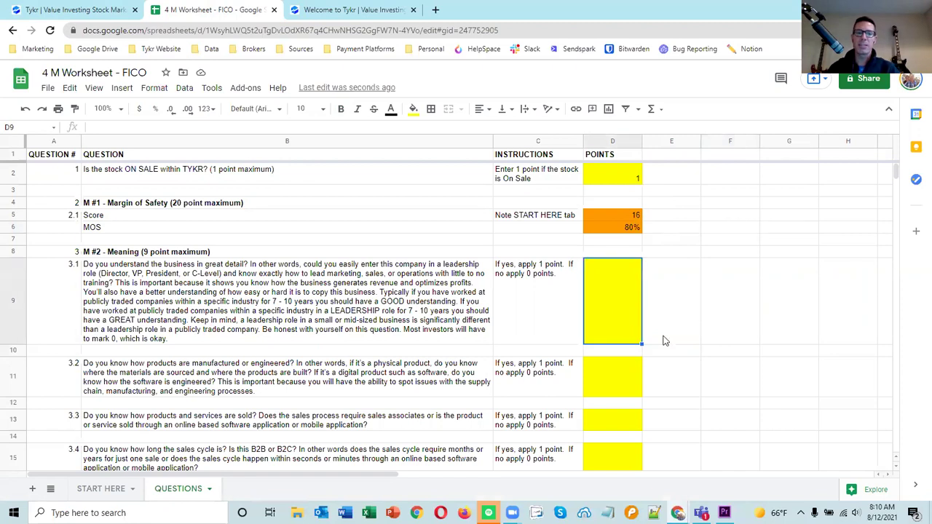
{"action": "scroll", "coordinate": [687, 314], "scroll_direction": "down", "scroll_amount": 1}
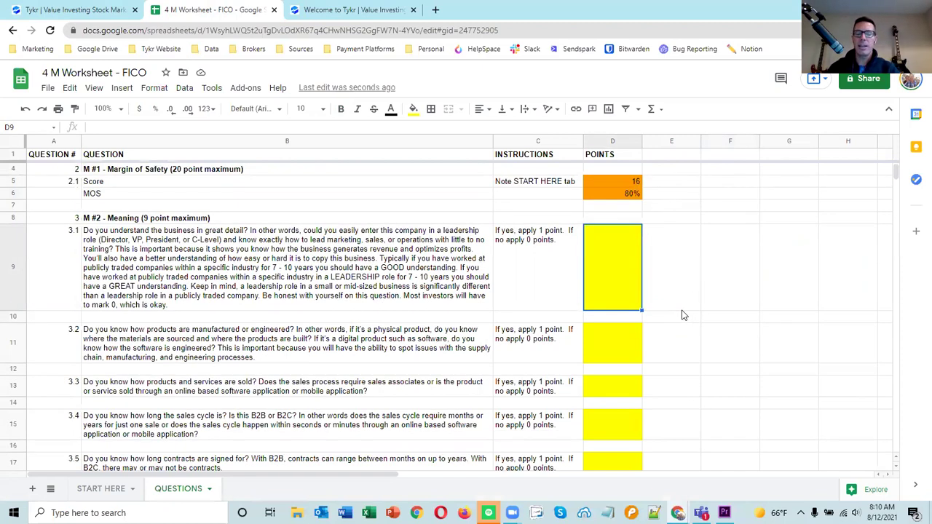
{"action": "scroll", "coordinate": [687, 314], "scroll_direction": "down", "scroll_amount": 1}
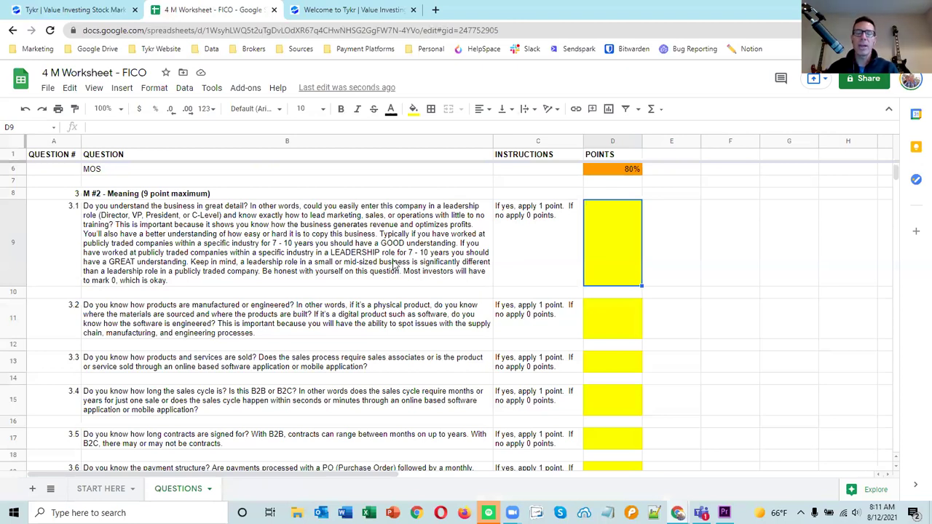
Read the company description in Fair Isaac's Details in Tykr, and look at the company's website, fico.com.
{"action": "left_click", "coordinate": [333, 13]}
{"action": "left_click", "coordinate": [89, 10]}
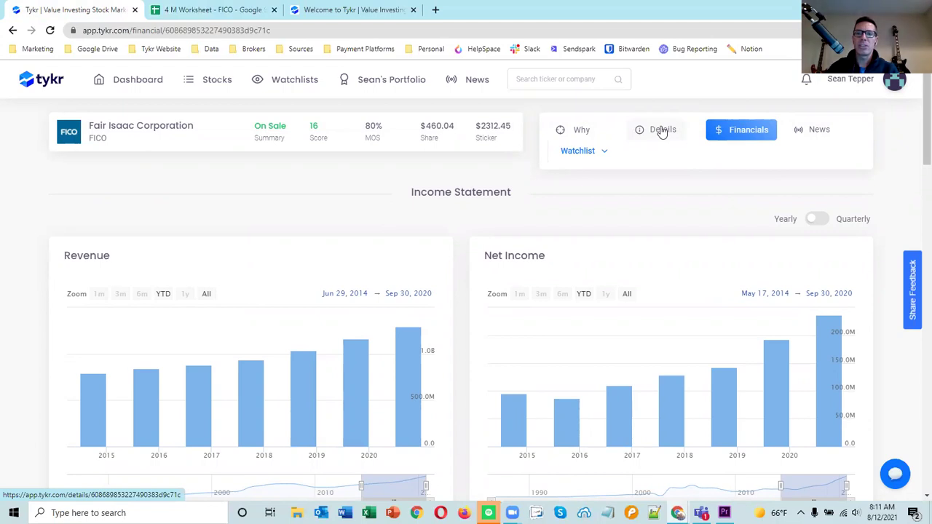
{"action": "left_click", "coordinate": [663, 131]}
{"action": "scroll", "coordinate": [422, 175], "scroll_direction": "down", "scroll_amount": 2}
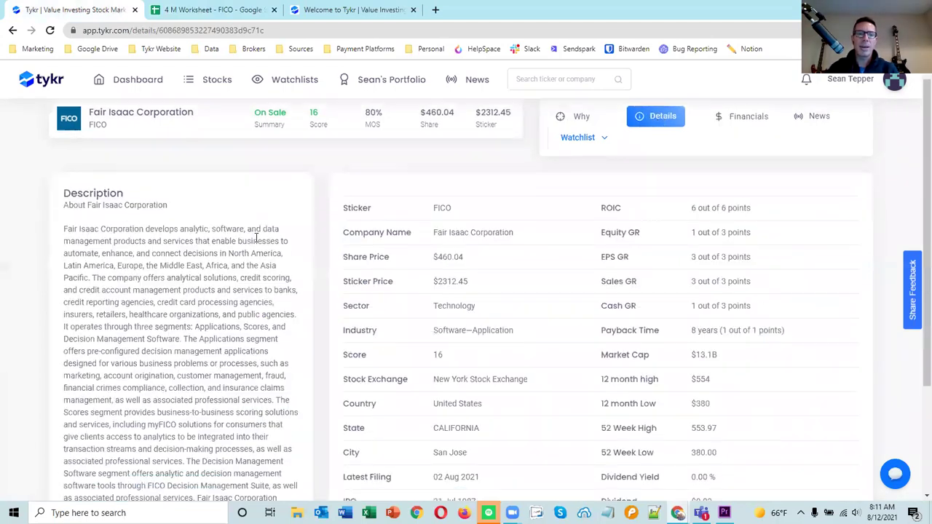
{"action": "scroll", "coordinate": [132, 182], "scroll_direction": "up", "scroll_amount": 1}
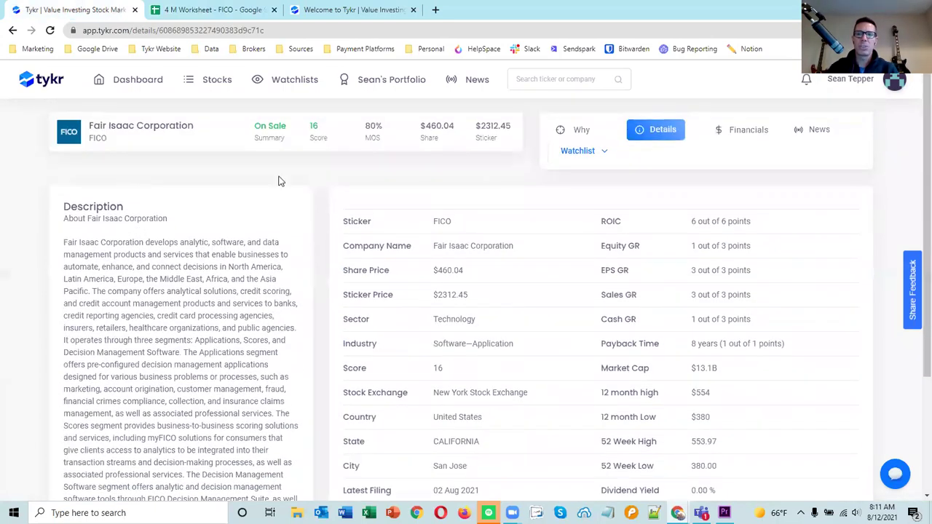
{"action": "scroll", "coordinate": [171, 253], "scroll_direction": "down", "scroll_amount": 1}
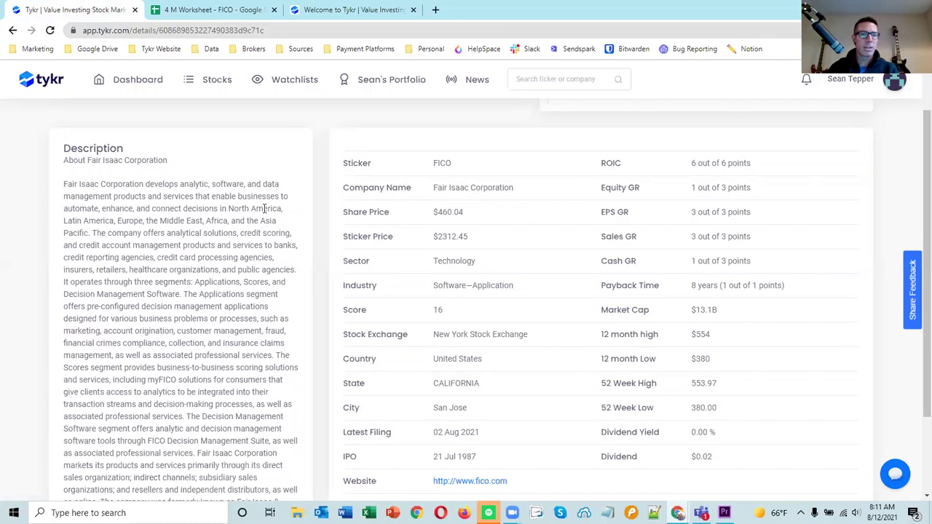
{"action": "left_click_drag", "start_coordinate": [228, 209], "coordinate": [251, 209]}
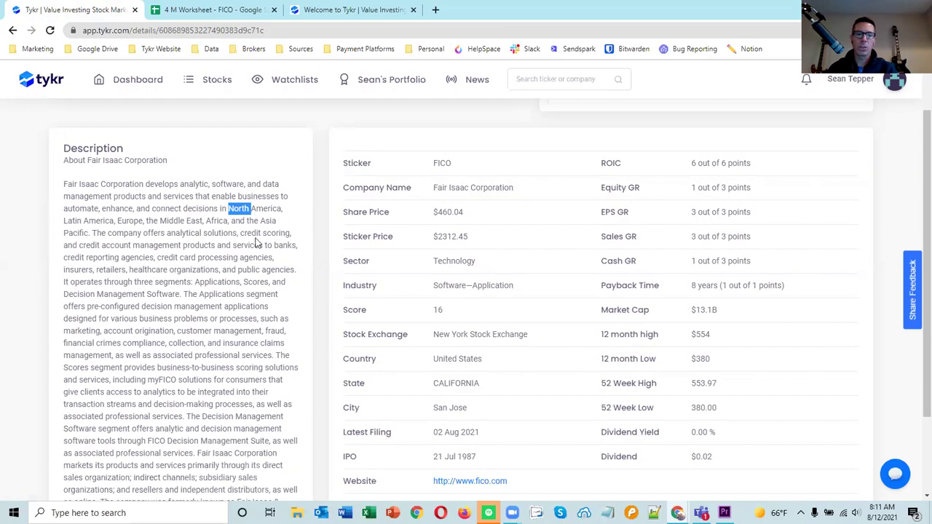
{"action": "scroll", "coordinate": [222, 237], "scroll_direction": "down", "scroll_amount": 2}
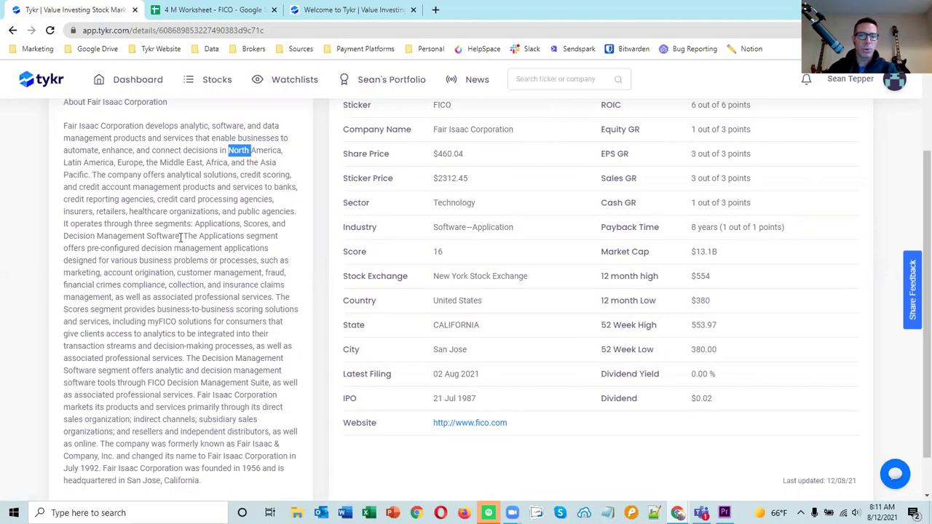
{"action": "left_click", "coordinate": [483, 426]}
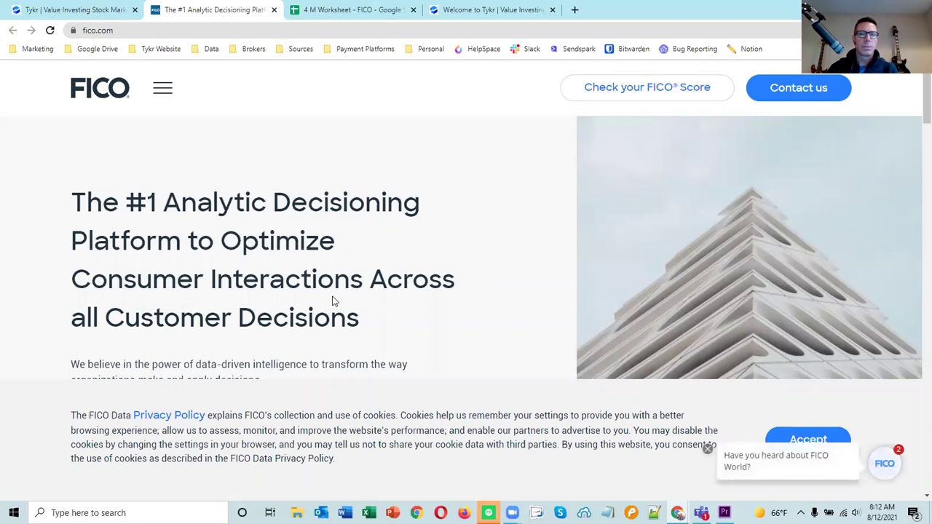
{"action": "left_click", "coordinate": [83, 14]}
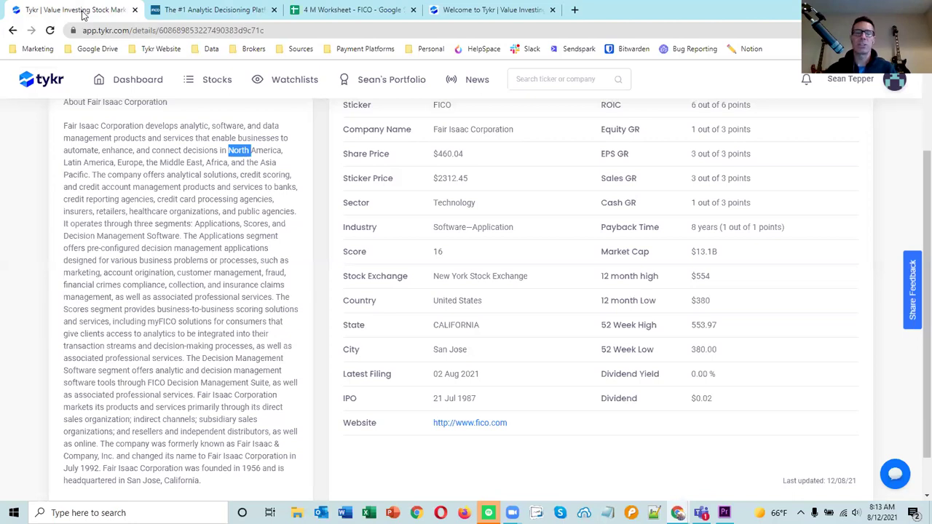
Go back to the 4 M Worksheet and review the Meaning questions 3.1 through 3.7.
{"action": "left_click", "coordinate": [374, 10]}
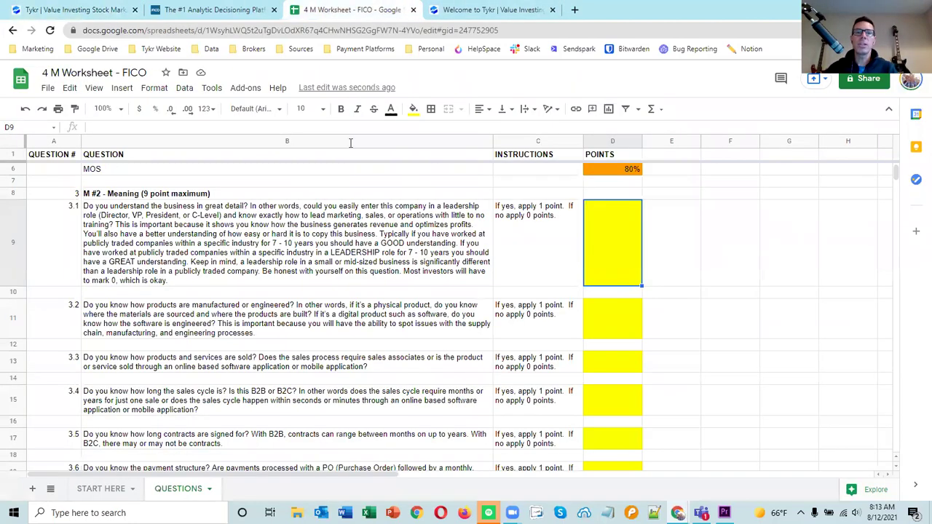
{"action": "left_click", "coordinate": [468, 251]}
{"action": "left_click", "coordinate": [598, 227]}
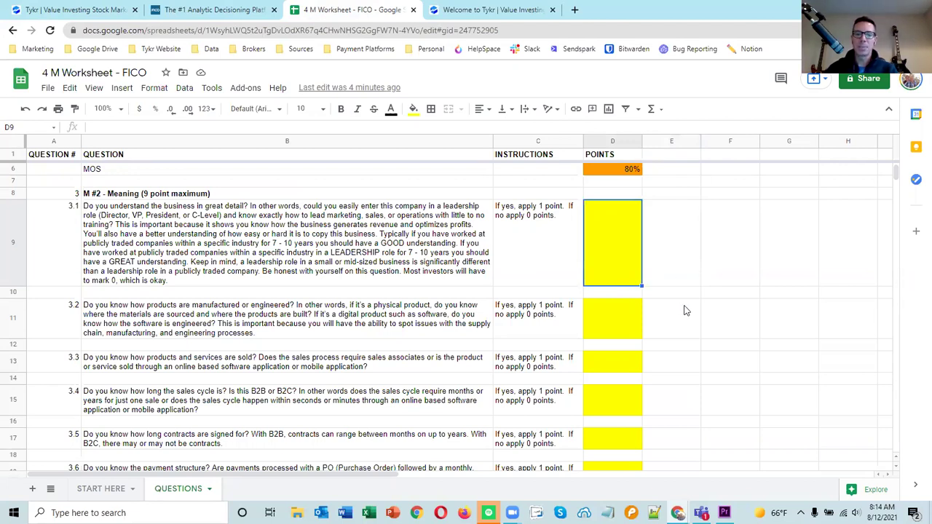
{"action": "scroll", "coordinate": [684, 309], "scroll_direction": "down", "scroll_amount": 1}
{"action": "scroll", "coordinate": [661, 303], "scroll_direction": "down", "scroll_amount": 2}
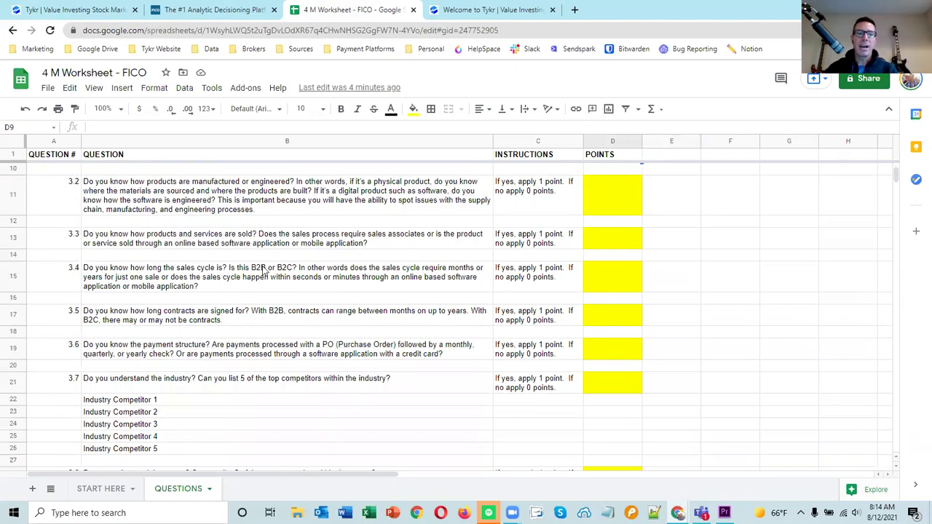
Enter 1 point for question 3.2 on knowing how the products are manufactured or engineered.
{"action": "left_click", "coordinate": [214, 198]}
{"action": "scroll", "coordinate": [279, 227], "scroll_direction": "up", "scroll_amount": 1}
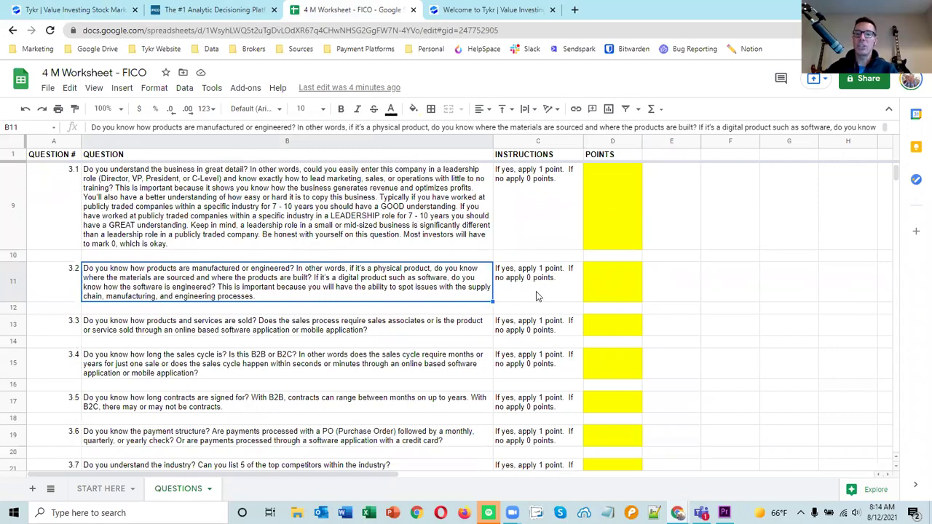
{"action": "left_click", "coordinate": [609, 295]}
{"action": "type", "text": "1"}
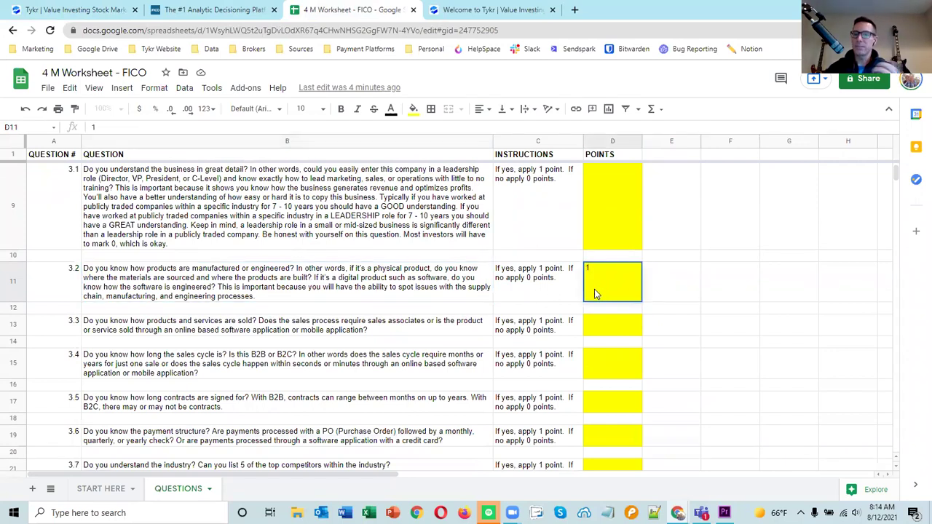
{"action": "left_click", "coordinate": [705, 282]}
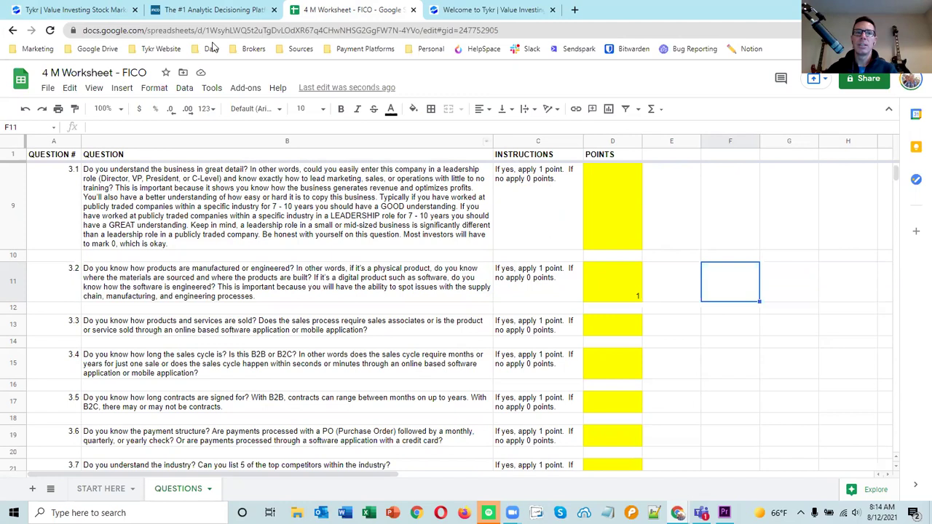
Return to the fico.com homepage and skim its sections for information about the company.
{"action": "left_click", "coordinate": [197, 10]}
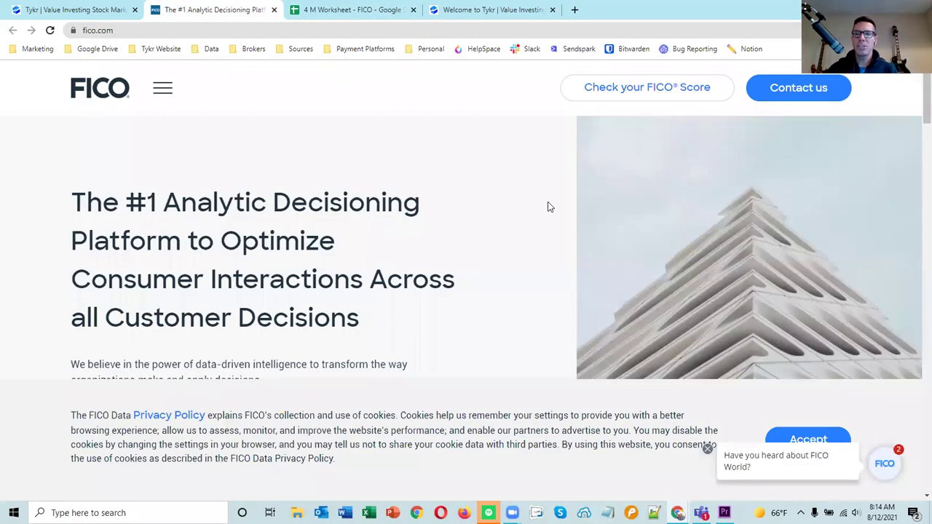
{"action": "scroll", "coordinate": [539, 203], "scroll_direction": "down", "scroll_amount": 3}
{"action": "scroll", "coordinate": [534, 201], "scroll_direction": "down", "scroll_amount": 10}
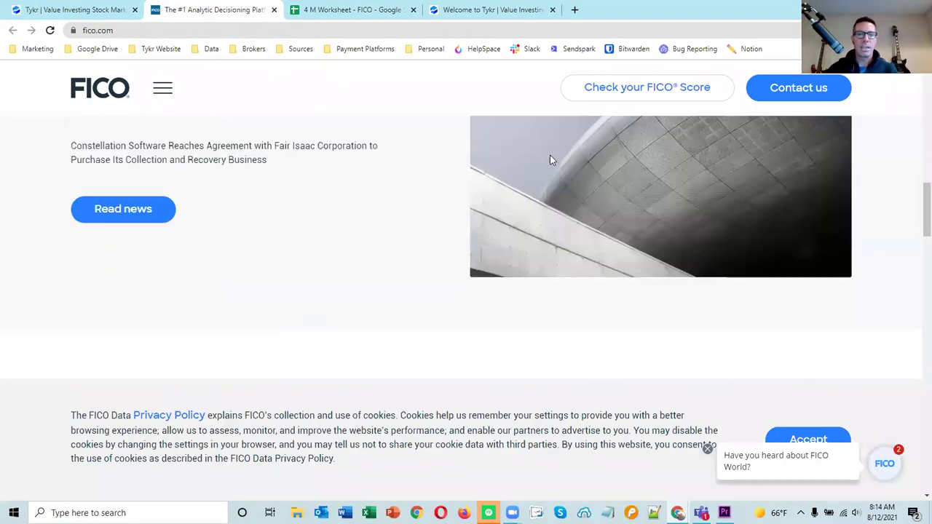
{"action": "scroll", "coordinate": [551, 150], "scroll_direction": "up", "scroll_amount": 7}
Search Google in a new browser tab for "fico wiki" and open the company's Wikipedia article.
{"action": "left_click", "coordinate": [579, 9]}
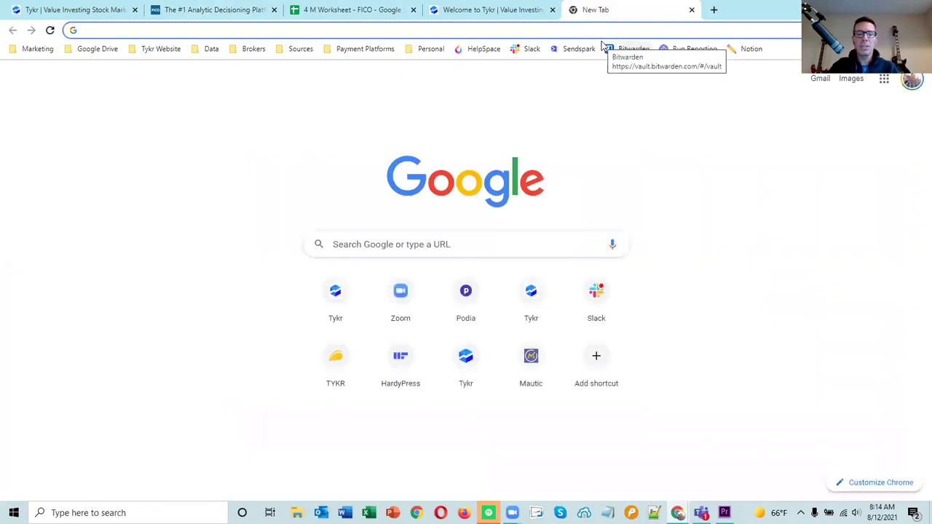
{"action": "type", "text": "fico "}
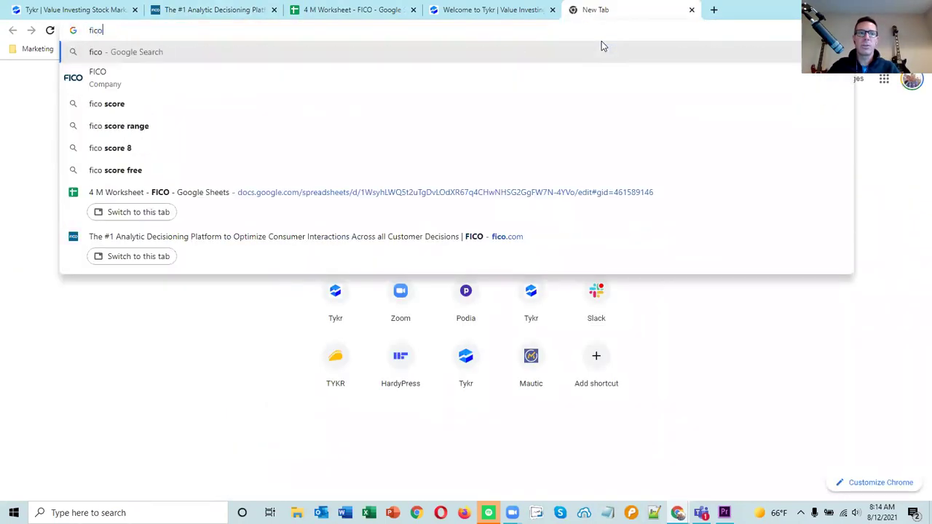
{"action": "type", "text": "wiki"}
{"action": "key", "text": "Return"}
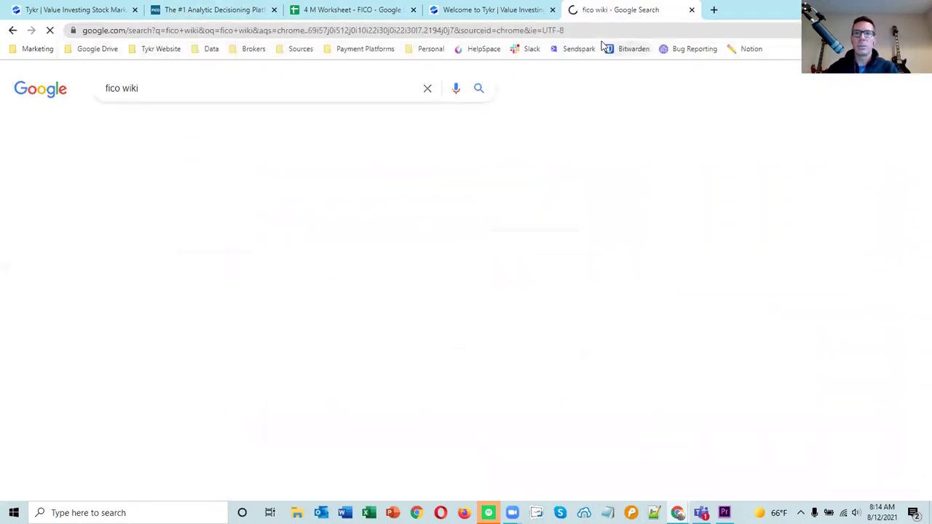
{"action": "left_click", "coordinate": [167, 191]}
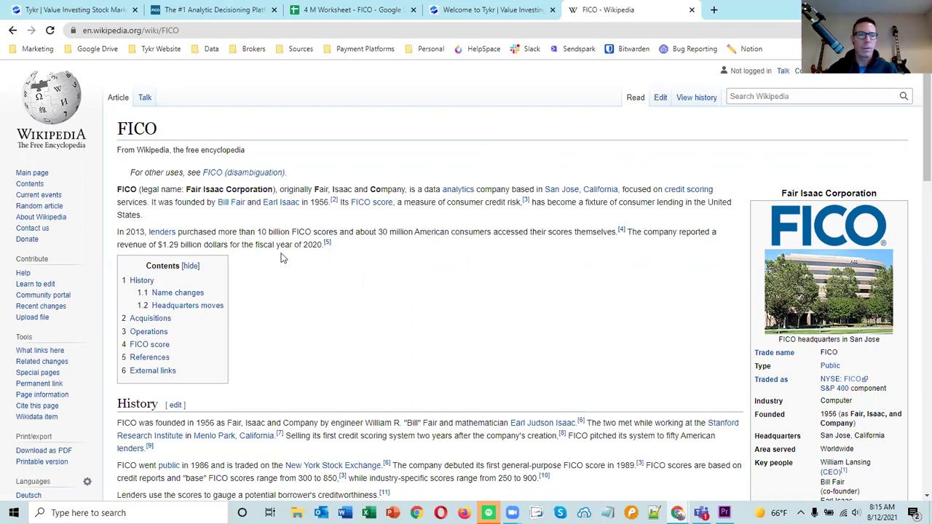
Read the History, Acquisitions and Operations sections of the FICO Wikipedia article, highlighting the founding year, and return to the article's beginning.
{"action": "scroll", "coordinate": [285, 253], "scroll_direction": "down", "scroll_amount": 3}
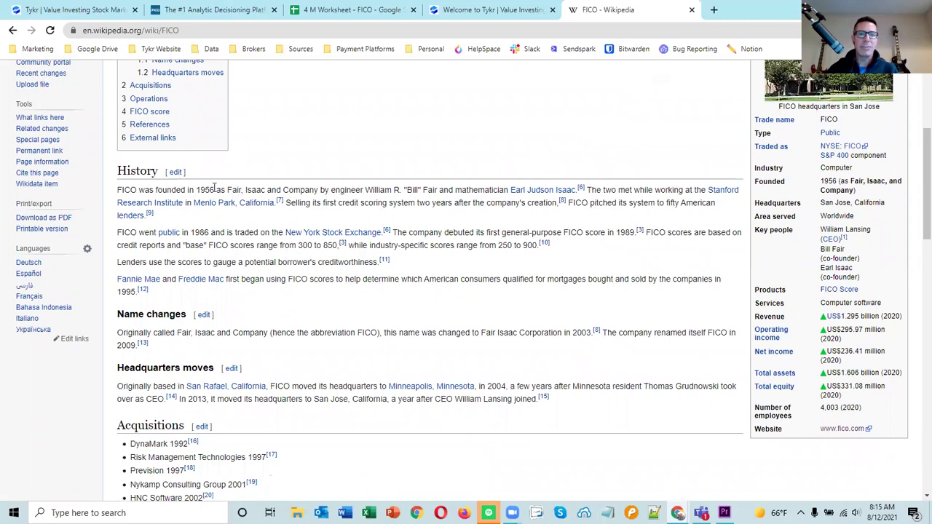
{"action": "double_click", "coordinate": [204, 190]}
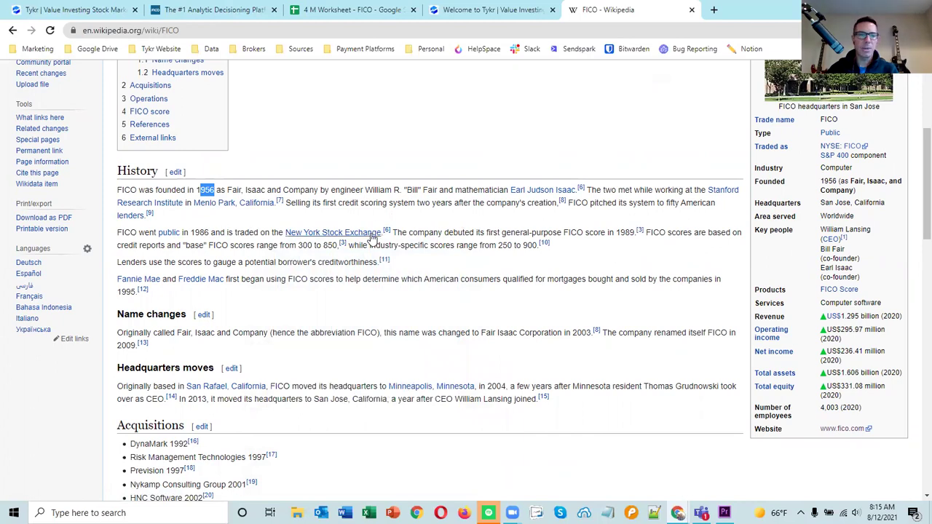
{"action": "scroll", "coordinate": [275, 262], "scroll_direction": "down", "scroll_amount": 1}
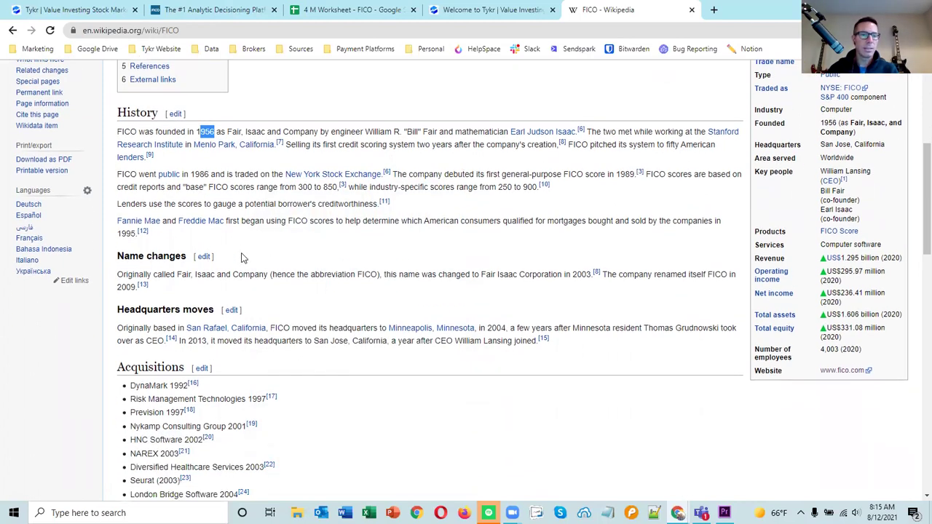
{"action": "scroll", "coordinate": [251, 260], "scroll_direction": "down", "scroll_amount": 3}
{"action": "scroll", "coordinate": [254, 262], "scroll_direction": "down", "scroll_amount": 3}
{"action": "scroll", "coordinate": [256, 260], "scroll_direction": "up", "scroll_amount": 1}
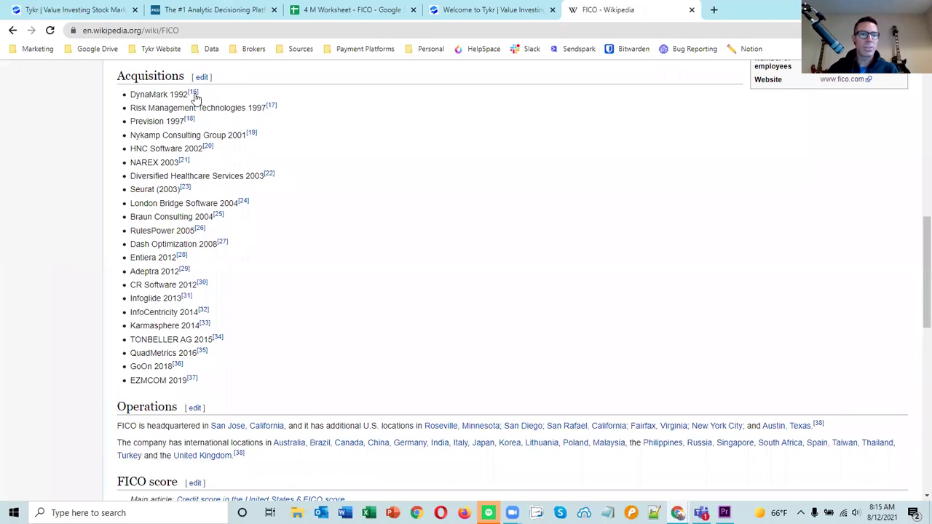
{"action": "scroll", "coordinate": [246, 200], "scroll_direction": "down", "scroll_amount": 2}
{"action": "scroll", "coordinate": [246, 200], "scroll_direction": "up", "scroll_amount": 3}
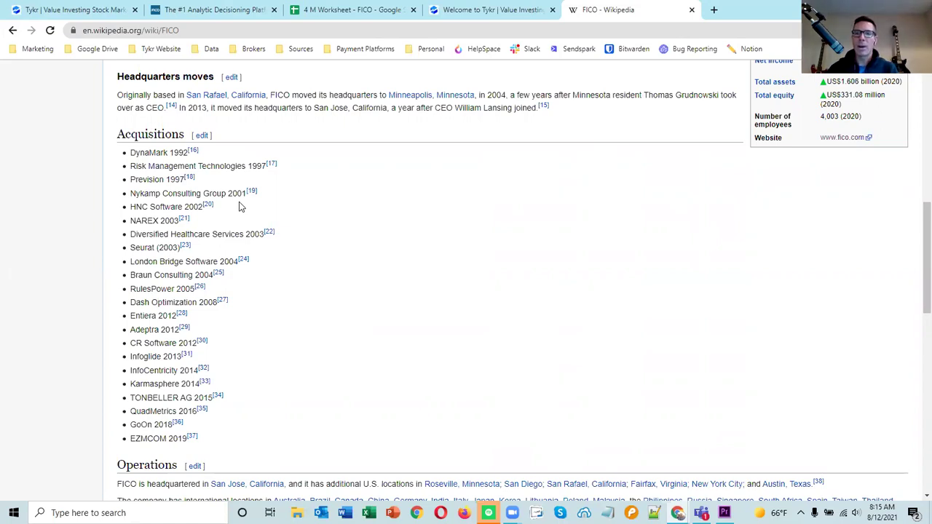
{"action": "scroll", "coordinate": [289, 243], "scroll_direction": "down", "scroll_amount": 3}
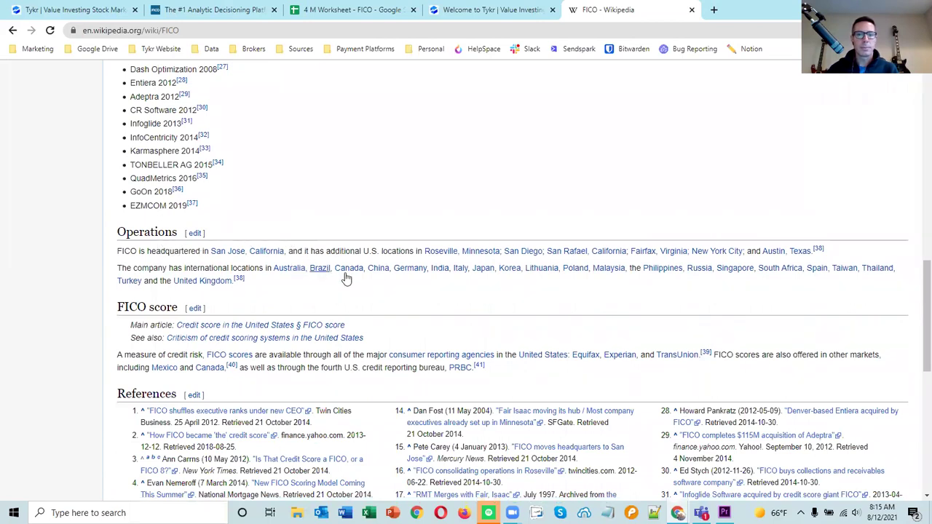
{"action": "key", "text": "Home"}
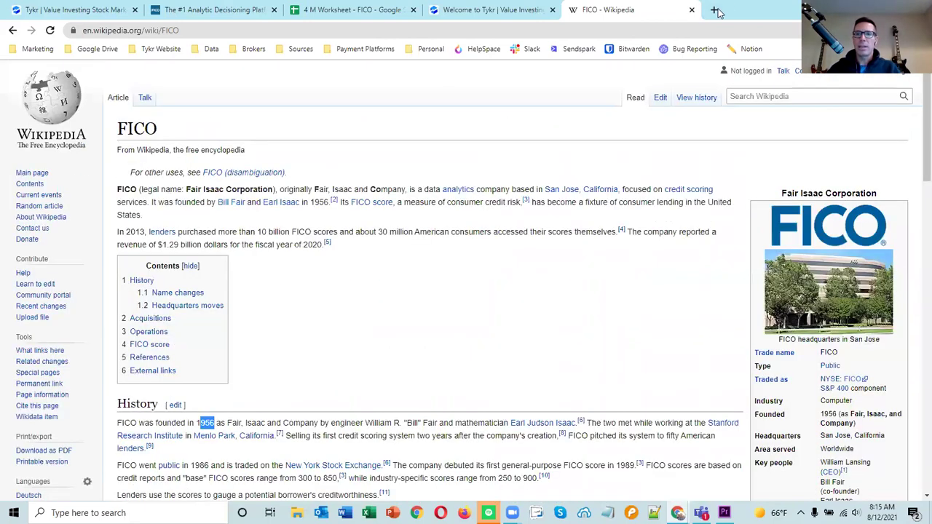
Search Google in a new browser tab for "how does fico make money" and open Forbes' "How FICO Has Made A Fortune Off Your Credit Score".
{"action": "left_click", "coordinate": [714, 9]}
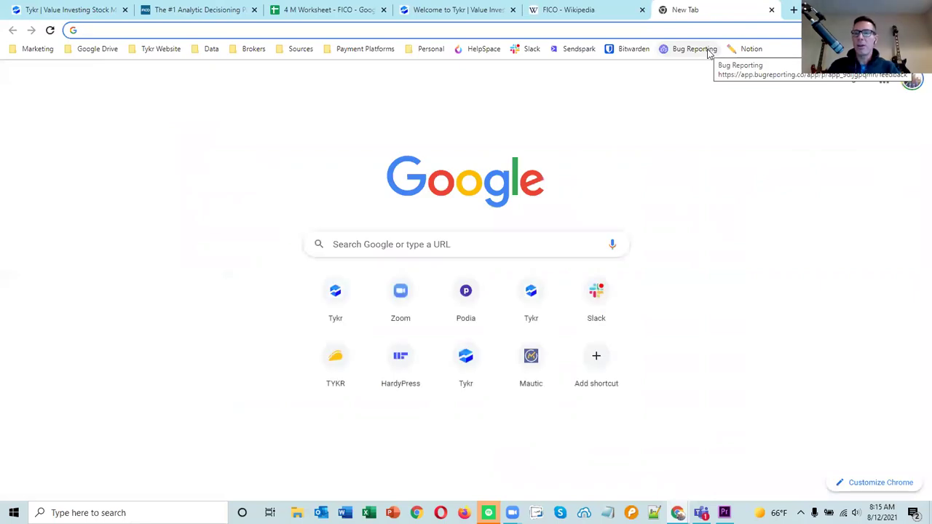
{"action": "type", "text": "how "}
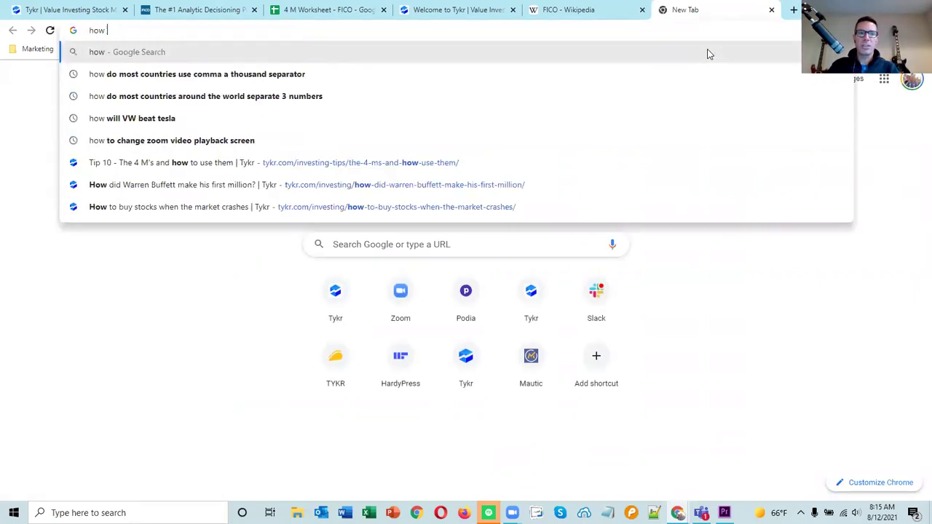
{"action": "type", "text": "does "}
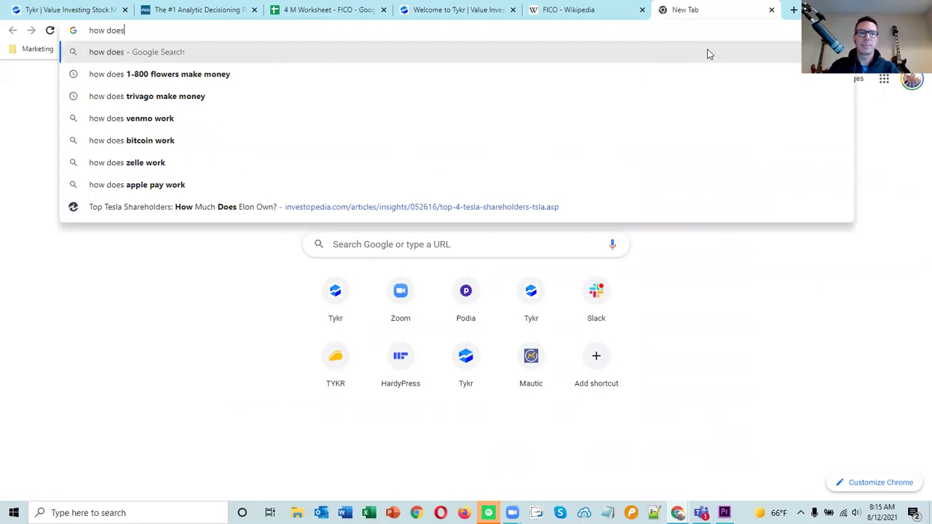
{"action": "type", "text": "fico make "}
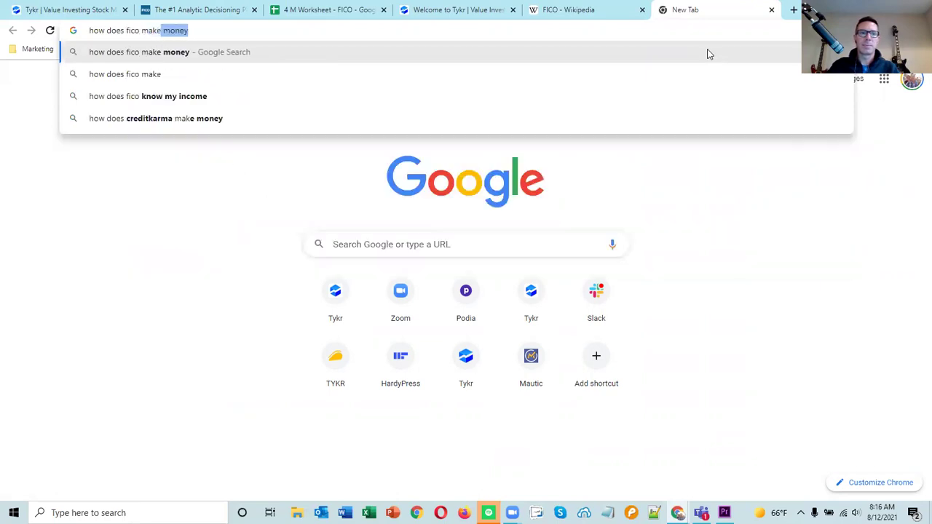
{"action": "type", "text": "money"}
{"action": "key", "text": "Return"}
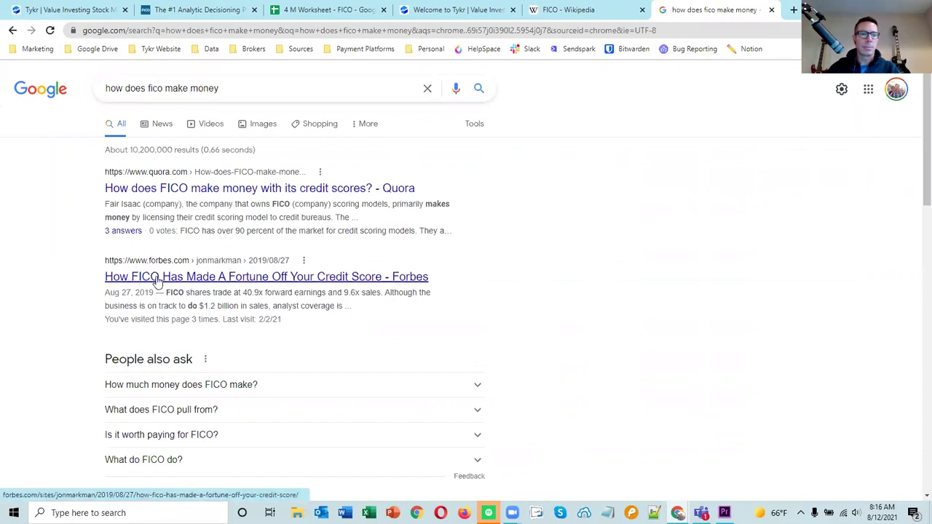
{"action": "left_click", "coordinate": [183, 280]}
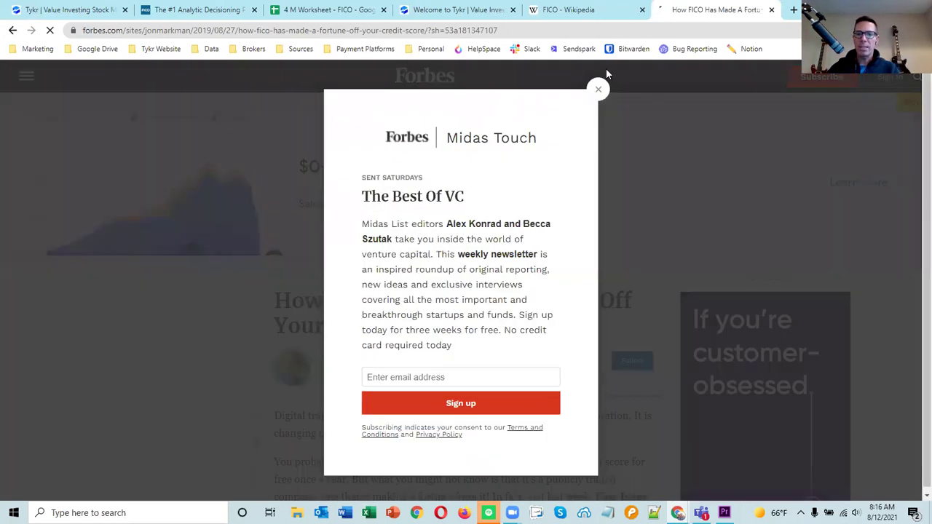
{"action": "left_click", "coordinate": [597, 90]}
Read the Forbes article for the company's founding, its innovations, its clients and its cloud-based analytics products.
{"action": "scroll", "coordinate": [601, 147], "scroll_direction": "down", "scroll_amount": 1}
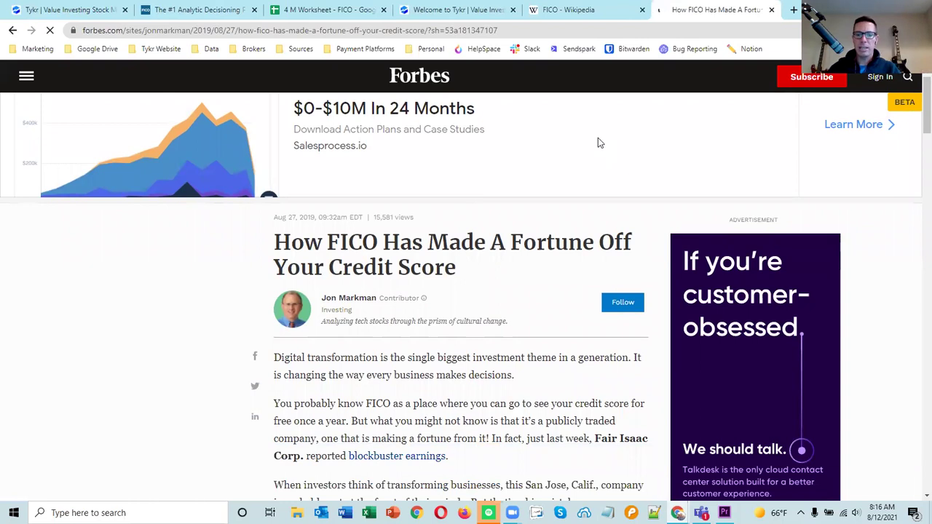
{"action": "scroll", "coordinate": [598, 138], "scroll_direction": "down", "scroll_amount": 2}
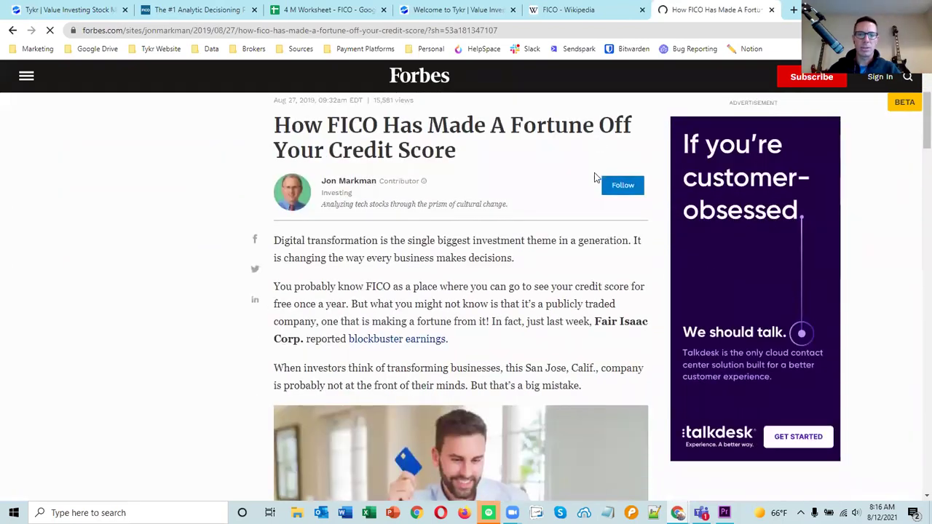
{"action": "scroll", "coordinate": [469, 273], "scroll_direction": "down", "scroll_amount": 1}
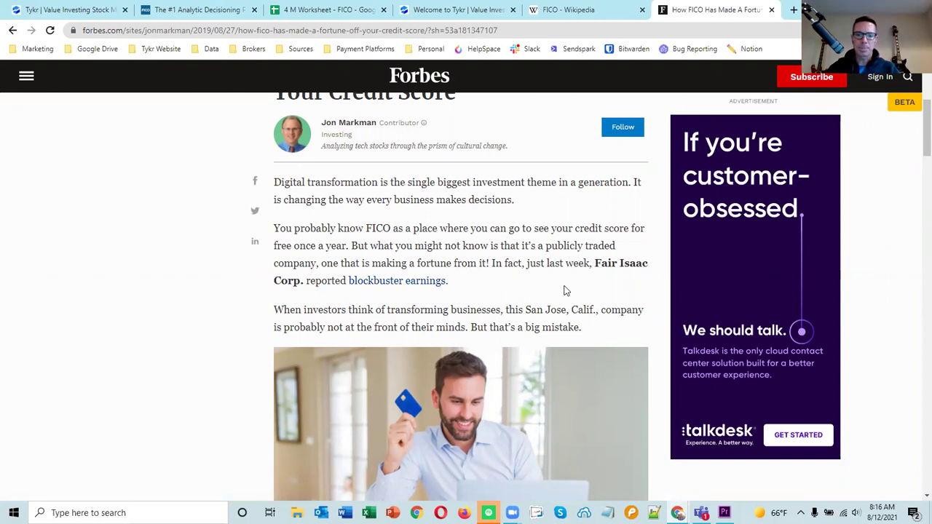
{"action": "scroll", "coordinate": [557, 288], "scroll_direction": "down", "scroll_amount": 1}
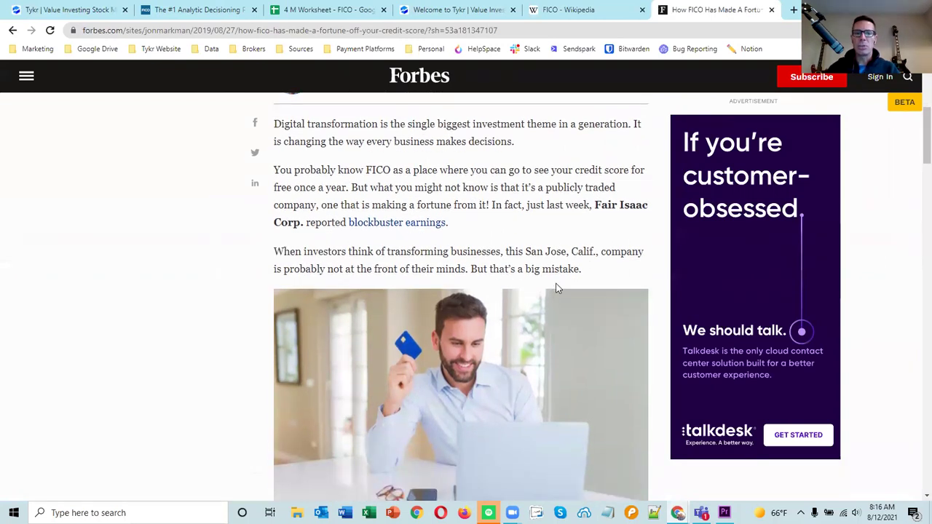
{"action": "scroll", "coordinate": [557, 288], "scroll_direction": "down", "scroll_amount": 1}
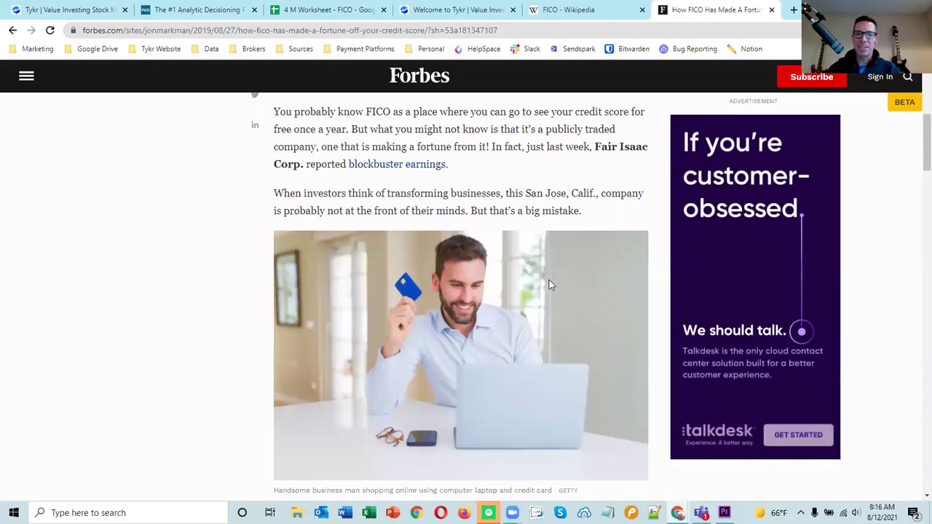
{"action": "scroll", "coordinate": [550, 285], "scroll_direction": "down", "scroll_amount": 2}
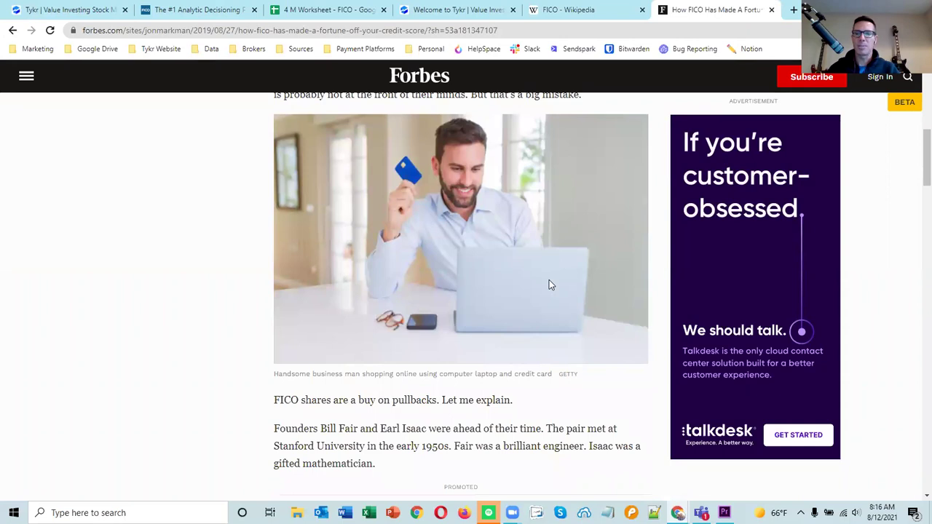
{"action": "scroll", "coordinate": [548, 293], "scroll_direction": "down", "scroll_amount": 4}
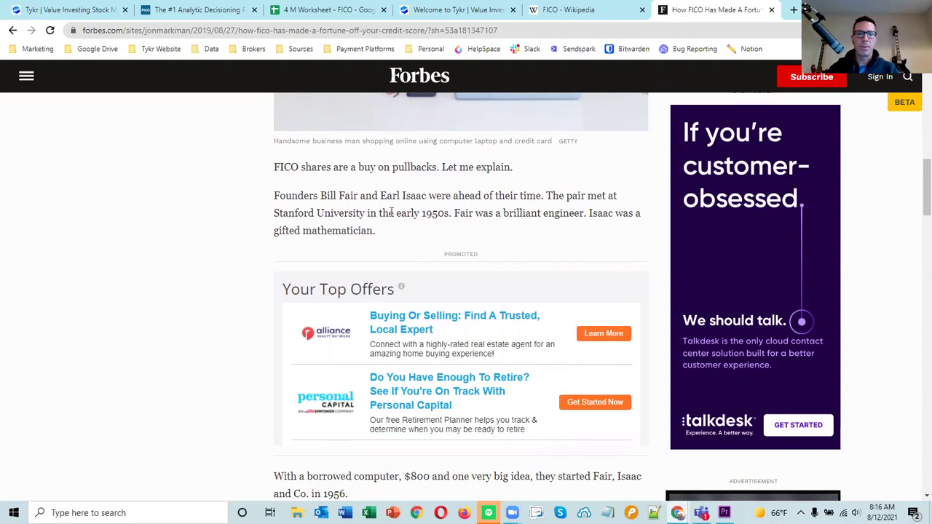
{"action": "scroll", "coordinate": [451, 219], "scroll_direction": "down", "scroll_amount": 4}
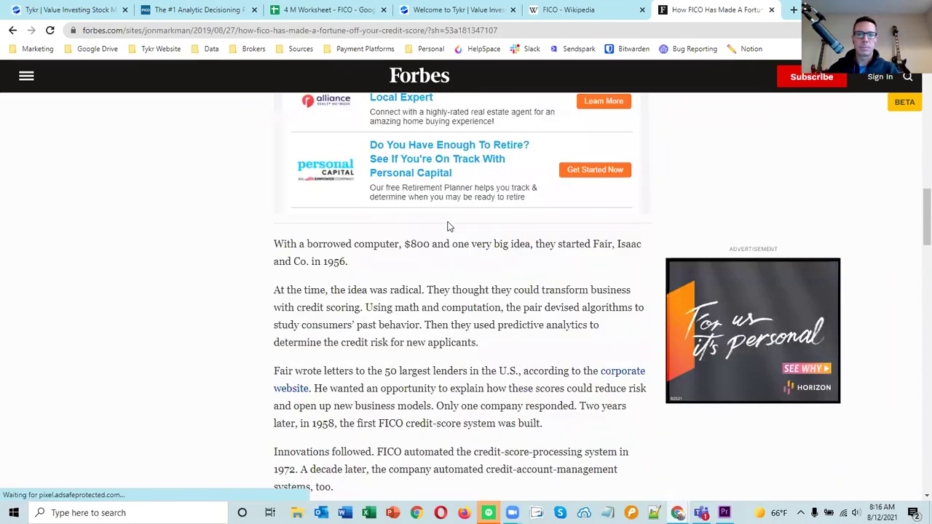
{"action": "scroll", "coordinate": [368, 286], "scroll_direction": "down", "scroll_amount": 1}
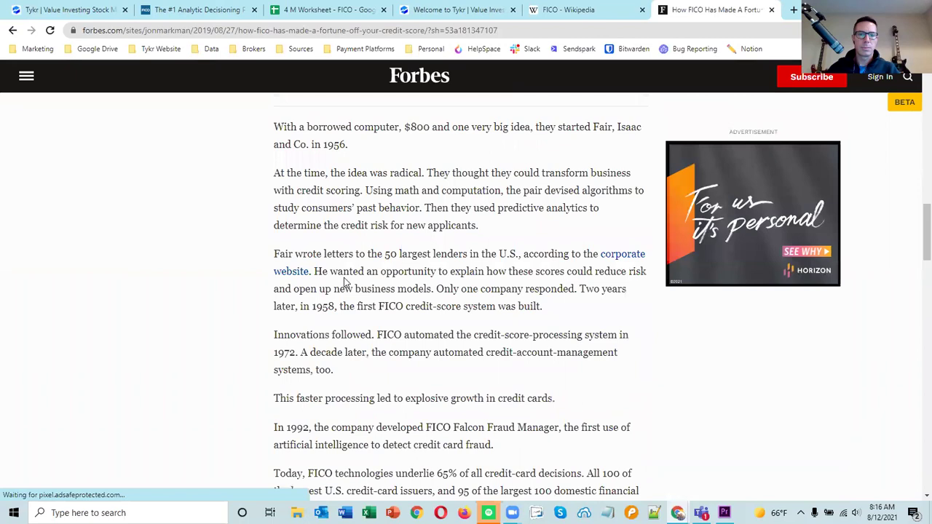
{"action": "scroll", "coordinate": [371, 291], "scroll_direction": "down", "scroll_amount": 2}
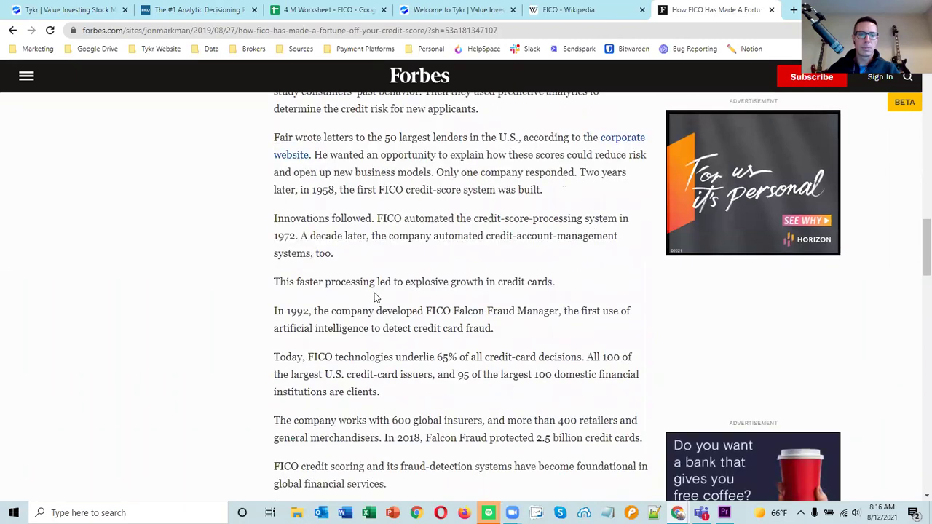
{"action": "scroll", "coordinate": [375, 297], "scroll_direction": "down", "scroll_amount": 3}
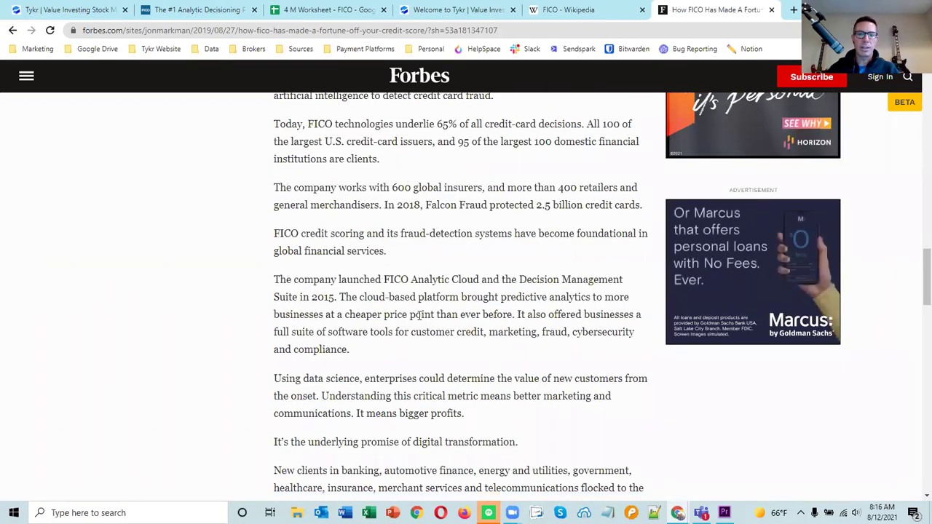
Go back to the Google results for how FICO makes money and open Investopedia's "FICO Definition" page.
{"action": "left_click", "coordinate": [12, 30]}
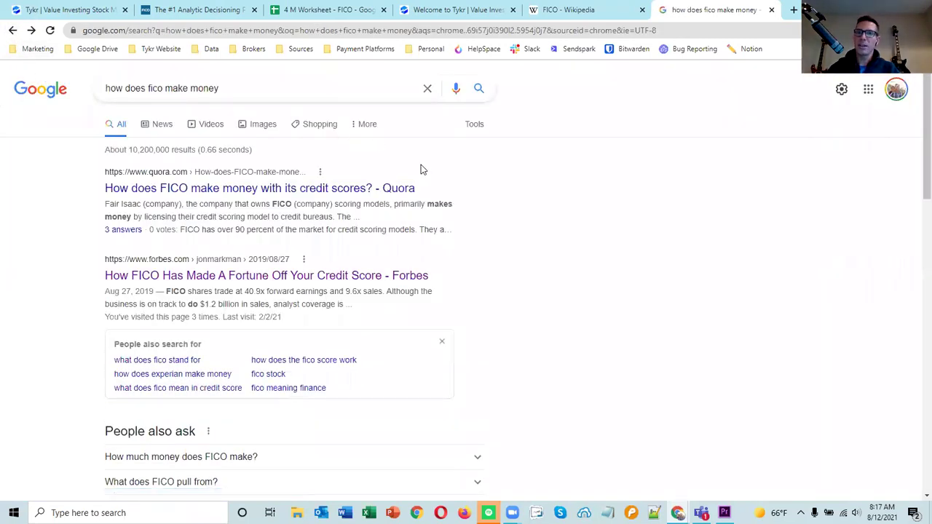
{"action": "triple_click", "coordinate": [264, 89]}
{"action": "scroll", "coordinate": [254, 154], "scroll_direction": "down", "scroll_amount": 2}
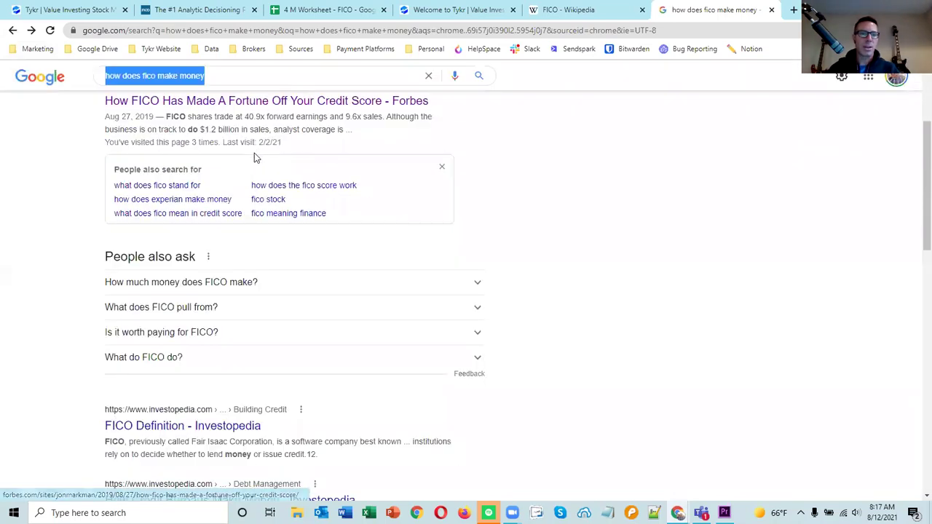
{"action": "scroll", "coordinate": [351, 310], "scroll_direction": "down", "scroll_amount": 1}
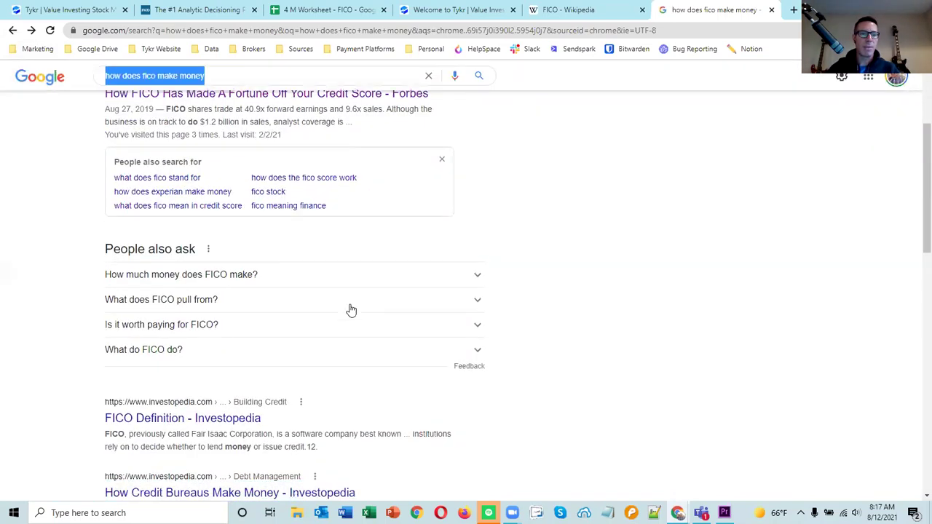
{"action": "scroll", "coordinate": [350, 310], "scroll_direction": "down", "scroll_amount": 2}
{"action": "left_click", "coordinate": [154, 253]}
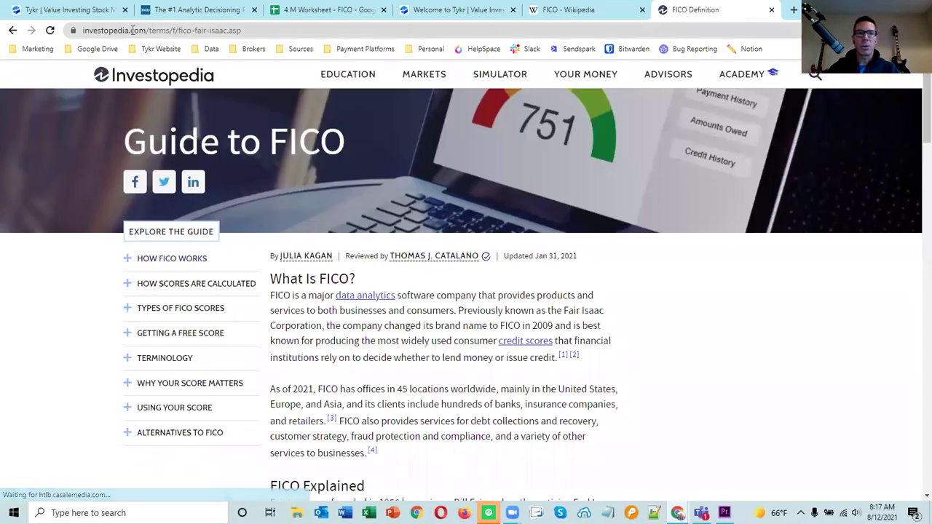
{"action": "mouse_move", "coordinate": [439, 258]}
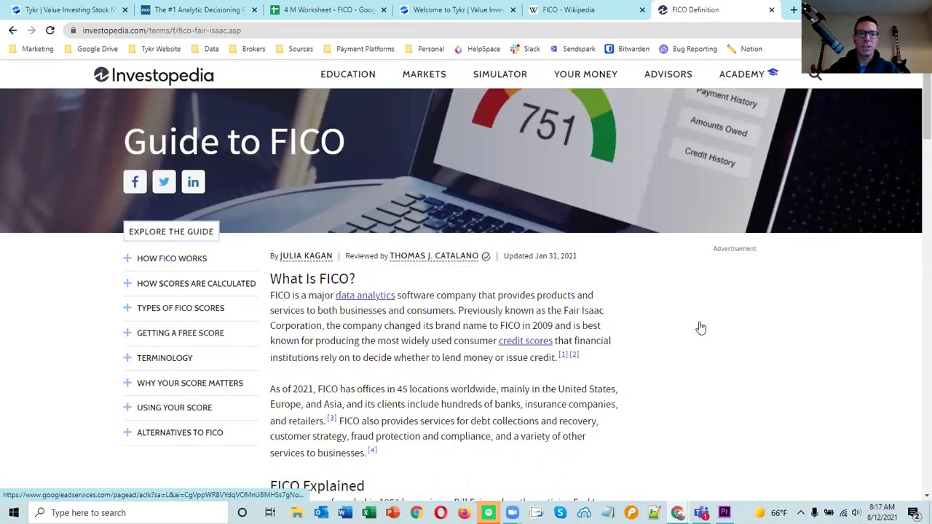
Read the Investopedia article on what FICO is, its history, patents and clients, and how its services are used to assess credit risk.
{"action": "scroll", "coordinate": [699, 326], "scroll_direction": "down", "scroll_amount": 2}
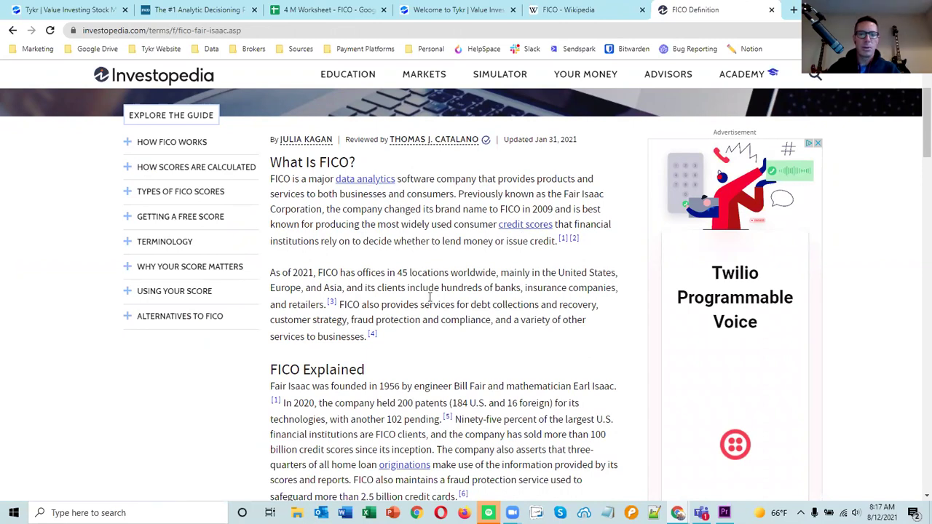
{"action": "scroll", "coordinate": [472, 308], "scroll_direction": "down", "scroll_amount": 2}
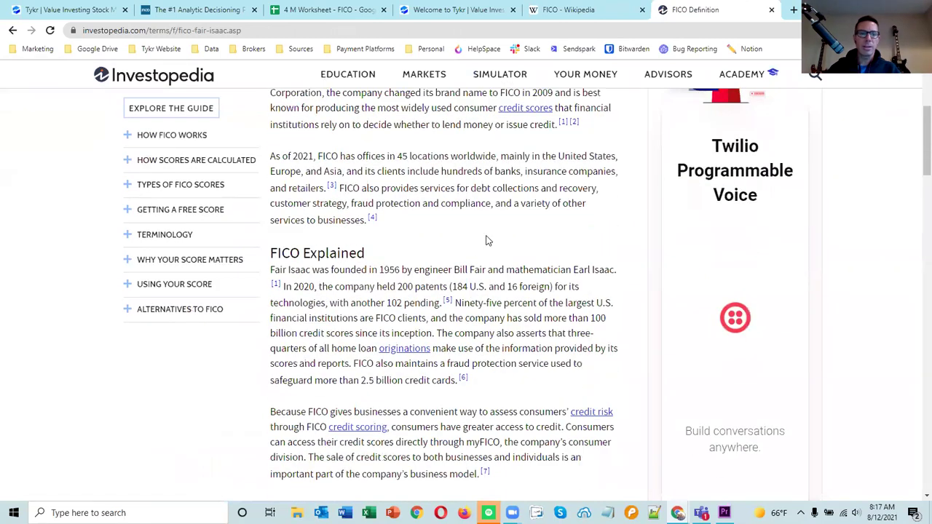
{"action": "scroll", "coordinate": [487, 241], "scroll_direction": "down", "scroll_amount": 2}
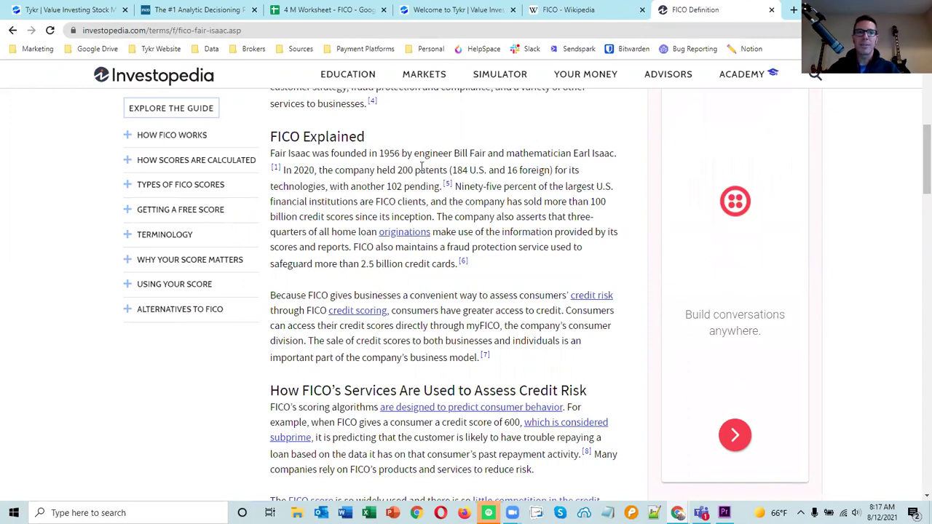
{"action": "scroll", "coordinate": [433, 182], "scroll_direction": "down", "scroll_amount": 1}
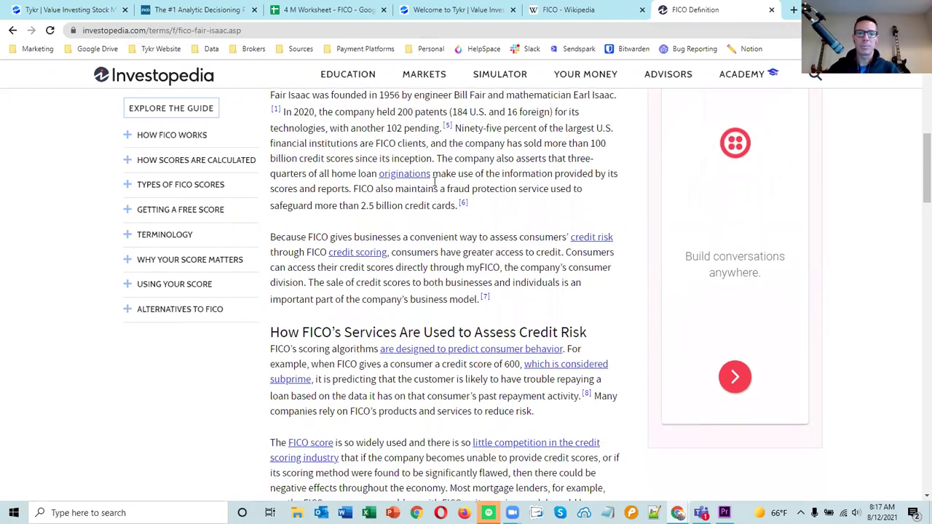
{"action": "scroll", "coordinate": [432, 182], "scroll_direction": "down", "scroll_amount": 1}
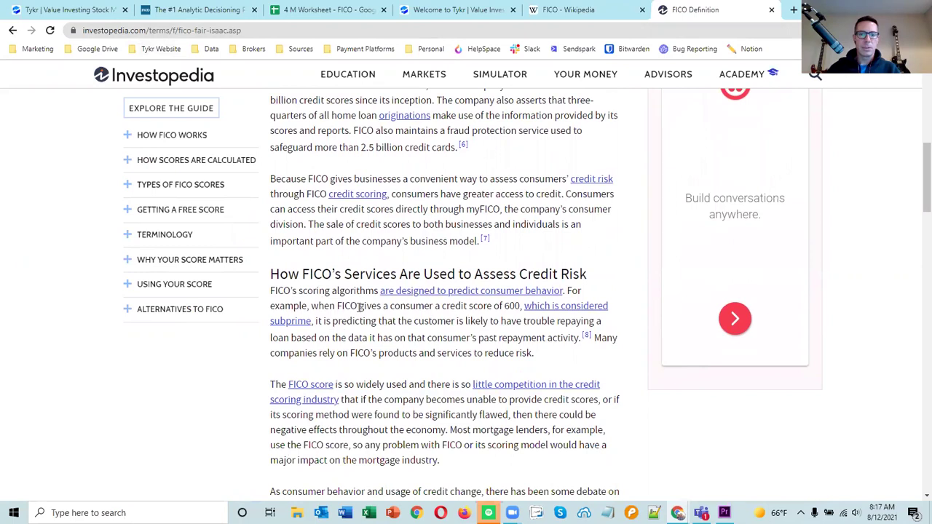
{"action": "scroll", "coordinate": [359, 305], "scroll_direction": "down", "scroll_amount": 1}
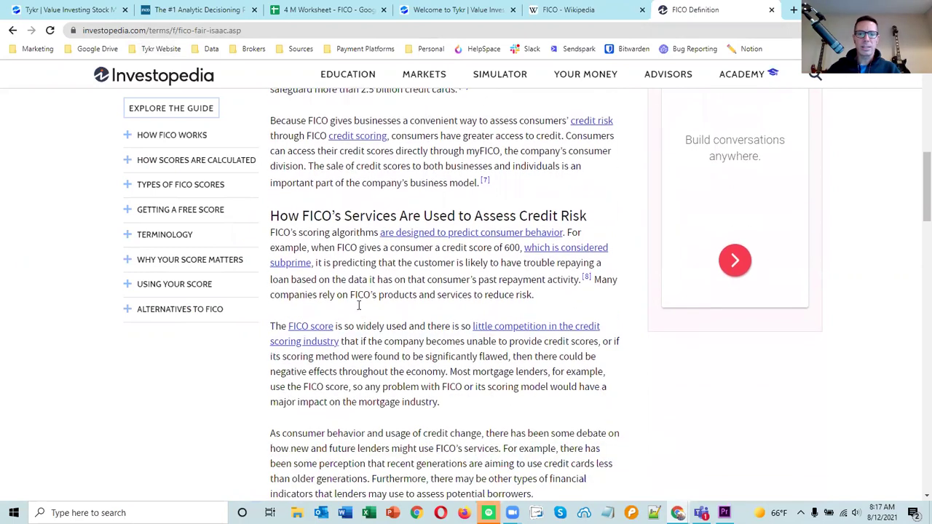
{"action": "scroll", "coordinate": [362, 310], "scroll_direction": "down", "scroll_amount": 1}
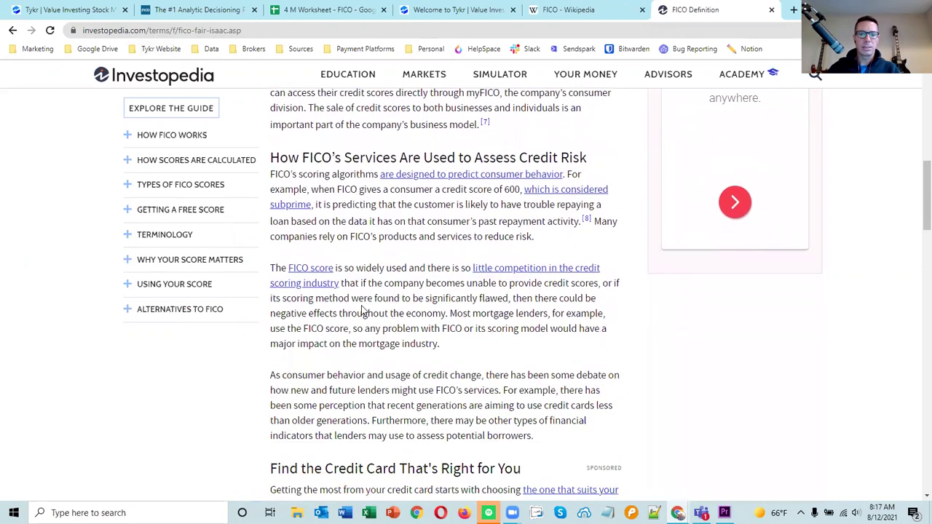
{"action": "scroll", "coordinate": [362, 305], "scroll_direction": "down", "scroll_amount": 1}
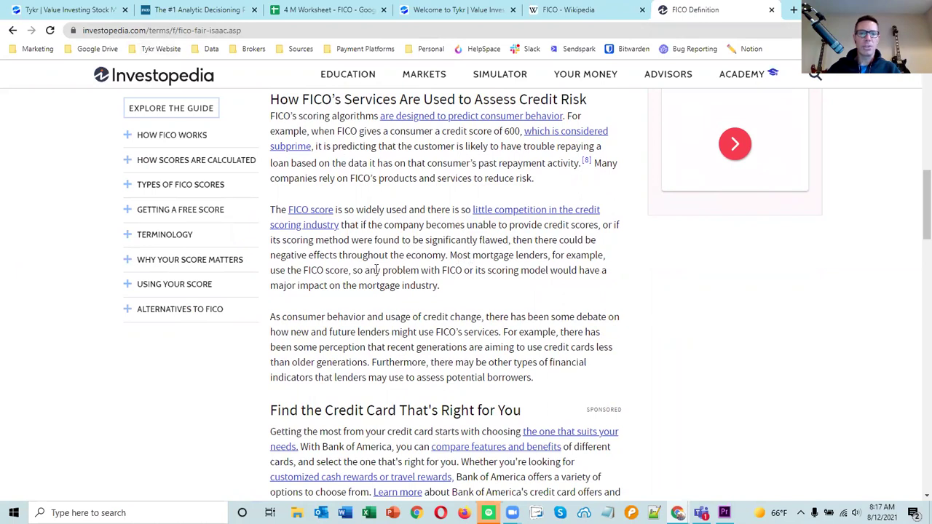
{"action": "scroll", "coordinate": [429, 275], "scroll_direction": "down", "scroll_amount": 4}
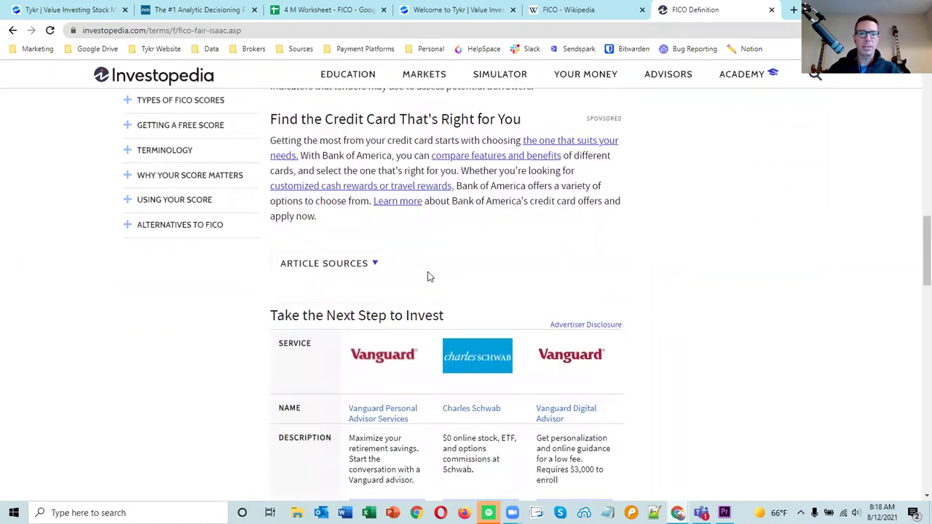
{"action": "scroll", "coordinate": [429, 275], "scroll_direction": "down", "scroll_amount": 3}
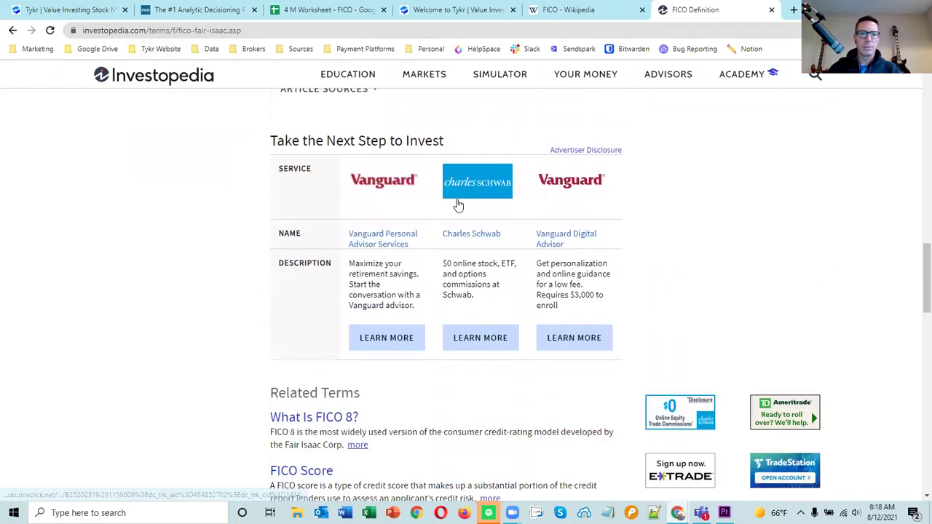
{"action": "scroll", "coordinate": [457, 201], "scroll_direction": "up", "scroll_amount": 6}
{"action": "scroll", "coordinate": [366, 79], "scroll_direction": "up", "scroll_amount": 4}
Search Google for "fico customers" and open FICO's own Customers page from the results.
{"action": "key", "text": "ctrl+l"}
{"action": "type", "text": "fico customers"}
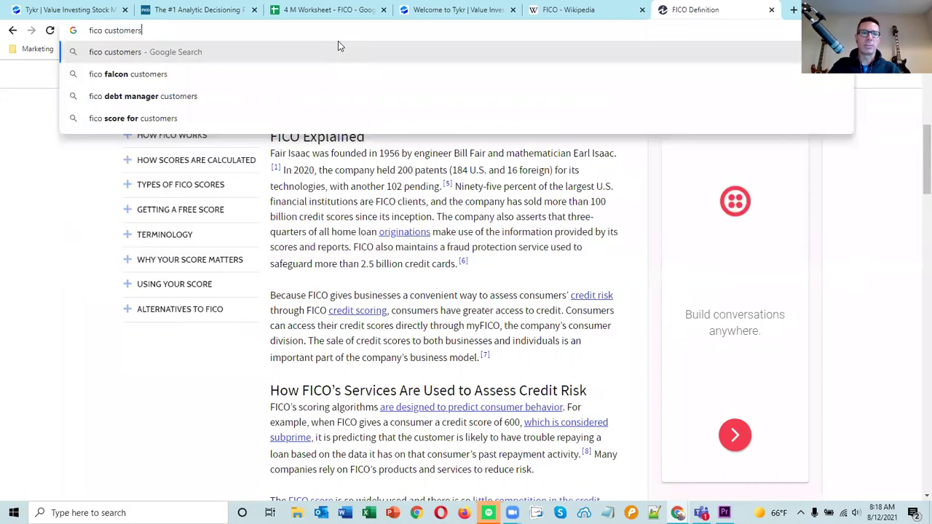
{"action": "key", "text": "Return"}
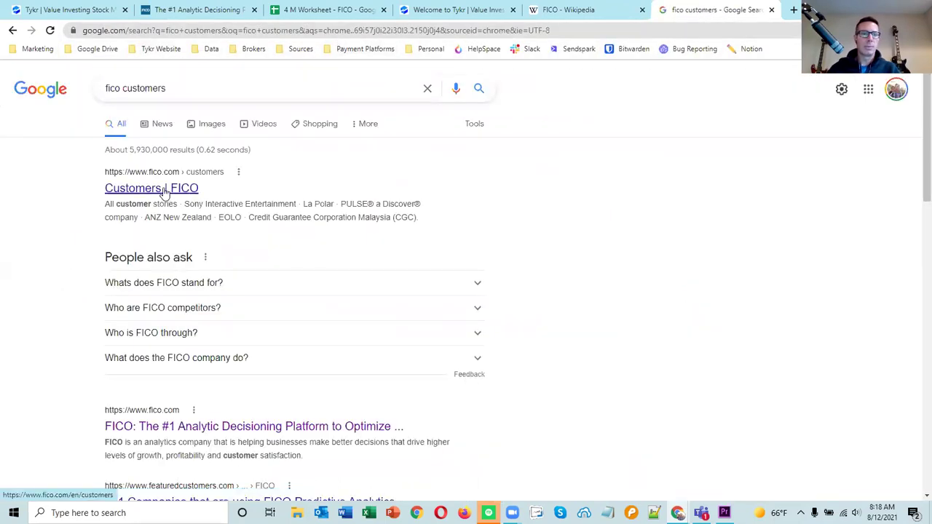
{"action": "left_click", "coordinate": [162, 189]}
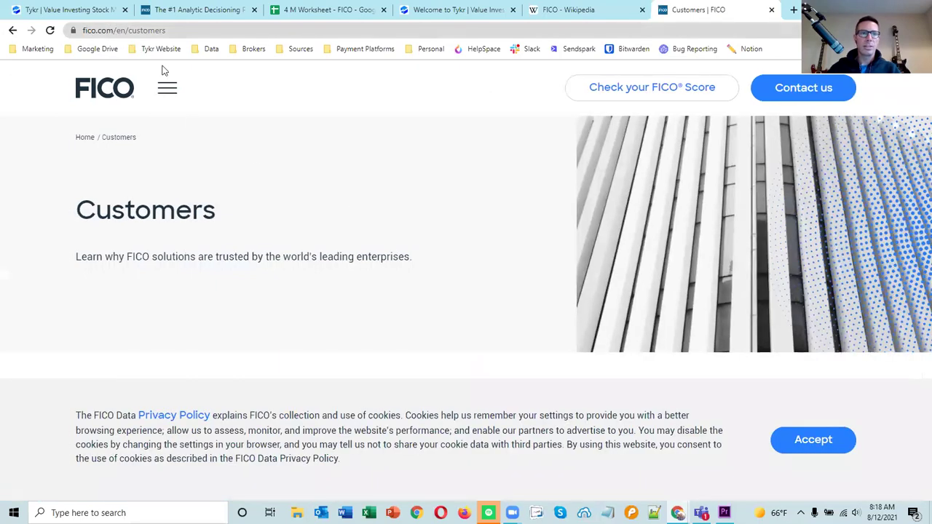
Look through the first page of FICO's customer stories to see which companies and industries use its products.
{"action": "scroll", "coordinate": [252, 153], "scroll_direction": "down", "scroll_amount": 5}
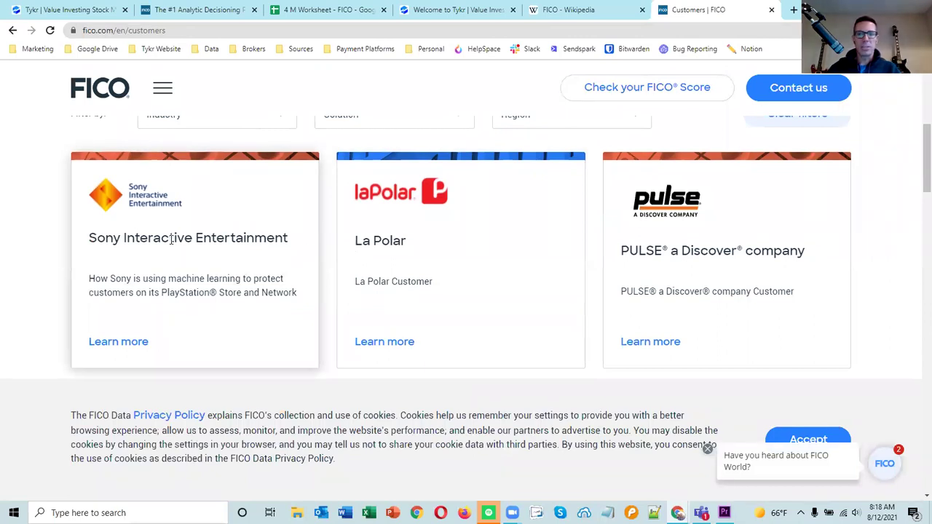
{"action": "scroll", "coordinate": [176, 242], "scroll_direction": "down", "scroll_amount": 1}
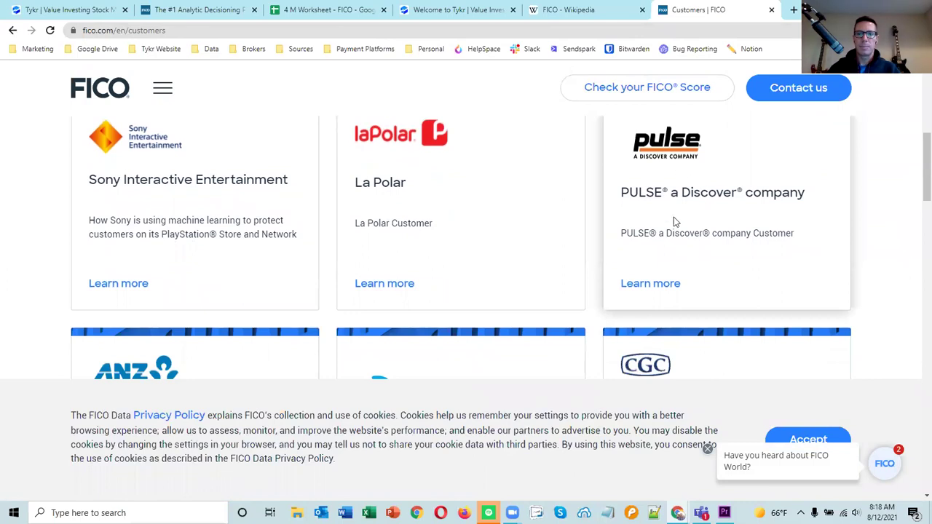
{"action": "scroll", "coordinate": [667, 236], "scroll_direction": "down", "scroll_amount": 3}
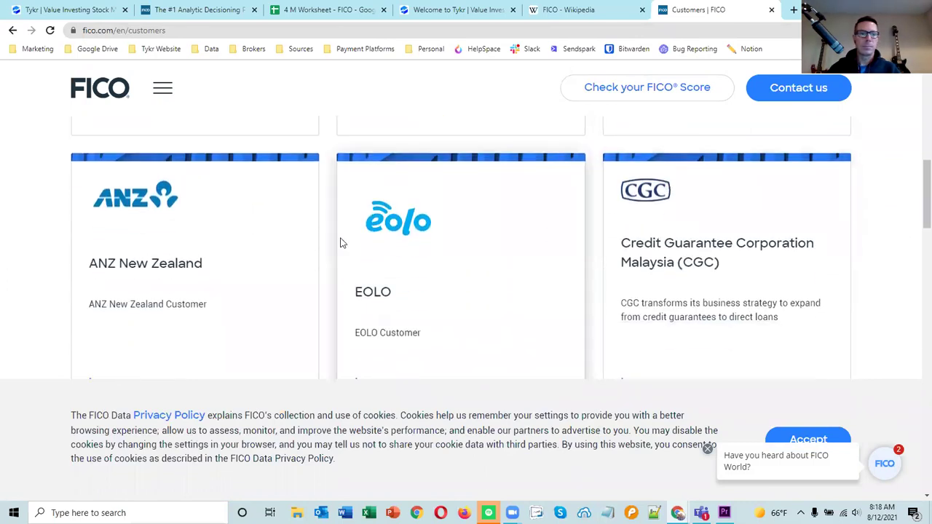
{"action": "scroll", "coordinate": [226, 267], "scroll_direction": "down", "scroll_amount": 2}
{"action": "scroll", "coordinate": [227, 265], "scroll_direction": "down", "scroll_amount": 2}
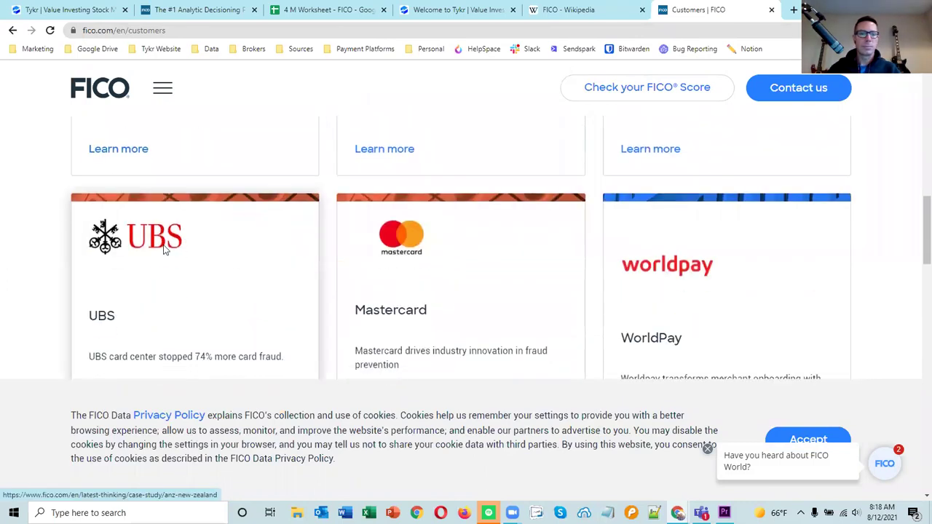
{"action": "scroll", "coordinate": [594, 260], "scroll_direction": "down", "scroll_amount": 4}
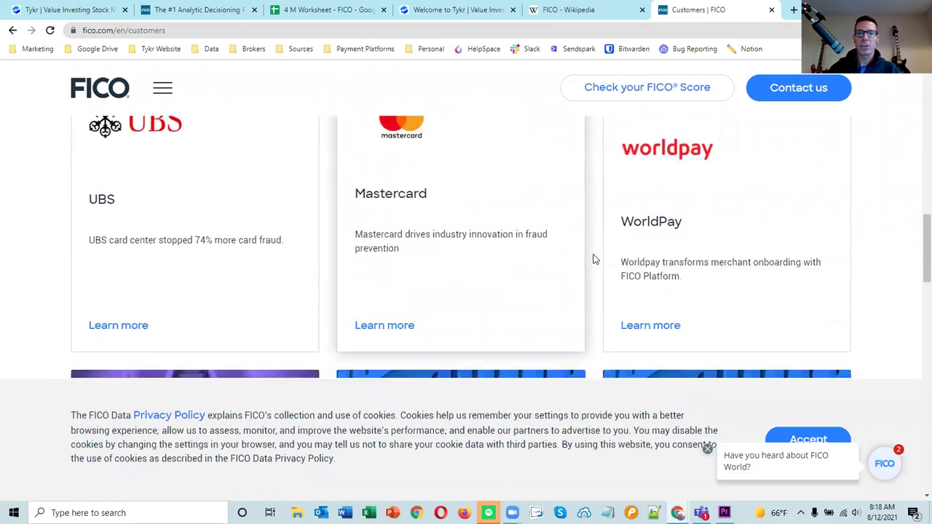
{"action": "scroll", "coordinate": [408, 283], "scroll_direction": "down", "scroll_amount": 3}
{"action": "scroll", "coordinate": [411, 278], "scroll_direction": "down", "scroll_amount": 4}
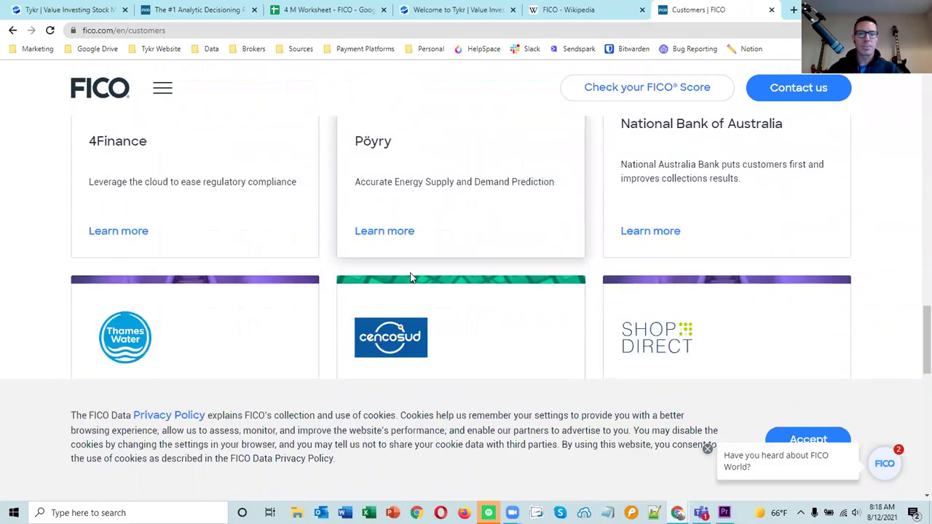
{"action": "scroll", "coordinate": [428, 277], "scroll_direction": "down", "scroll_amount": 6}
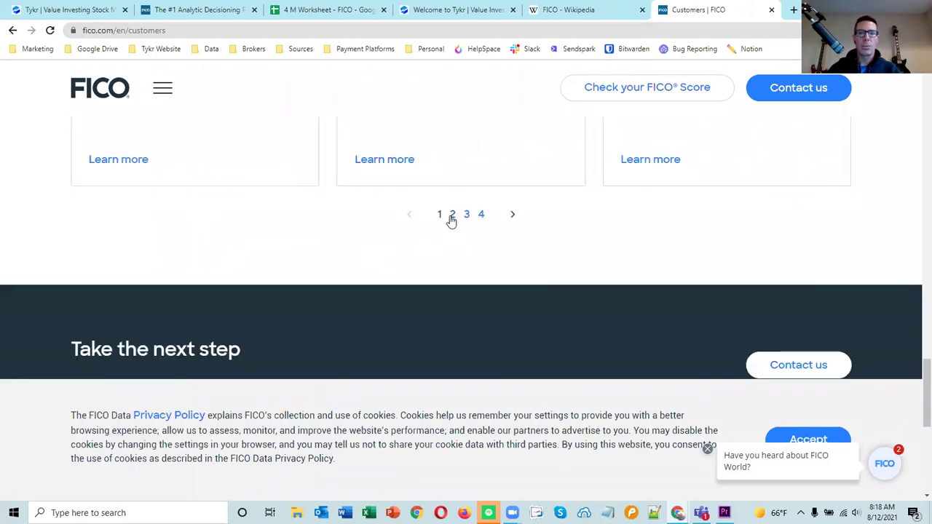
Open page 2 of the customer stories and examine the companies featured there and what they use FICO for.
{"action": "left_click", "coordinate": [452, 216]}
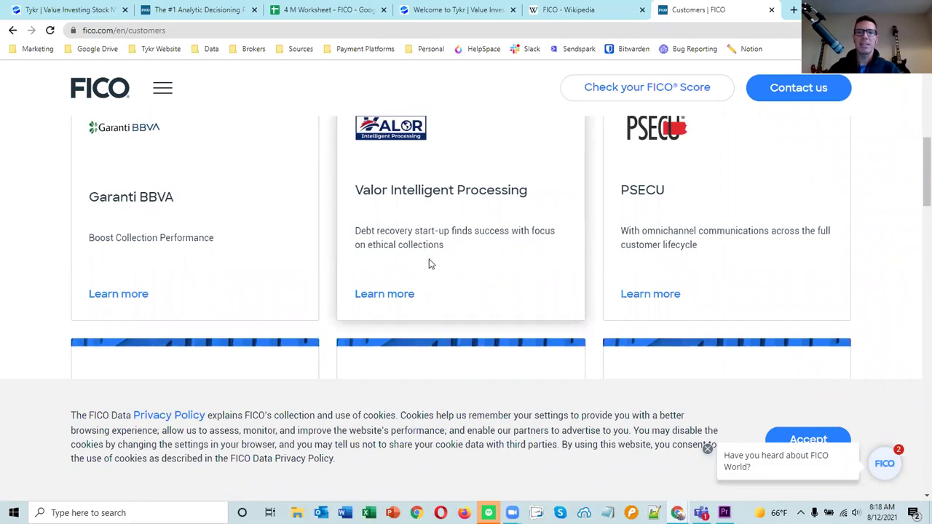
{"action": "scroll", "coordinate": [426, 264], "scroll_direction": "up", "scroll_amount": 3}
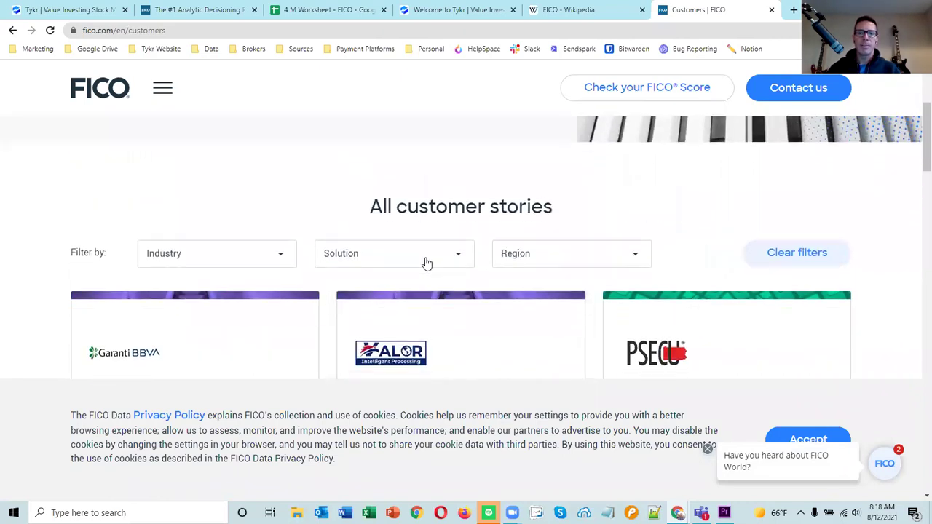
{"action": "scroll", "coordinate": [427, 262], "scroll_direction": "down", "scroll_amount": 5}
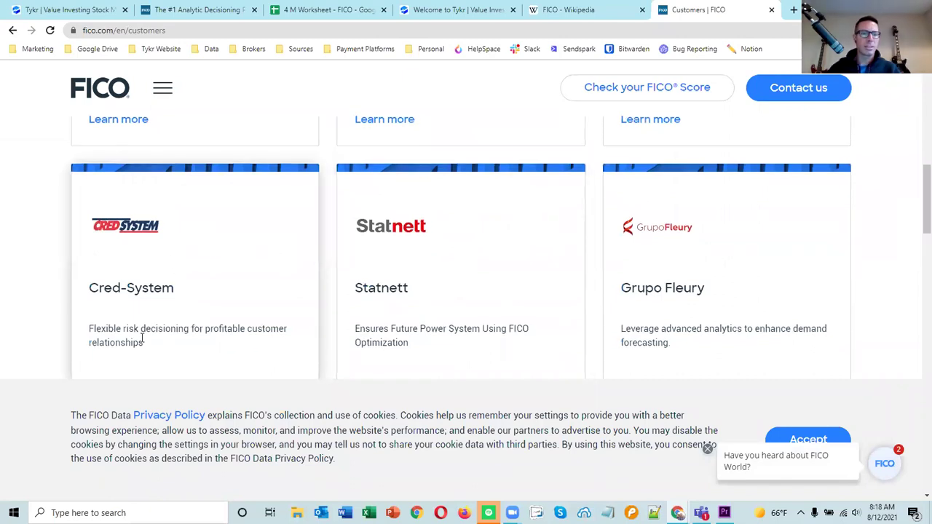
{"action": "scroll", "coordinate": [211, 327], "scroll_direction": "down", "scroll_amount": 2}
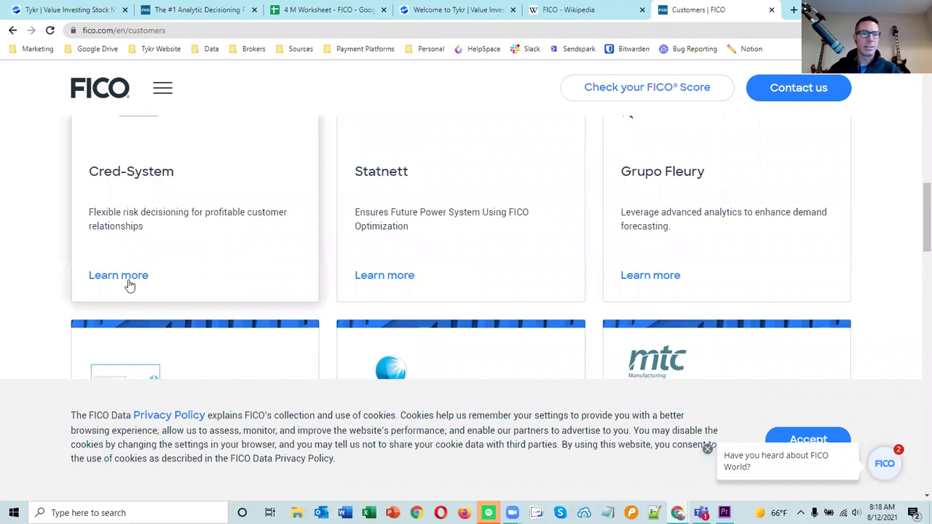
{"action": "scroll", "coordinate": [237, 264], "scroll_direction": "down", "scroll_amount": 3}
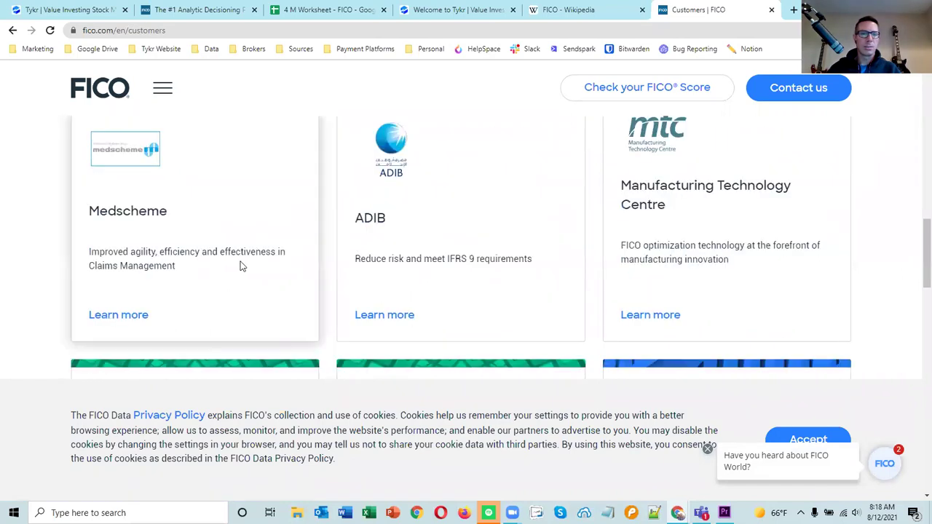
{"action": "scroll", "coordinate": [241, 267], "scroll_direction": "up", "scroll_amount": 3}
Go back to the Google results, reopen FICO's Customers page and open the Mastercard customer story.
{"action": "left_click", "coordinate": [12, 30]}
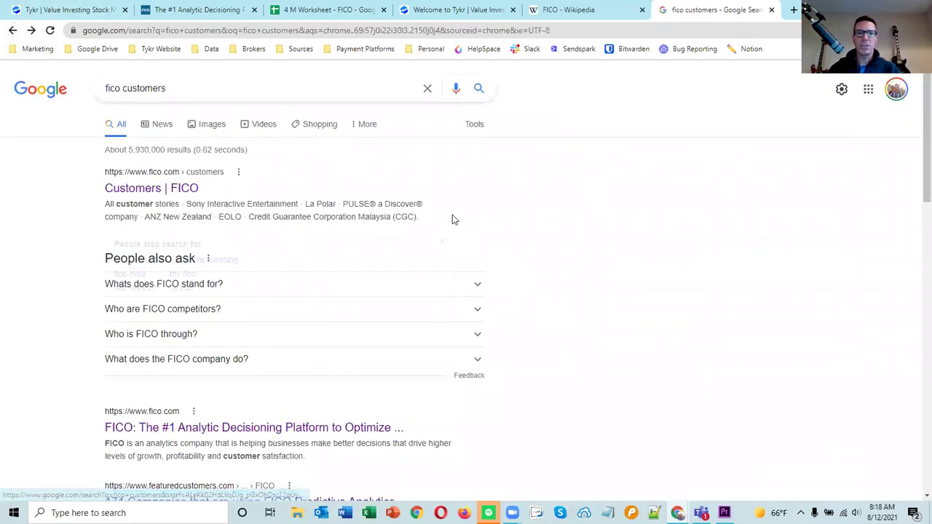
{"action": "left_click", "coordinate": [176, 188]}
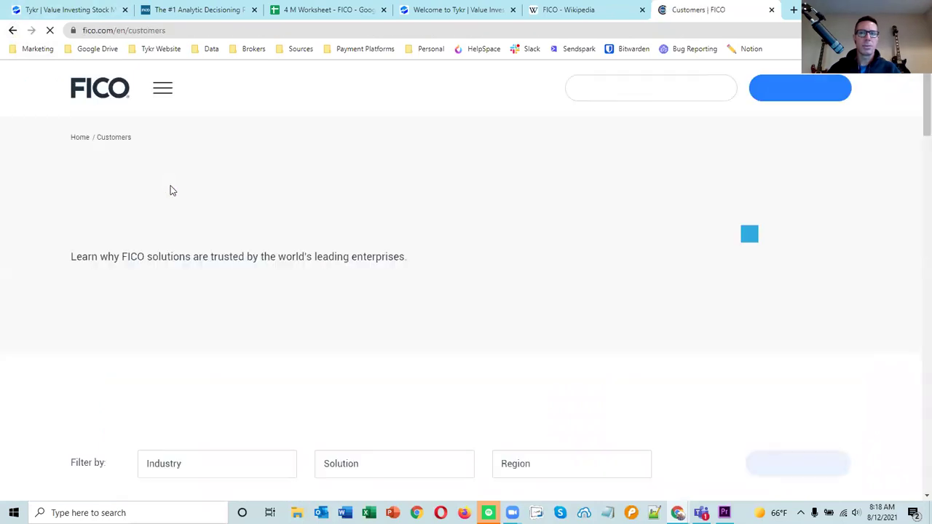
{"action": "scroll", "coordinate": [439, 247], "scroll_direction": "down", "scroll_amount": 7}
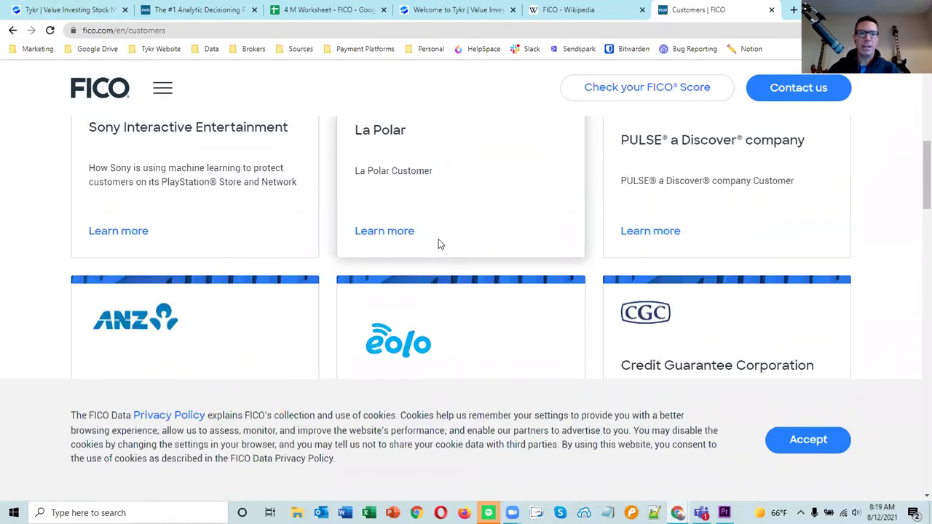
{"action": "scroll", "coordinate": [439, 245], "scroll_direction": "down", "scroll_amount": 5}
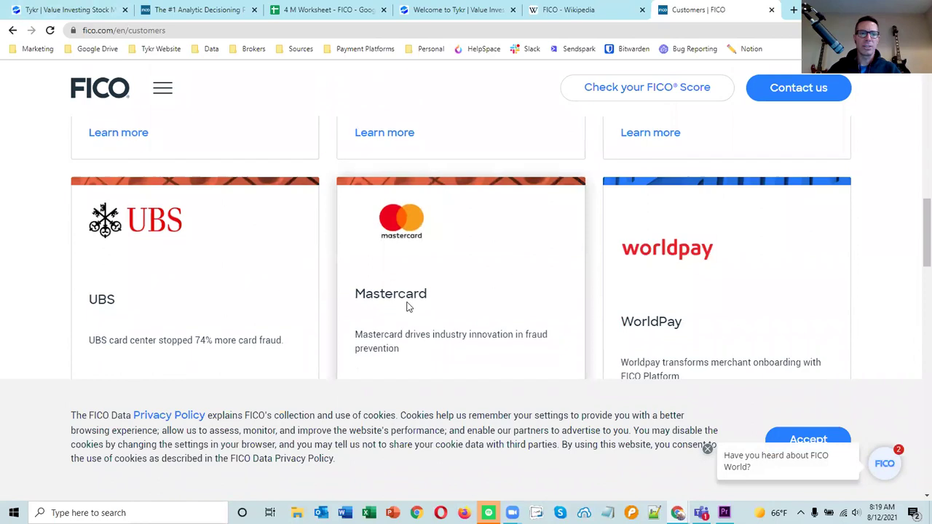
{"action": "scroll", "coordinate": [407, 303], "scroll_direction": "down", "scroll_amount": 2}
{"action": "left_click", "coordinate": [408, 327]}
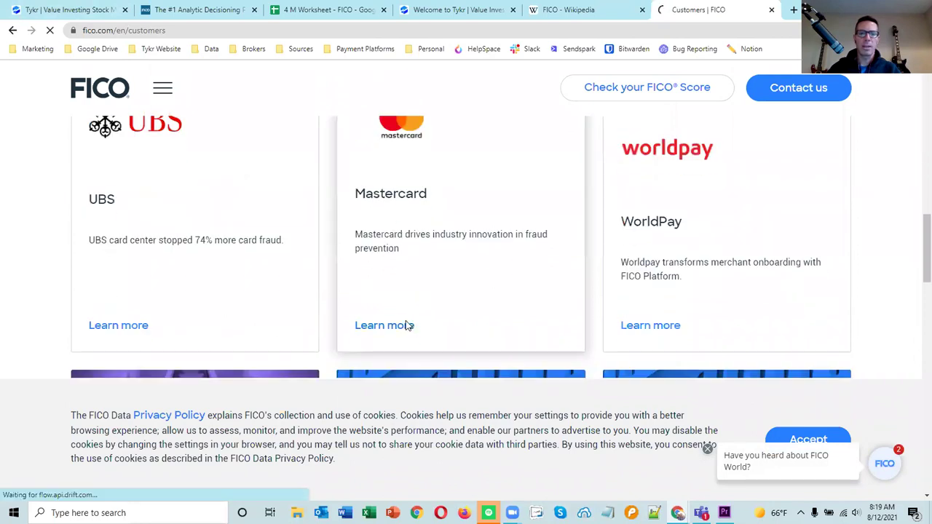
Read the client challenge, solution and results in the Mastercard fraud prevention case study and return to the page's beginning.
{"action": "scroll", "coordinate": [476, 285], "scroll_direction": "down", "scroll_amount": 2}
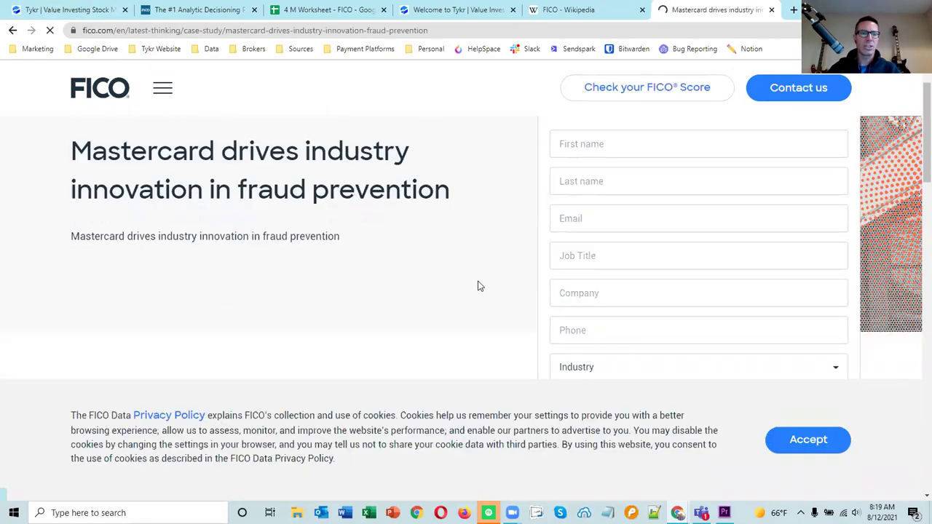
{"action": "scroll", "coordinate": [304, 263], "scroll_direction": "down", "scroll_amount": 2}
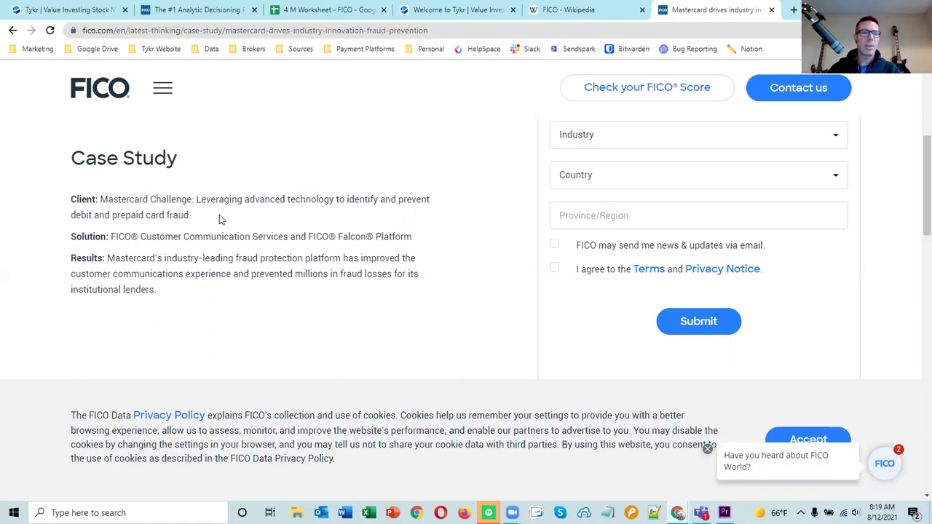
{"action": "scroll", "coordinate": [221, 219], "scroll_direction": "down", "scroll_amount": 1}
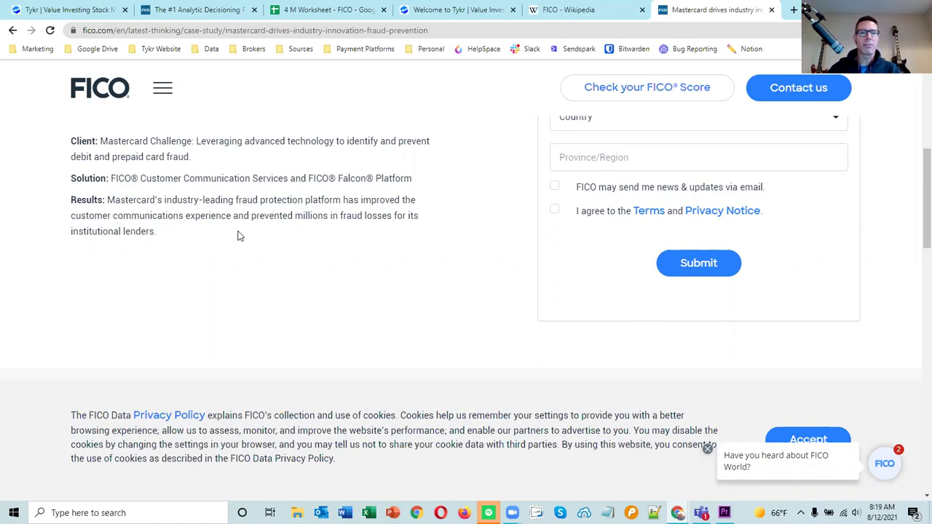
{"action": "scroll", "coordinate": [243, 232], "scroll_direction": "down", "scroll_amount": 2}
{"action": "scroll", "coordinate": [244, 232], "scroll_direction": "down", "scroll_amount": 2}
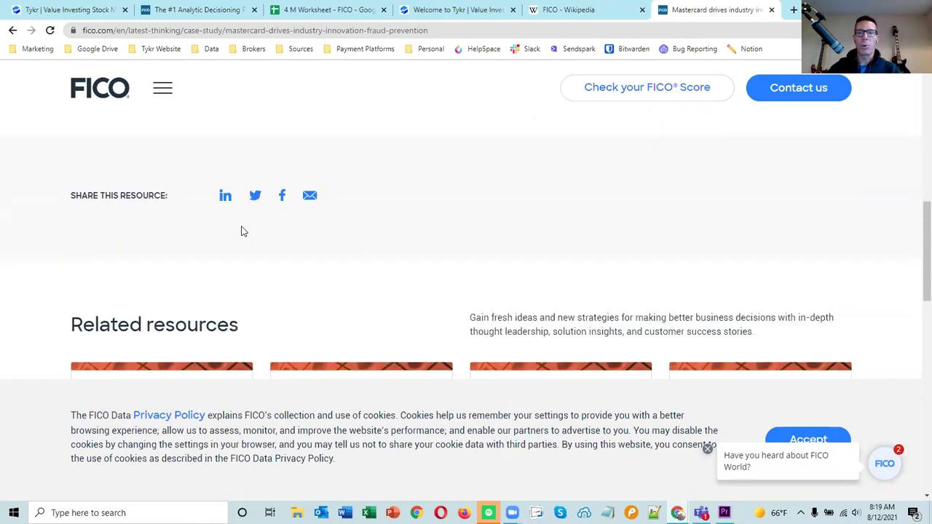
{"action": "scroll", "coordinate": [243, 230], "scroll_direction": "up", "scroll_amount": 12}
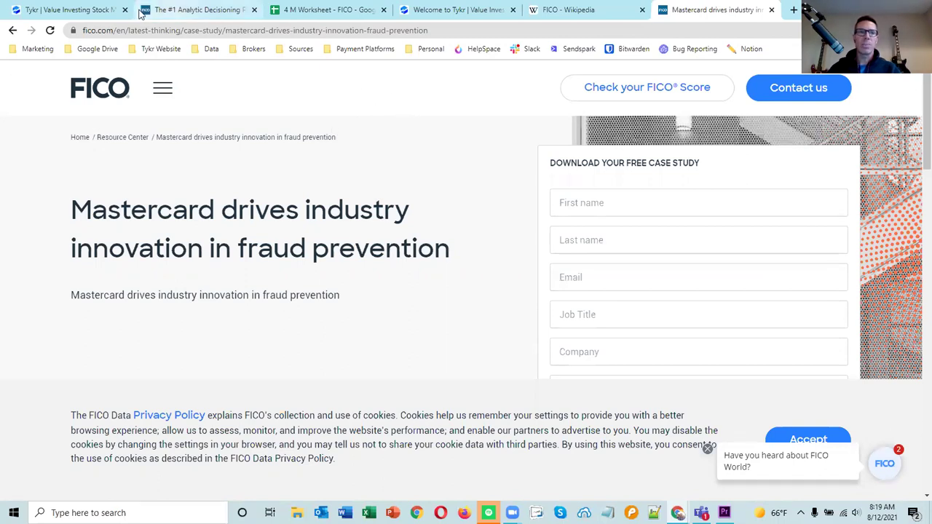
Return to the 4 M Worksheet and score question 3.3, on how products and services are sold, with 1 point.
{"action": "left_click", "coordinate": [324, 9]}
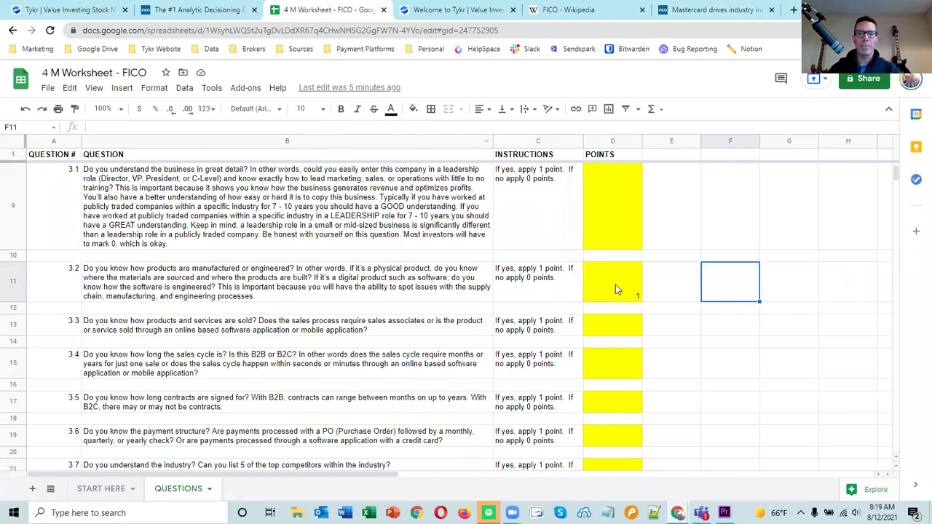
{"action": "left_click", "coordinate": [624, 334]}
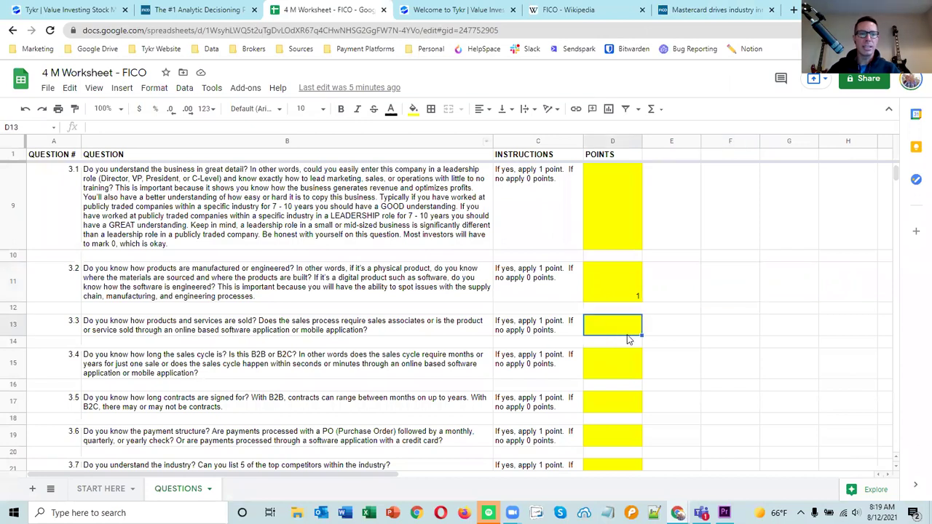
{"action": "type", "text": "1"}
{"action": "left_click", "coordinate": [708, 324]}
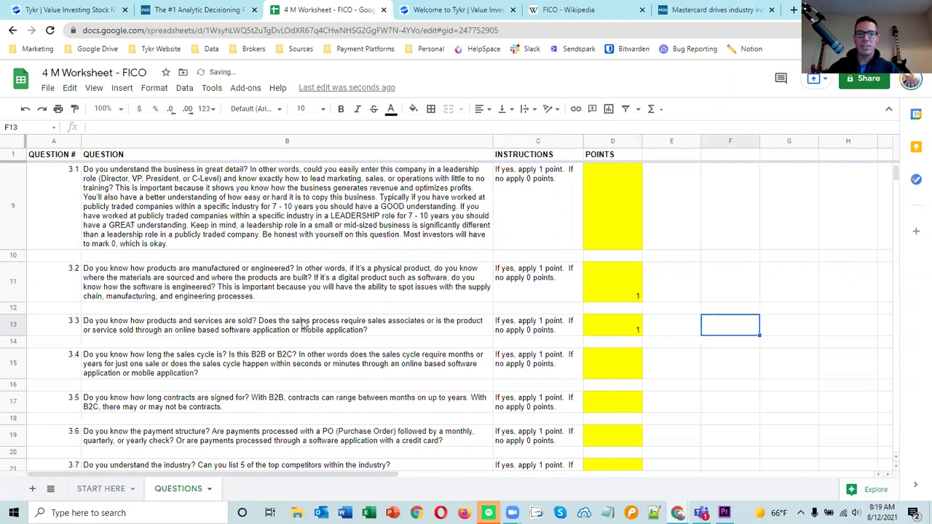
Review the sales process questions and give question 3.4, on the length of the sales cycle, 1 point.
{"action": "left_click", "coordinate": [222, 371]}
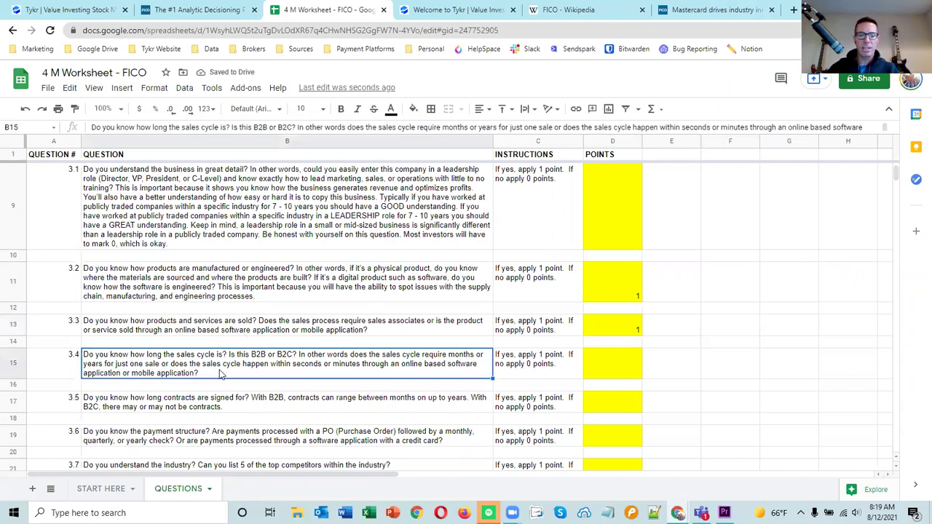
{"action": "left_click", "coordinate": [268, 331]}
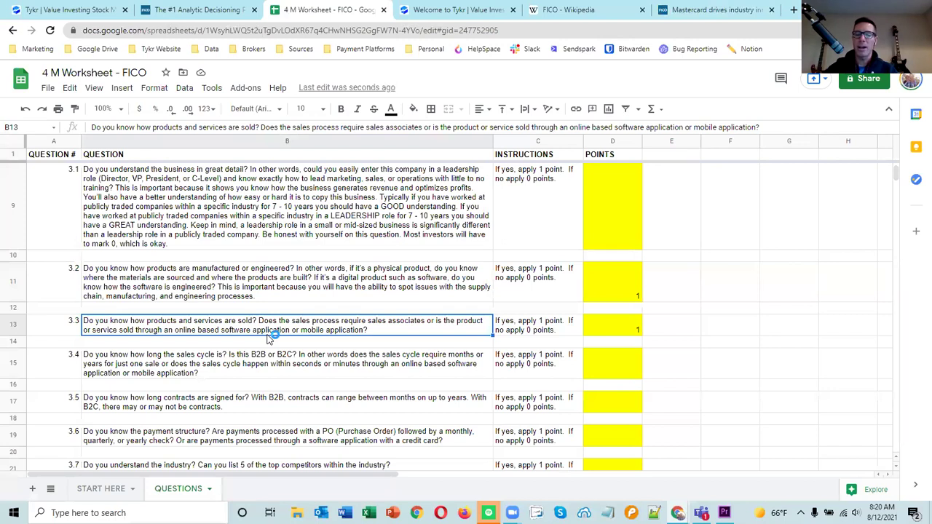
{"action": "left_click", "coordinate": [635, 372]}
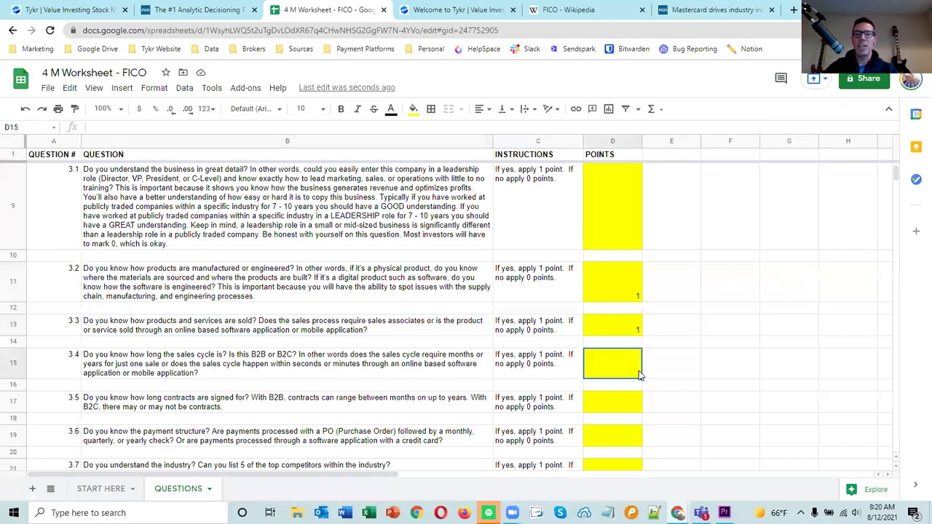
{"action": "scroll", "coordinate": [691, 357], "scroll_direction": "down", "scroll_amount": 1}
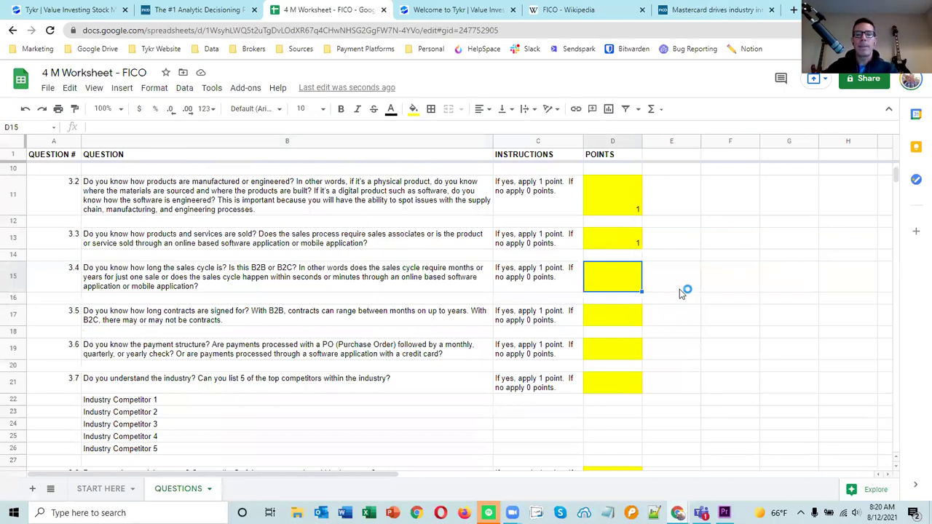
{"action": "left_click", "coordinate": [645, 278]}
{"action": "left_click", "coordinate": [630, 281]}
{"action": "type", "text": "1"}
{"action": "left_click", "coordinate": [722, 312]}
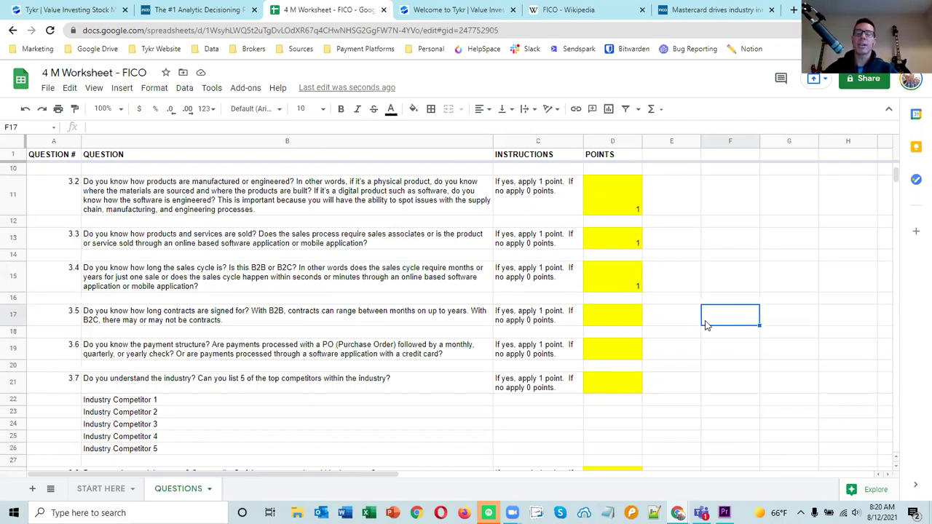
Score question 3.5, on how long contracts are signed for, with 1 point.
{"action": "left_click", "coordinate": [637, 318]}
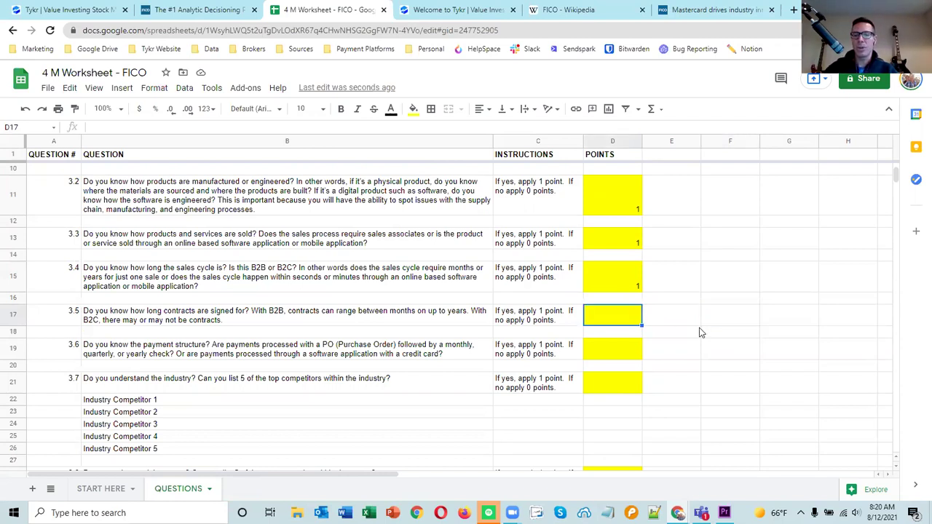
{"action": "left_click", "coordinate": [703, 323]}
{"action": "left_click", "coordinate": [635, 322]}
{"action": "left_click", "coordinate": [684, 320]}
{"action": "left_click", "coordinate": [626, 317]}
{"action": "type", "text": "1"}
{"action": "left_click", "coordinate": [737, 318]}
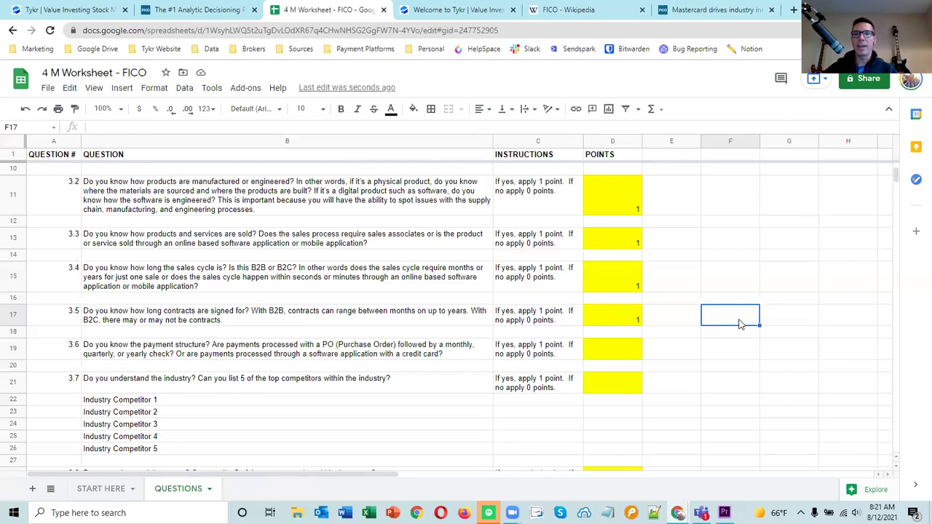
{"action": "left_click", "coordinate": [630, 318]}
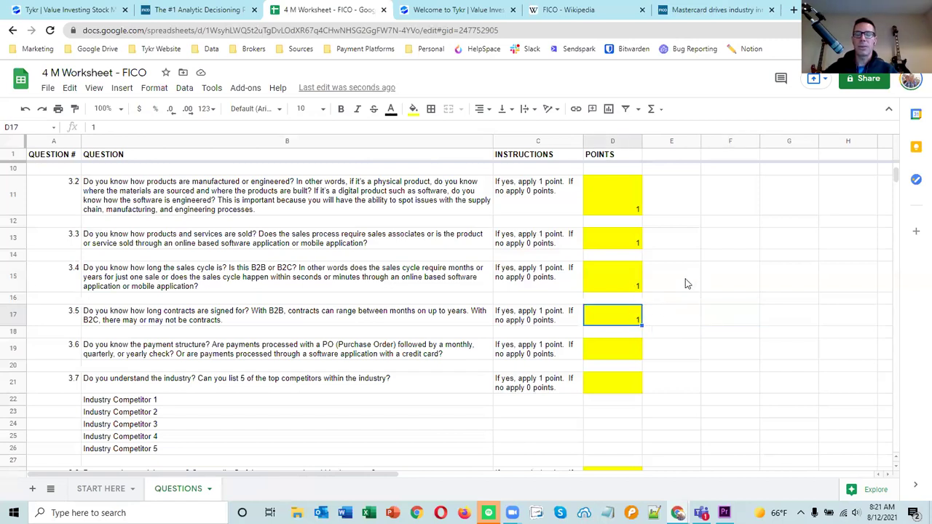
Open FICO's financials in Tykr and extend the Net Income chart back to 2008 and the Revenue chart back to 2005 to examine the trends.
{"action": "left_click", "coordinate": [442, 11]}
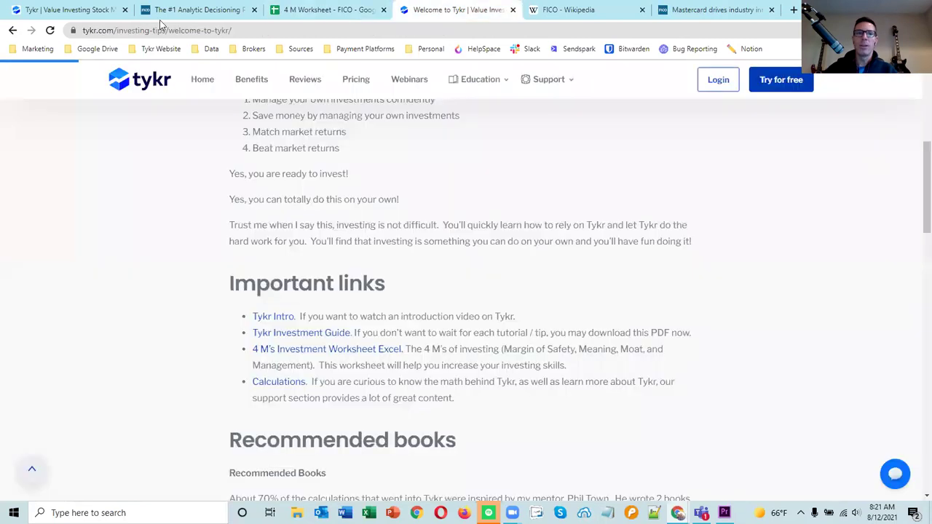
{"action": "left_click", "coordinate": [72, 9]}
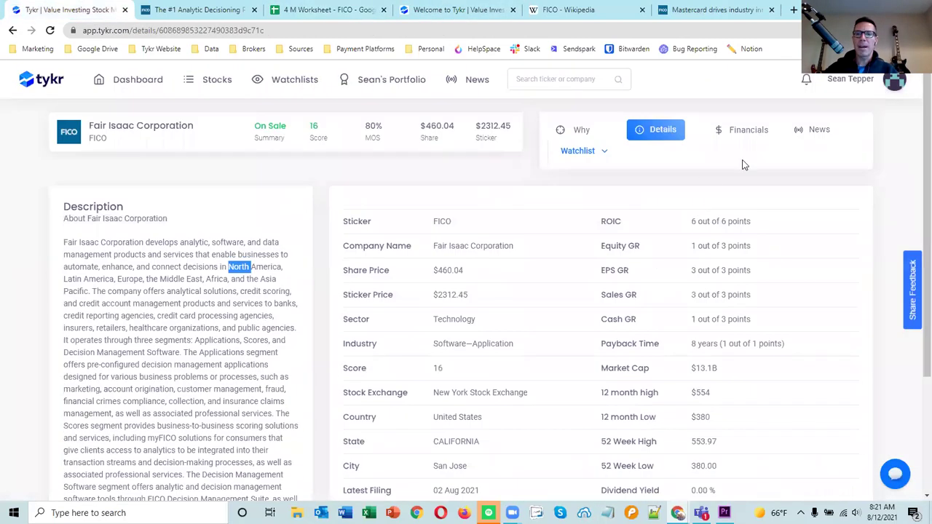
{"action": "left_click", "coordinate": [754, 140]}
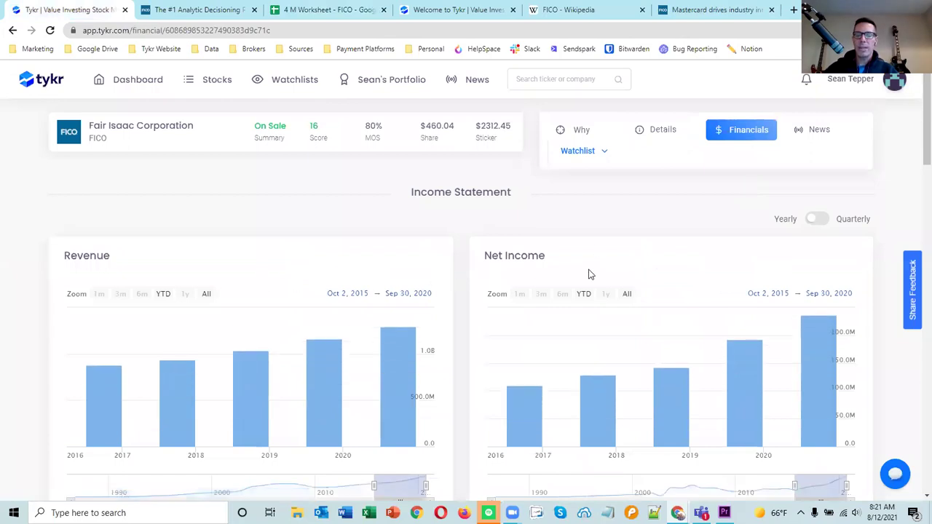
{"action": "scroll", "coordinate": [794, 266], "scroll_direction": "down", "scroll_amount": 1}
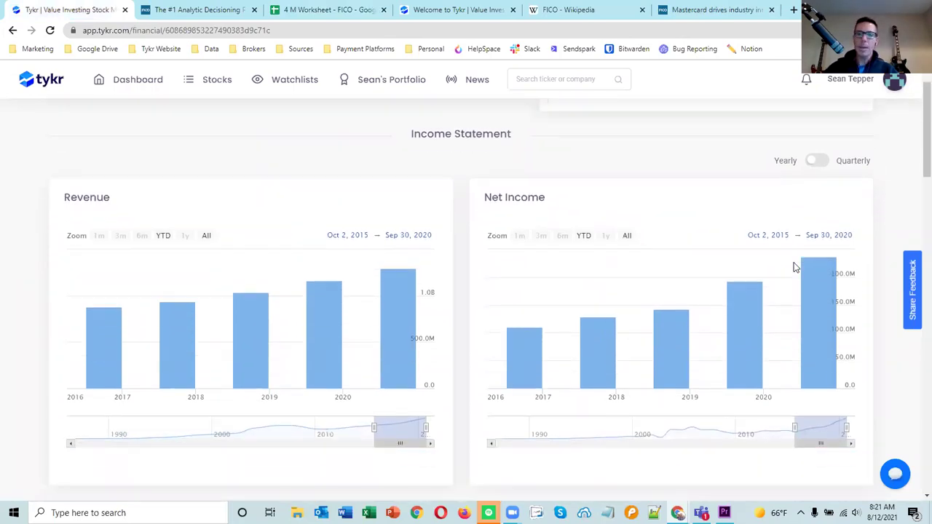
{"action": "mouse_move", "coordinate": [798, 428]}
{"action": "left_mouse_down"}
{"action": "mouse_move", "coordinate": [756, 428]}
{"action": "mouse_move", "coordinate": [846, 428]}
{"action": "left_mouse_up"}
{"action": "left_click_drag", "start_coordinate": [776, 427], "coordinate": [847, 427]}
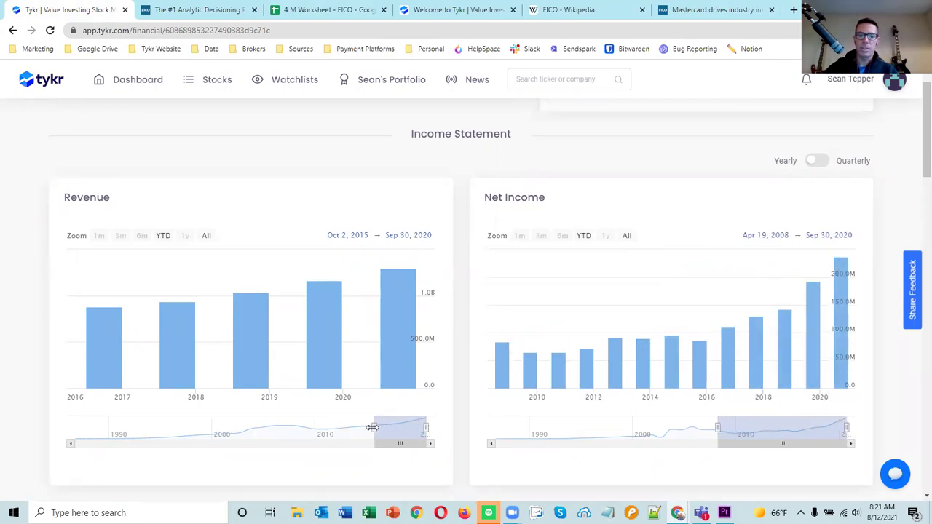
{"action": "left_click_drag", "start_coordinate": [374, 427], "coordinate": [275, 435]}
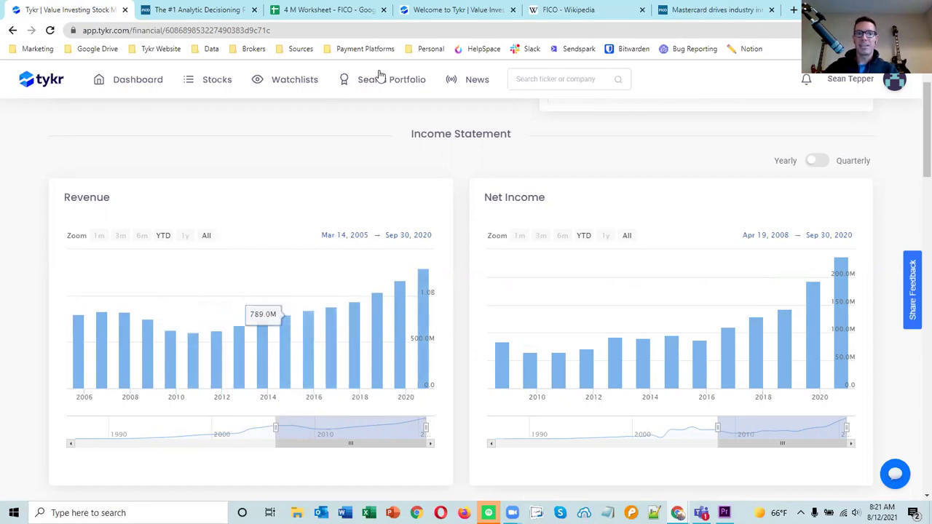
Go back to the worksheet and score question 3.6, on the payment structure, with 1 point.
{"action": "left_click", "coordinate": [343, 9]}
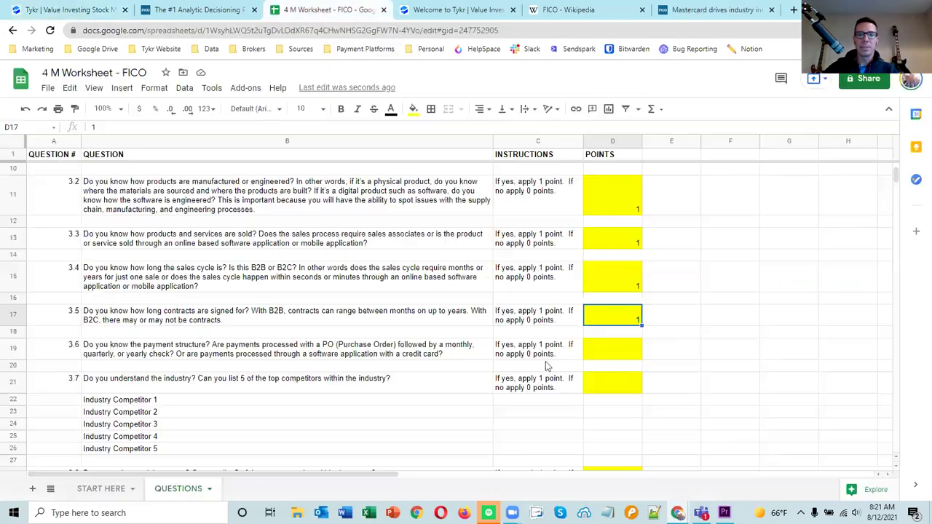
{"action": "left_click", "coordinate": [668, 358]}
{"action": "left_click", "coordinate": [632, 359]}
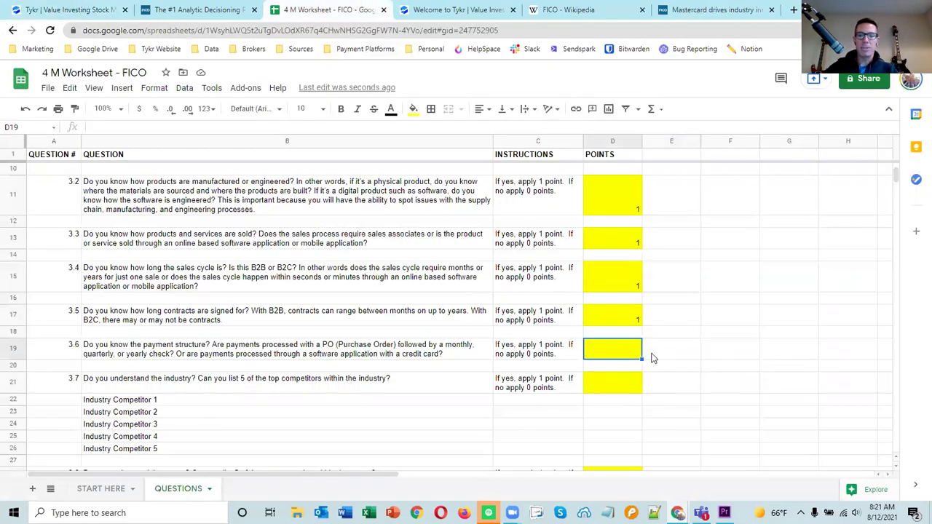
{"action": "scroll", "coordinate": [653, 358], "scroll_direction": "down", "scroll_amount": 1}
{"action": "left_click", "coordinate": [624, 325]}
{"action": "left_click", "coordinate": [624, 300]}
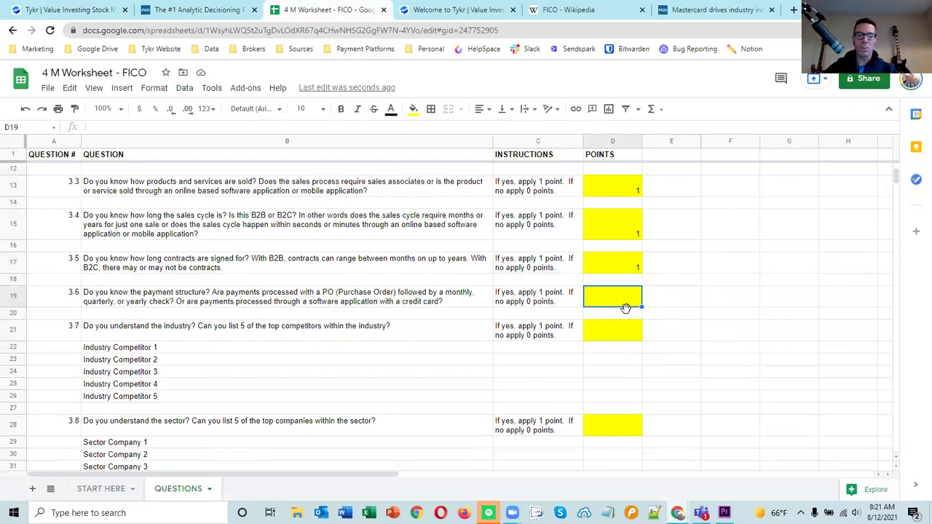
{"action": "left_click", "coordinate": [692, 312]}
{"action": "left_click", "coordinate": [664, 300]}
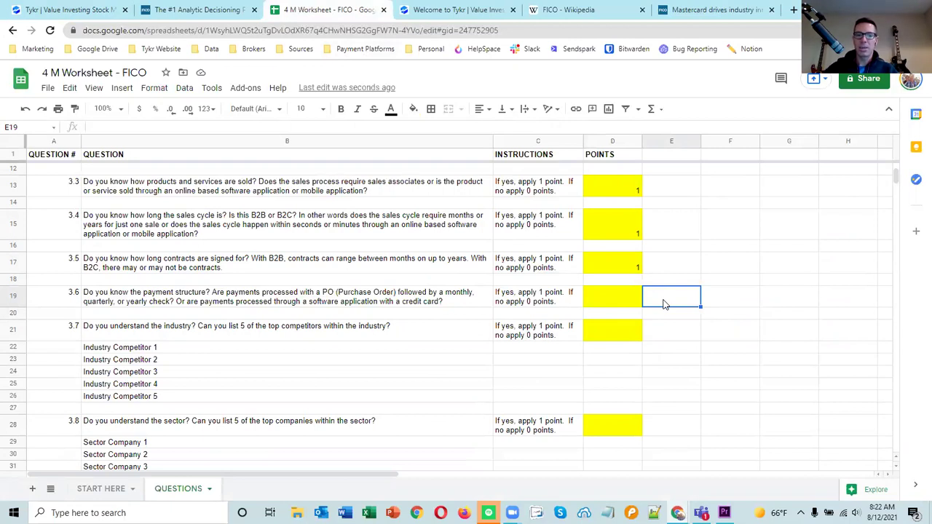
{"action": "left_click", "coordinate": [618, 306]}
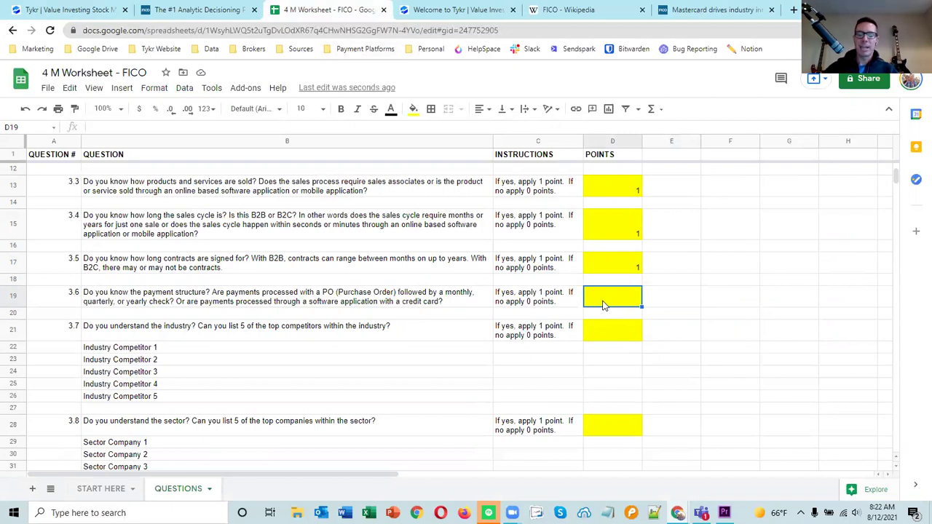
{"action": "left_click", "coordinate": [670, 299]}
{"action": "left_click", "coordinate": [632, 300]}
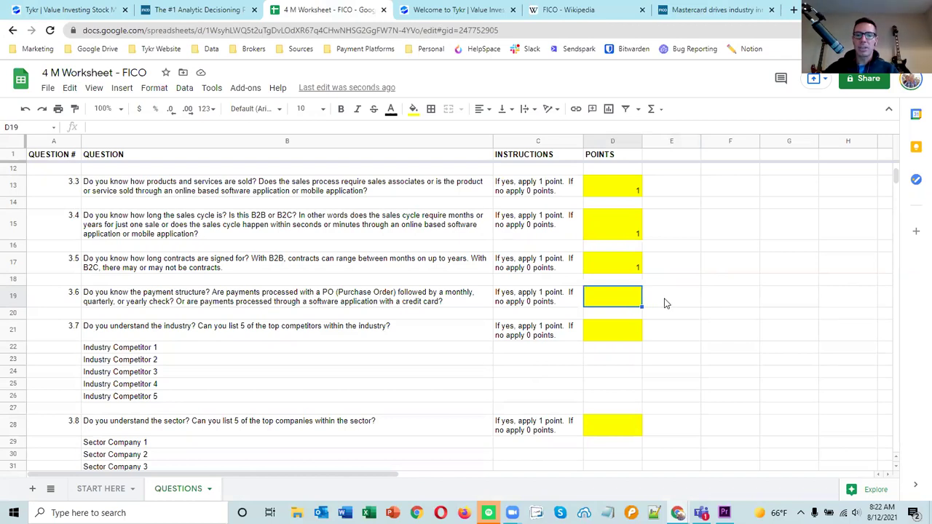
{"action": "type", "text": "1"}
{"action": "key", "text": "Tab"}
For question 3.7, search Google for "fico competitors" in a new tab, check the Comparably competitors page and return to the results.
{"action": "left_click", "coordinate": [636, 329]}
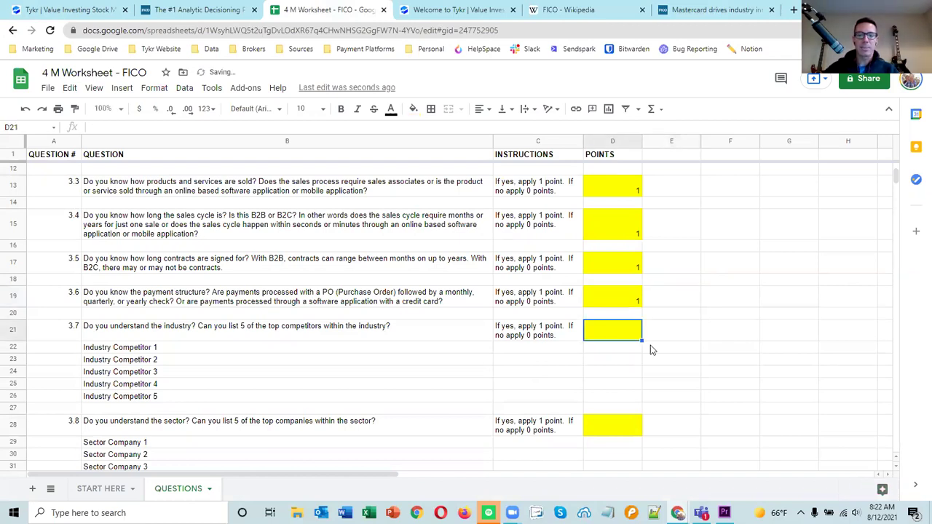
{"action": "scroll", "coordinate": [675, 340], "scroll_direction": "down", "scroll_amount": 1}
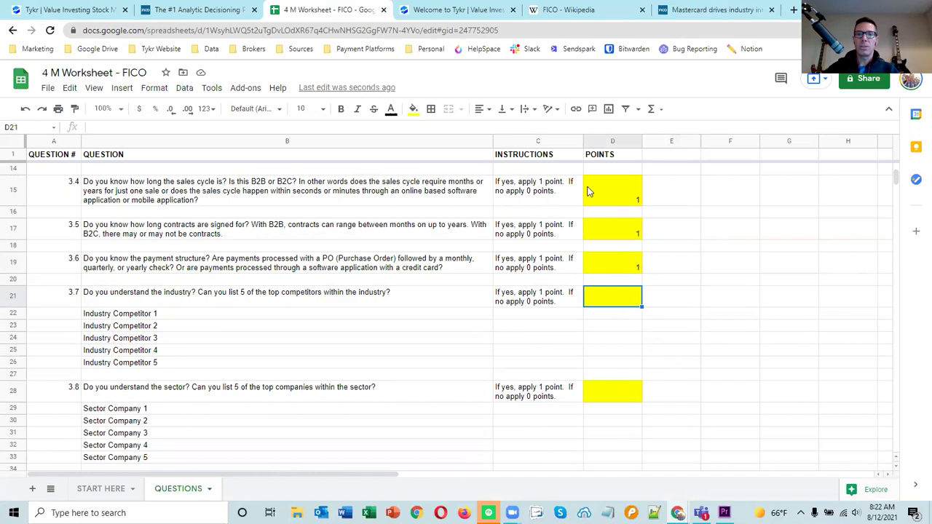
{"action": "left_click", "coordinate": [728, 12]}
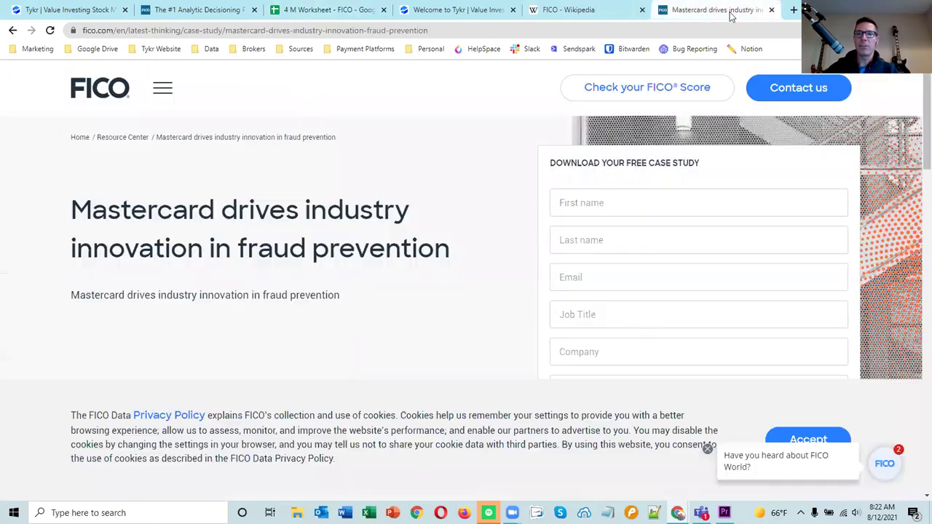
{"action": "left_click", "coordinate": [792, 9]}
{"action": "type", "text": "fico comp"}
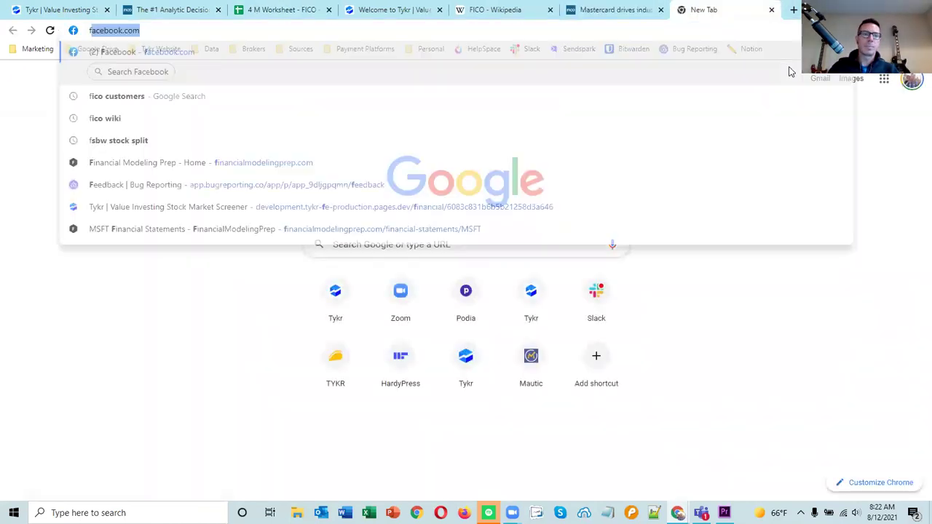
{"action": "type", "text": "etitors"}
{"action": "key", "text": "Return"}
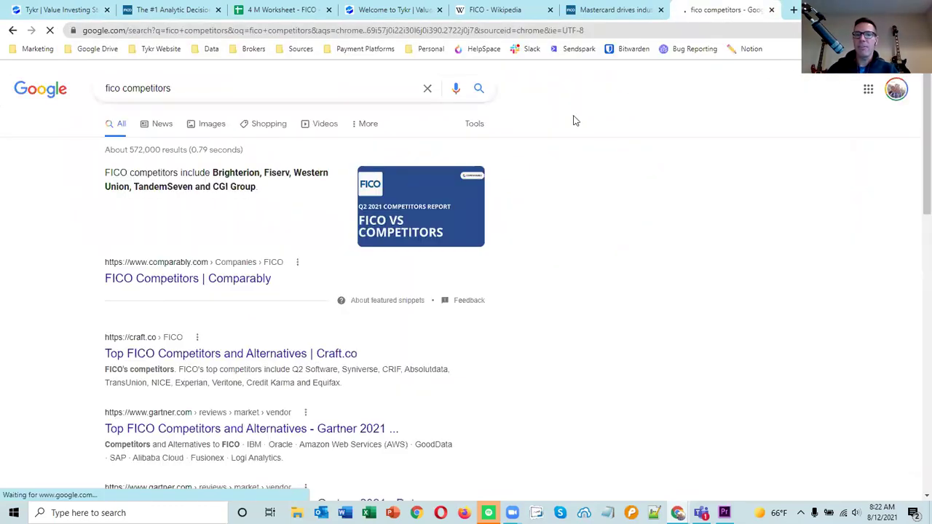
{"action": "left_click", "coordinate": [213, 275]}
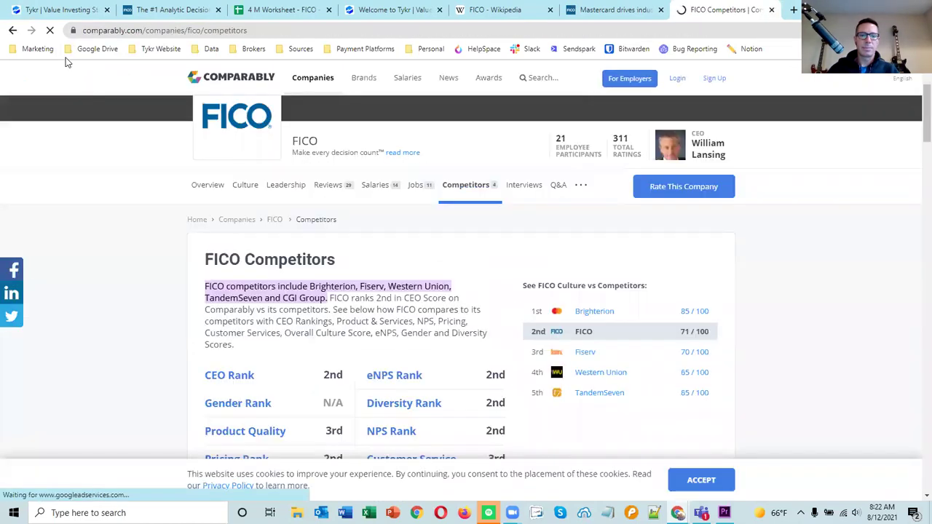
{"action": "left_click", "coordinate": [12, 30]}
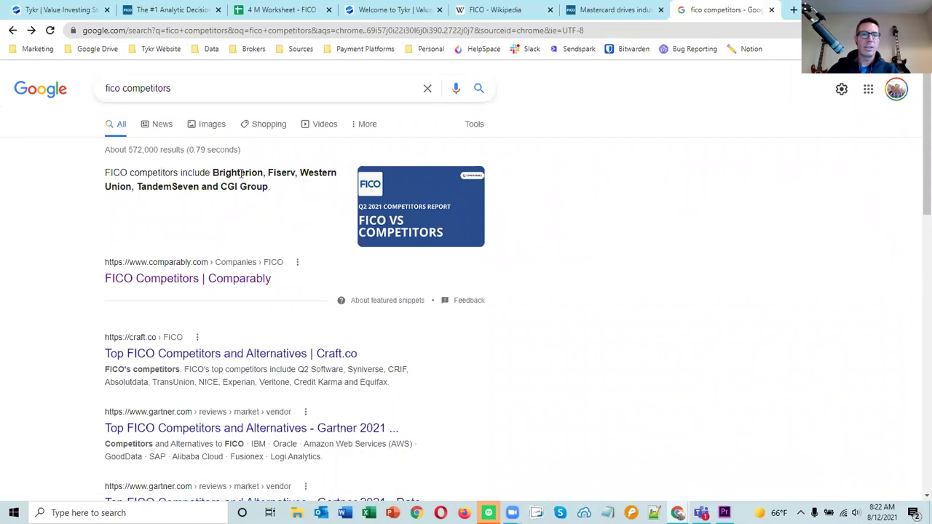
Open the Tykr web app (app.tykr.com) in three new browser tabs for looking up competitors.
{"action": "left_click", "coordinate": [794, 10]}
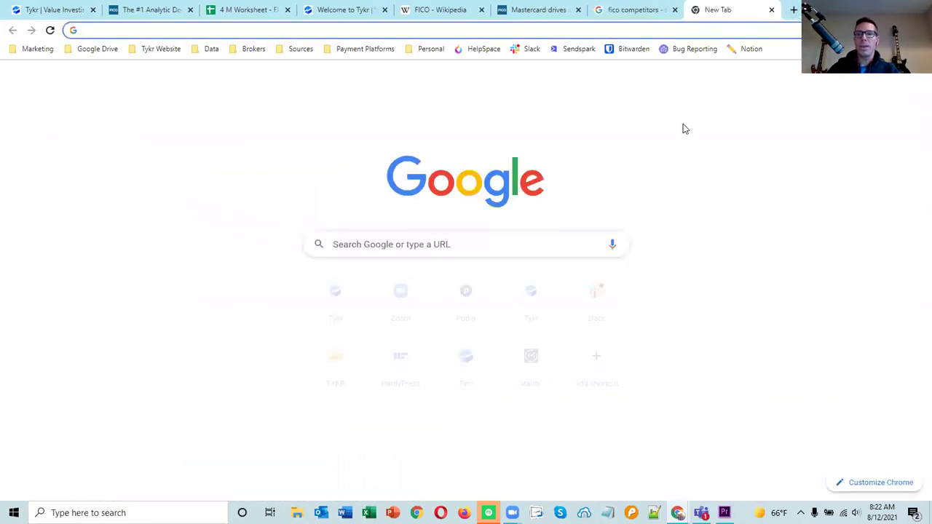
{"action": "type", "text": "app"}
{"action": "key", "text": "Return"}
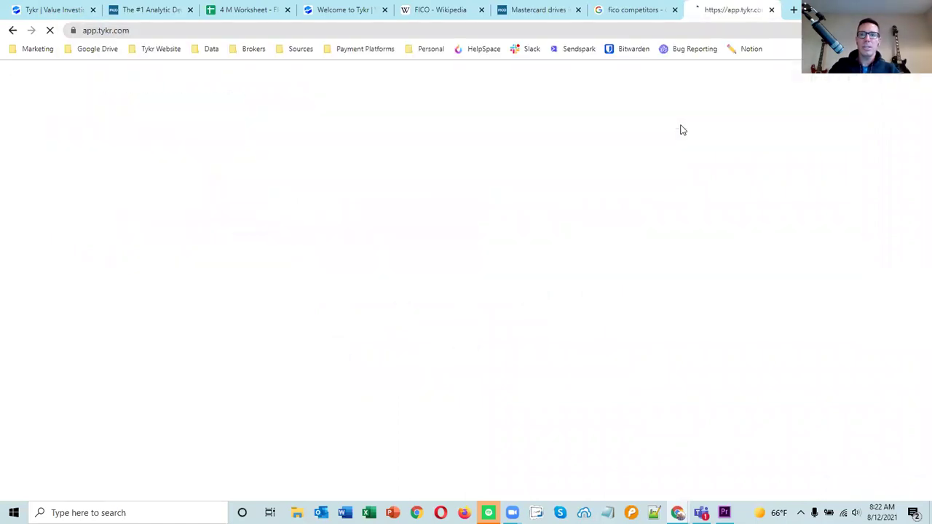
{"action": "left_click", "coordinate": [794, 11]}
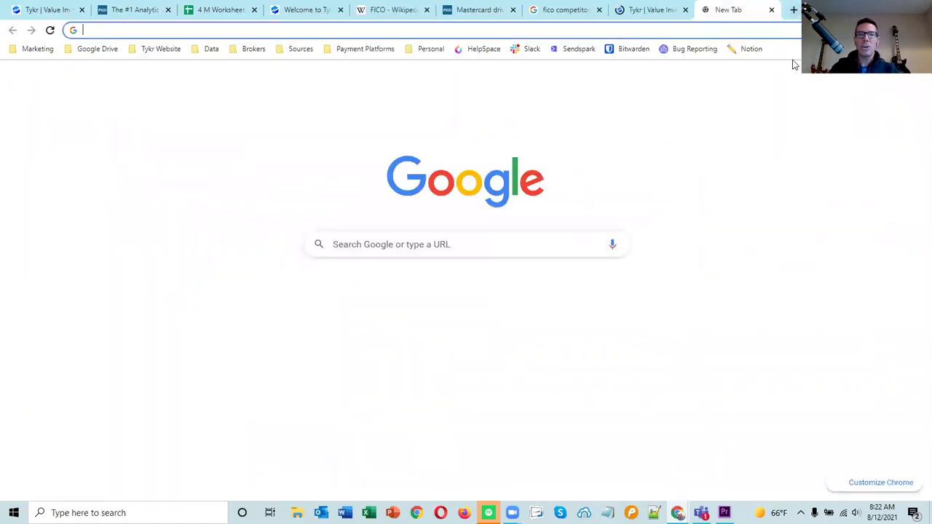
{"action": "type", "text": "app"}
{"action": "key", "text": "Return"}
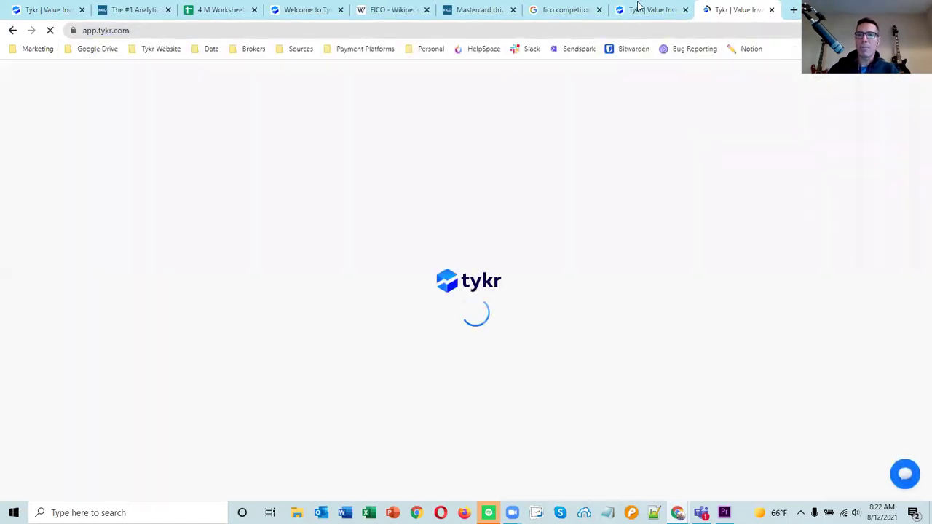
{"action": "left_click", "coordinate": [792, 10]}
{"action": "type", "text": "app"}
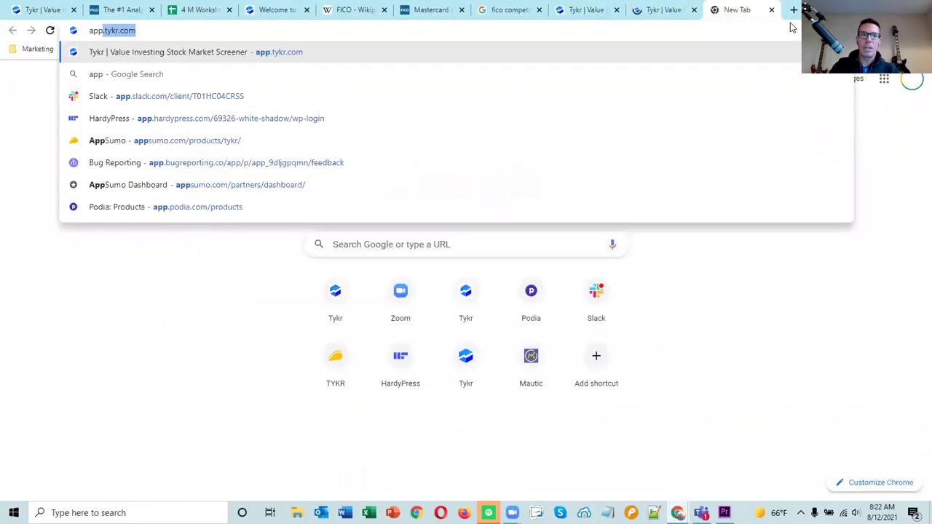
{"action": "key", "text": "Return"}
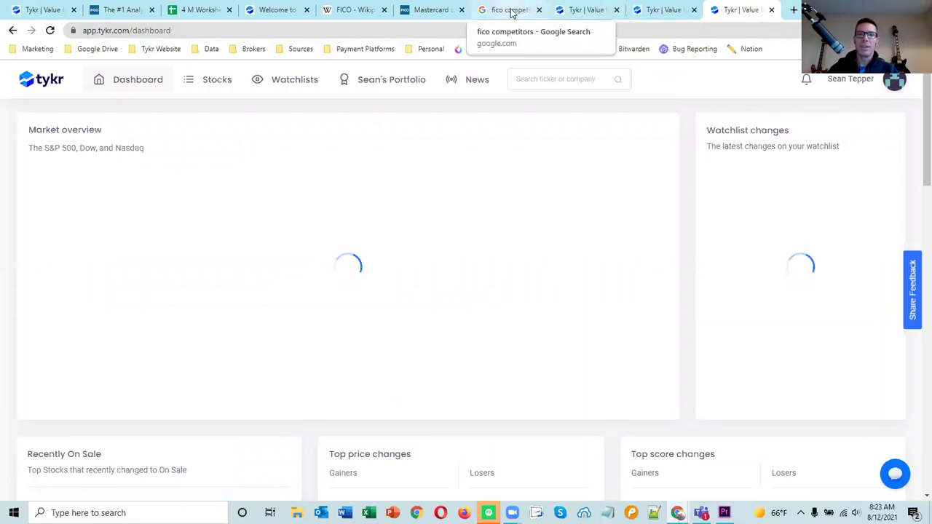
Copy the competitor name Brighterion from the Google results and search for it in the first new Tykr tab.
{"action": "left_click", "coordinate": [485, 12]}
{"action": "double_click", "coordinate": [230, 172]}
{"action": "key", "text": "ctrl+c"}
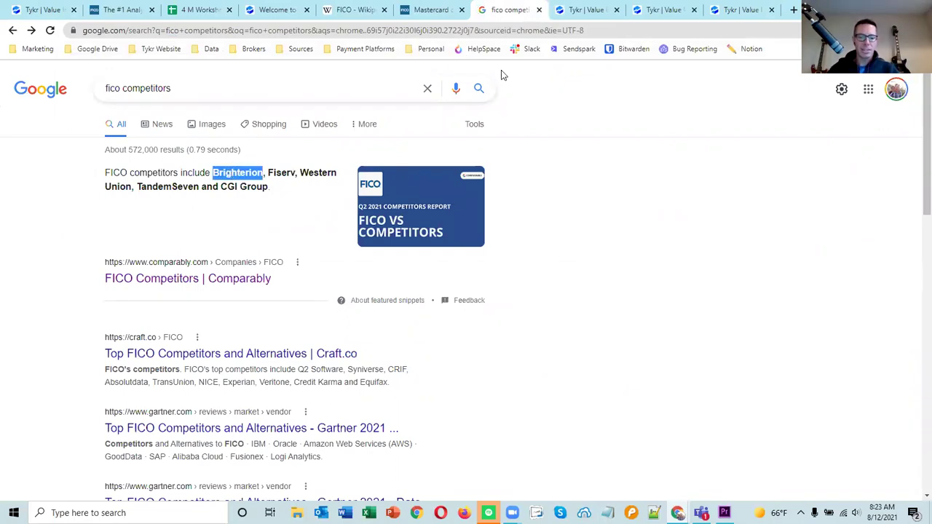
{"action": "left_click", "coordinate": [588, 10]}
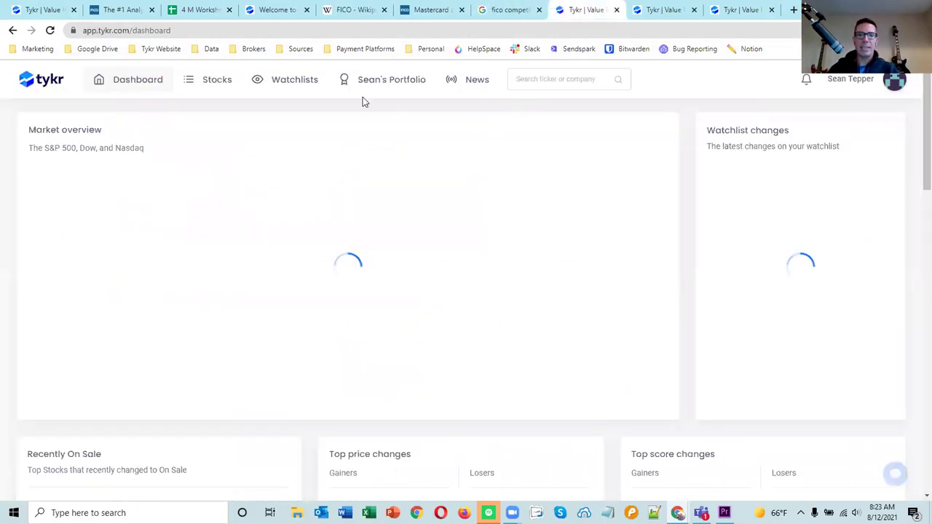
{"action": "left_click", "coordinate": [571, 78]}
{"action": "key", "text": "ctrl+v"}
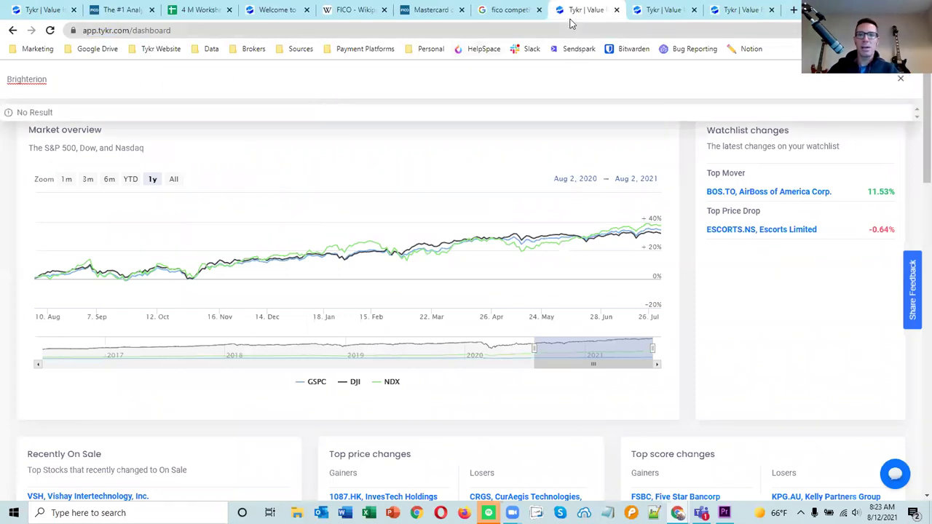
Recheck the Google competitor list, search Tykr for "fiserve" instead of Brighterion, and clear the search.
{"action": "left_click", "coordinate": [503, 11]}
{"action": "left_click", "coordinate": [579, 12]}
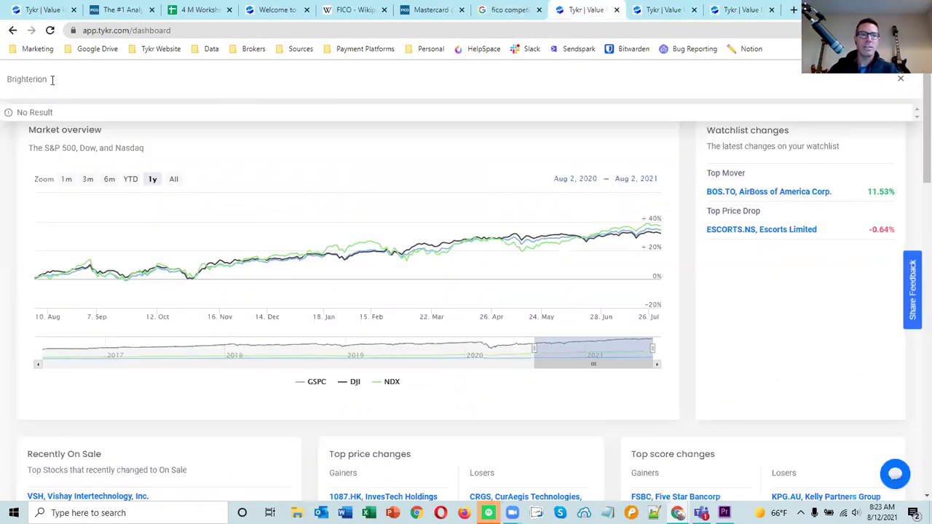
{"action": "double_click", "coordinate": [27, 79]}
{"action": "type", "text": "fiserve"}
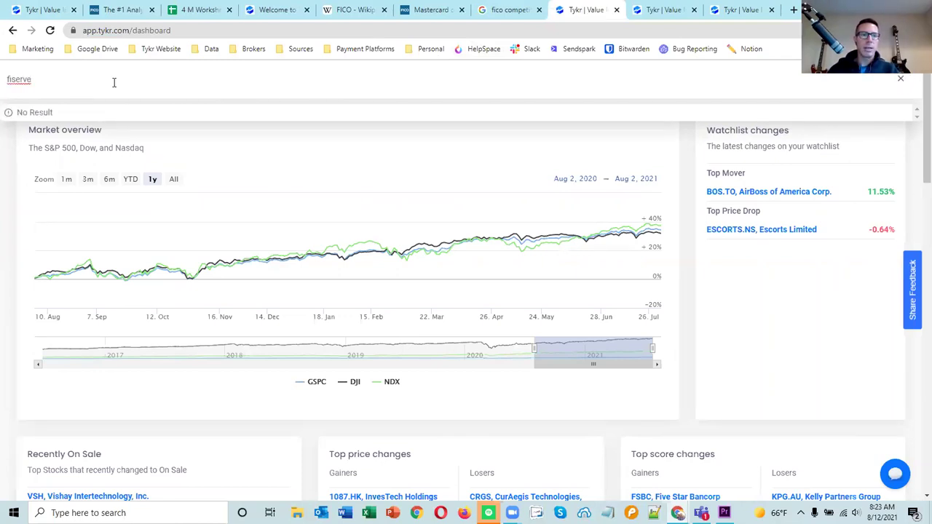
{"action": "key", "text": "ctrl+a"}
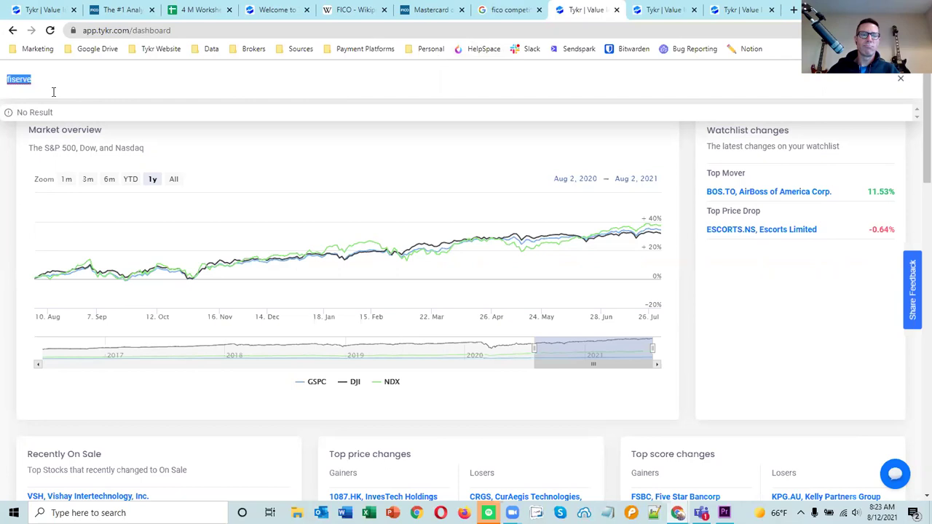
{"action": "key", "text": "ctrl+x"}
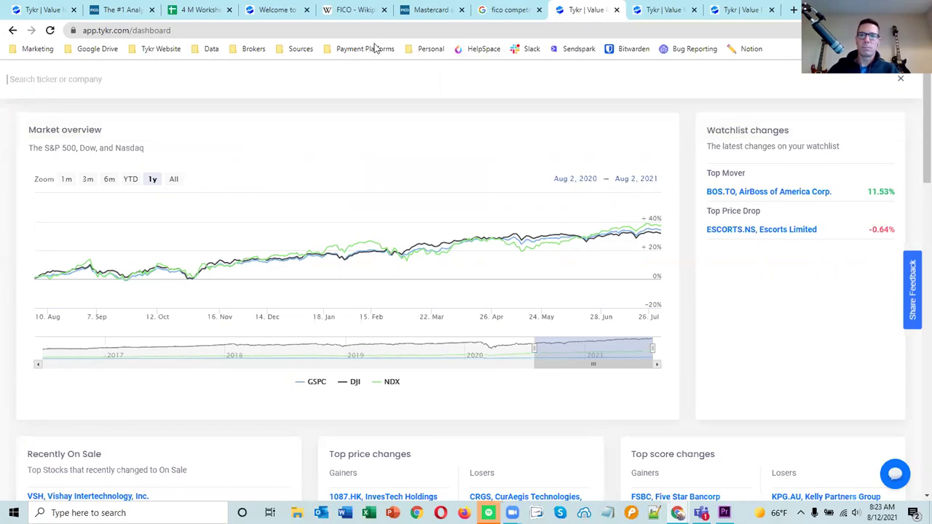
Search Google for "fiserve stock" in a new tab and show the one-year price chart to look up the ticker.
{"action": "left_click", "coordinate": [794, 9]}
{"action": "type", "text": "fiserv"}
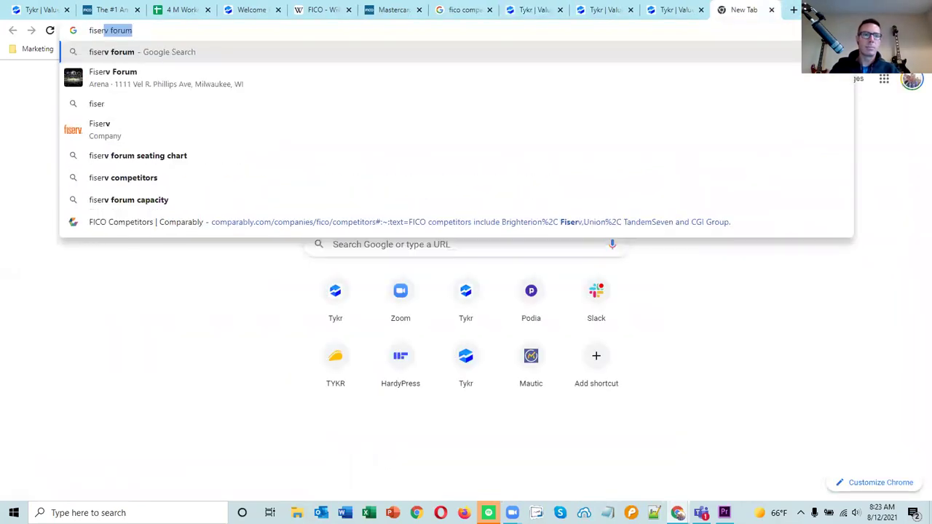
{"action": "type", "text": "e stock"}
{"action": "key", "text": "Return"}
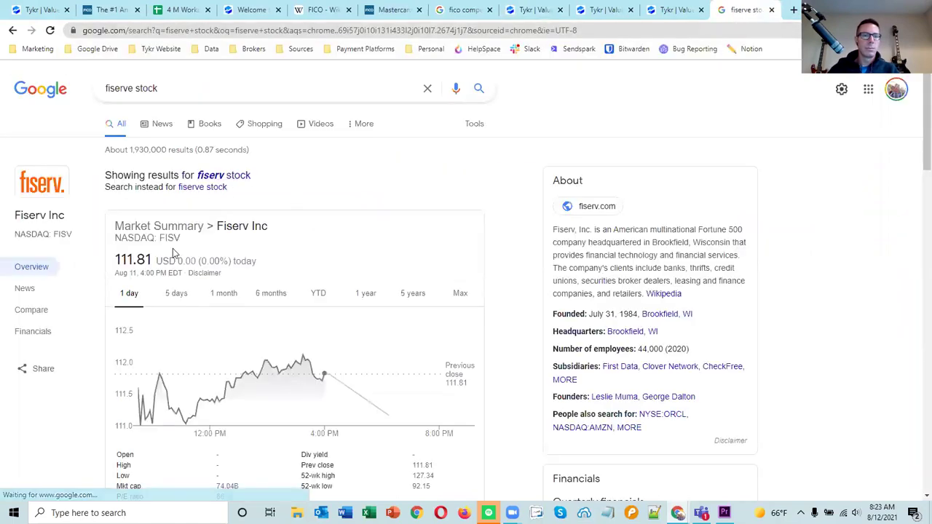
{"action": "left_click", "coordinate": [367, 295]}
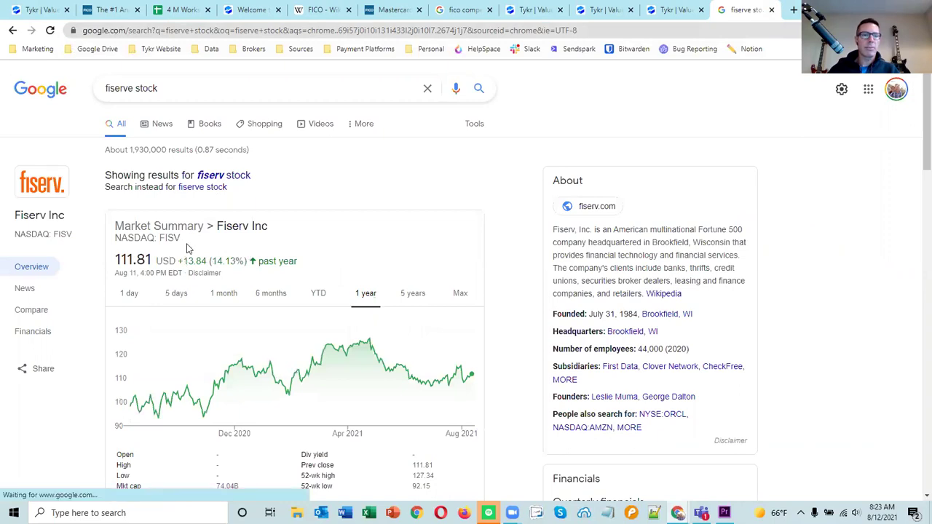
Search Tykr for the ticker "fisv" and open the Fiserv, Inc. stock page.
{"action": "left_click", "coordinate": [539, 9]}
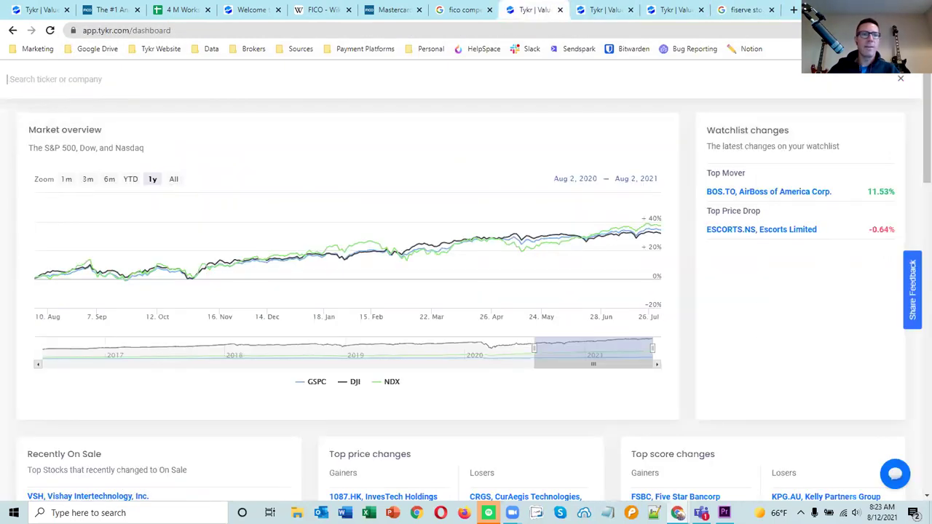
{"action": "type", "text": "fisv"}
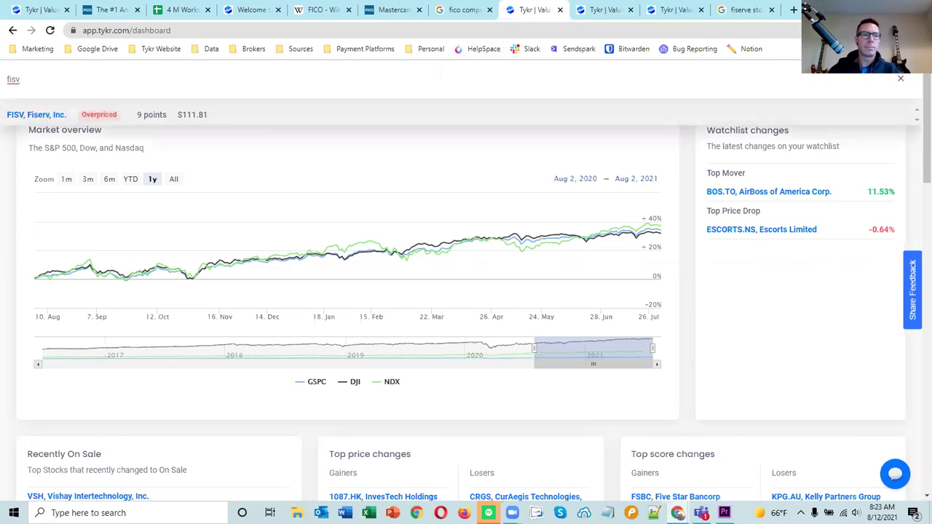
{"action": "left_click", "coordinate": [47, 116]}
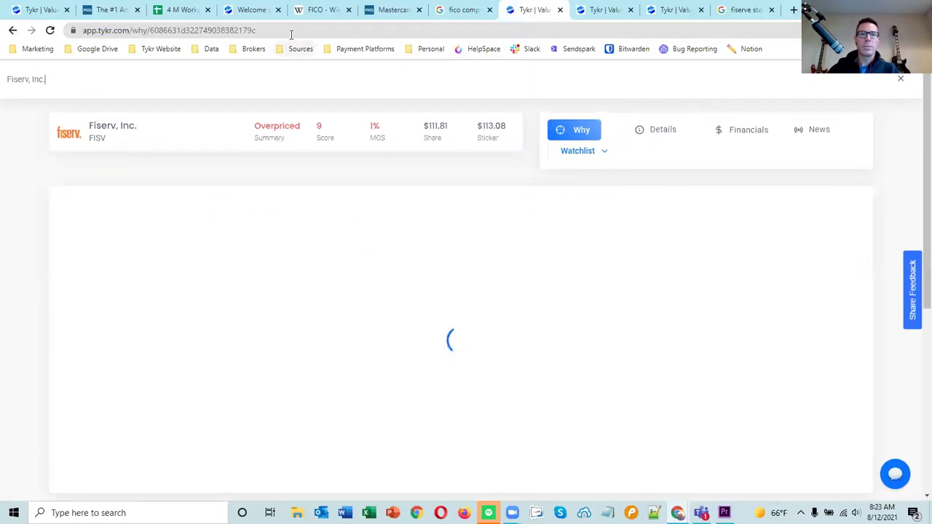
Go back to the 4 M Worksheet and enter FISV as Industry Competitor 1 under question 3.7.
{"action": "left_click", "coordinate": [180, 10]}
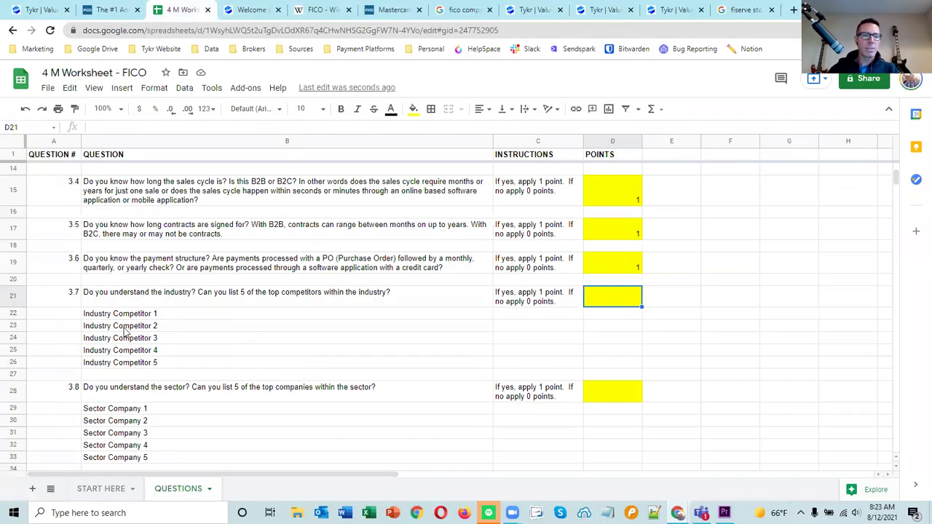
{"action": "left_click", "coordinate": [190, 317]}
{"action": "type", "text": "FISV"}
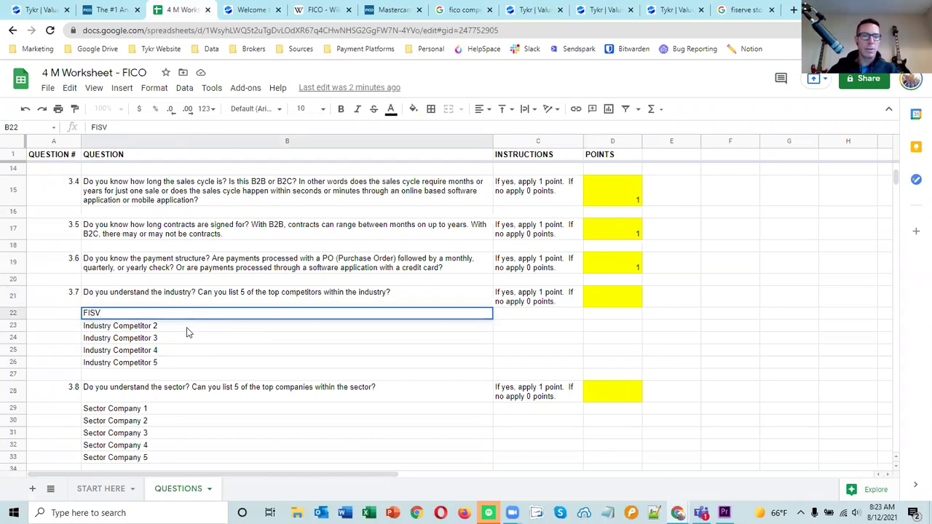
{"action": "key", "text": "Return"}
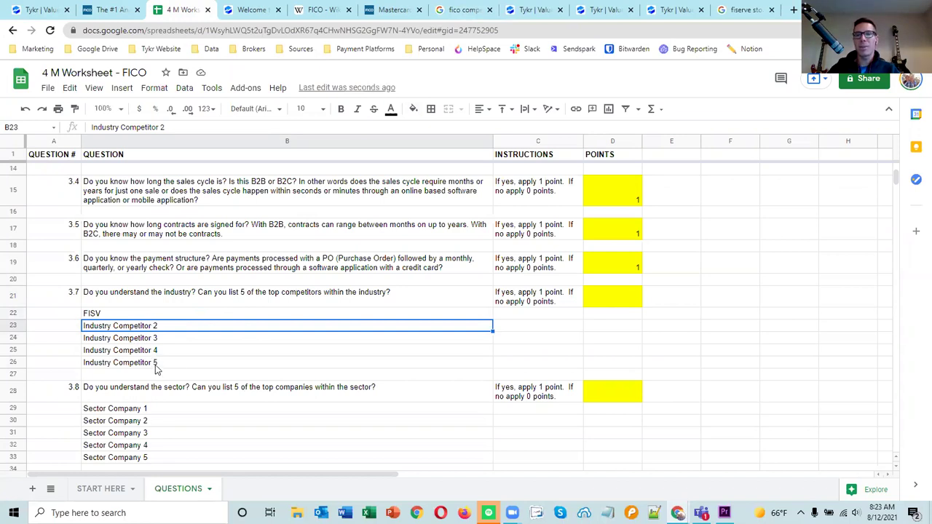
Check the Google competitor list, then search a second Tykr tab for "western union" and open the WU stock page.
{"action": "left_click", "coordinate": [463, 9]}
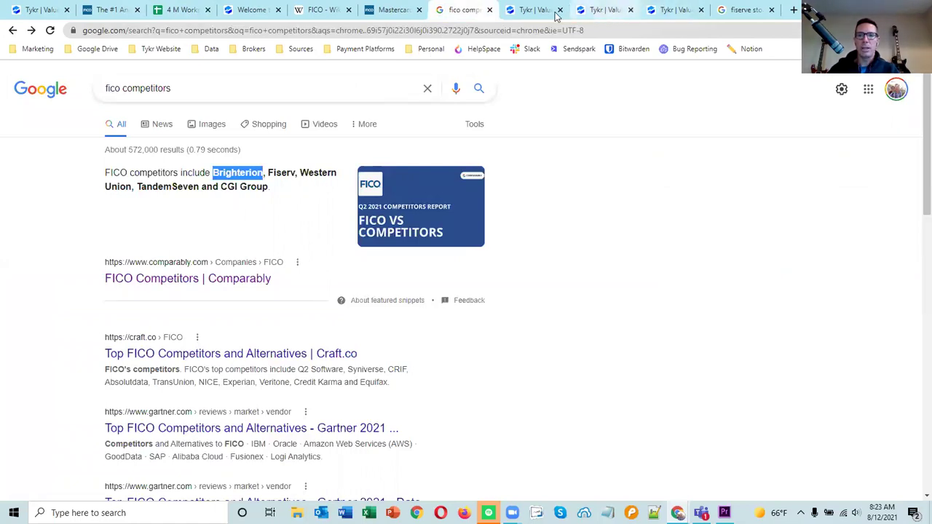
{"action": "left_click", "coordinate": [532, 13]}
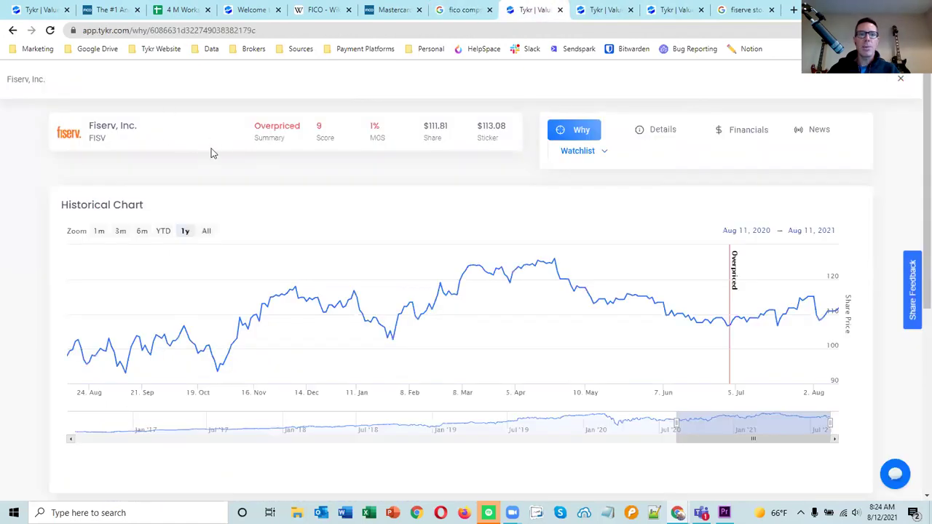
{"action": "left_click", "coordinate": [604, 9]}
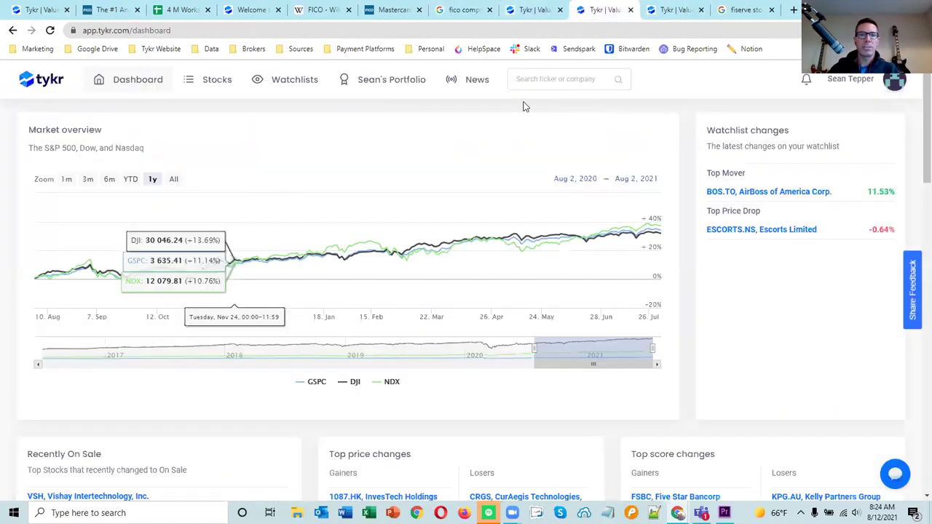
{"action": "left_click", "coordinate": [553, 80]}
{"action": "type", "text": "western union"}
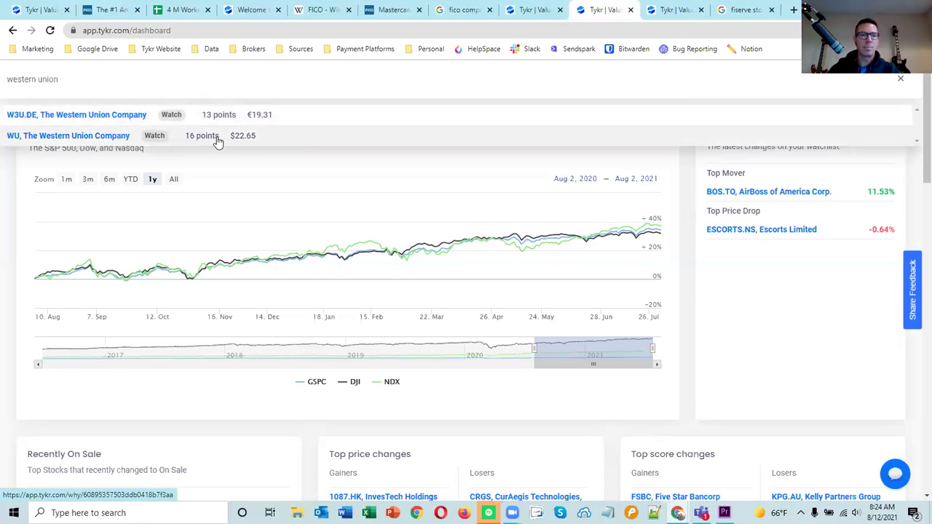
{"action": "left_click", "coordinate": [216, 140]}
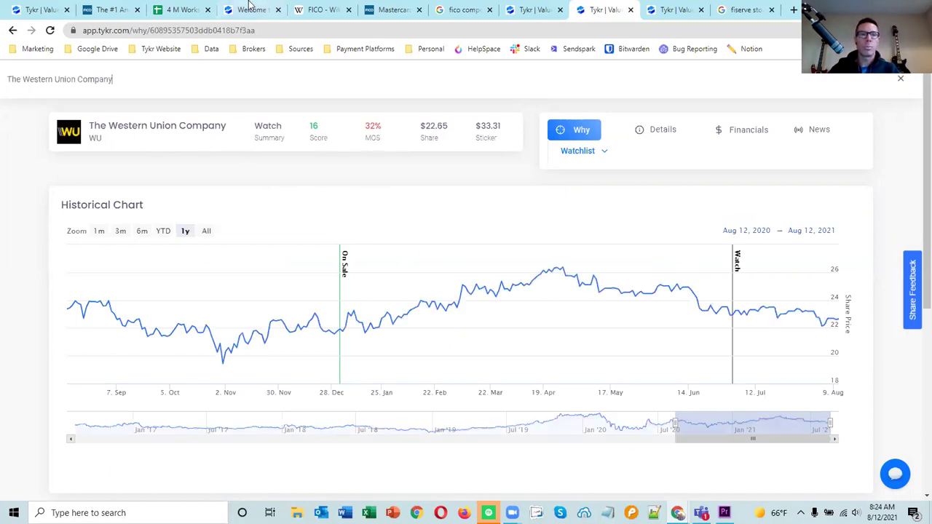
Return to the worksheet and enter WU as Industry Competitor 2 under question 3.7.
{"action": "left_click", "coordinate": [175, 10]}
{"action": "left_click", "coordinate": [130, 339]}
{"action": "left_click", "coordinate": [135, 327]}
{"action": "type", "text": "WU"}
{"action": "key", "text": "Return"}
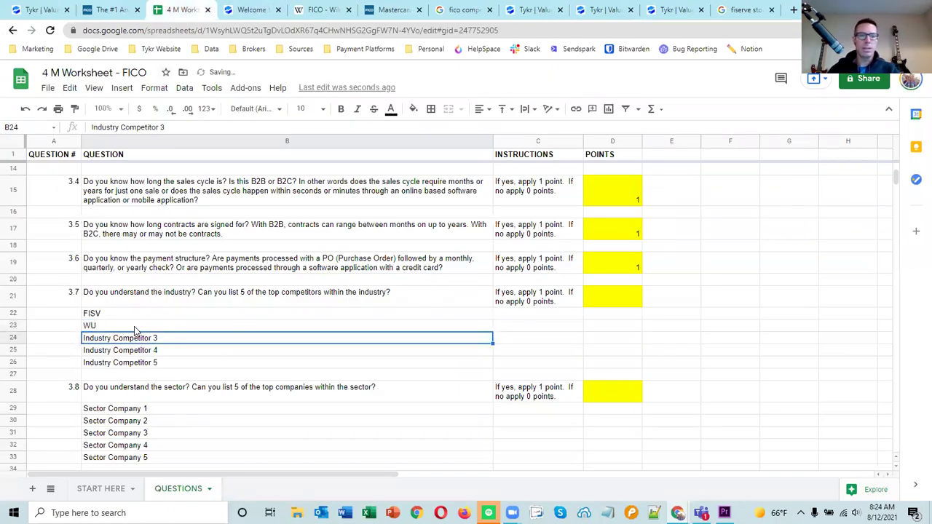
Check the Google list for the next competitor and search for "tandemseven" in the third Tykr tab.
{"action": "left_click", "coordinate": [462, 9]}
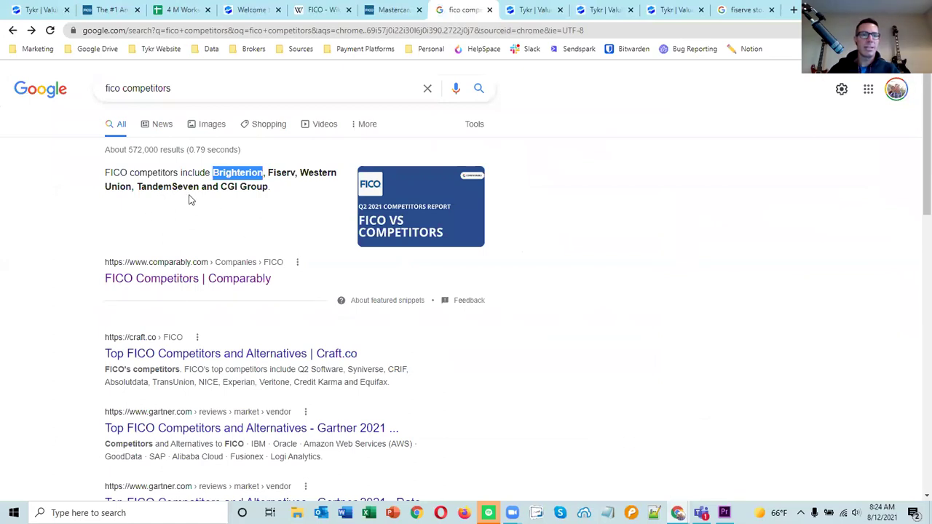
{"action": "left_click", "coordinate": [604, 10]}
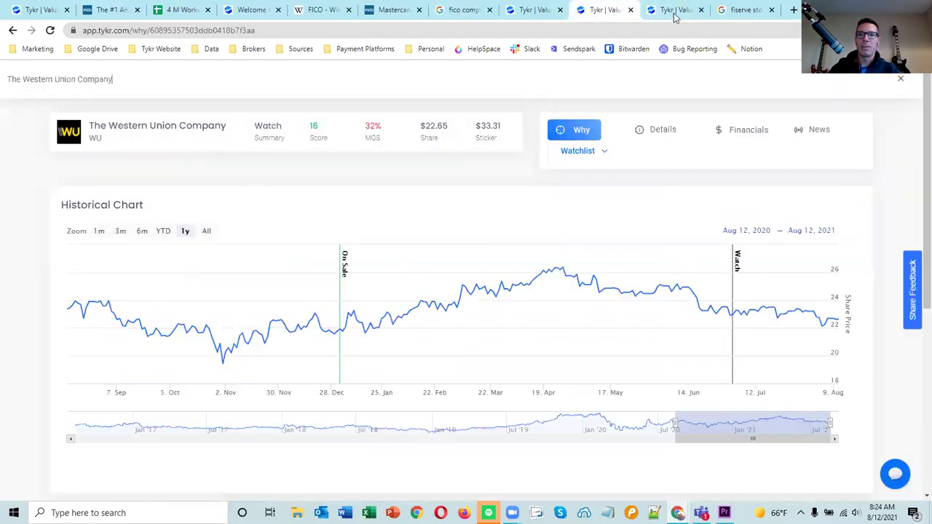
{"action": "left_click", "coordinate": [673, 10]}
{"action": "left_click", "coordinate": [591, 78]}
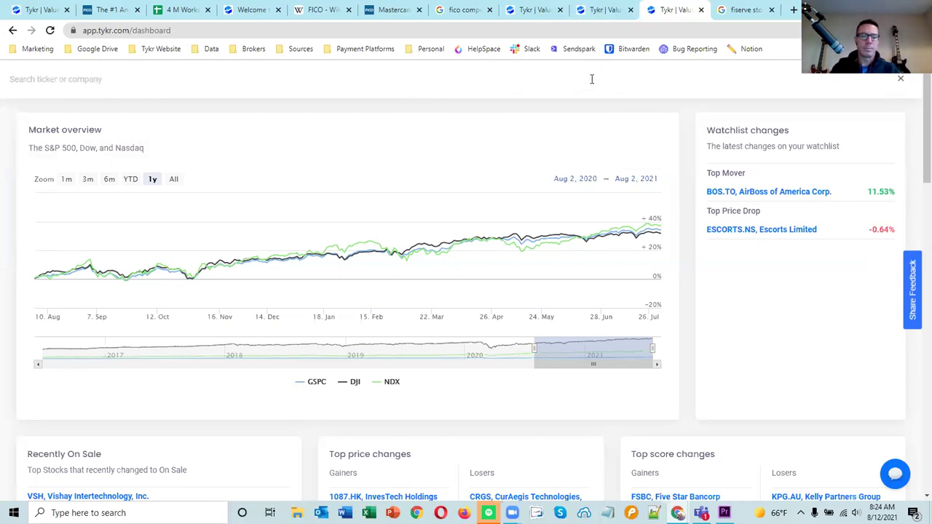
{"action": "type", "text": "tandemseven"}
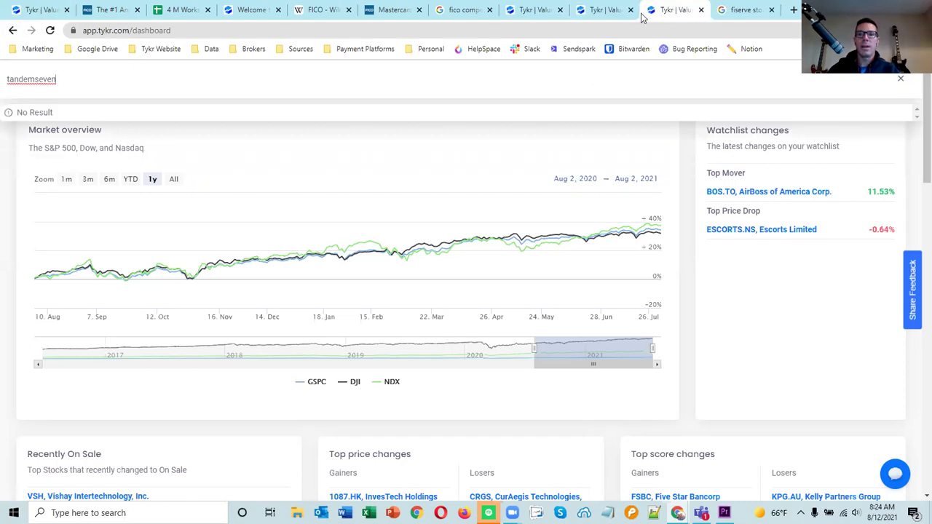
Check the Google list for the next FICO competitor, search Tykr for "CGI", and open the details of CGI Inc. (GIB).
{"action": "left_click", "coordinate": [464, 12]}
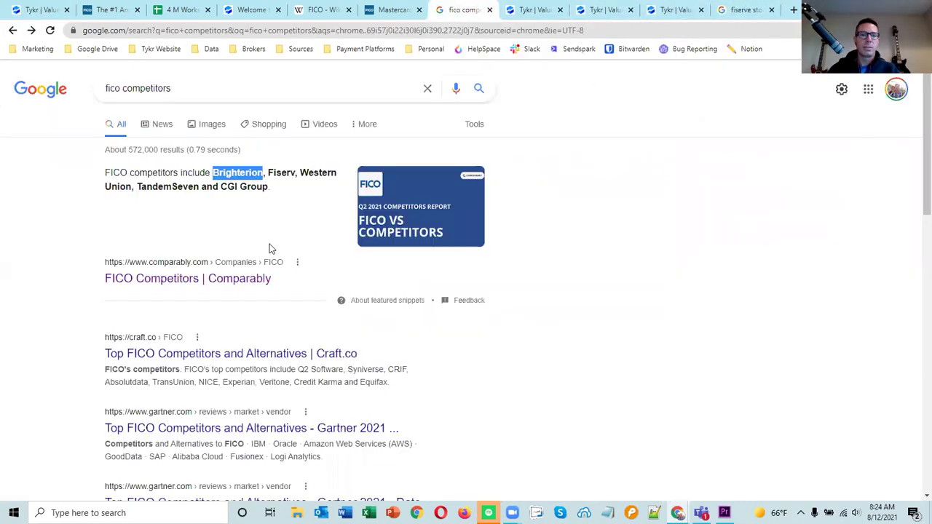
{"action": "left_click", "coordinate": [671, 10]}
{"action": "double_click", "coordinate": [89, 85]}
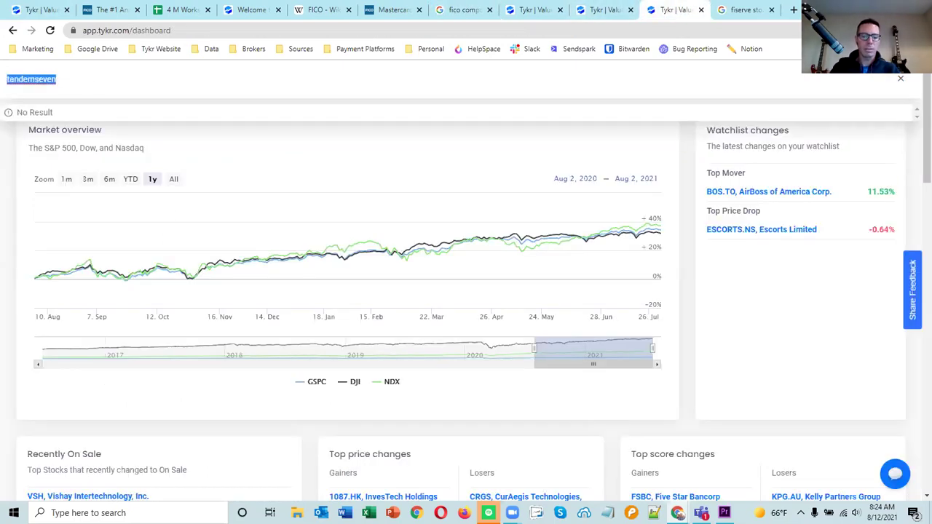
{"action": "type", "text": "CGI"}
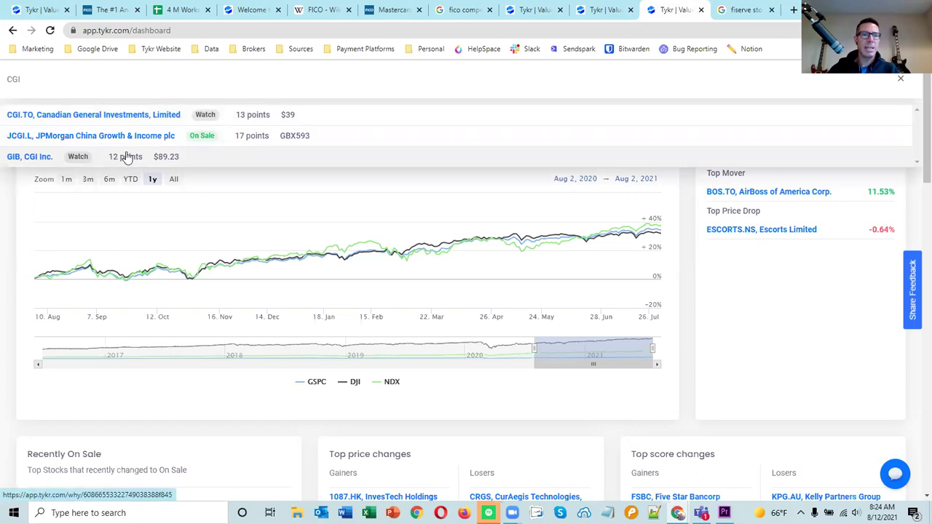
{"action": "left_click", "coordinate": [157, 160]}
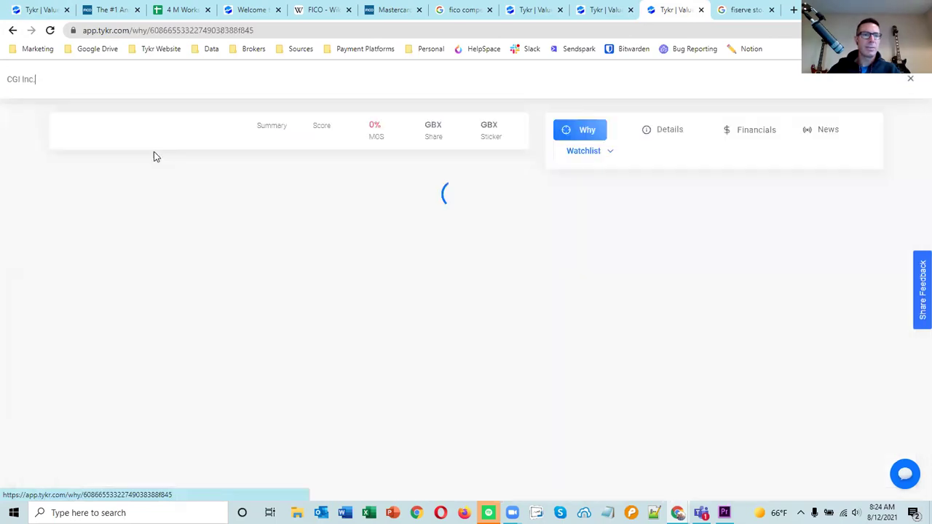
{"action": "left_click", "coordinate": [664, 129]}
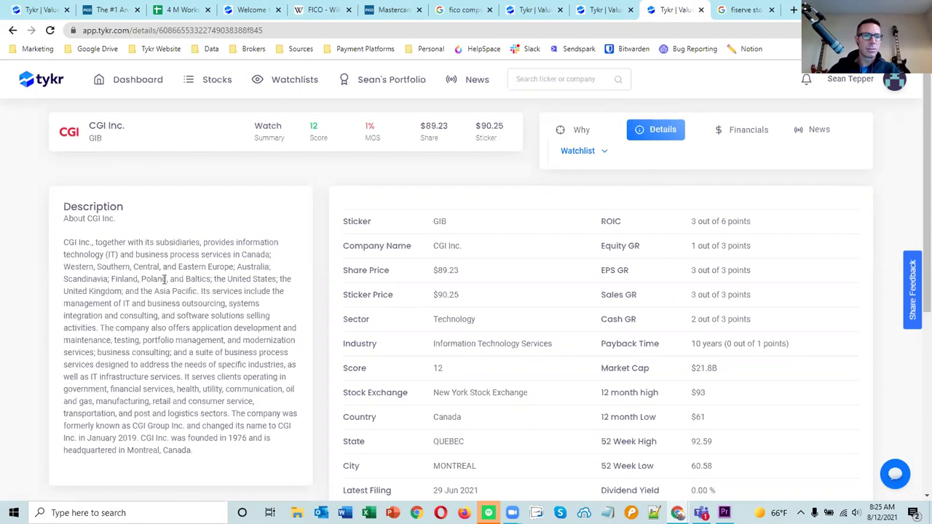
{"action": "scroll", "coordinate": [332, 312], "scroll_direction": "down", "scroll_amount": 3}
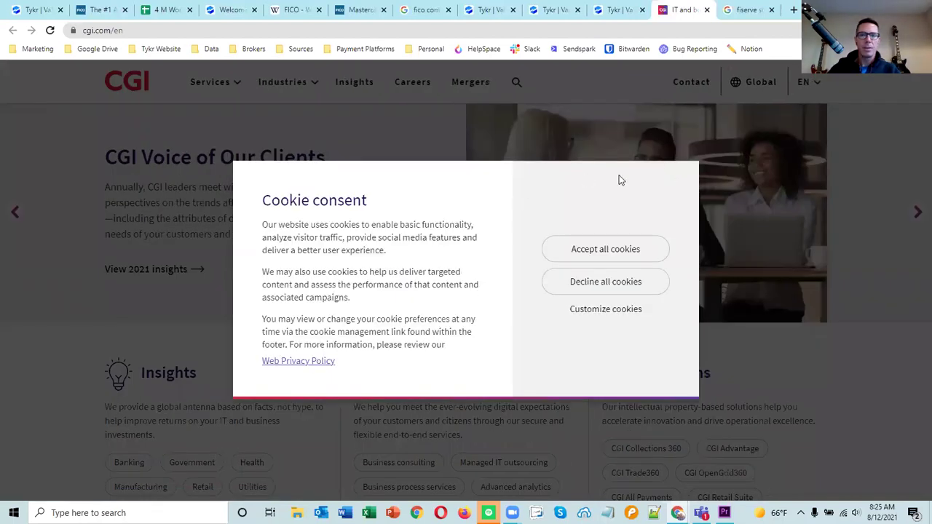
Accept all cookies on the CGI website and look through its home page to see what the company offers.
{"action": "left_click", "coordinate": [624, 249]}
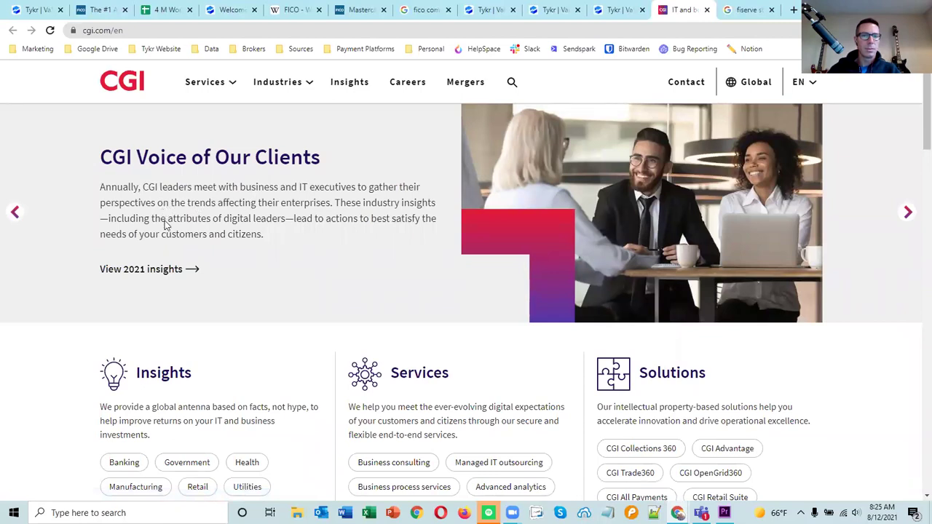
{"action": "scroll", "coordinate": [196, 230], "scroll_direction": "down", "scroll_amount": 2}
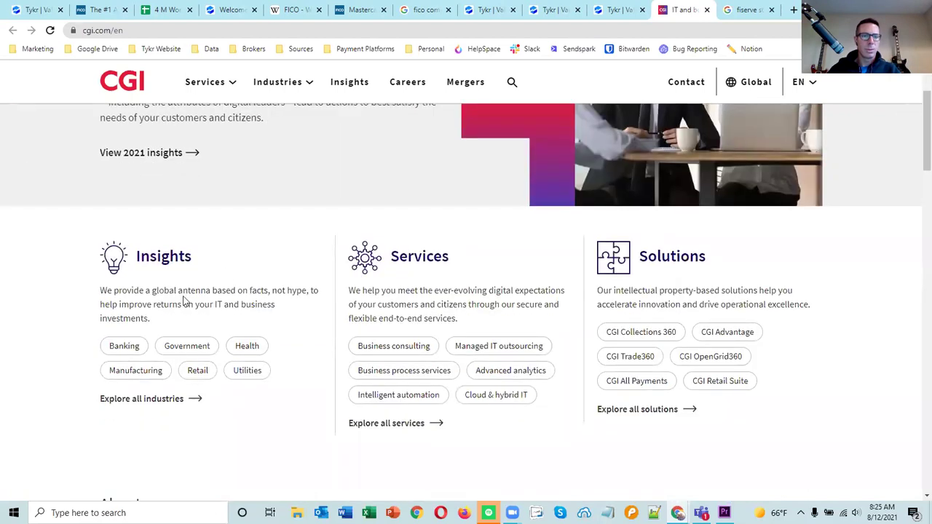
{"action": "scroll", "coordinate": [192, 301], "scroll_direction": "down", "scroll_amount": 3}
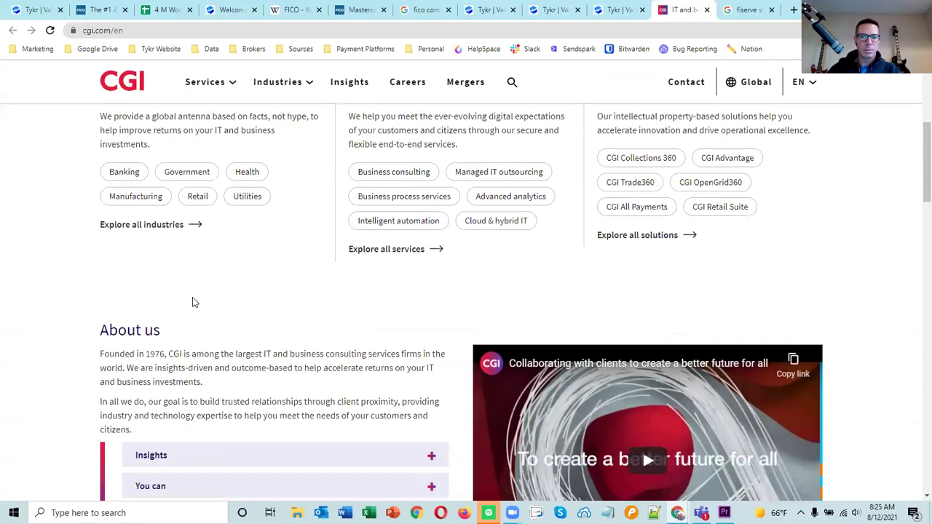
{"action": "scroll", "coordinate": [192, 302], "scroll_direction": "down", "scroll_amount": 2}
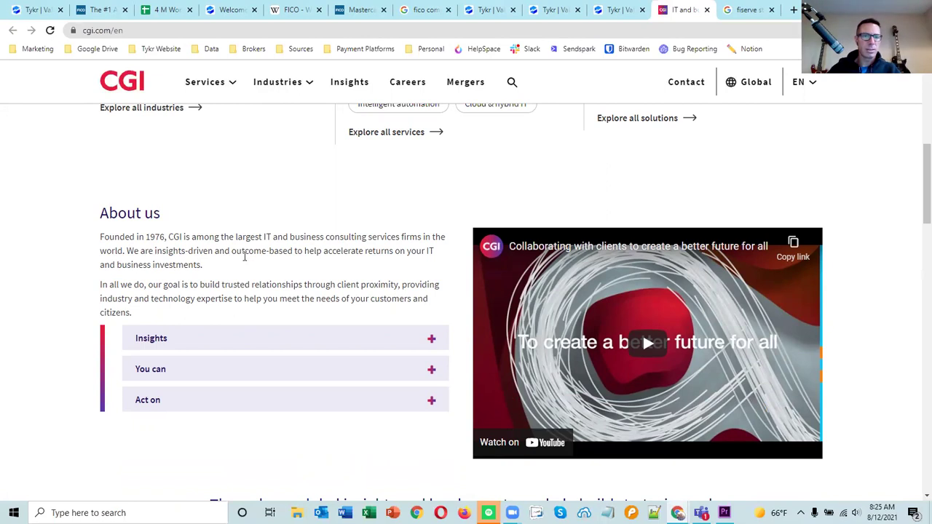
{"action": "scroll", "coordinate": [245, 256], "scroll_direction": "down", "scroll_amount": 3}
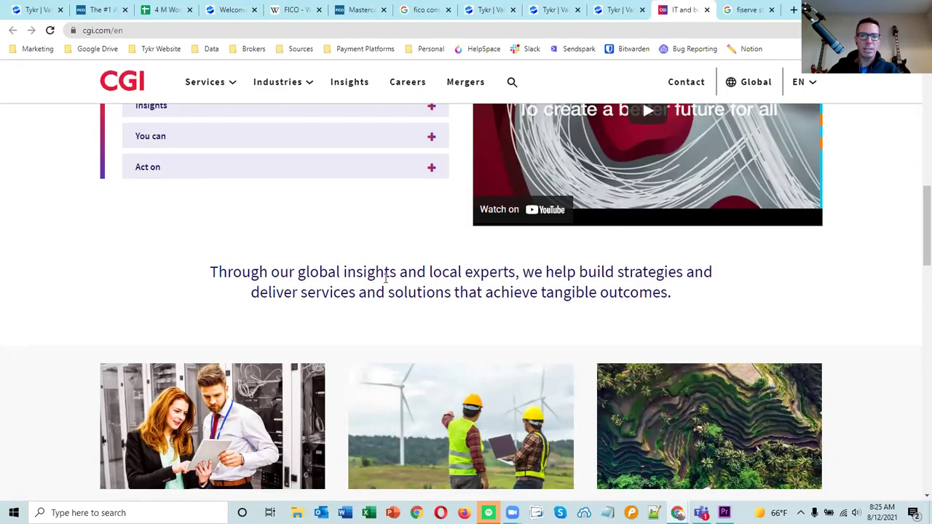
{"action": "scroll", "coordinate": [432, 280], "scroll_direction": "down", "scroll_amount": 7}
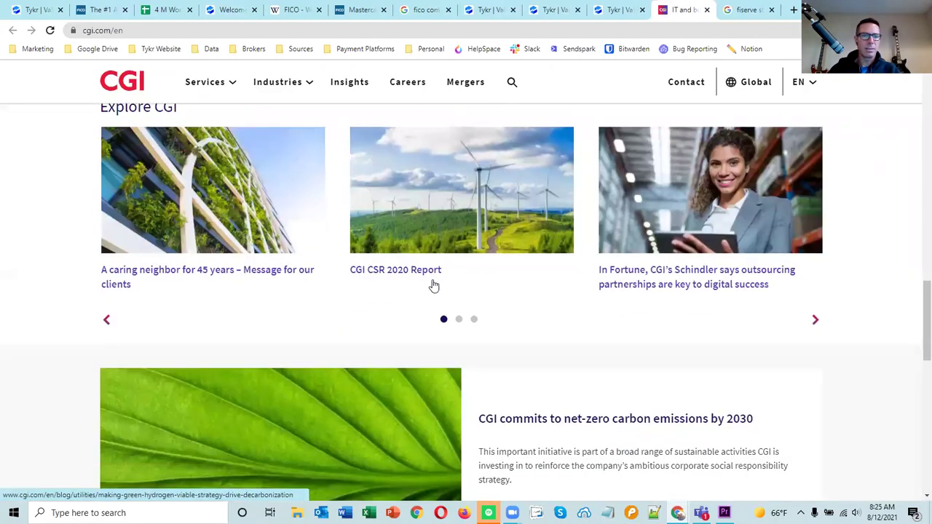
{"action": "scroll", "coordinate": [392, 294], "scroll_direction": "down", "scroll_amount": 3}
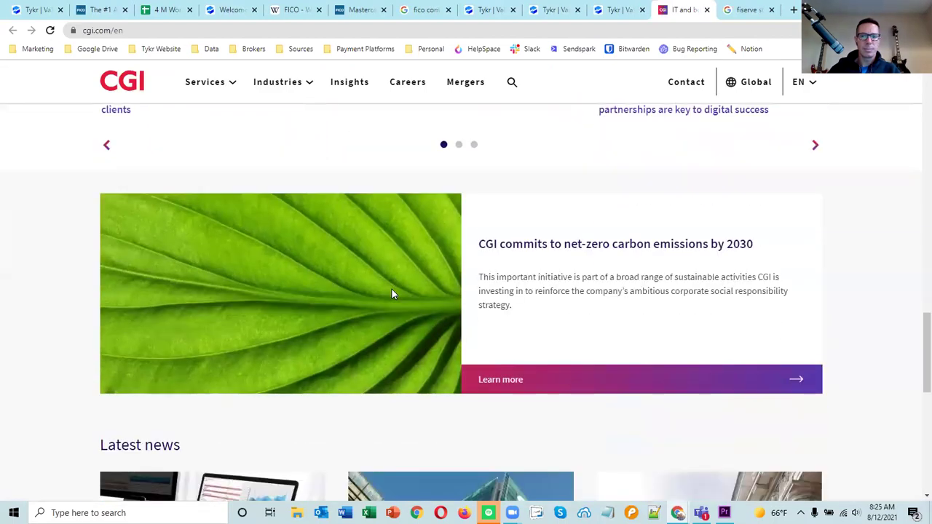
{"action": "scroll", "coordinate": [516, 276], "scroll_direction": "down", "scroll_amount": 3}
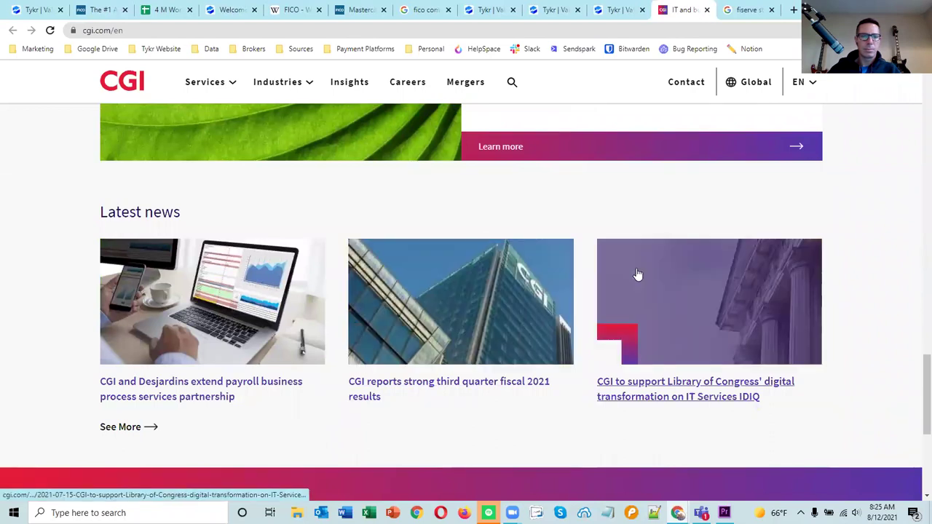
{"action": "scroll", "coordinate": [636, 273], "scroll_direction": "up", "scroll_amount": 10}
{"action": "scroll", "coordinate": [638, 246], "scroll_direction": "up", "scroll_amount": 7}
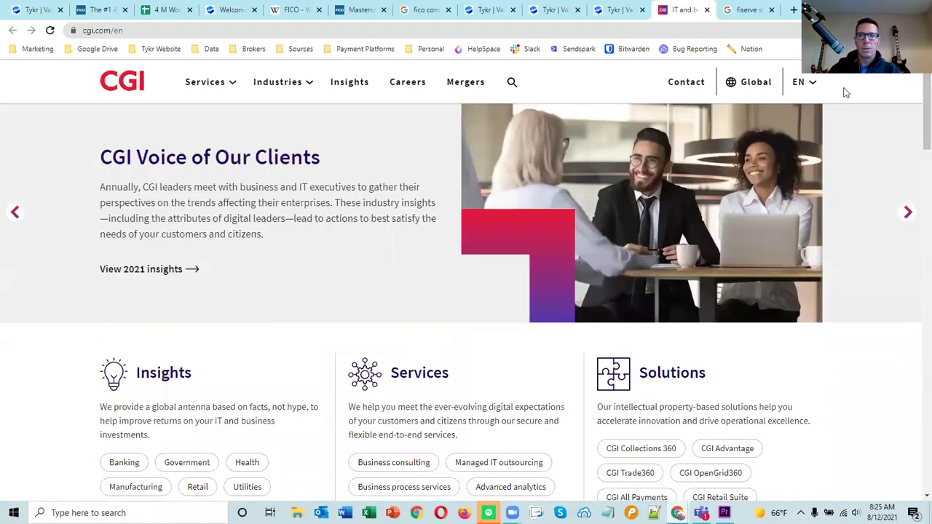
Check CGI's list of services, then open the Company overview page and read the About us and CGI at a glance sections.
{"action": "left_click", "coordinate": [232, 86]}
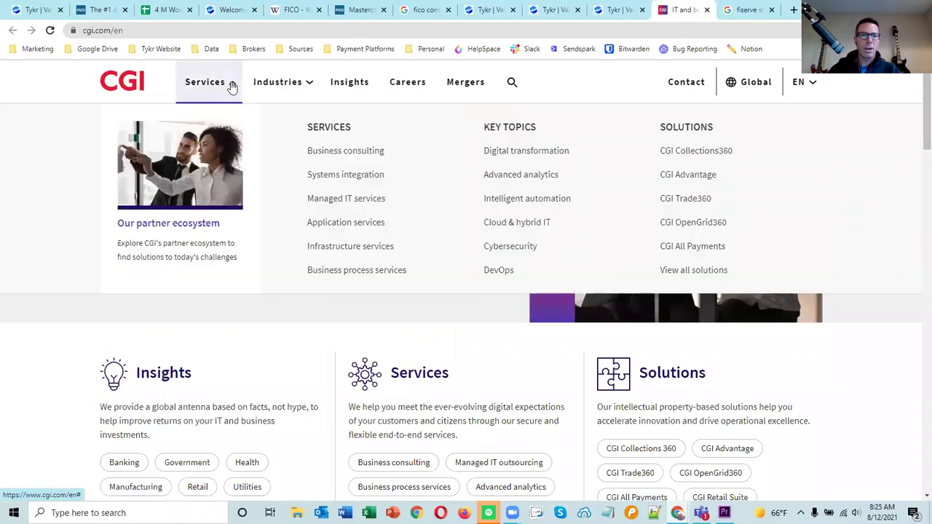
{"action": "scroll", "coordinate": [782, 129], "scroll_direction": "down", "scroll_amount": 20}
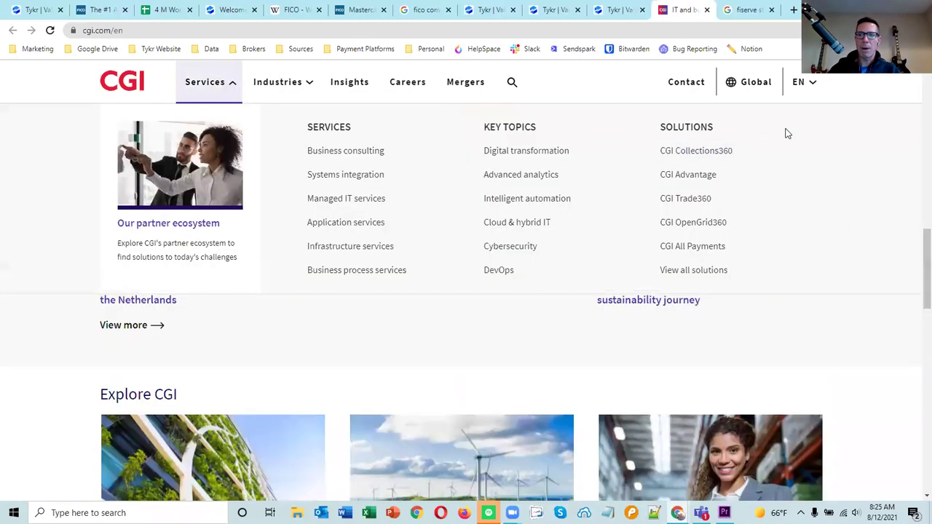
{"action": "left_click", "coordinate": [431, 340]}
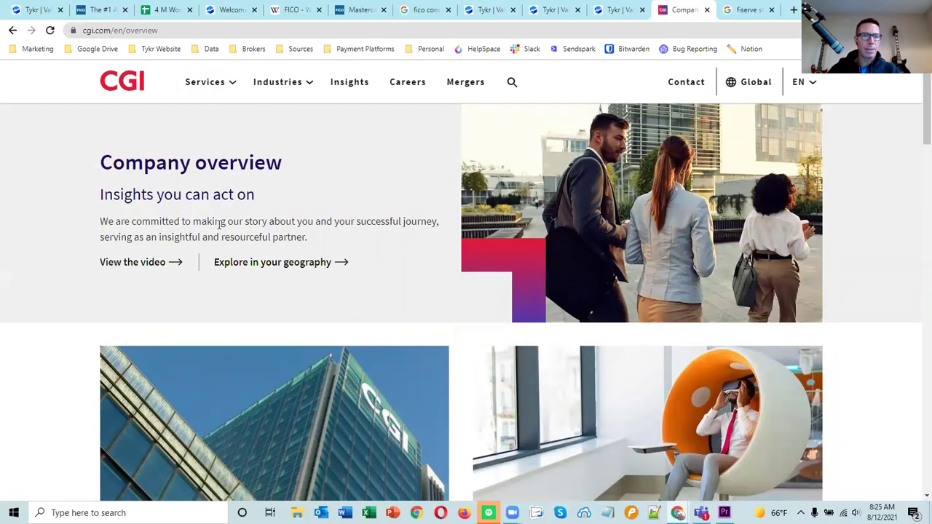
{"action": "scroll", "coordinate": [364, 260], "scroll_direction": "down", "scroll_amount": 3}
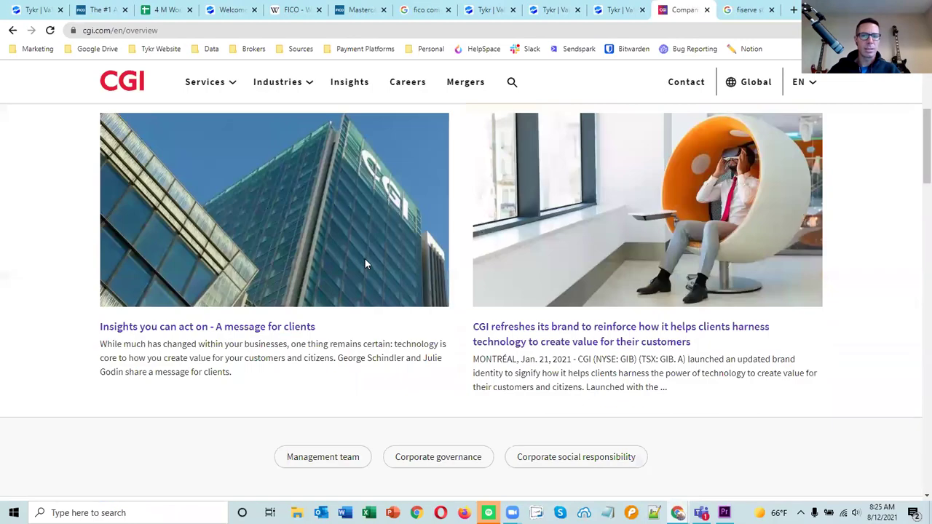
{"action": "scroll", "coordinate": [186, 351], "scroll_direction": "down", "scroll_amount": 3}
{"action": "scroll", "coordinate": [242, 287], "scroll_direction": "down", "scroll_amount": 2}
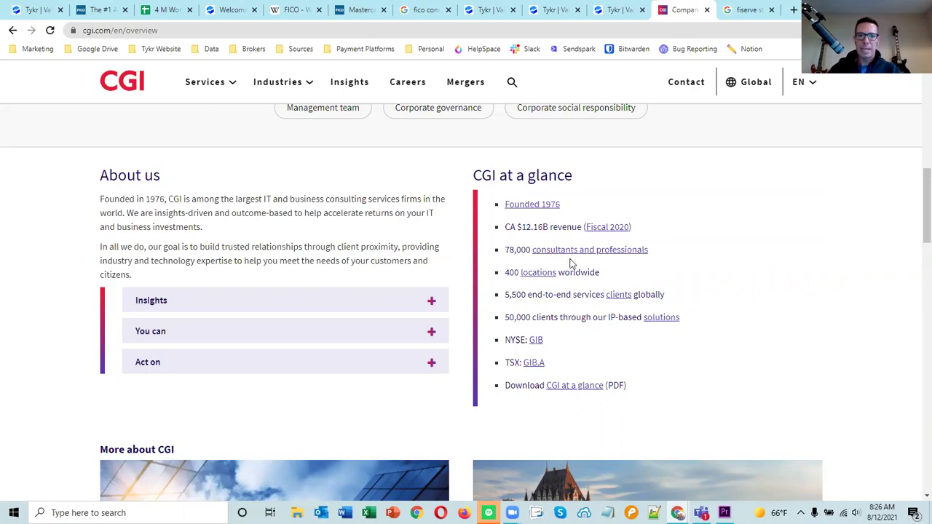
Open Craft.co's FICO competitors comparison from the Google results, then search Tykr for "q2" and open the Q2 Holdings, Inc. details.
{"action": "left_click", "coordinate": [419, 11]}
{"action": "scroll", "coordinate": [216, 297], "scroll_direction": "down", "scroll_amount": 1}
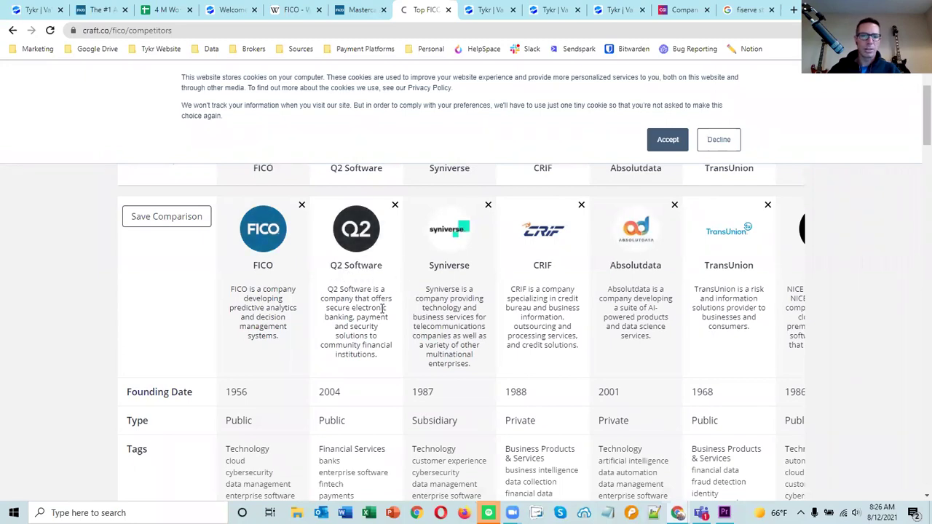
{"action": "left_click", "coordinate": [621, 9]}
{"action": "scroll", "coordinate": [545, 152], "scroll_direction": "up", "scroll_amount": 5}
{"action": "left_click", "coordinate": [537, 81]}
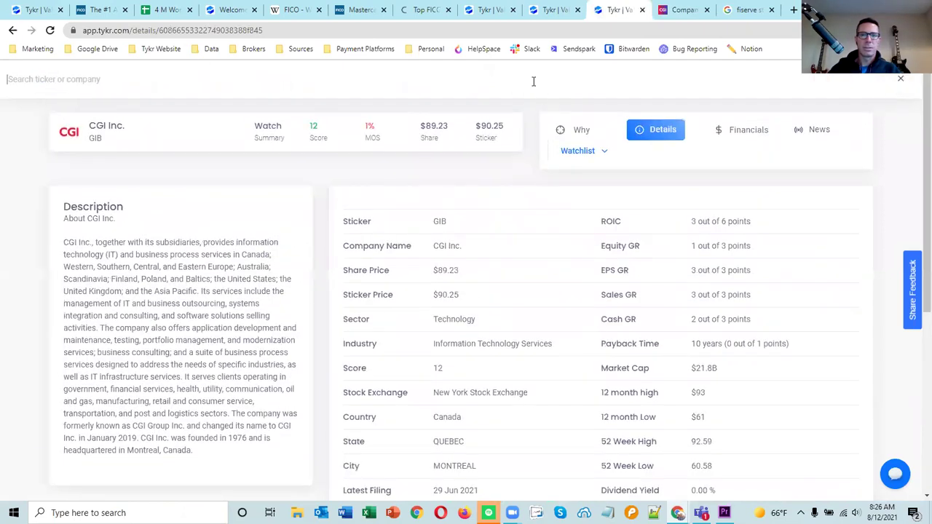
{"action": "type", "text": "q2"}
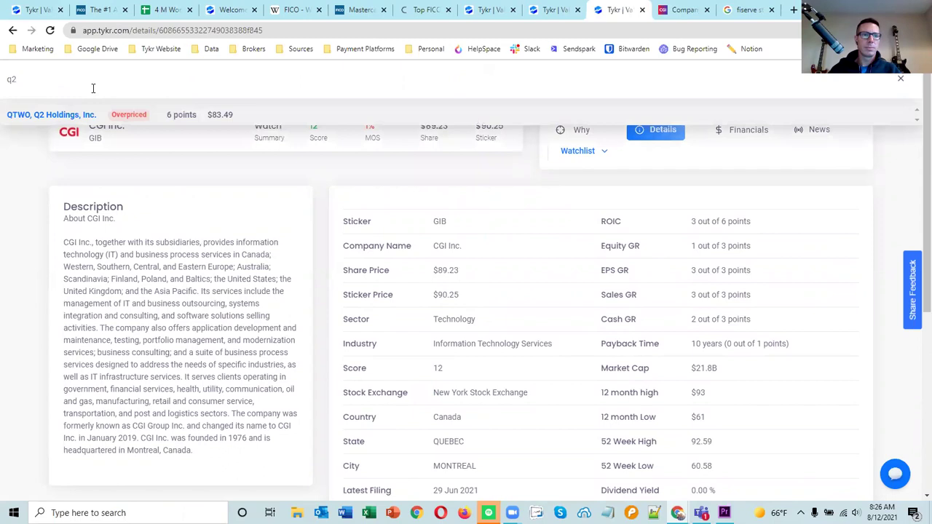
{"action": "left_click", "coordinate": [69, 115]}
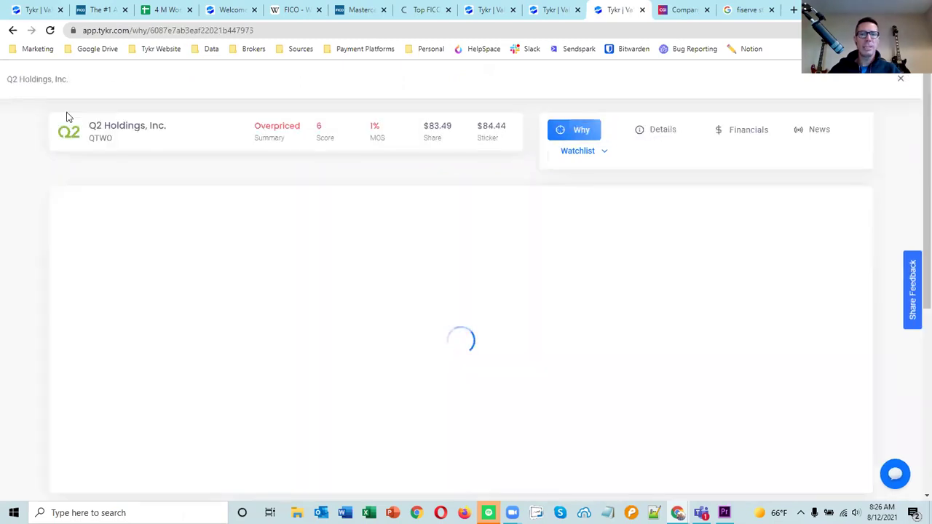
{"action": "left_click", "coordinate": [661, 129]}
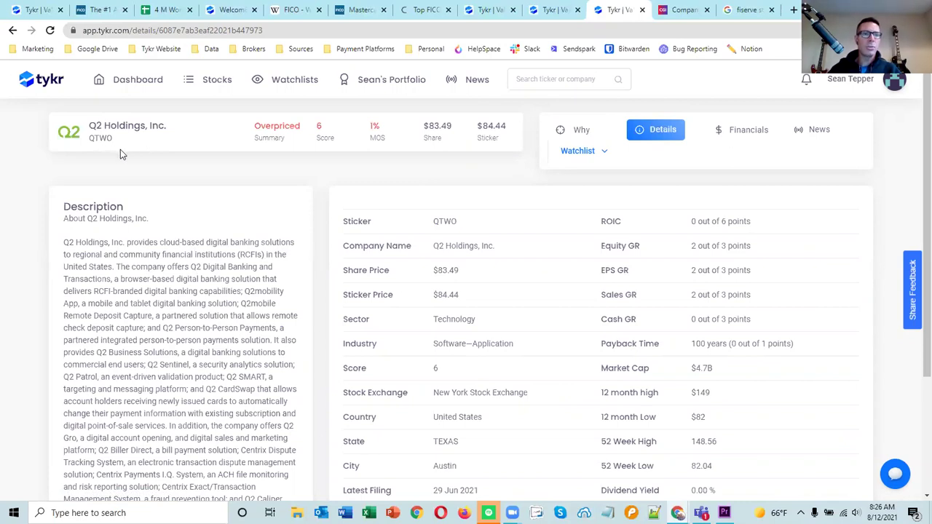
Return to the 4 M Worksheet and enter QTWO as Industry Competitor 3 under question 3.7.
{"action": "key", "text": "ctrl+3"}
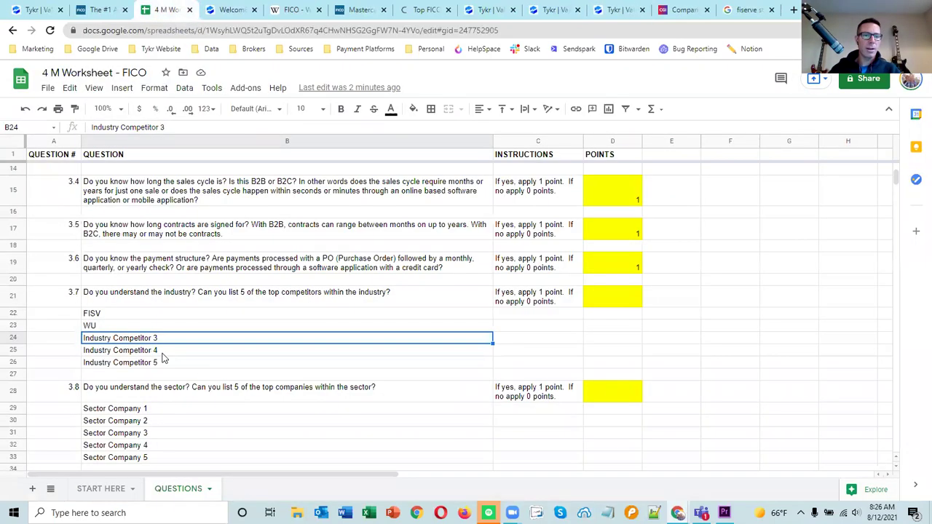
{"action": "left_click", "coordinate": [152, 350]}
{"action": "left_click", "coordinate": [152, 337]}
{"action": "type", "text": "QTWO"}
{"action": "key", "text": "Return"}
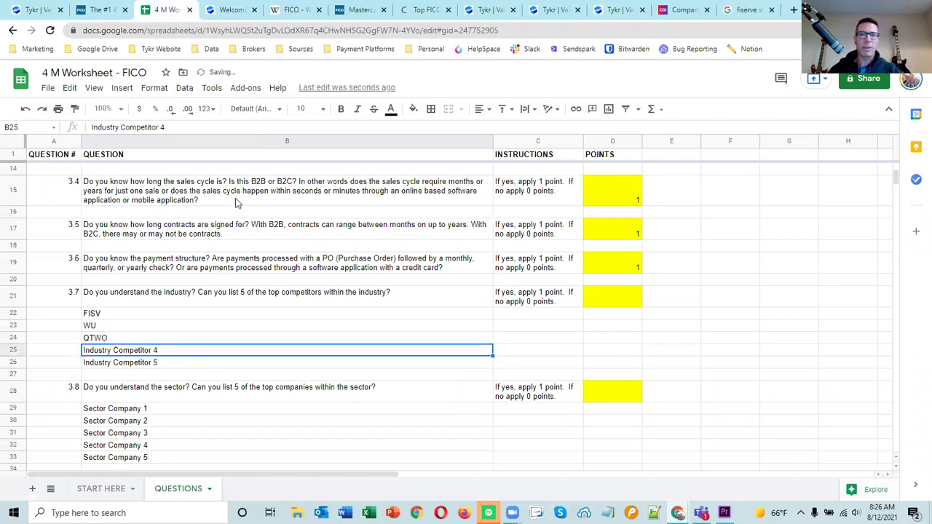
Review the open CGI overview and the Tykr pages for Q2 Holdings, Western Union and Fiserv.
{"action": "left_click", "coordinate": [685, 11]}
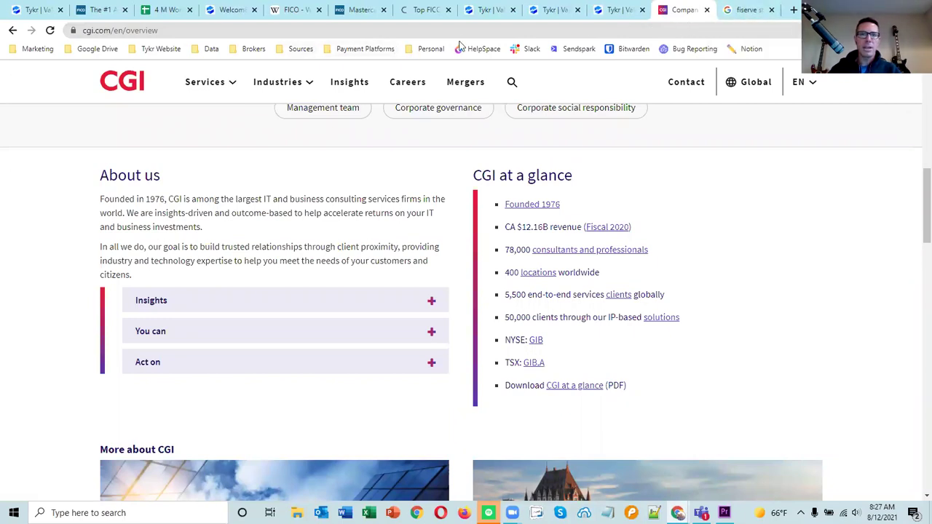
{"action": "left_click", "coordinate": [619, 10]}
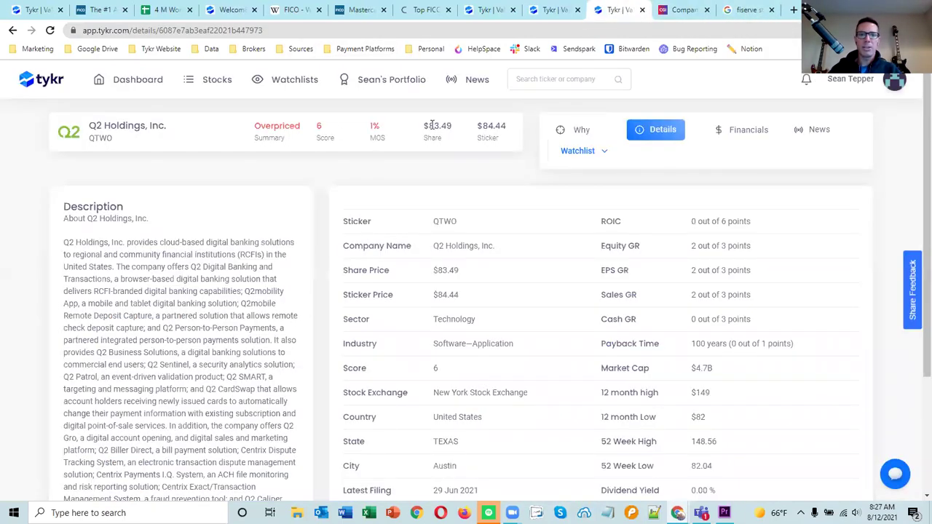
{"action": "left_click", "coordinate": [550, 11]}
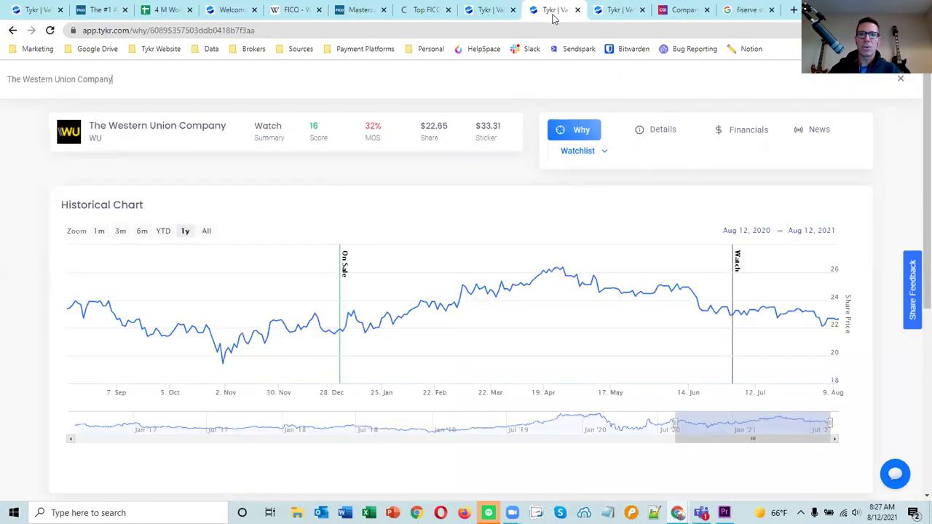
{"action": "left_click", "coordinate": [489, 12]}
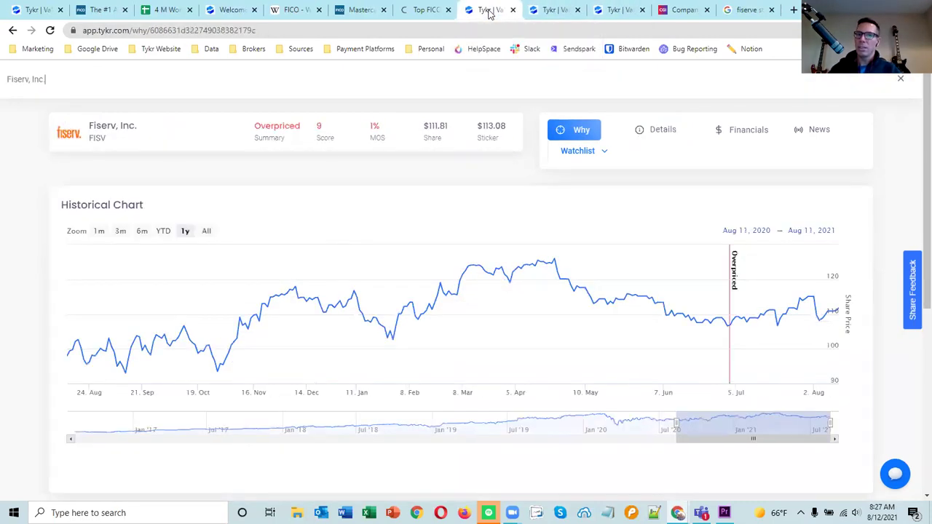
{"action": "left_click", "coordinate": [547, 17]}
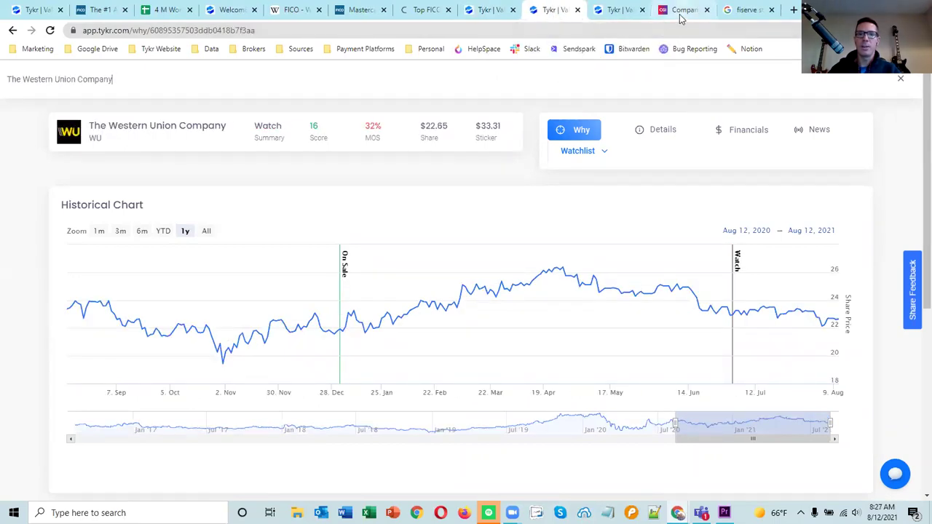
Return to Craft.co's FICO competitors comparison and open the Syniverse company profile.
{"action": "left_click", "coordinate": [427, 12]}
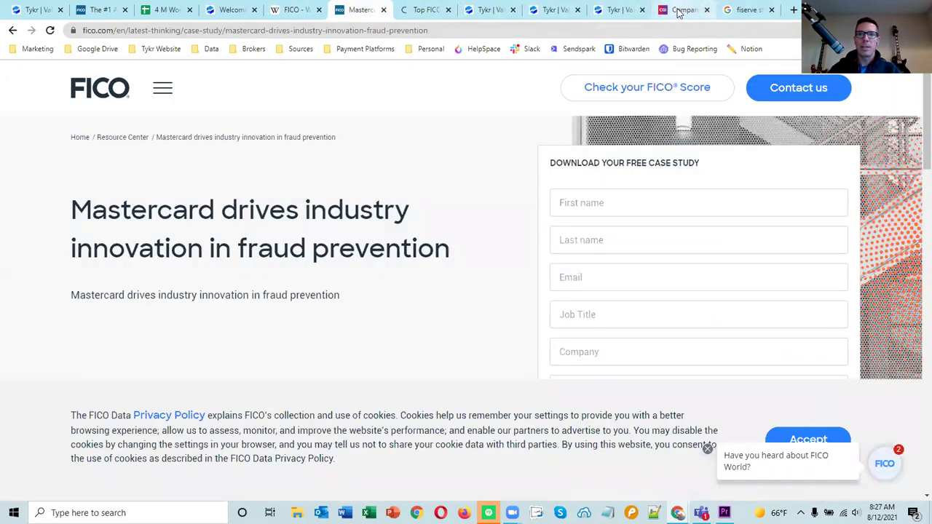
{"action": "left_click", "coordinate": [681, 10]}
{"action": "left_click", "coordinate": [428, 10]}
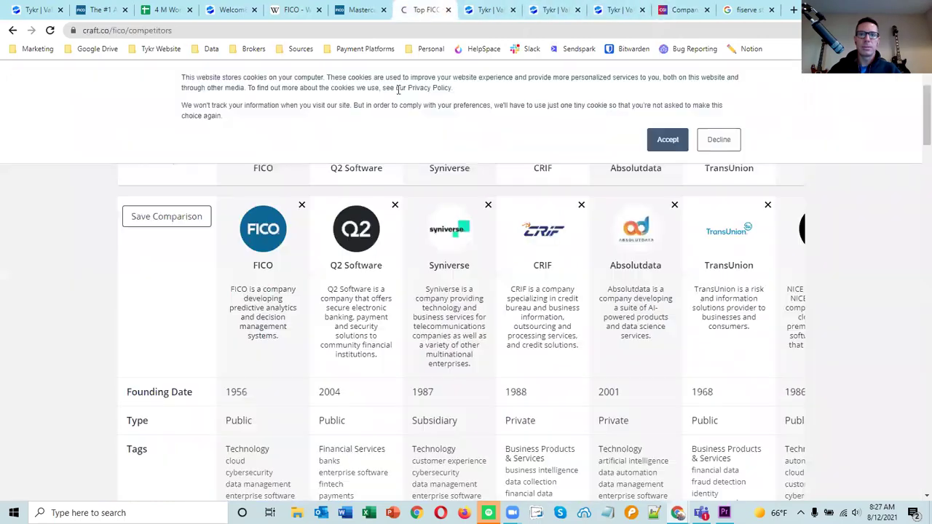
{"action": "scroll", "coordinate": [458, 289], "scroll_direction": "down", "scroll_amount": 1}
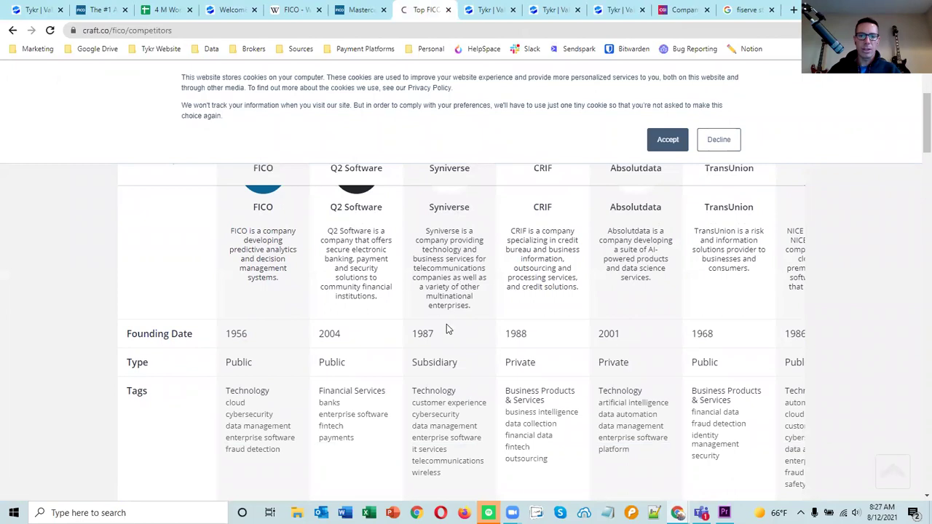
{"action": "left_click", "coordinate": [445, 209]}
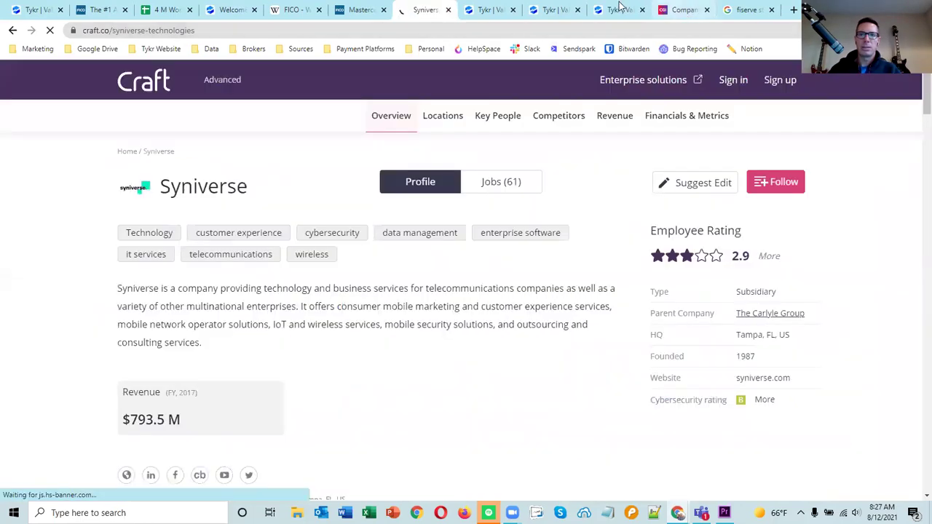
Replace the CGI overview page with app.tykr.com and search Tykr for "syni".
{"action": "left_click", "coordinate": [677, 10]}
{"action": "left_click", "coordinate": [672, 26]}
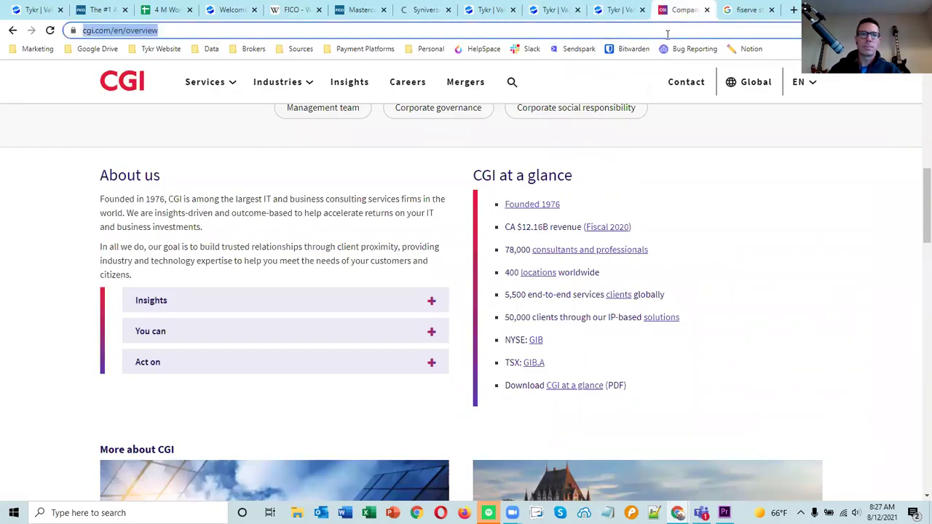
{"action": "type", "text": "app.tykr.com"}
{"action": "key", "text": "Return"}
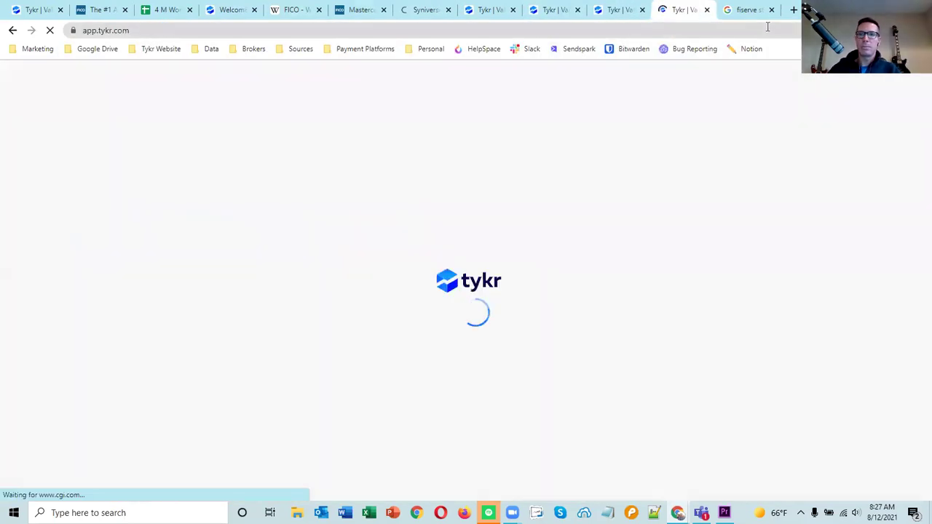
{"action": "left_click", "coordinate": [530, 86]}
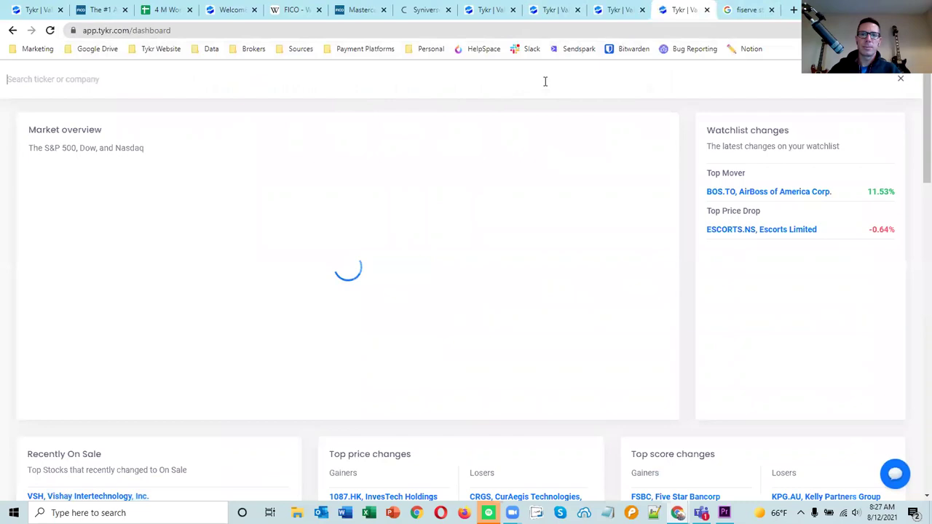
{"action": "type", "text": "syni"}
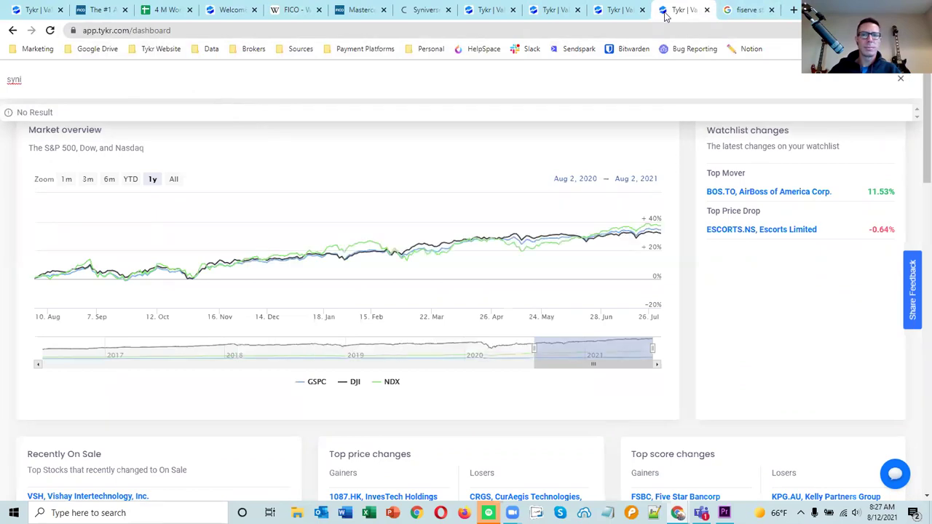
Copy the company name Syniverse from its Craft.co profile and search Tykr for it.
{"action": "left_click", "coordinate": [422, 13]}
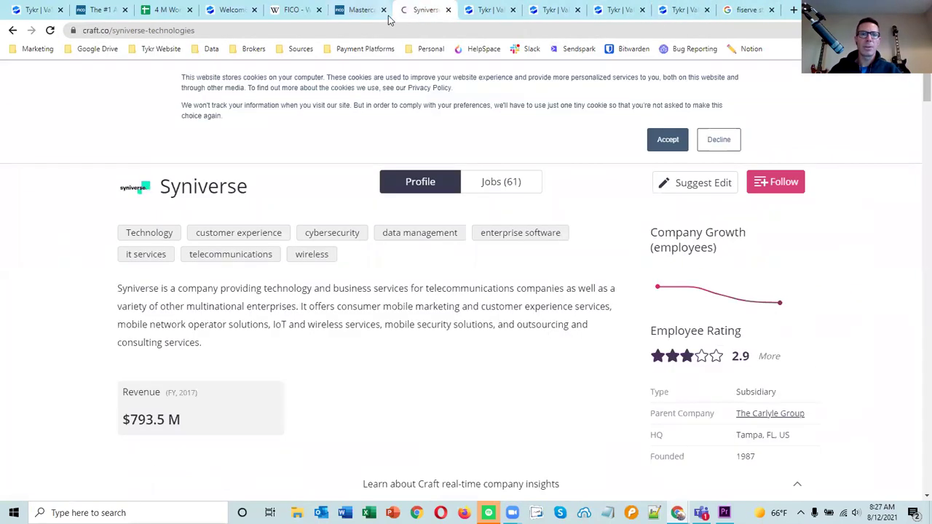
{"action": "double_click", "coordinate": [211, 193]}
{"action": "key", "text": "ctrl+c"}
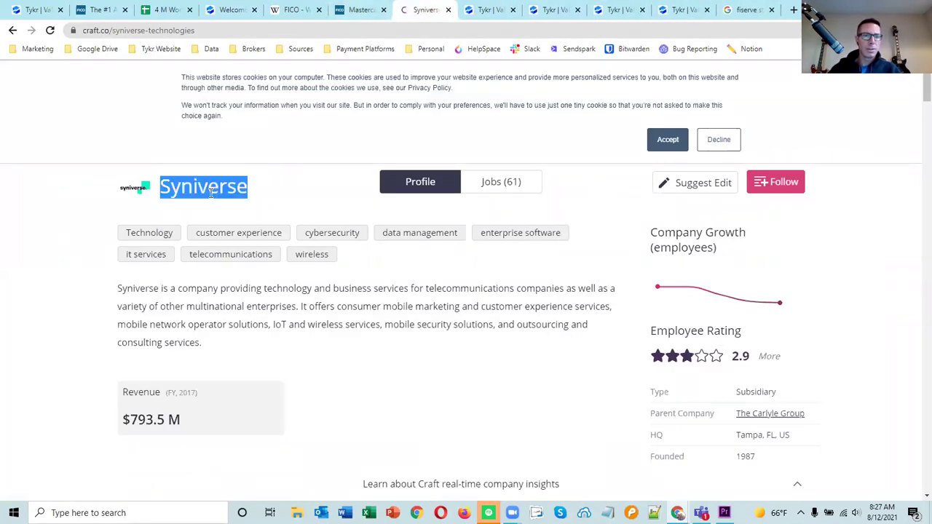
{"action": "left_click", "coordinate": [684, 10]}
{"action": "key", "text": "ctrl+a"}
{"action": "key", "text": "ctrl+v"}
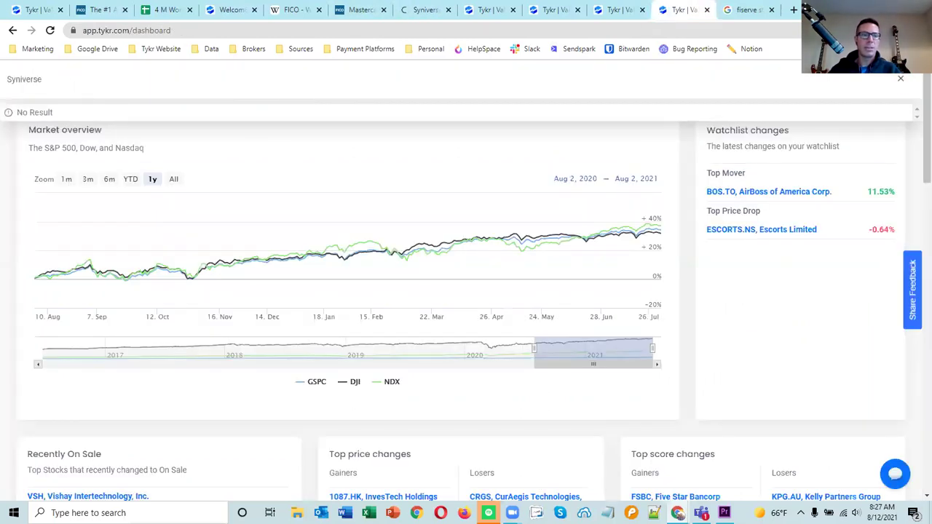
Go back to Craft.co's FICO competitors comparison, then search Tykr for "transunion" and open the TRU, TransUnion result.
{"action": "left_click", "coordinate": [426, 10]}
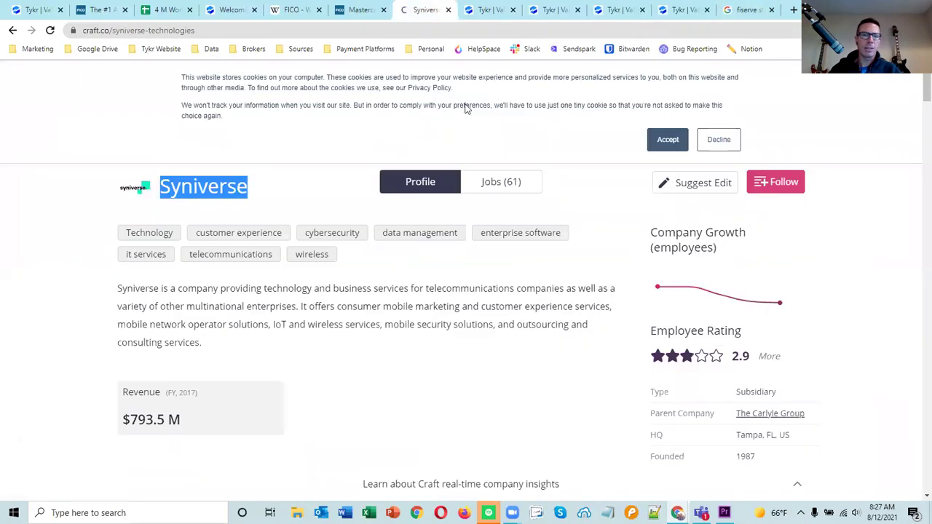
{"action": "scroll", "coordinate": [249, 162], "scroll_direction": "down", "scroll_amount": 4}
{"action": "scroll", "coordinate": [241, 145], "scroll_direction": "up", "scroll_amount": 4}
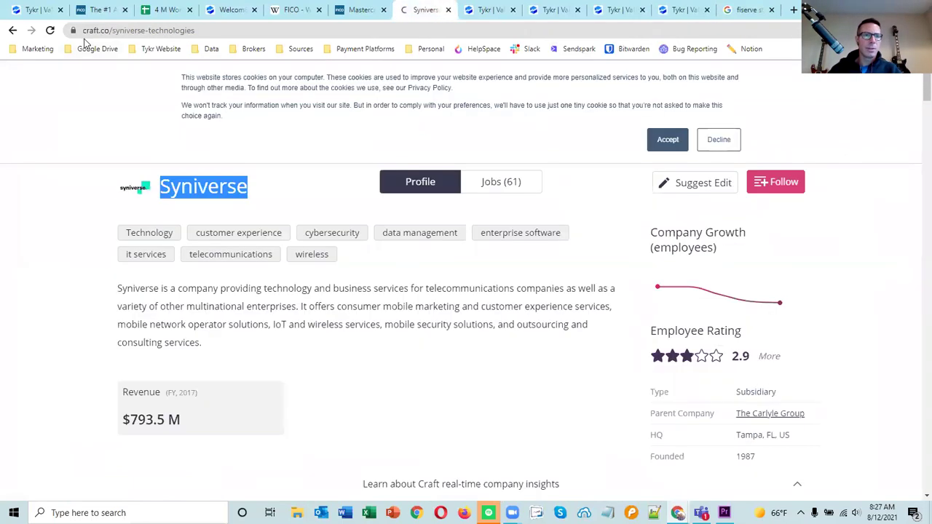
{"action": "left_click", "coordinate": [13, 31]}
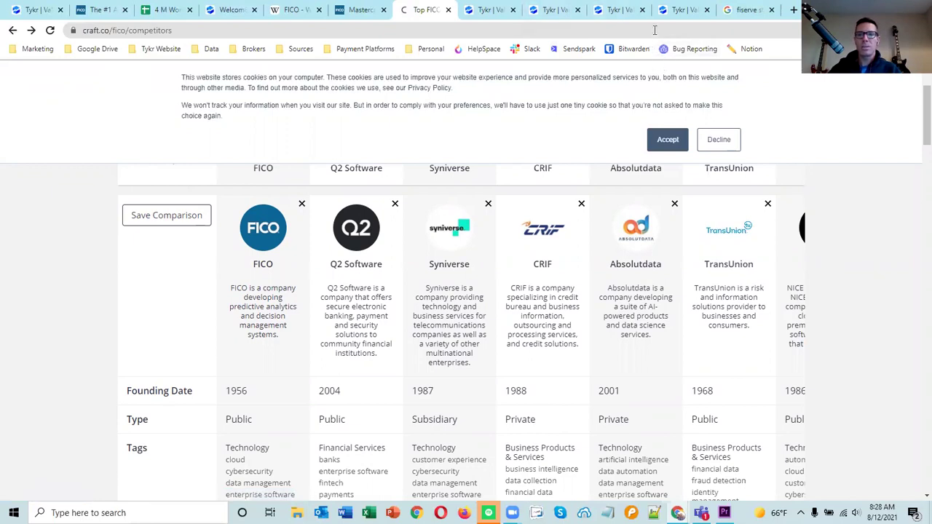
{"action": "left_click", "coordinate": [679, 10]}
{"action": "left_click_drag", "start_coordinate": [41, 73], "coordinate": [6, 77]}
{"action": "type", "text": "transunion"}
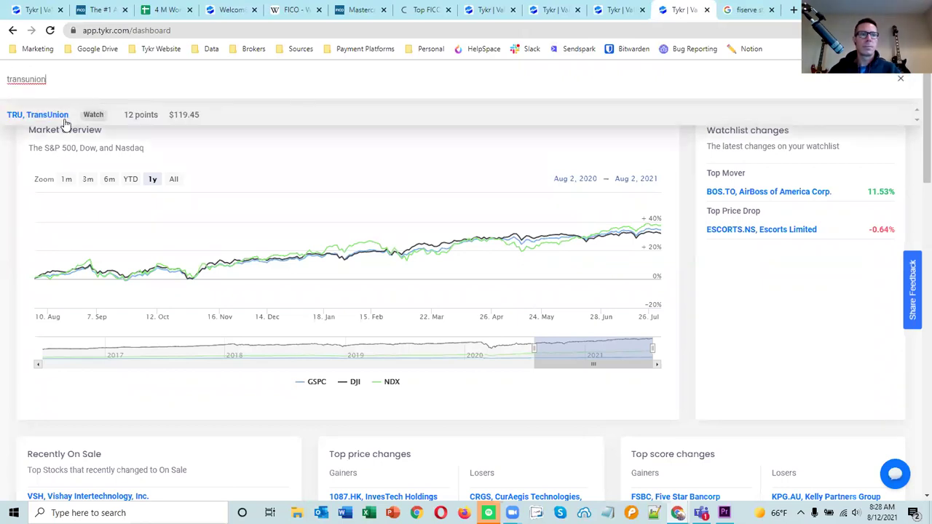
{"action": "left_click", "coordinate": [63, 120]}
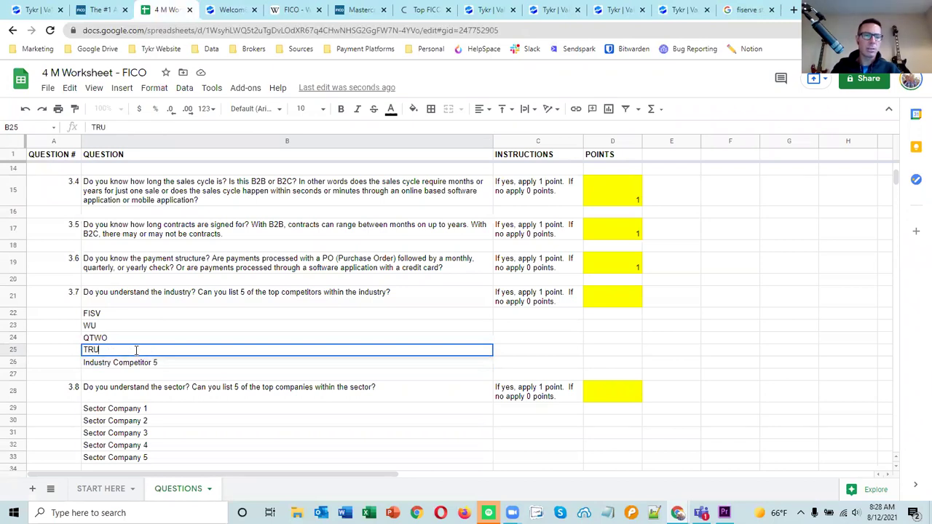
Enter TRU as Industry Competitor 4 in the 4 M Worksheet and give question 3.7 a score of 1 point.
{"action": "key", "text": "Return"}
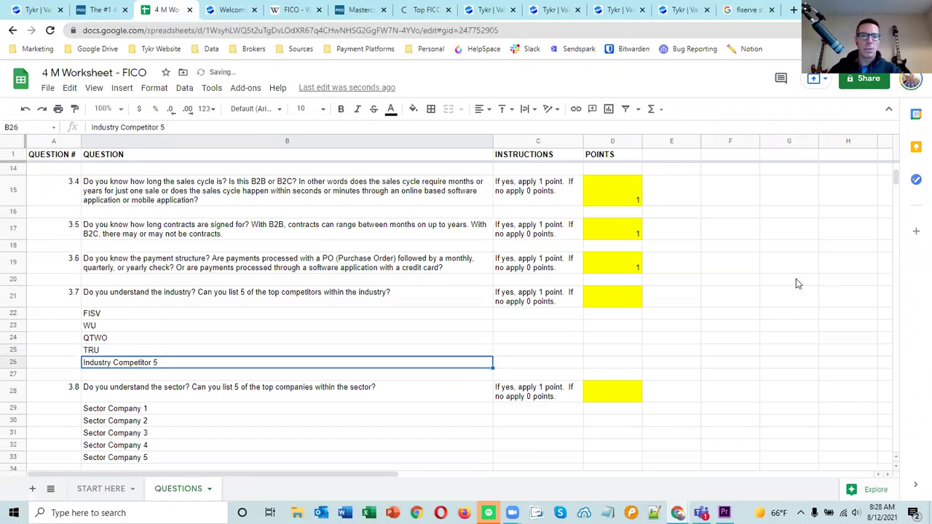
{"action": "left_click", "coordinate": [623, 296]}
{"action": "type", "text": "1"}
{"action": "left_click", "coordinate": [703, 316]}
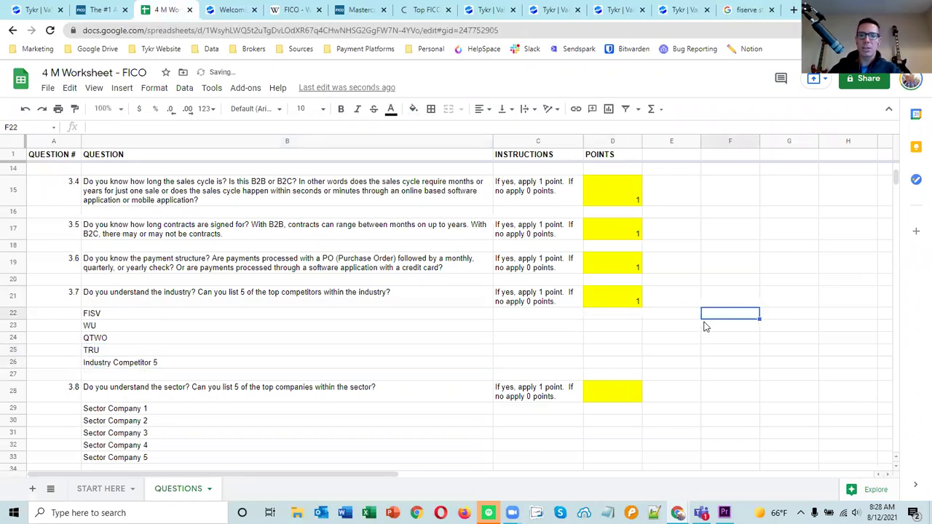
Enter MSFT as Sector Company 1 and AAPL as Sector Company 2 under question 3.8.
{"action": "scroll", "coordinate": [703, 327], "scroll_direction": "down", "scroll_amount": 1}
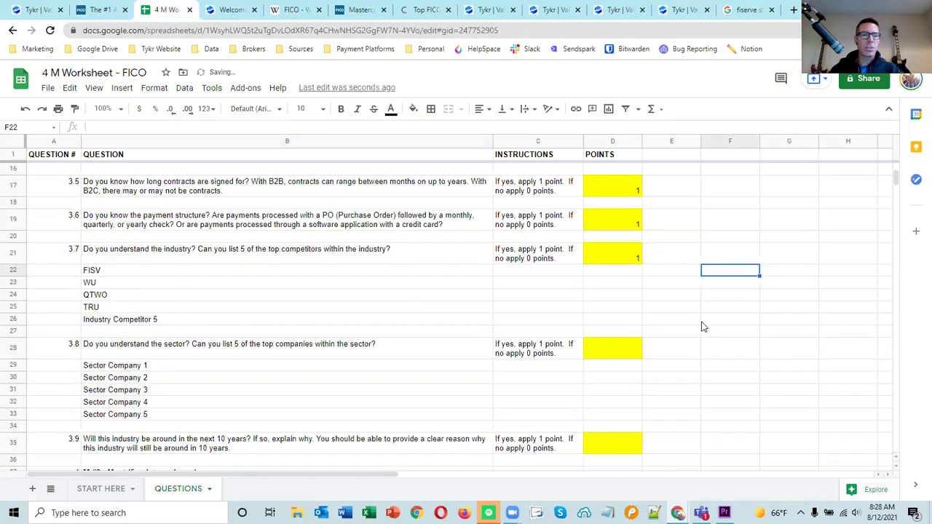
{"action": "scroll", "coordinate": [408, 335], "scroll_direction": "down", "scroll_amount": 1}
{"action": "left_click", "coordinate": [146, 334]}
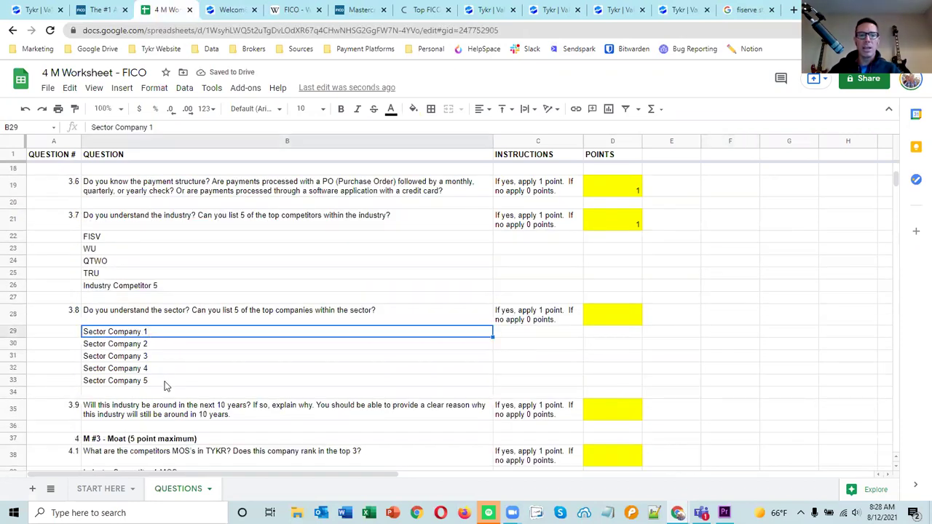
{"action": "left_click", "coordinate": [178, 380], "text": "shift"}
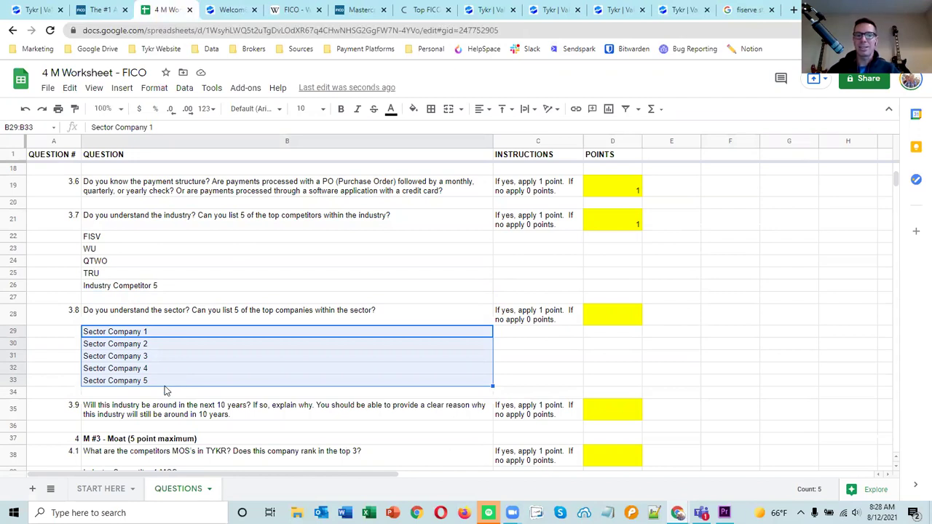
{"action": "left_click", "coordinate": [172, 370]}
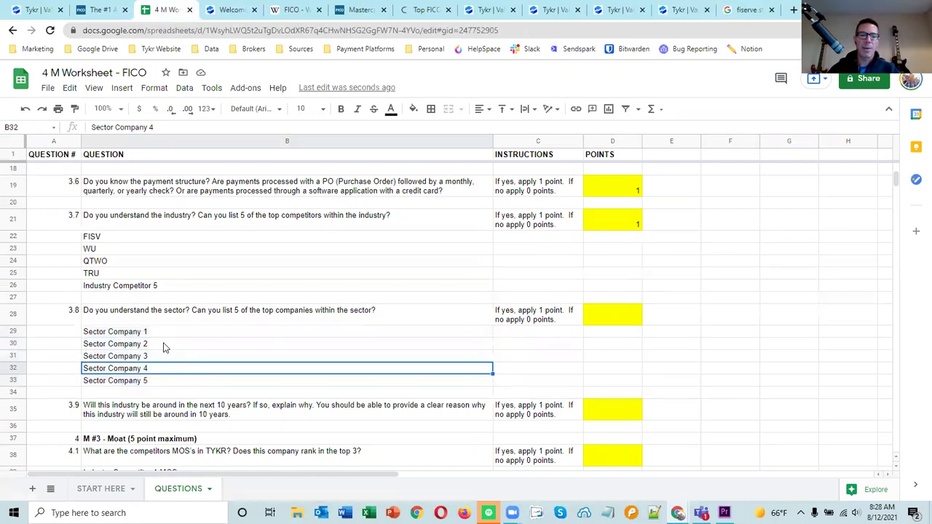
{"action": "key", "text": "Up"}
{"action": "key", "text": "Up"}
{"action": "key", "text": "Up"}
{"action": "type", "text": "MSFT"}
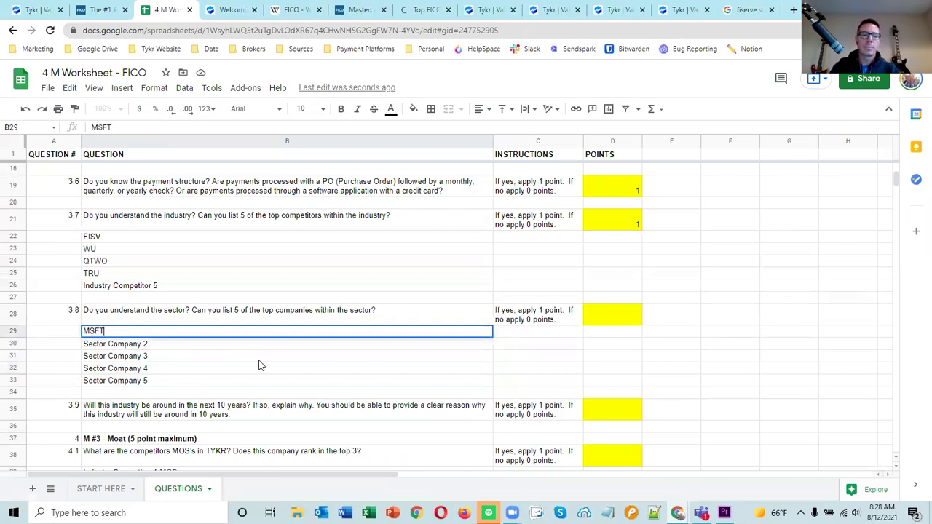
{"action": "key", "text": "Return"}
{"action": "type", "text": "AAPL"}
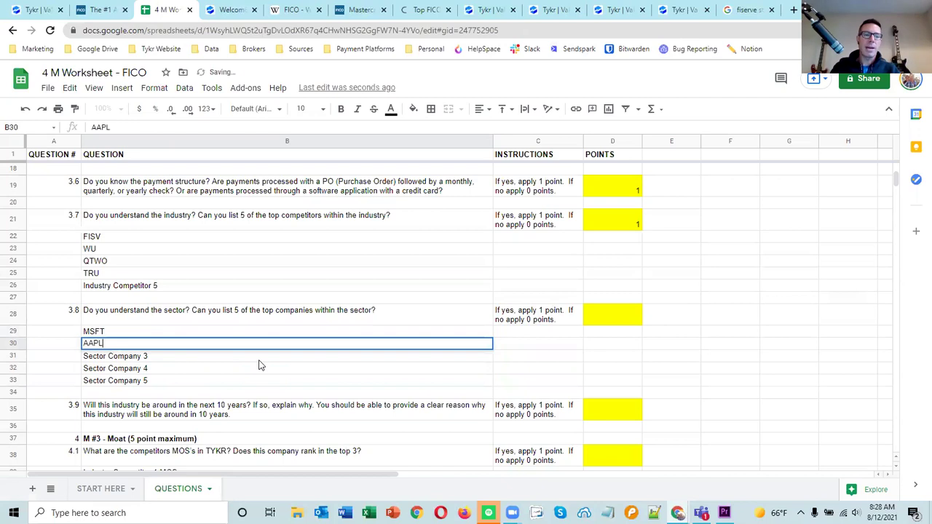
{"action": "key", "text": "Return"}
Fill in Sector Companies 3 to 5 under question 3.8 with FTNT, PCTY and PLTR.
{"action": "type", "text": "A"}
{"action": "key", "text": "BackSpace"}
{"action": "key", "text": "BackSpace"}
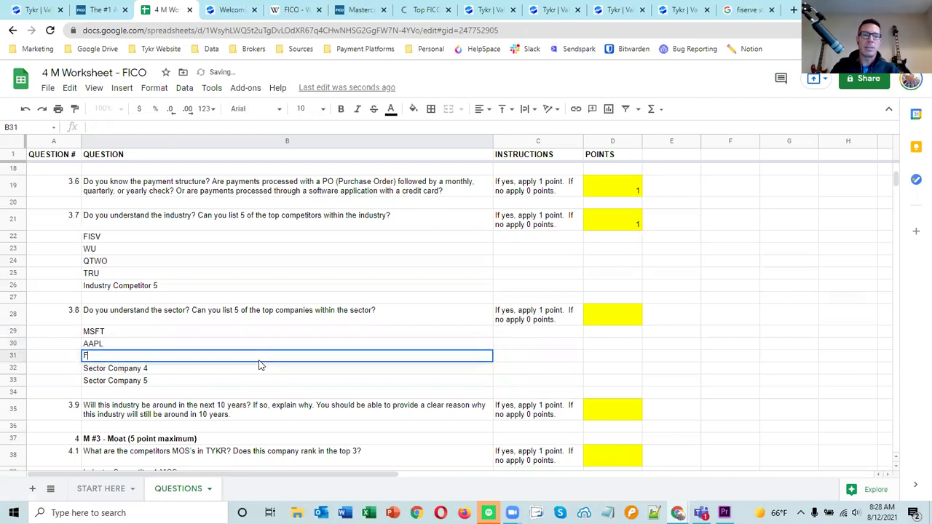
{"action": "type", "text": "FTNT"}
{"action": "key", "text": "Return"}
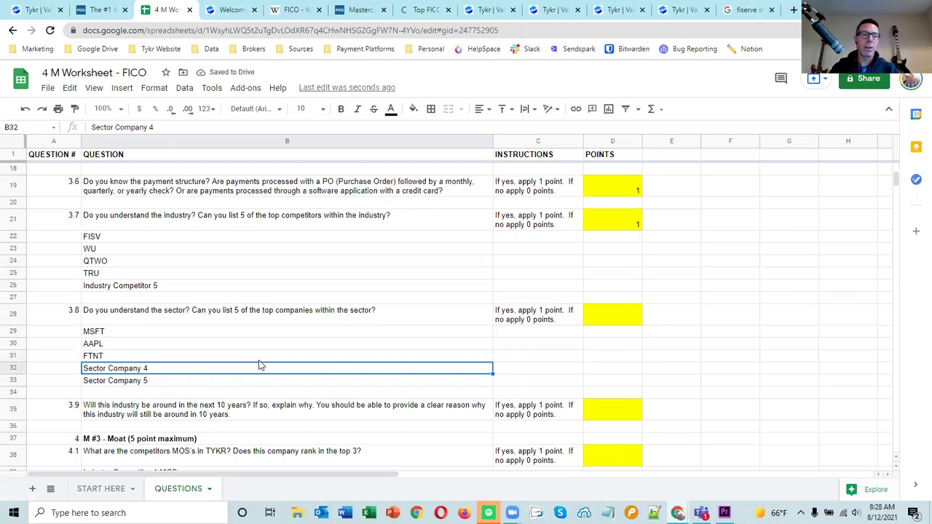
{"action": "type", "text": "PCTY"}
{"action": "key", "text": "Return"}
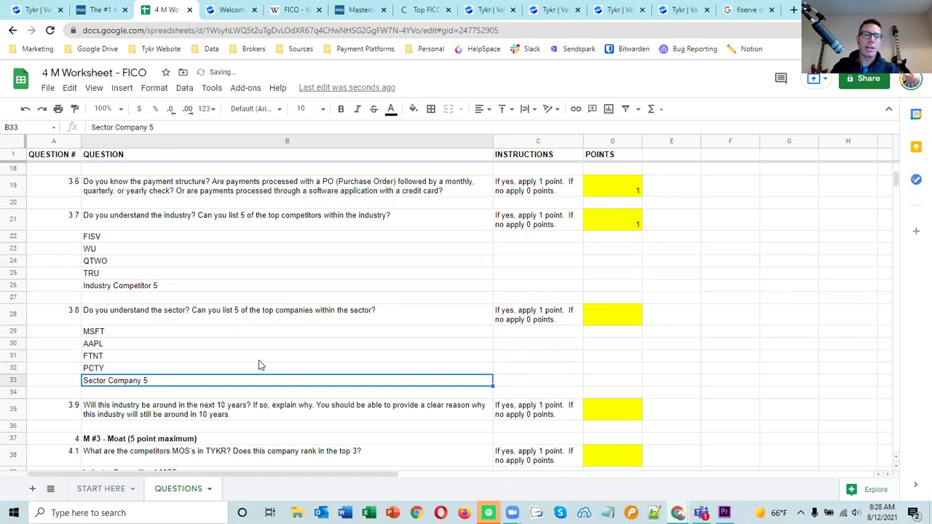
{"action": "type", "text": "PLTR"}
{"action": "key", "text": "Return"}
{"action": "left_click", "coordinate": [138, 383]}
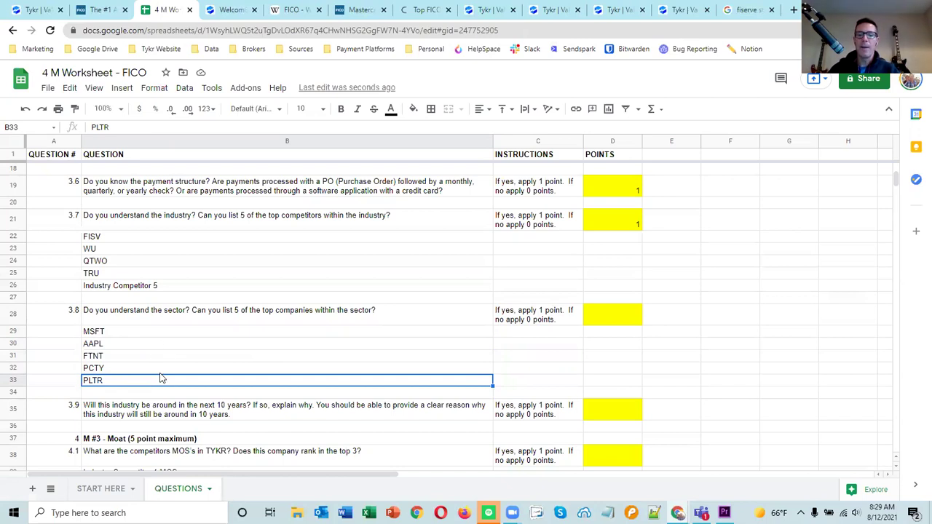
Give question 3.8 a score of 1 point and select question 3.9 about the industry's next 10 years.
{"action": "left_click", "coordinate": [624, 318]}
{"action": "type", "text": "1"}
{"action": "left_click", "coordinate": [750, 319]}
{"action": "scroll", "coordinate": [728, 335], "scroll_direction": "down", "scroll_amount": 3}
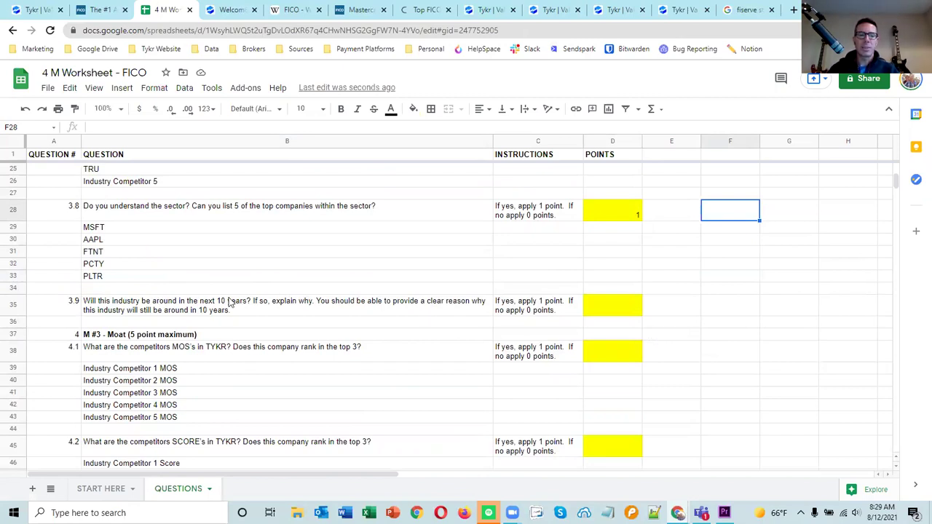
{"action": "left_click", "coordinate": [175, 310]}
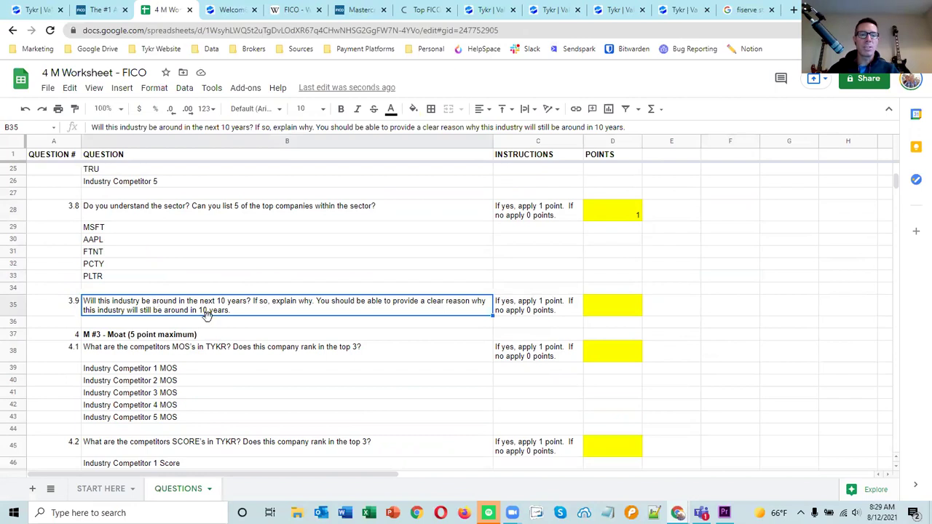
Award 1 point to question 3.9 about the industry being around in the next 10 years.
{"action": "left_click", "coordinate": [250, 323]}
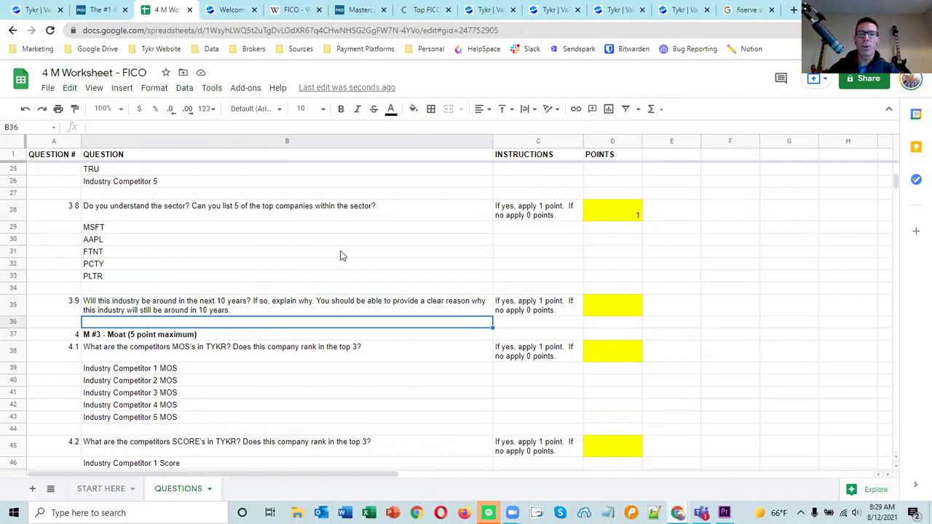
{"action": "left_click", "coordinate": [352, 305]}
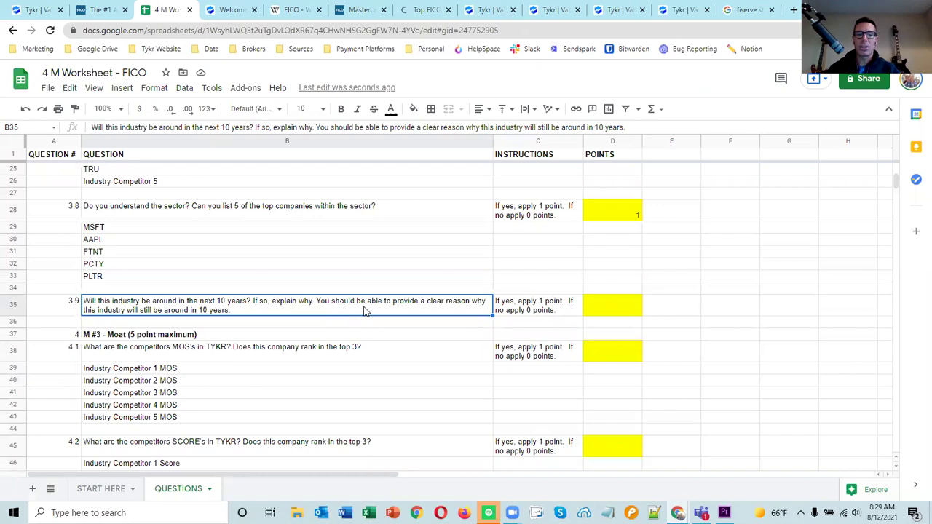
{"action": "left_click", "coordinate": [591, 308]}
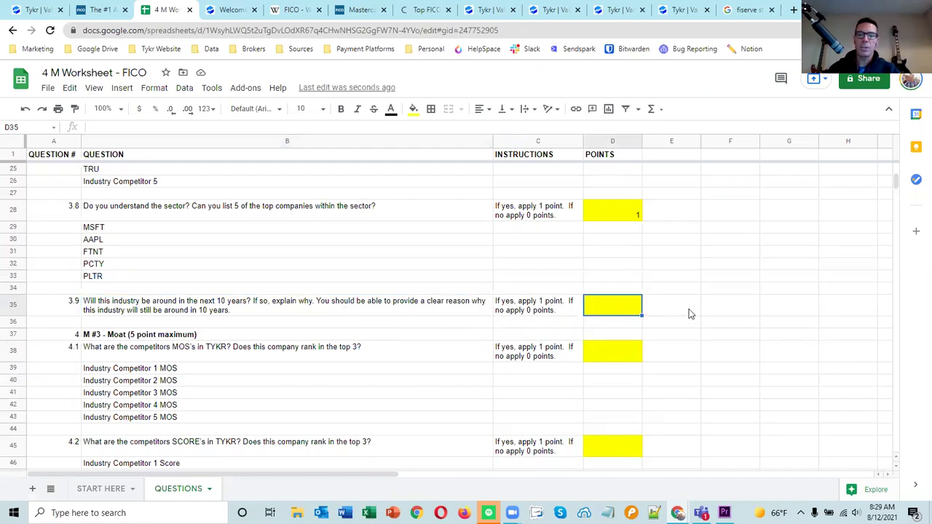
{"action": "type", "text": "1"}
{"action": "left_click", "coordinate": [723, 307]}
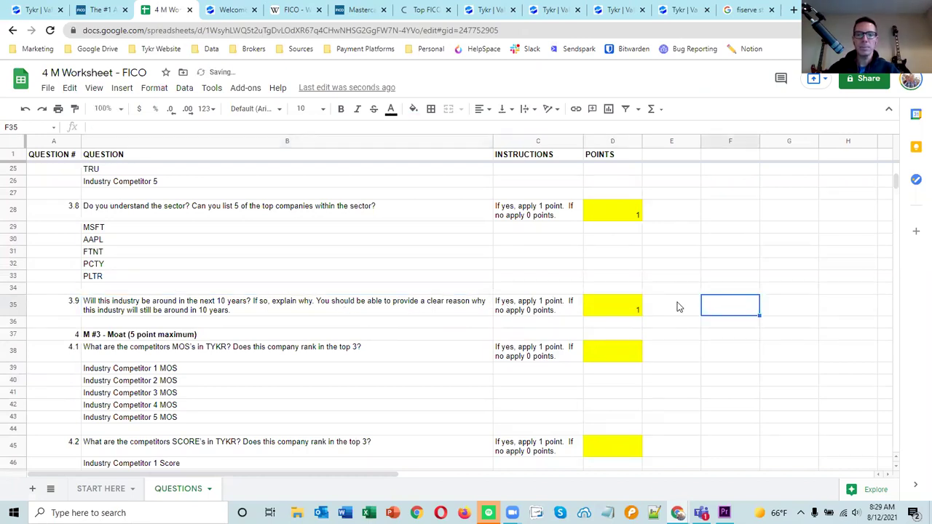
Copy the tickers FISV, WU, QTWO and TRU from question 3.7 over the first four competitor MOS placeholders under question 4.1.
{"action": "scroll", "coordinate": [677, 307], "scroll_direction": "down", "scroll_amount": 3}
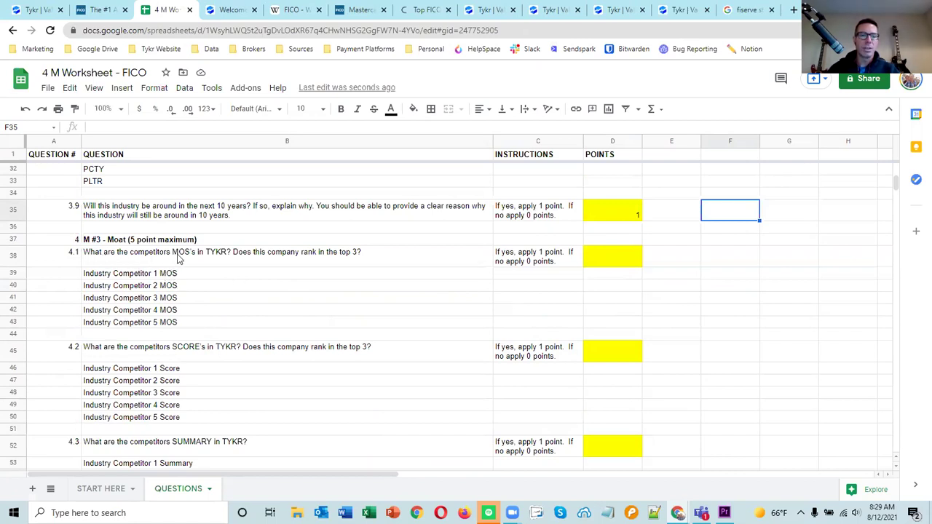
{"action": "left_click", "coordinate": [210, 274]}
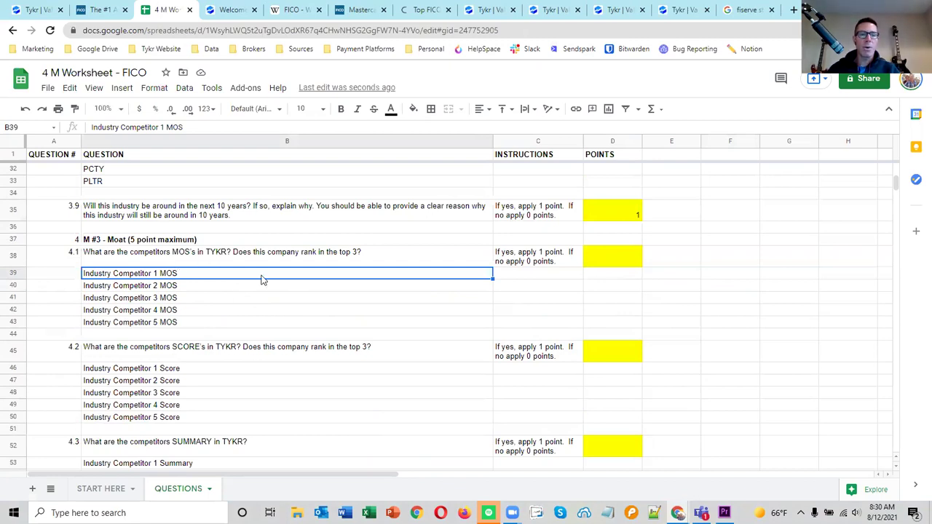
{"action": "scroll", "coordinate": [273, 280], "scroll_direction": "up", "scroll_amount": 3}
{"action": "scroll", "coordinate": [256, 272], "scroll_direction": "up", "scroll_amount": 3}
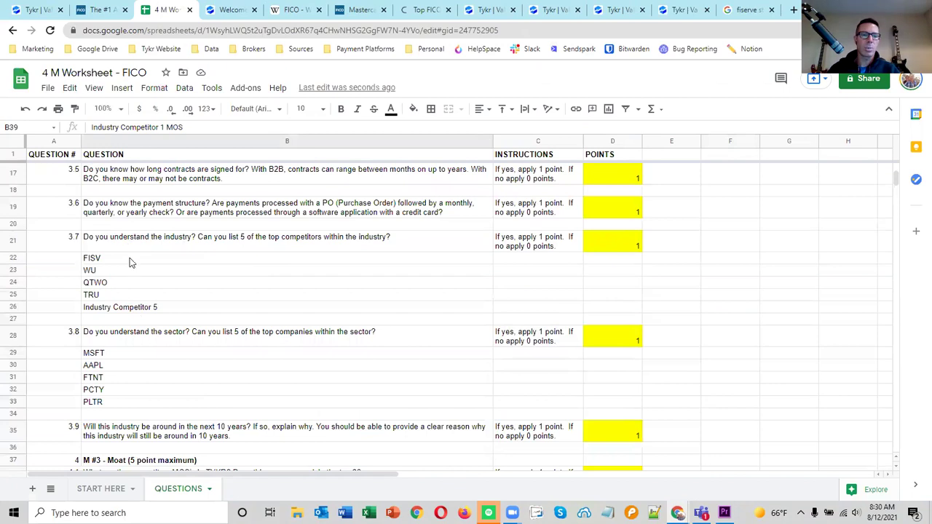
{"action": "left_click_drag", "start_coordinate": [130, 260], "coordinate": [122, 295]}
{"action": "key", "text": "ctrl+c"}
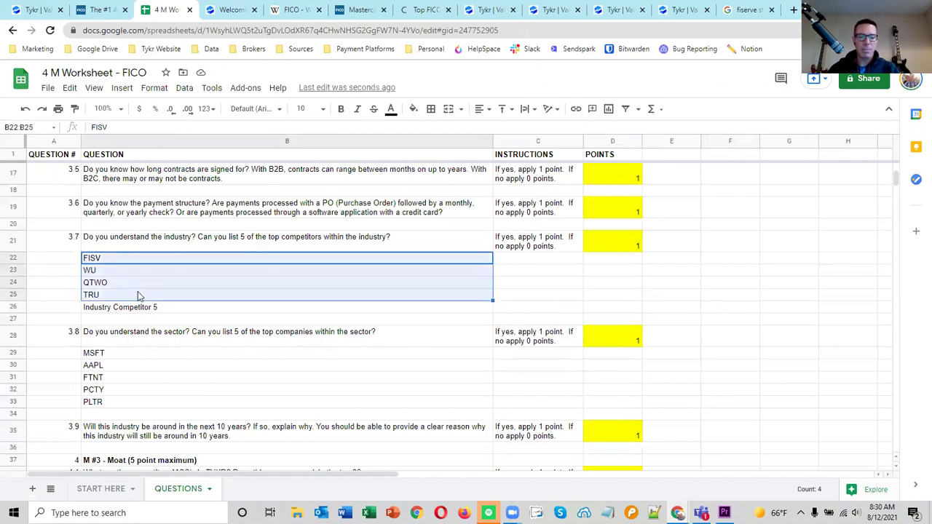
{"action": "scroll", "coordinate": [169, 297], "scroll_direction": "down", "scroll_amount": 3}
{"action": "left_click", "coordinate": [155, 343]}
{"action": "key", "text": "ctrl+v"}
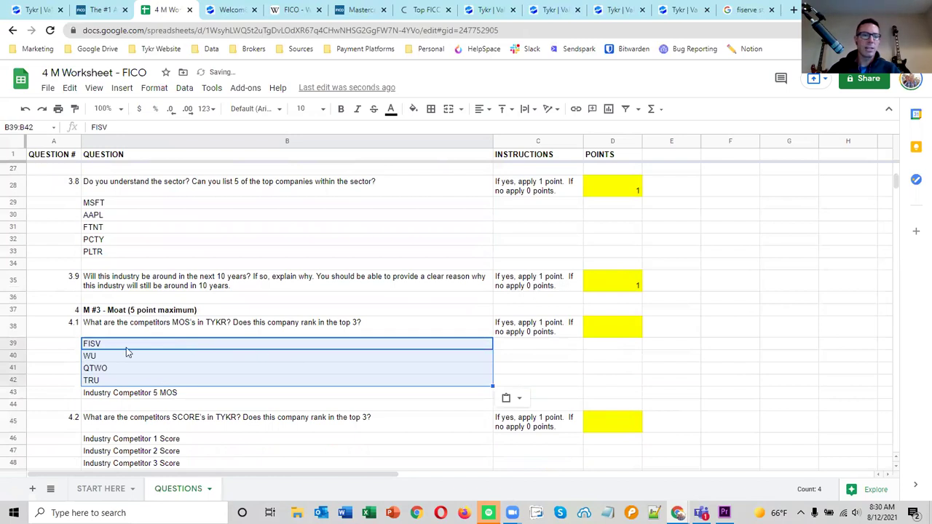
Look up the MOS of Fiserv and Western Union in Tykr and record "FISV - 1%" and "WU - 32%" under question 4.1.
{"action": "left_click", "coordinate": [475, 14]}
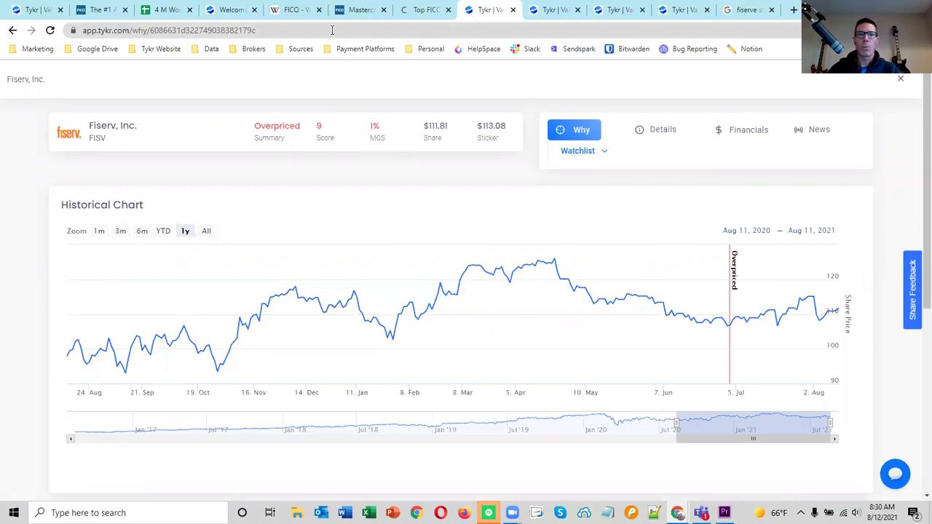
{"action": "left_click", "coordinate": [554, 13]}
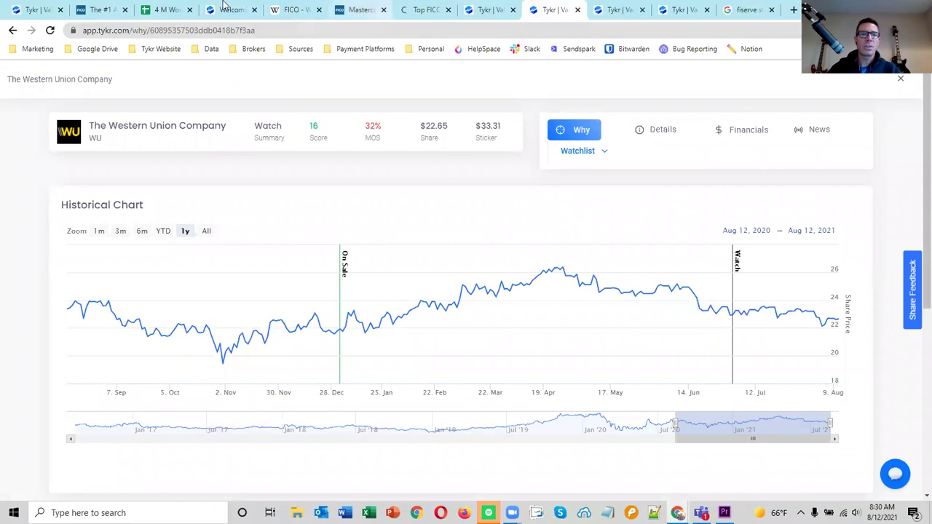
{"action": "left_click", "coordinate": [162, 11]}
{"action": "double_click", "coordinate": [129, 344]}
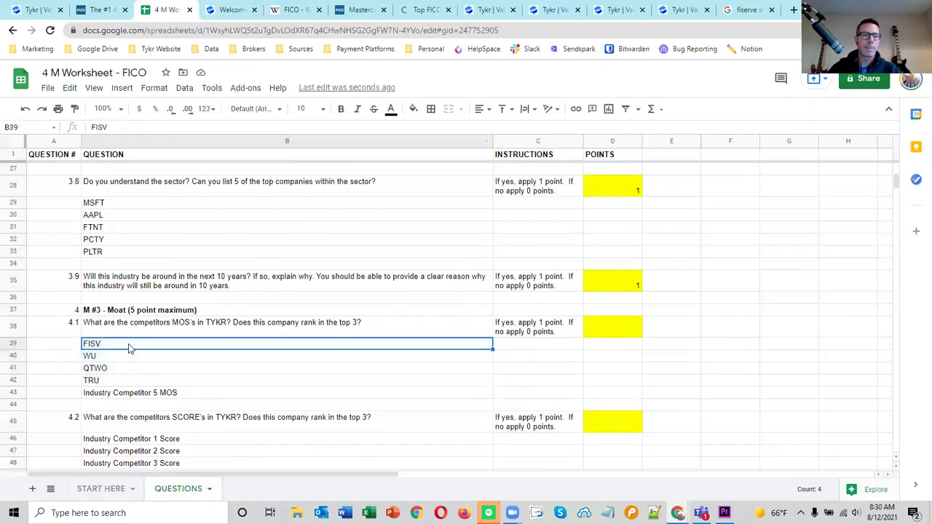
{"action": "type", "text": "- 1%"}
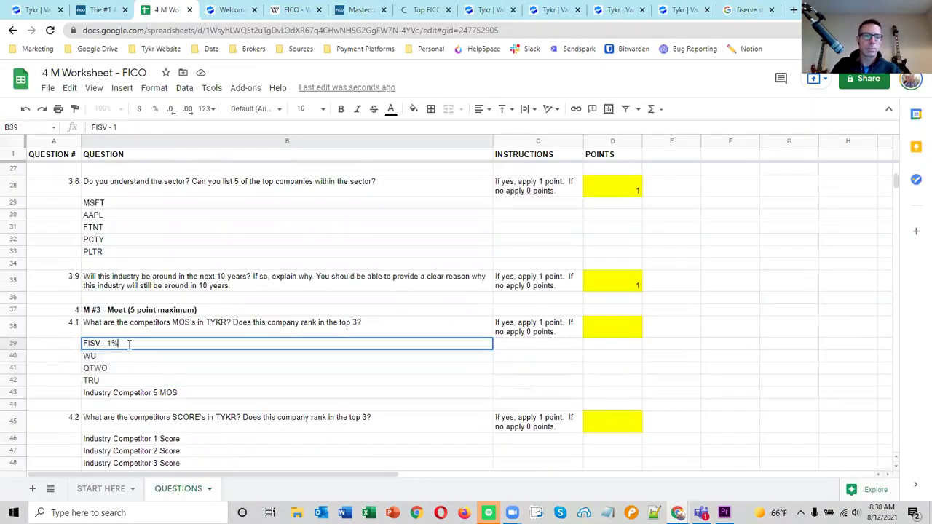
{"action": "key", "text": "Return"}
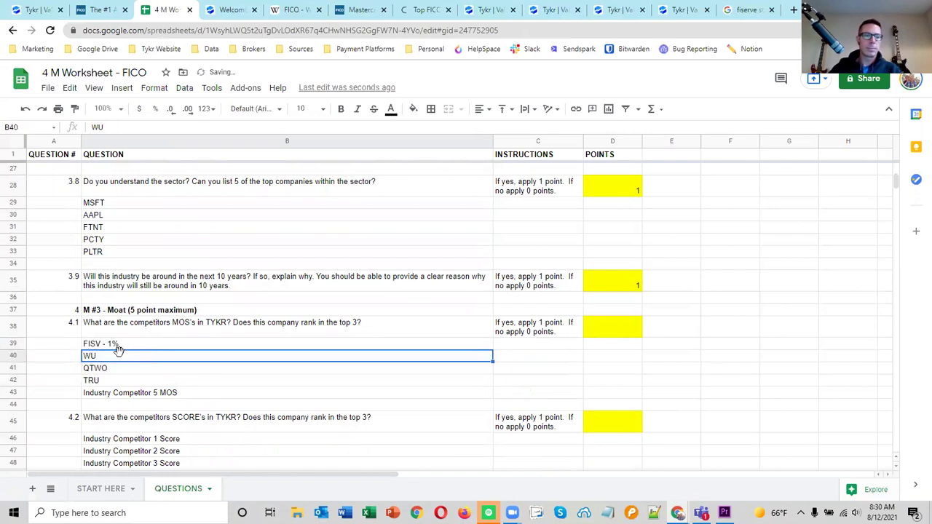
{"action": "double_click", "coordinate": [120, 355]}
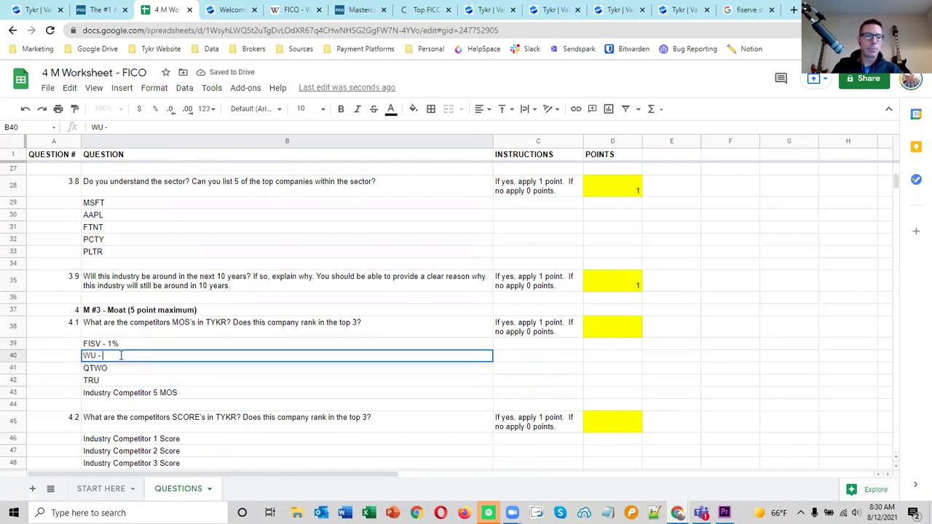
{"action": "type", "text": "- 32"}
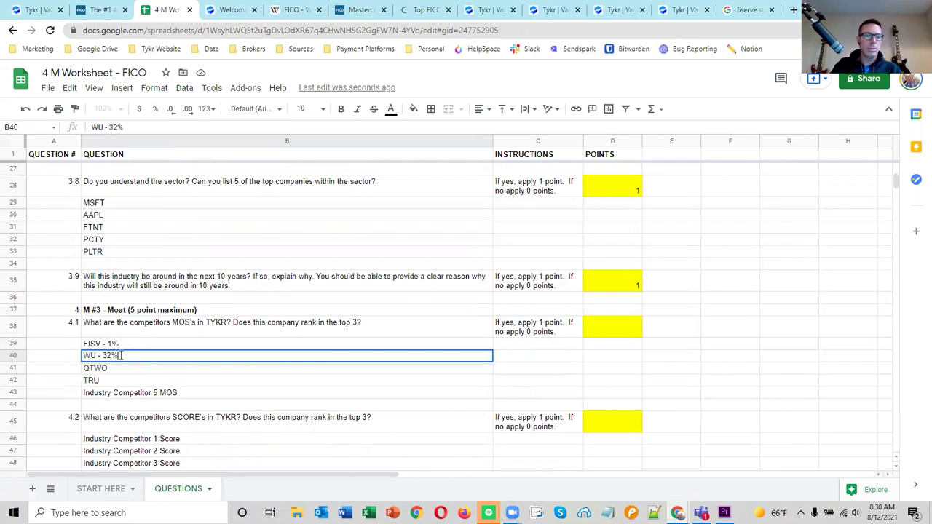
{"action": "type", "text": "%"}
{"action": "key", "text": "Return"}
Look up the MOS of Q2 Holdings in Tykr and record "QTWO - 1%" in the question 4.1 list.
{"action": "left_click", "coordinate": [557, 10]}
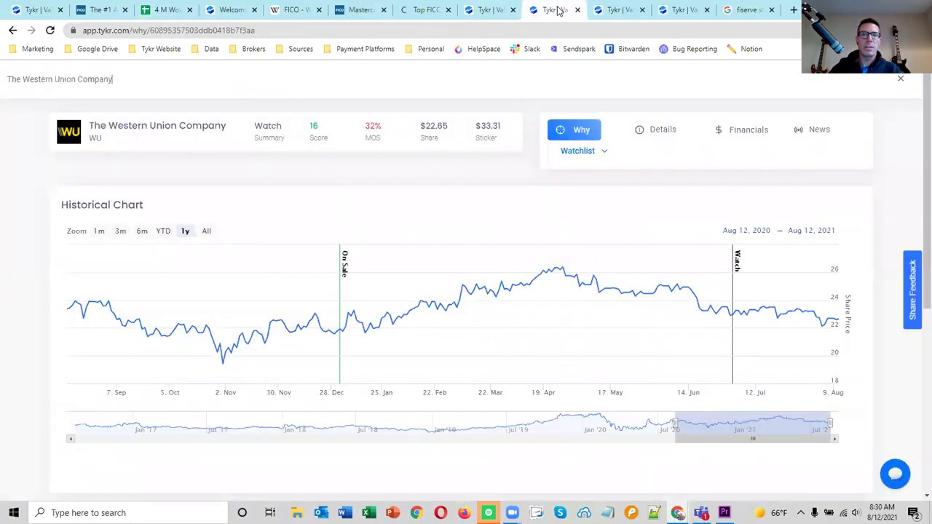
{"action": "left_click", "coordinate": [617, 11]}
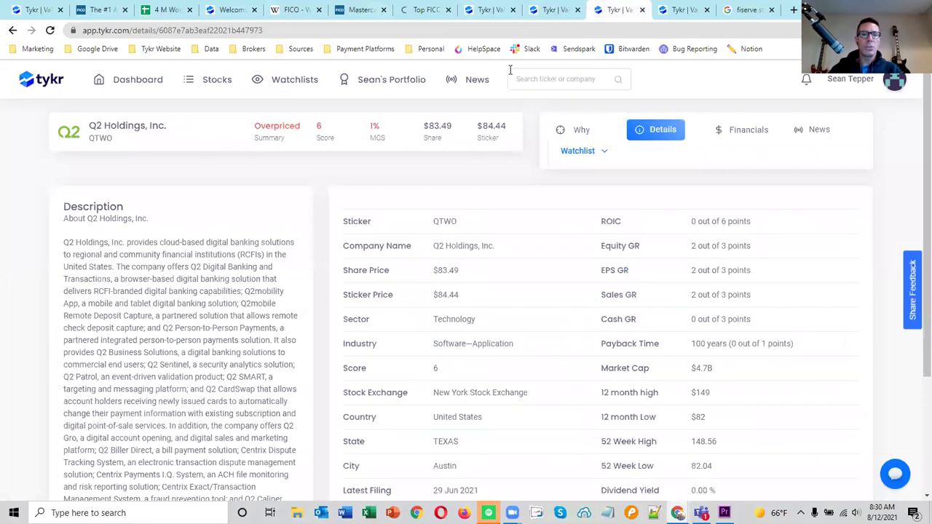
{"action": "left_click", "coordinate": [164, 10]}
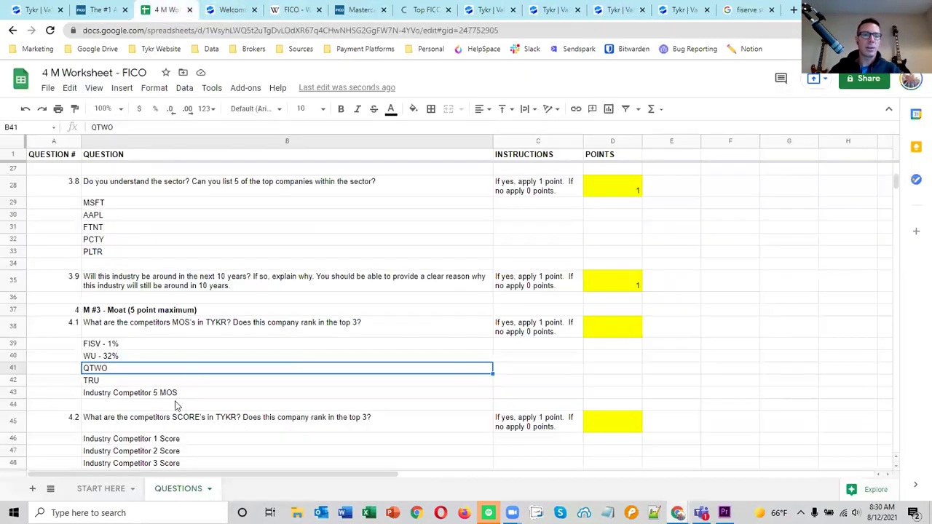
{"action": "double_click", "coordinate": [124, 367]}
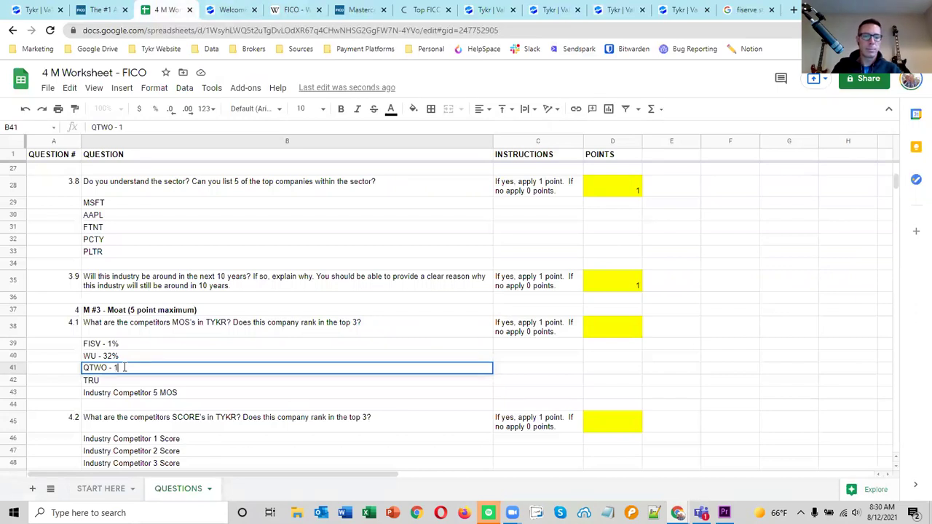
{"action": "key", "text": "Return"}
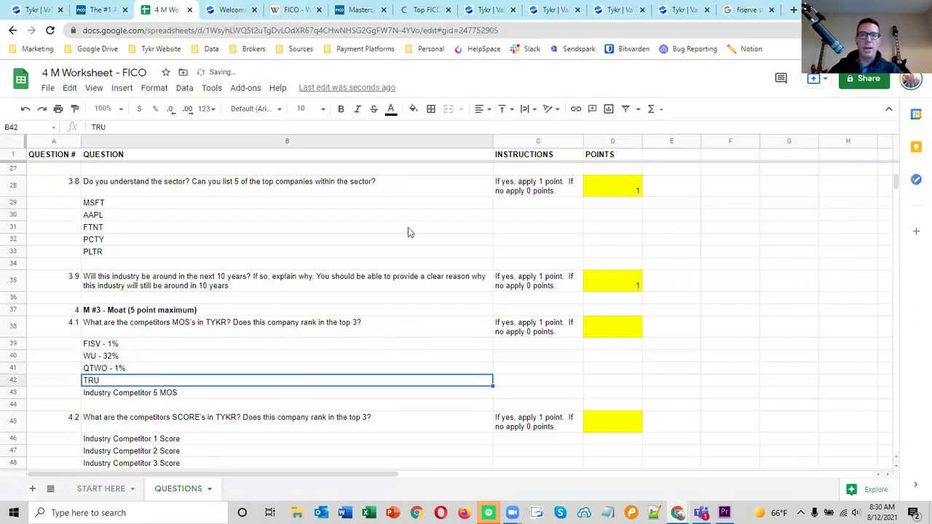
Look up the MOS of TransUnion in Tykr and record "TRU - 1%" in the question 4.1 list.
{"action": "left_click", "coordinate": [674, 10]}
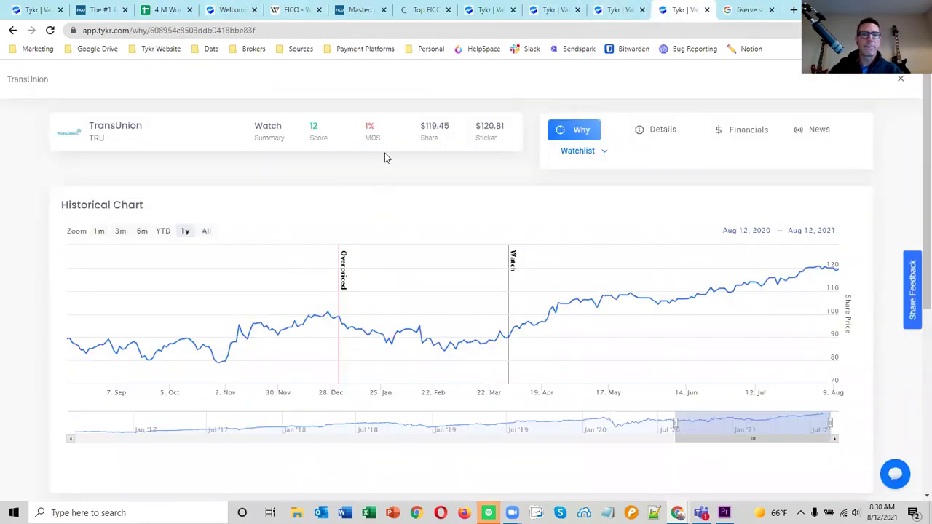
{"action": "left_click", "coordinate": [164, 10]}
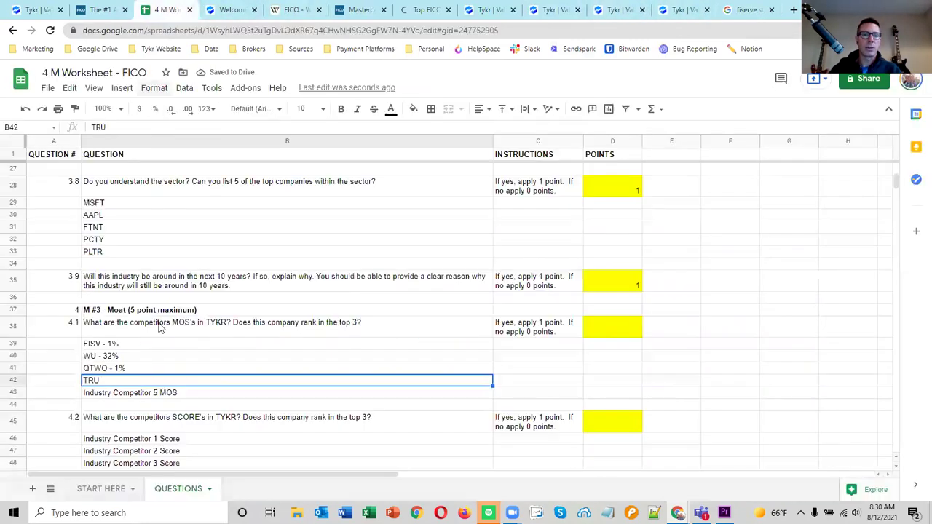
{"action": "double_click", "coordinate": [118, 382]}
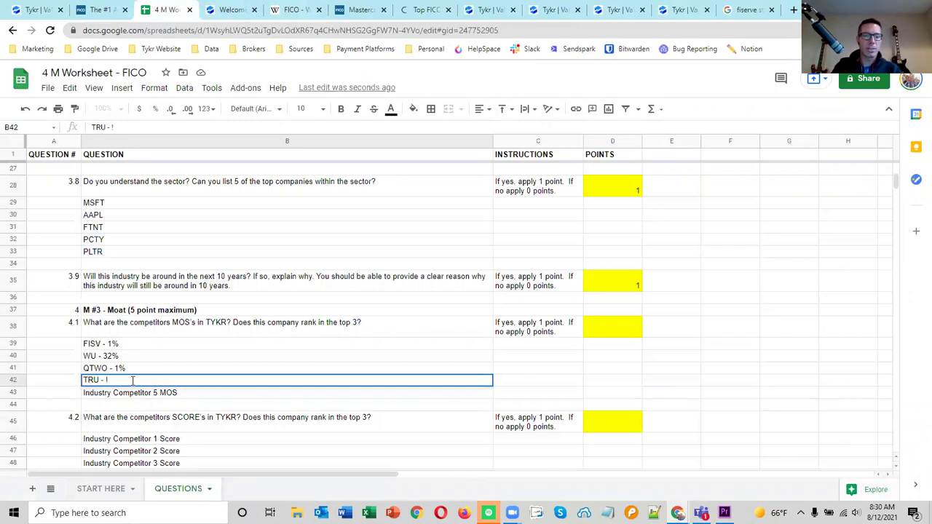
{"action": "type", "text": "- 1%"}
{"action": "key", "text": "Return"}
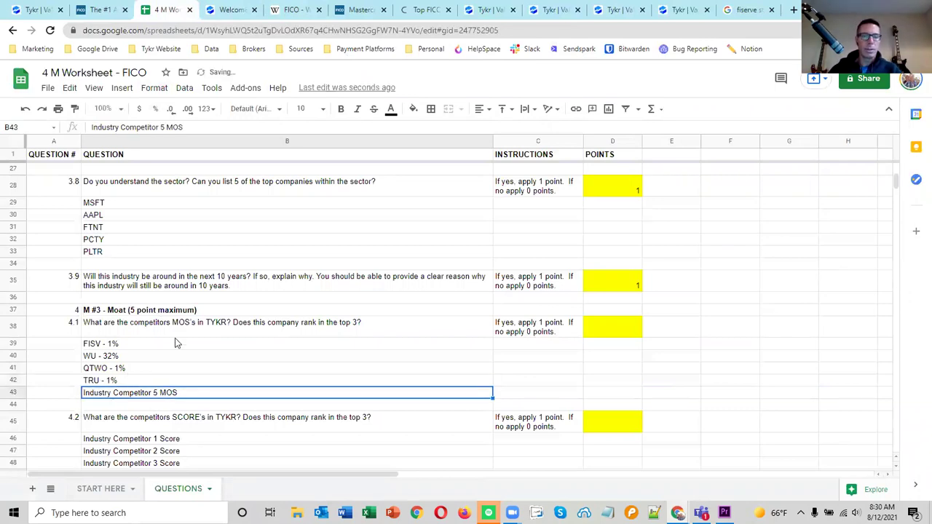
Award 1 point to question 4.1 about the competitors' MOS.
{"action": "left_click", "coordinate": [621, 333]}
{"action": "type", "text": "1"}
{"action": "left_click", "coordinate": [726, 333]}
Copy the four competitor entries from question 4.1 over the first four score placeholders under question 4.2.
{"action": "scroll", "coordinate": [727, 332], "scroll_direction": "down", "scroll_amount": 3}
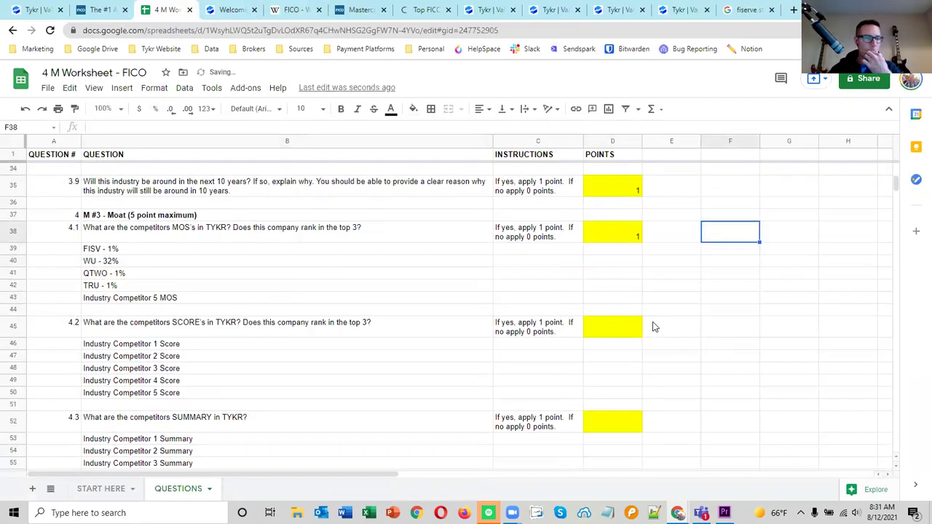
{"action": "left_click_drag", "start_coordinate": [119, 250], "coordinate": [128, 286]}
{"action": "key", "text": "ctrl+c"}
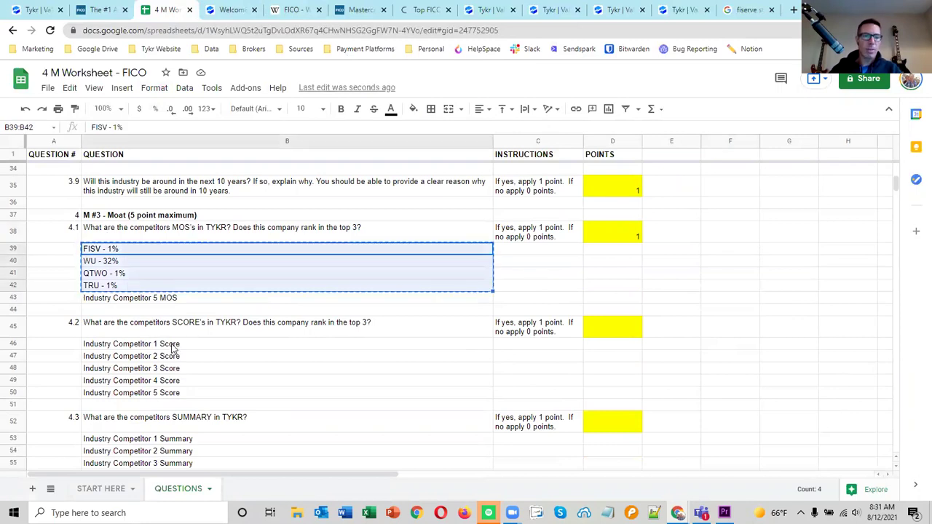
{"action": "left_click", "coordinate": [175, 343]}
{"action": "key", "text": "ctrl+v"}
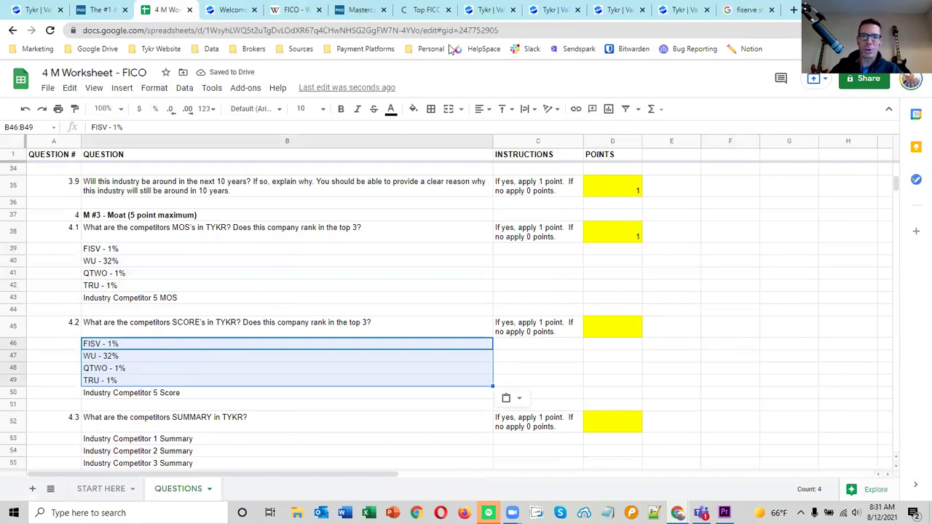
Look up the scores of Fiserv and Western Union in Tykr and change their question 4.2 entries to "FISV - 9" and "WU - 16".
{"action": "left_click", "coordinate": [486, 10]}
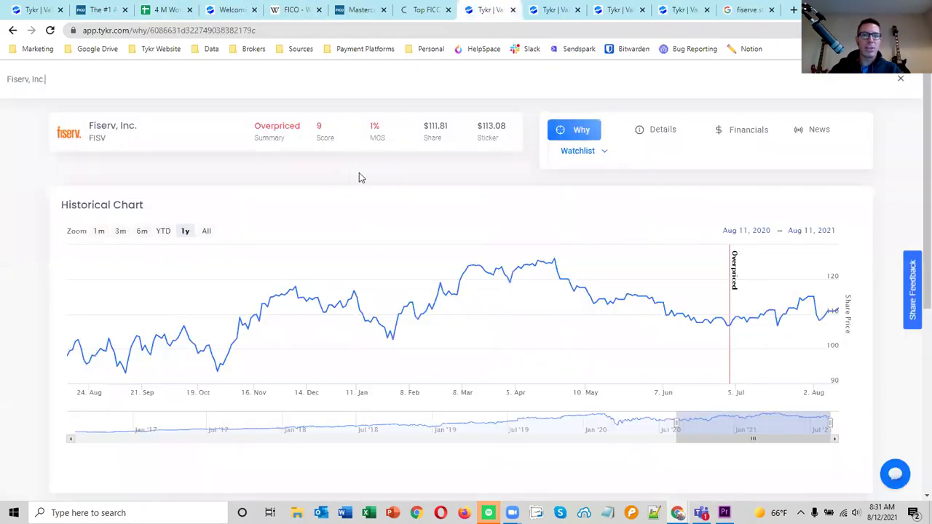
{"action": "left_click", "coordinate": [549, 10]}
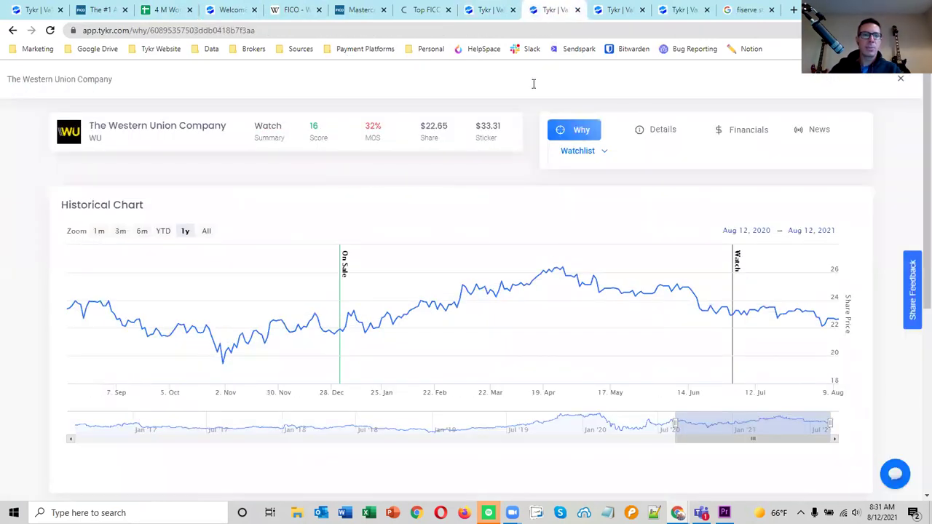
{"action": "left_click", "coordinate": [166, 10]}
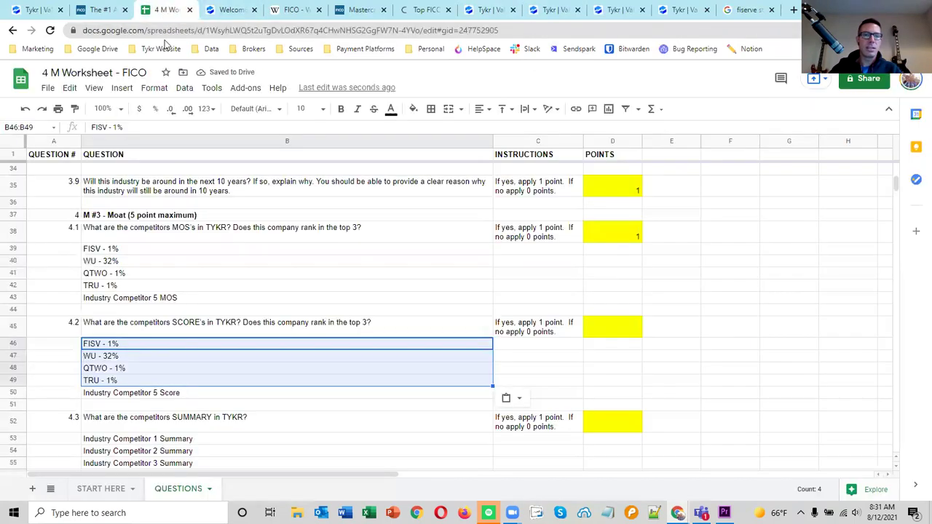
{"action": "double_click", "coordinate": [133, 340]}
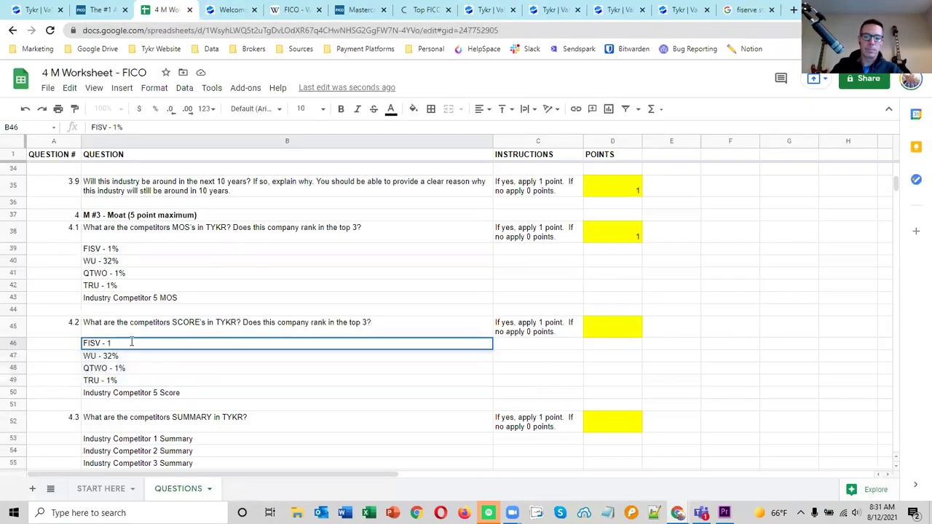
{"action": "type", "text": "9"}
{"action": "double_click", "coordinate": [135, 356]}
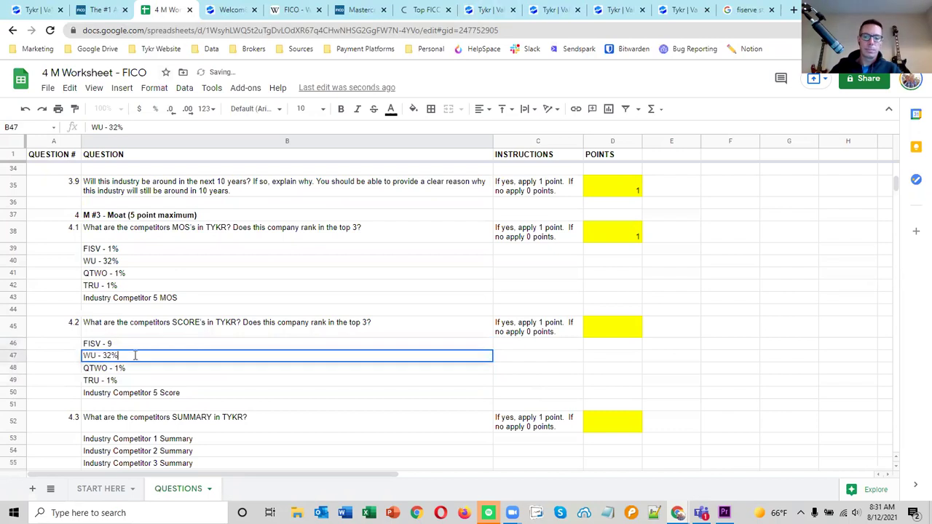
{"action": "key", "text": "BackSpace"}
{"action": "key", "text": "BackSpace"}
{"action": "key", "text": "BackSpace"}
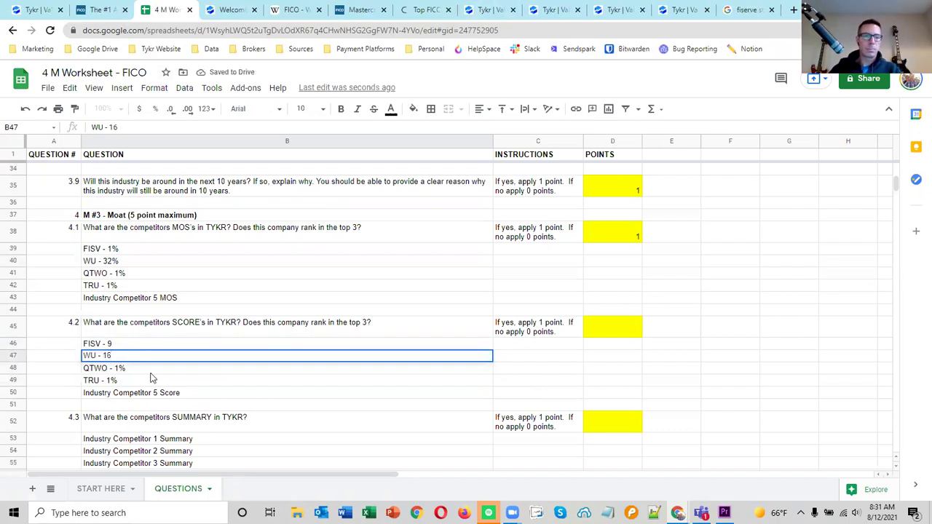
{"action": "key", "text": "Return"}
Look up the scores of Q2 Holdings and TransUnion in Tykr and change their question 4.2 entries to "QTWO - 6" and "TRU - 12".
{"action": "left_click", "coordinate": [551, 10]}
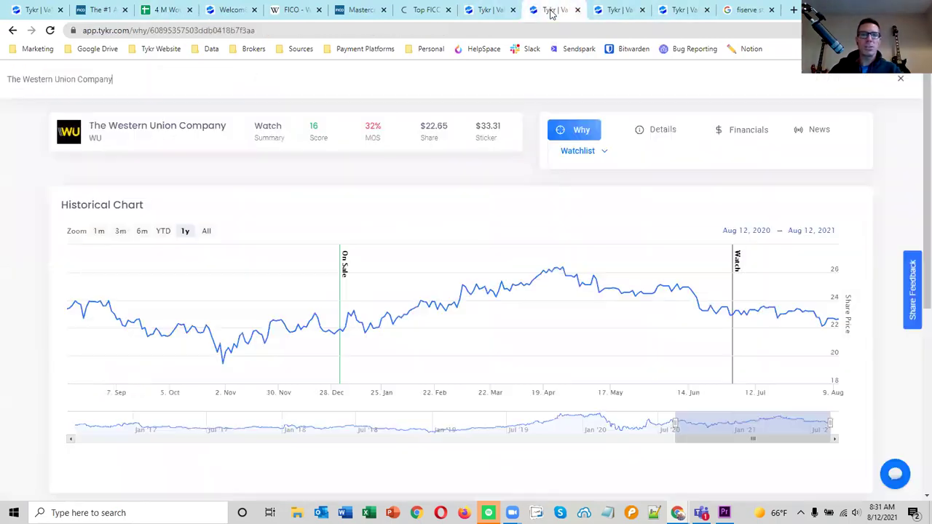
{"action": "left_click", "coordinate": [620, 11]}
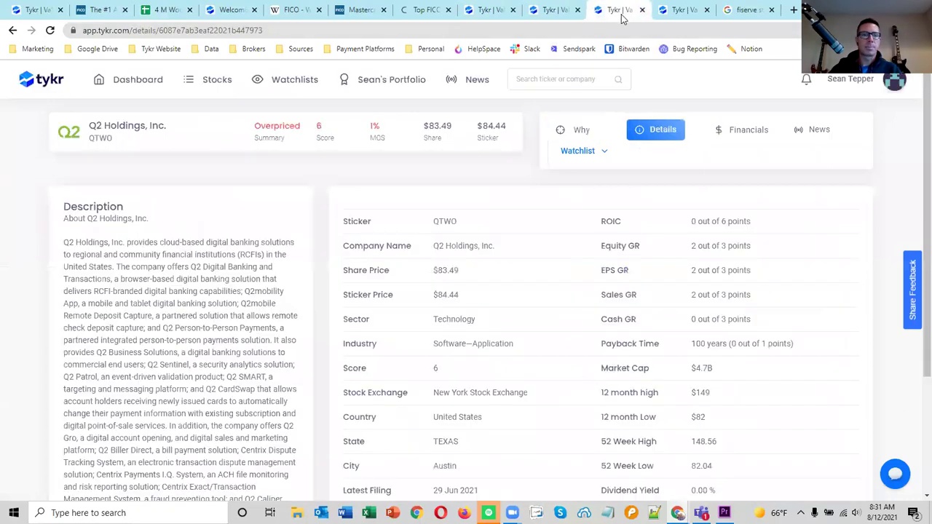
{"action": "left_click", "coordinate": [677, 12]}
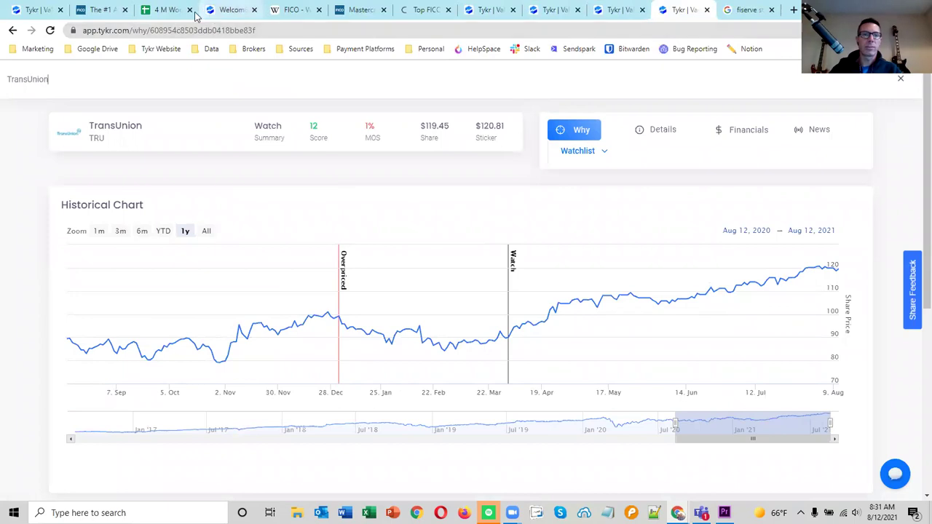
{"action": "left_click", "coordinate": [162, 10]}
{"action": "double_click", "coordinate": [140, 368]}
{"action": "key", "text": "BackSpace"}
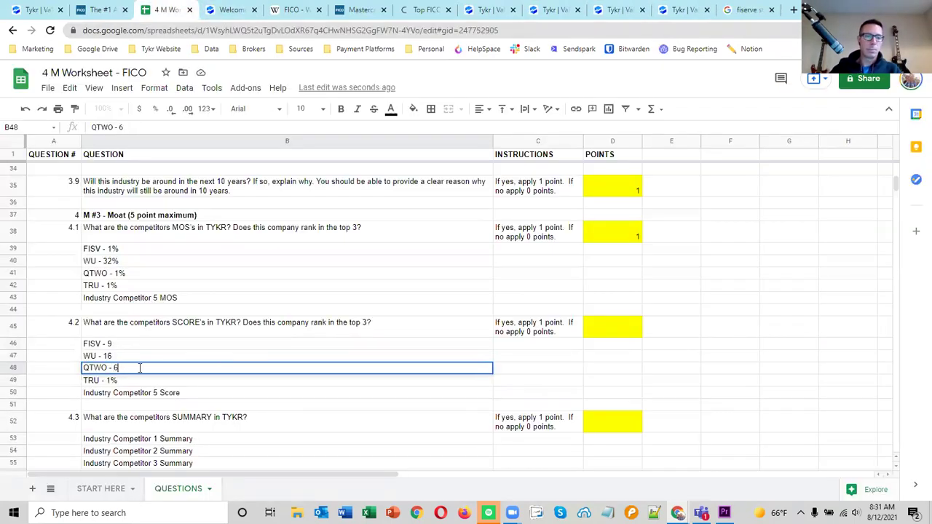
{"action": "type", "text": "6"}
{"action": "double_click", "coordinate": [136, 380]}
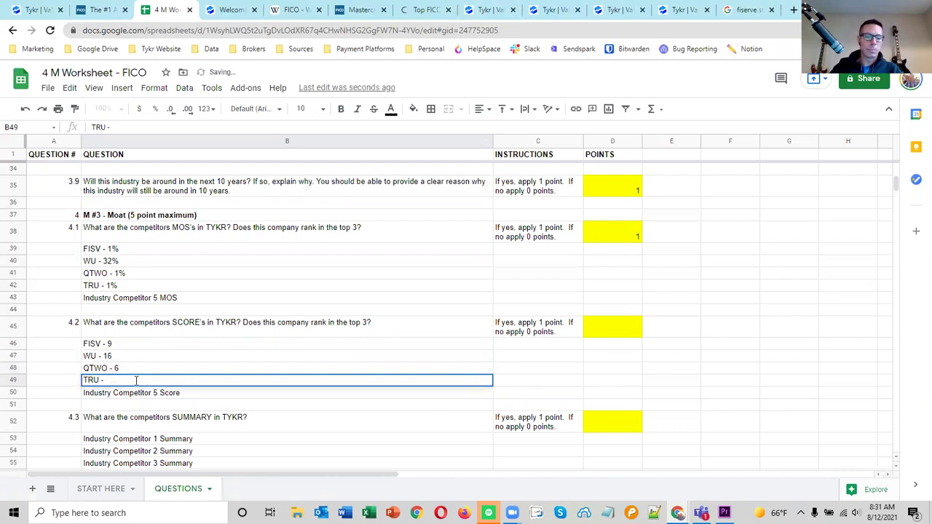
{"action": "type", "text": "12"}
Award 1 point to question 4.2 about the competitors' scores.
{"action": "left_click", "coordinate": [617, 320]}
{"action": "type", "text": "1"}
{"action": "left_click", "coordinate": [724, 313]}
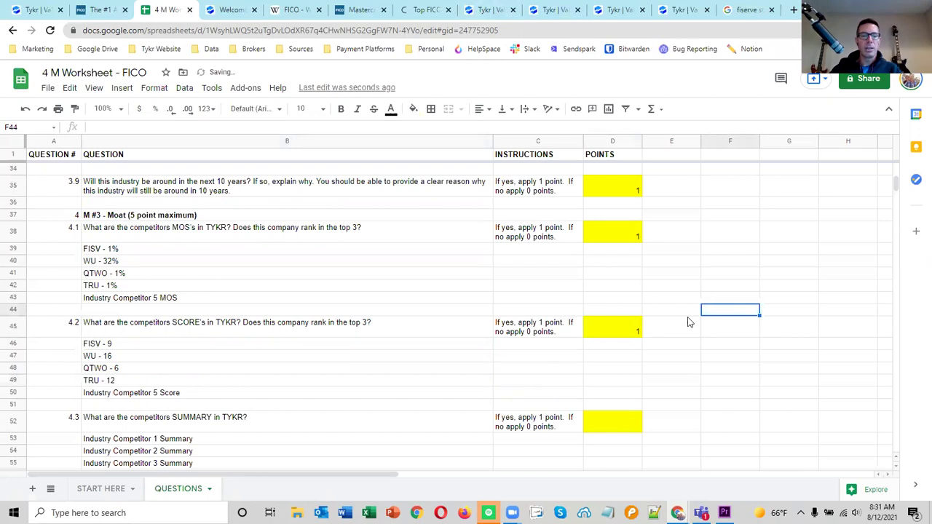
{"action": "left_click", "coordinate": [129, 356]}
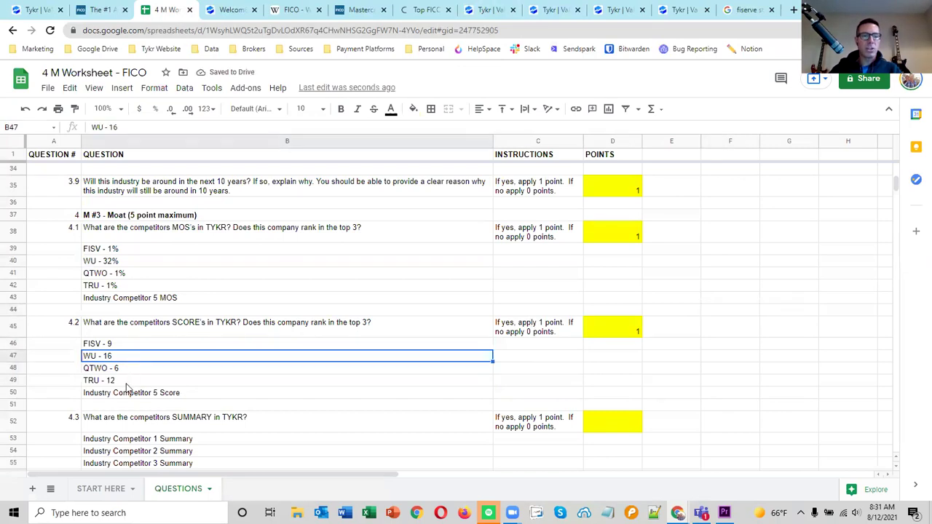
{"action": "left_click", "coordinate": [127, 384]}
{"action": "left_click", "coordinate": [133, 358]}
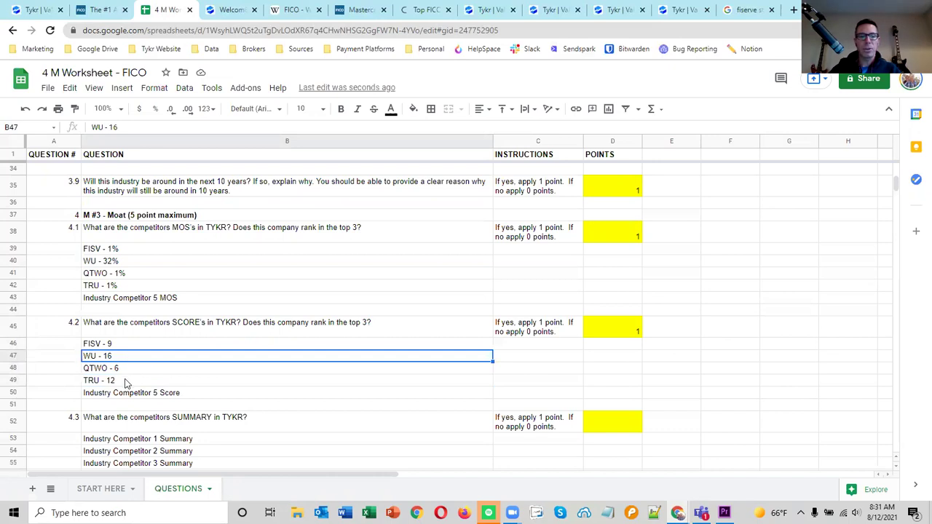
{"action": "left_click", "coordinate": [128, 384]}
{"action": "left_click", "coordinate": [141, 358]}
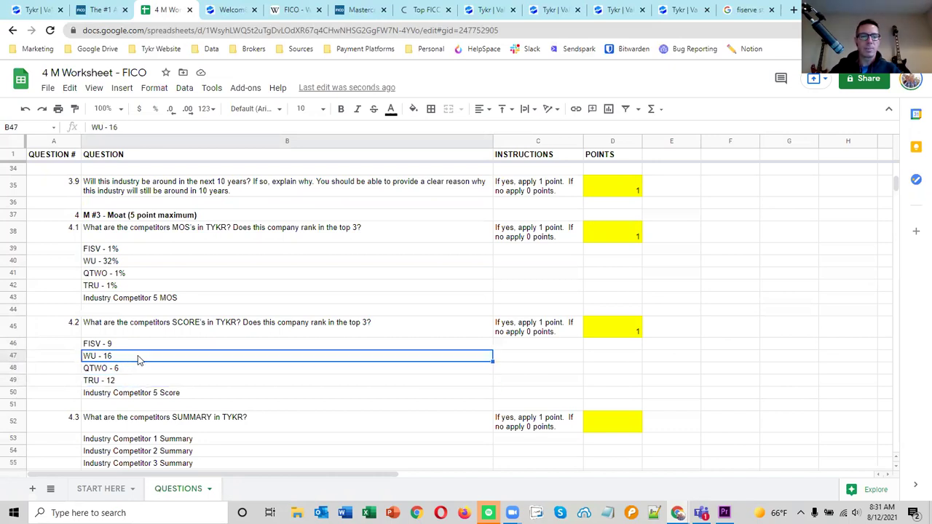
{"action": "left_click", "coordinate": [136, 382]}
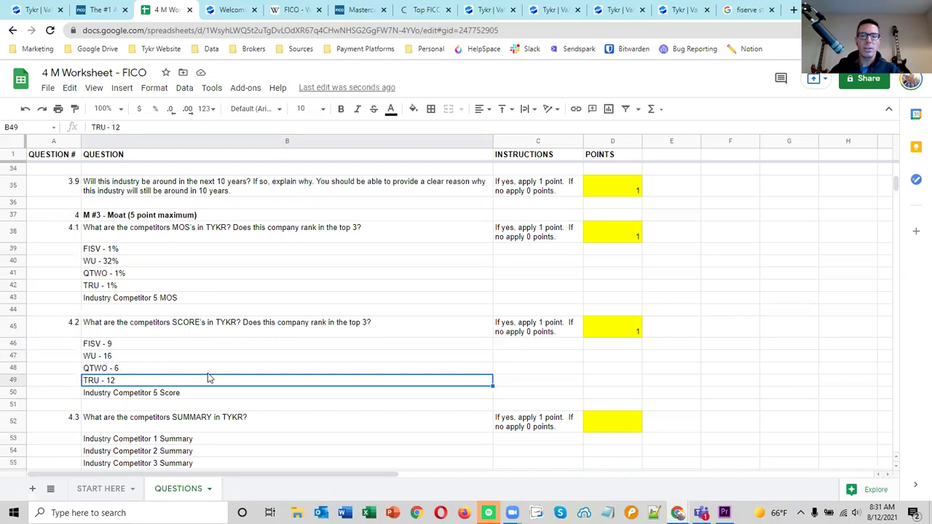
Copy the four competitor entries from question 4.2 over the first four summary placeholders under question 4.3.
{"action": "scroll", "coordinate": [208, 373], "scroll_direction": "down", "scroll_amount": 2}
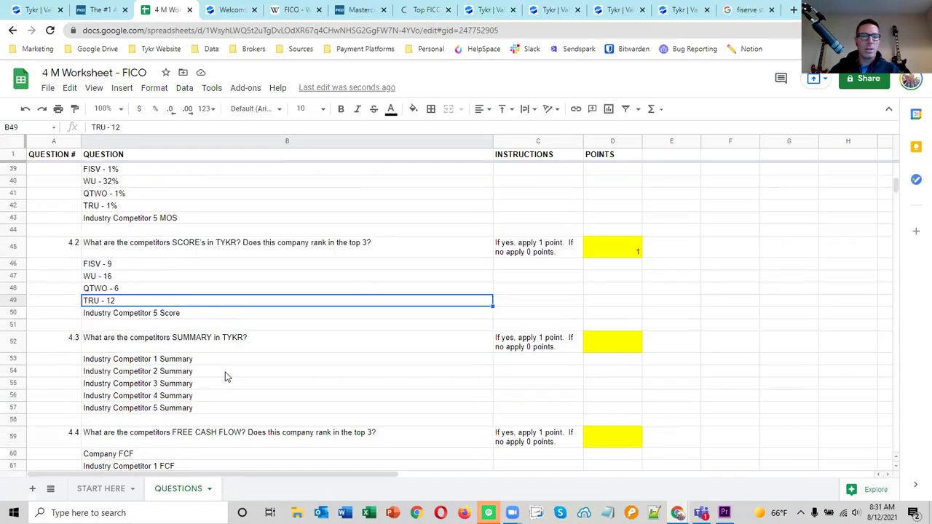
{"action": "scroll", "coordinate": [226, 376], "scroll_direction": "down", "scroll_amount": 1}
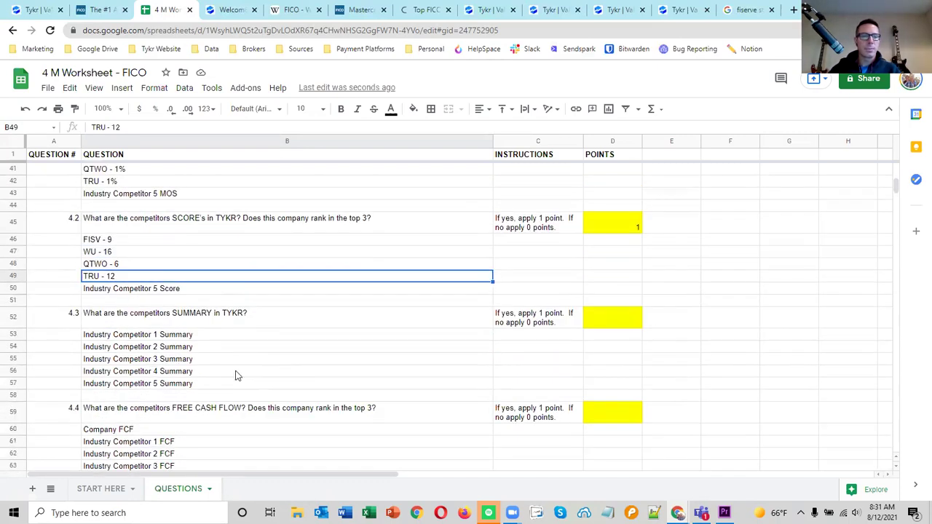
{"action": "scroll", "coordinate": [231, 372], "scroll_direction": "down", "scroll_amount": 1}
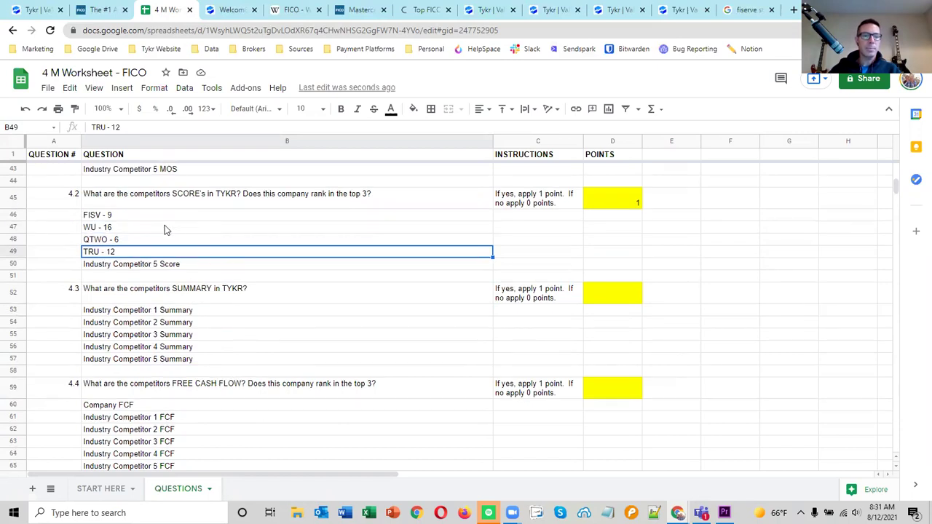
{"action": "left_click", "coordinate": [143, 217]}
{"action": "left_click", "coordinate": [141, 254], "text": "shift"}
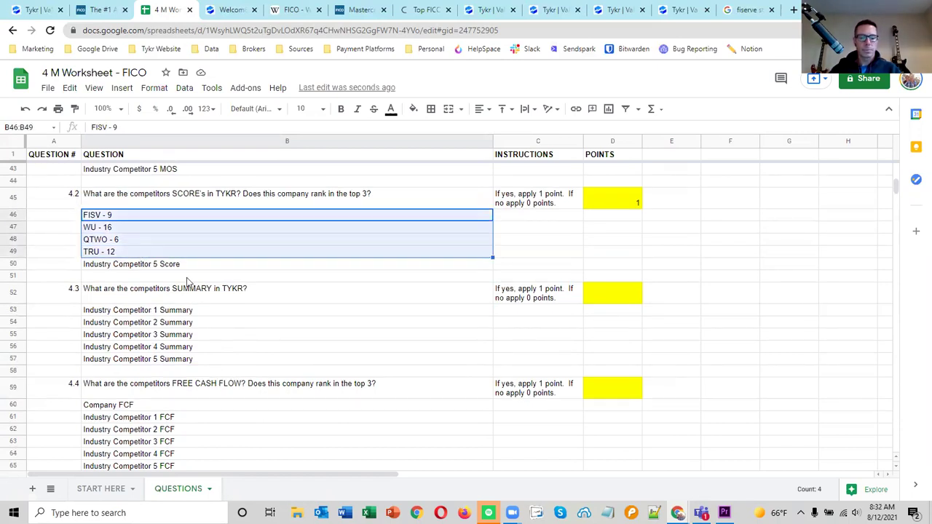
{"action": "key", "text": "ctrl+c"}
{"action": "left_click", "coordinate": [189, 311]}
{"action": "key", "text": "ctrl+v"}
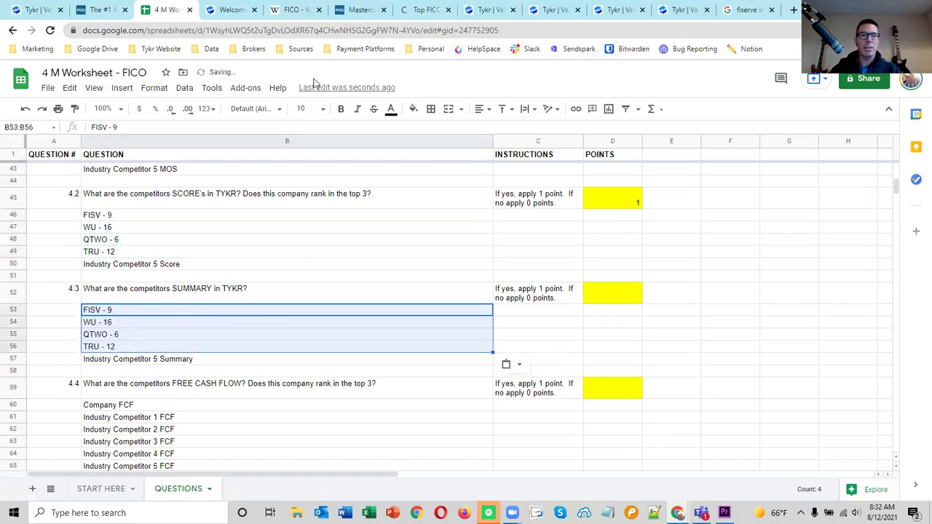
Look up the four competitors' summaries in Tykr and change the first two question 4.3 entries to "FISV - Overpriced" and "WU - Watch".
{"action": "left_click", "coordinate": [480, 13]}
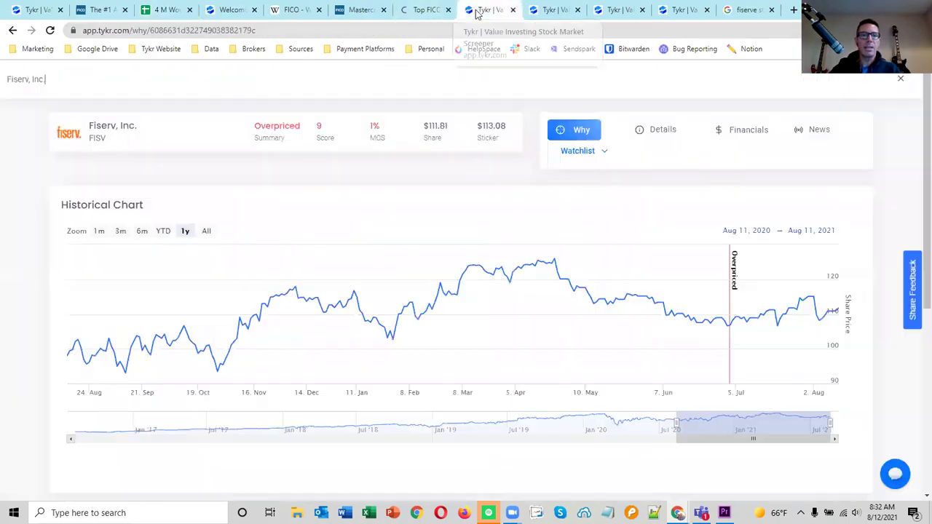
{"action": "left_click", "coordinate": [554, 15]}
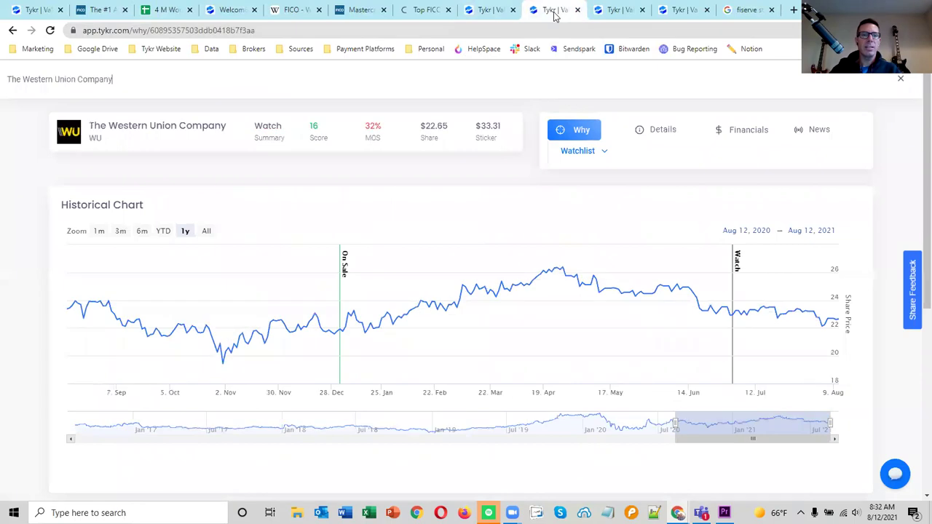
{"action": "left_click", "coordinate": [620, 16]}
{"action": "left_click", "coordinate": [681, 11]}
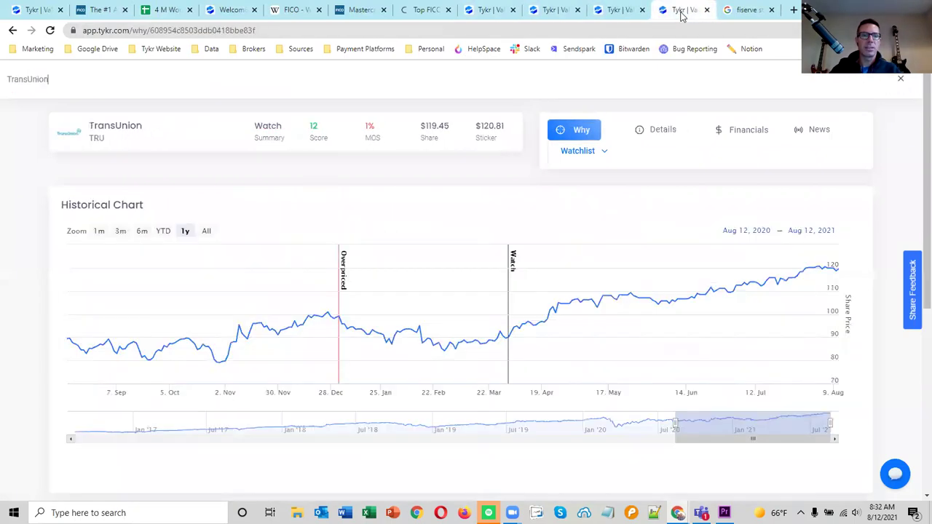
{"action": "left_click", "coordinate": [174, 14]}
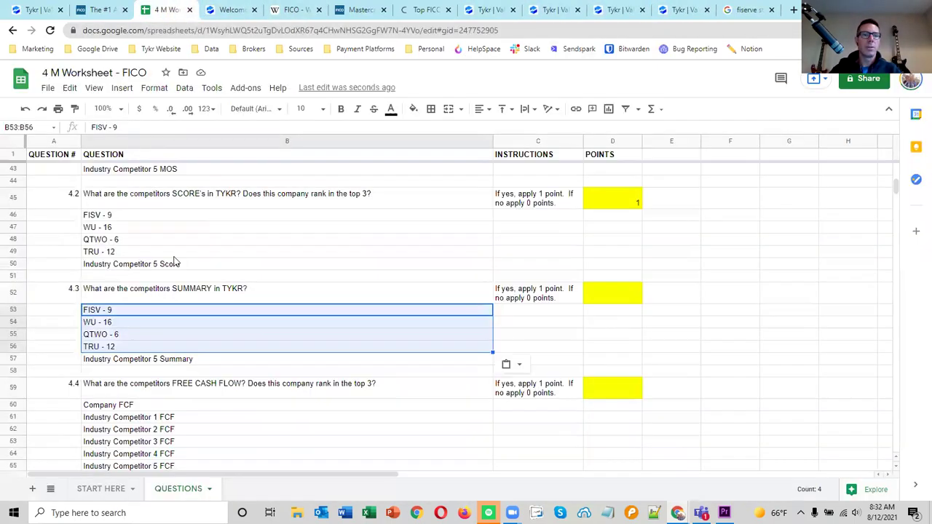
{"action": "left_click", "coordinate": [125, 313]}
{"action": "double_click", "coordinate": [125, 311]}
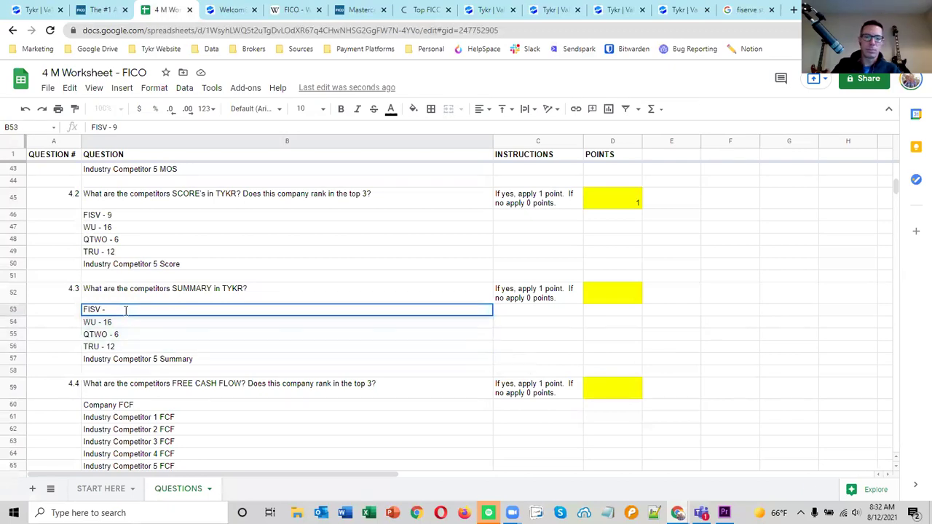
{"action": "type", "text": "Overpriced"}
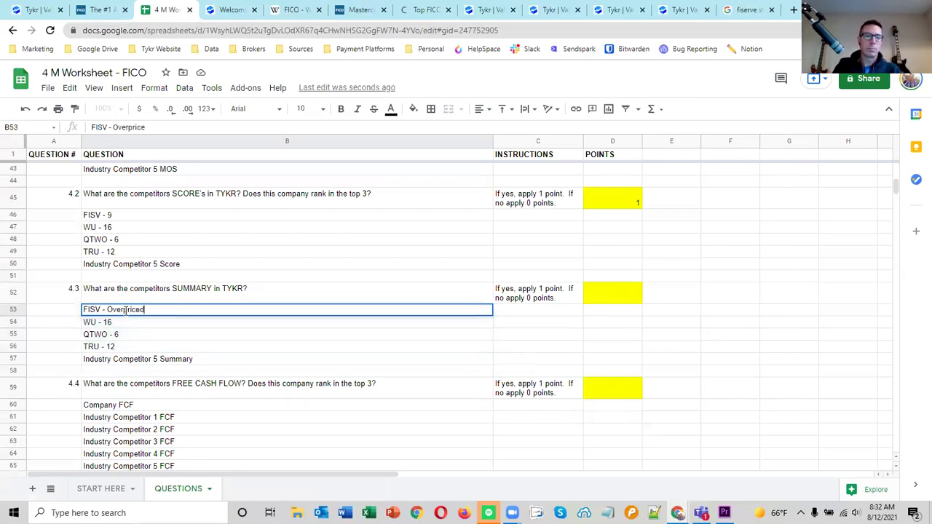
{"action": "left_click", "coordinate": [124, 326]}
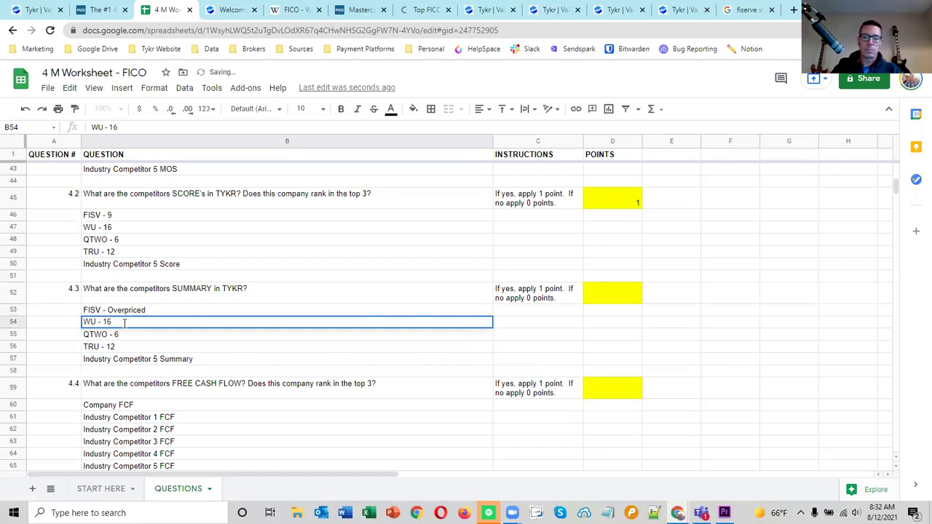
{"action": "type", "text": "Watch"}
Change the Q2 Holdings and TransUnion entries under question 4.3 to "QTWO - Overpriced" and "TRU - Watch".
{"action": "double_click", "coordinate": [138, 335]}
{"action": "key", "text": "BackSpace"}
{"action": "type", "text": "Overpriced"}
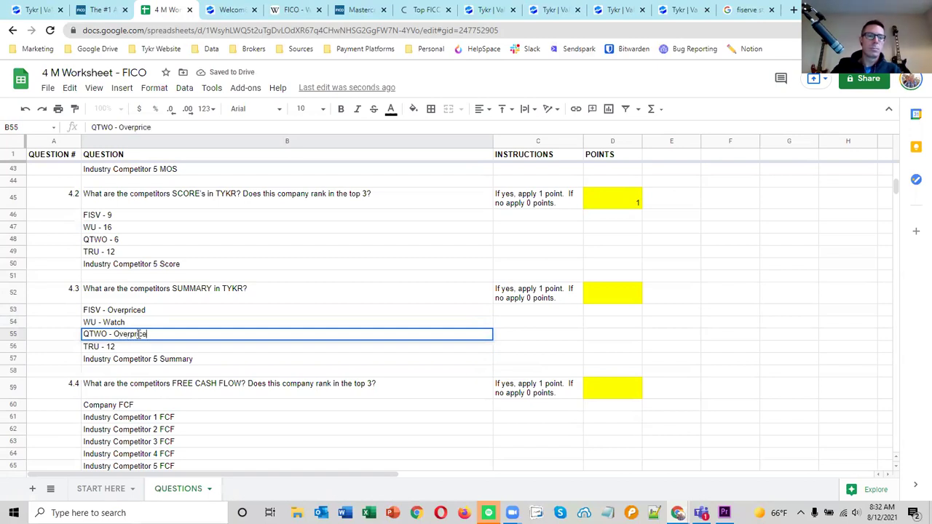
{"action": "double_click", "coordinate": [135, 346]}
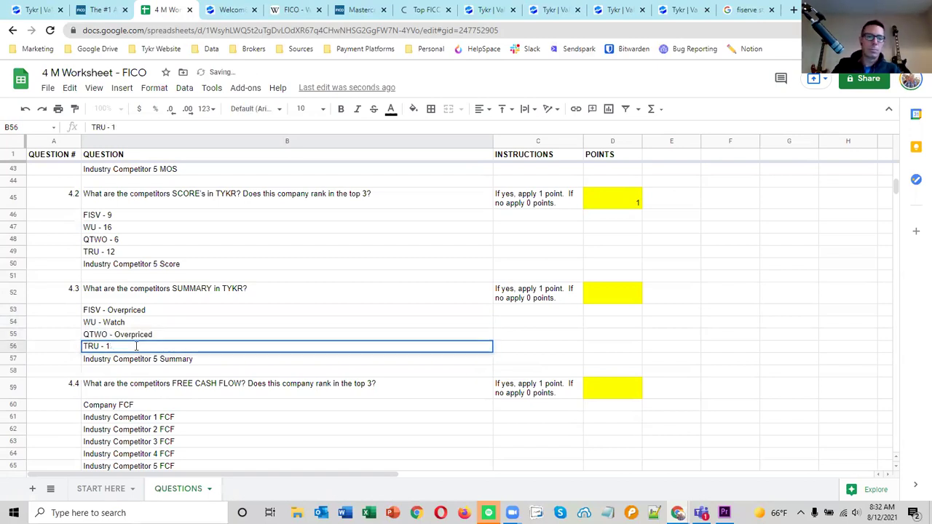
{"action": "type", "text": "Watch"}
{"action": "key", "text": "Return"}
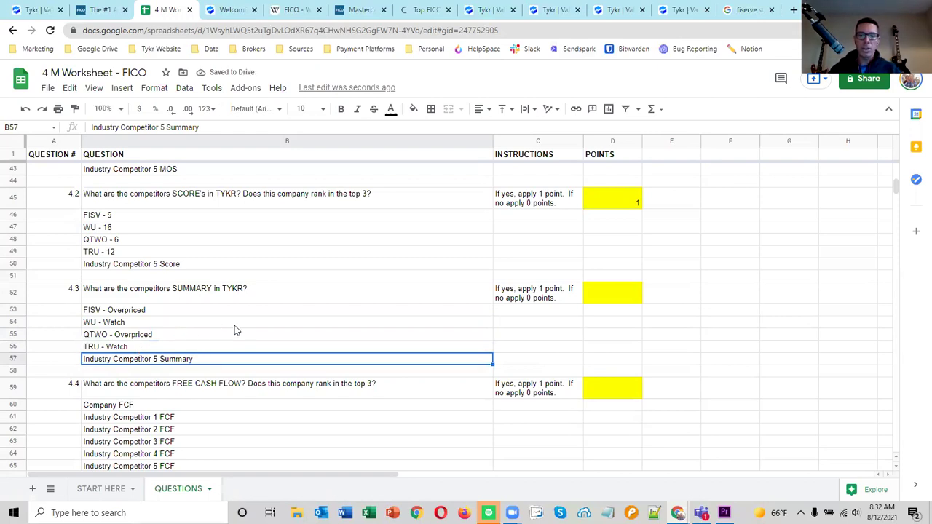
Award 1 point to question 4.3 about the competitors' summaries.
{"action": "left_click", "coordinate": [147, 326]}
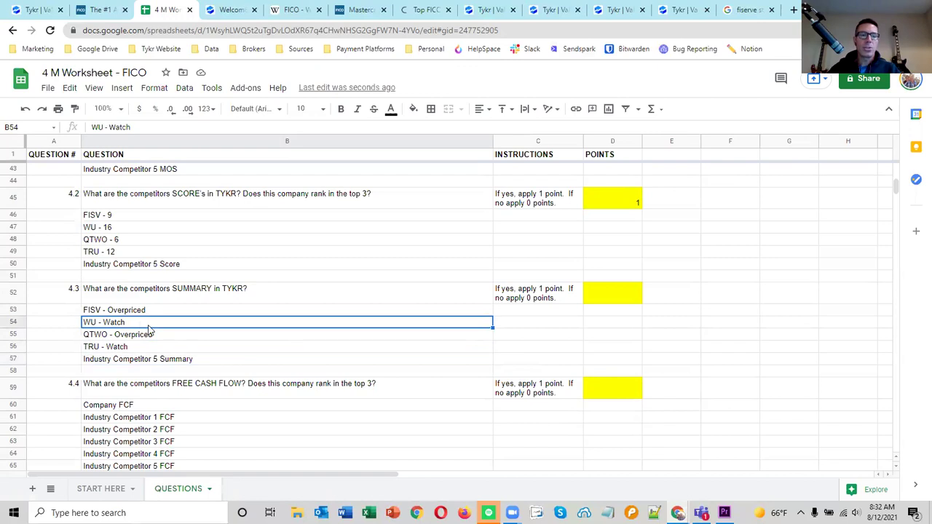
{"action": "left_click", "coordinate": [171, 348]}
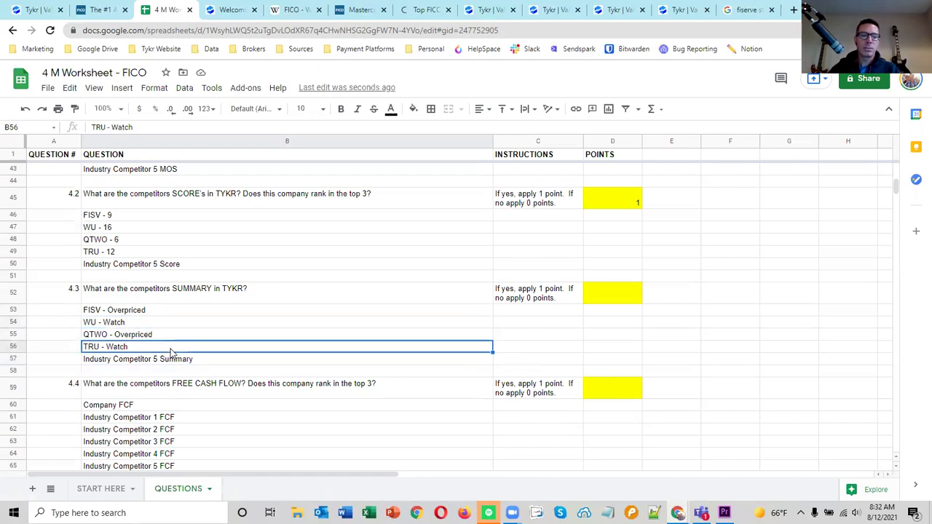
{"action": "left_click", "coordinate": [179, 325]}
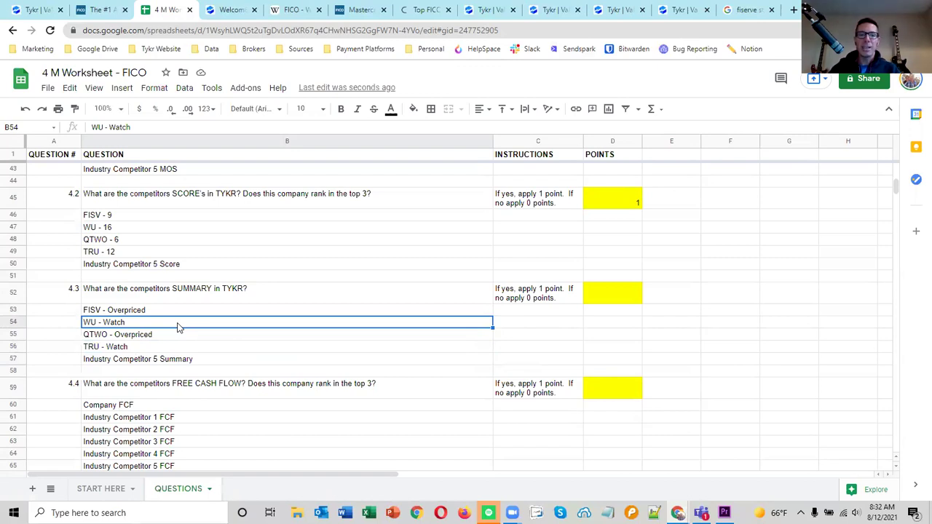
{"action": "left_click", "coordinate": [602, 297]}
{"action": "type", "text": "1"}
{"action": "left_click", "coordinate": [720, 312]}
Look up FICO's latest yearly free cash flow in its Tykr financials for question 4.4.
{"action": "scroll", "coordinate": [721, 316], "scroll_direction": "down", "scroll_amount": 3}
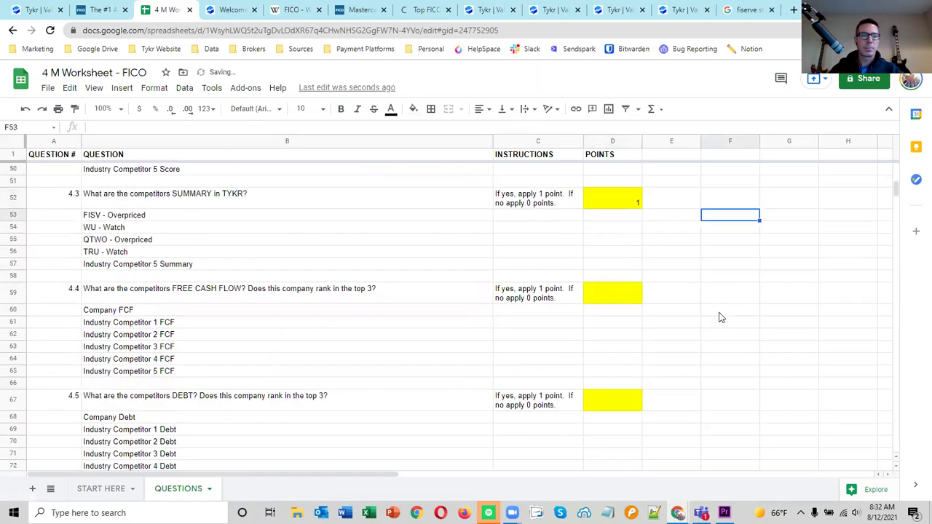
{"action": "scroll", "coordinate": [328, 303], "scroll_direction": "down", "scroll_amount": 2}
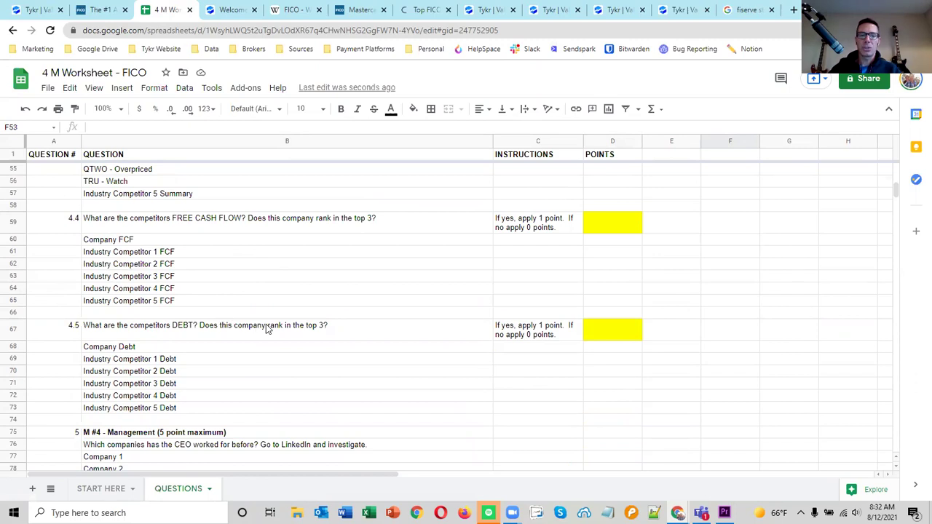
{"action": "left_click", "coordinate": [181, 241]}
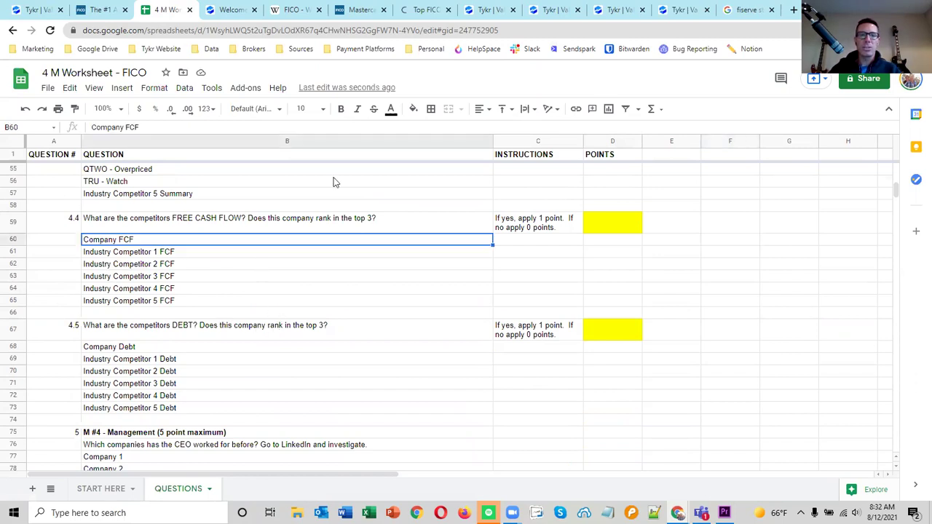
{"action": "left_click", "coordinate": [33, 11]}
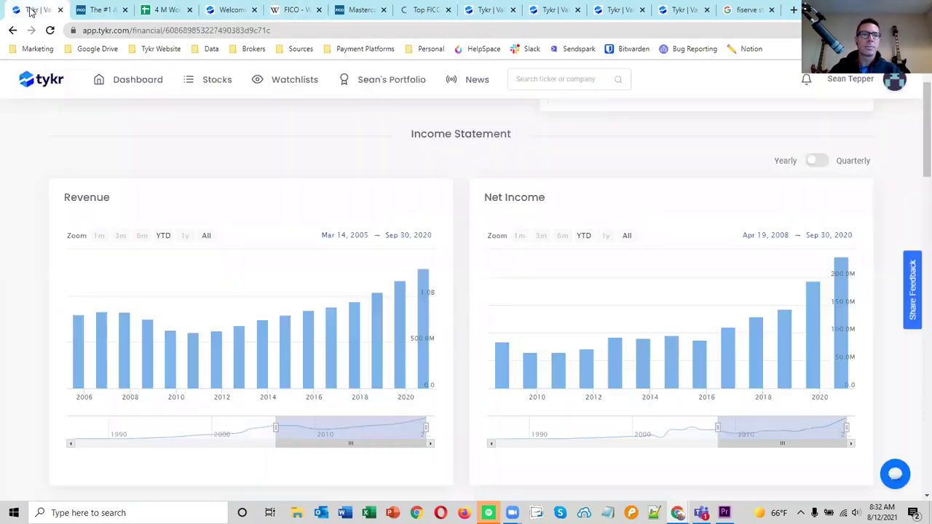
{"action": "scroll", "coordinate": [474, 243], "scroll_direction": "up", "scroll_amount": 1}
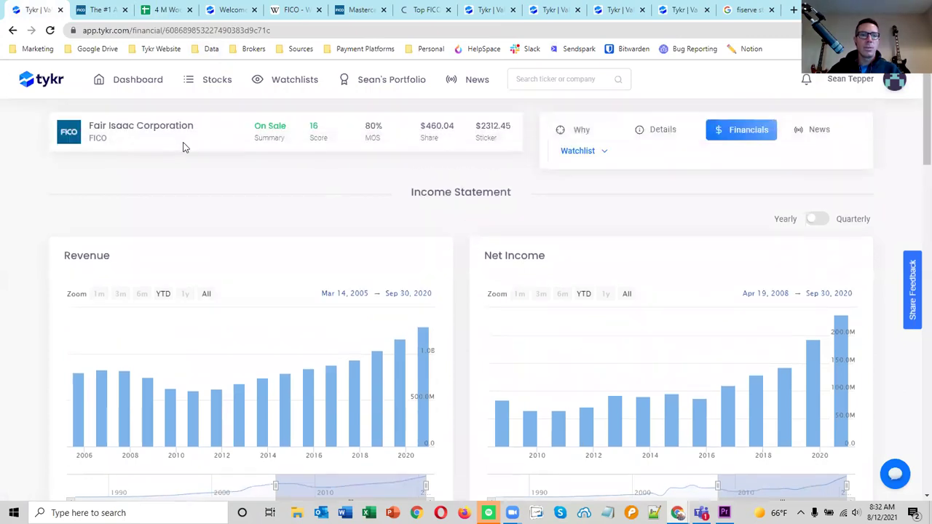
{"action": "scroll", "coordinate": [388, 212], "scroll_direction": "down", "scroll_amount": 5}
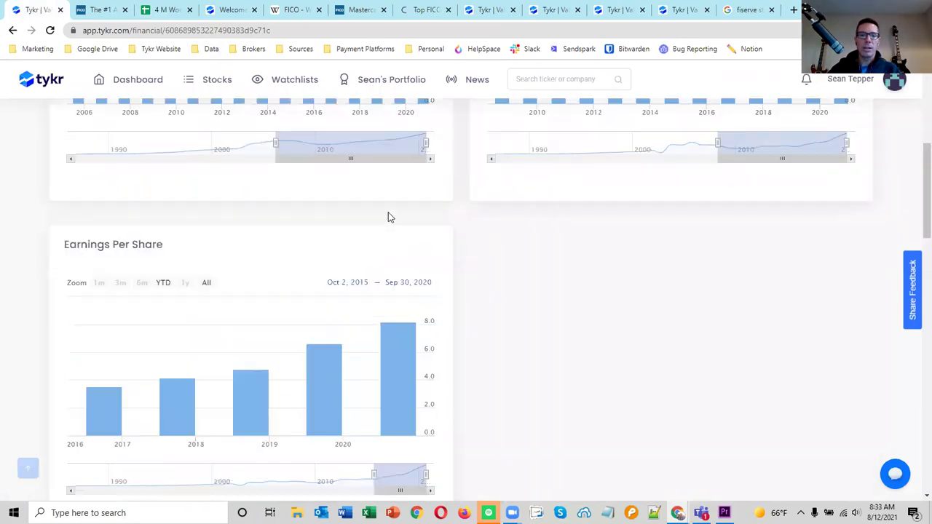
{"action": "scroll", "coordinate": [427, 190], "scroll_direction": "down", "scroll_amount": 5}
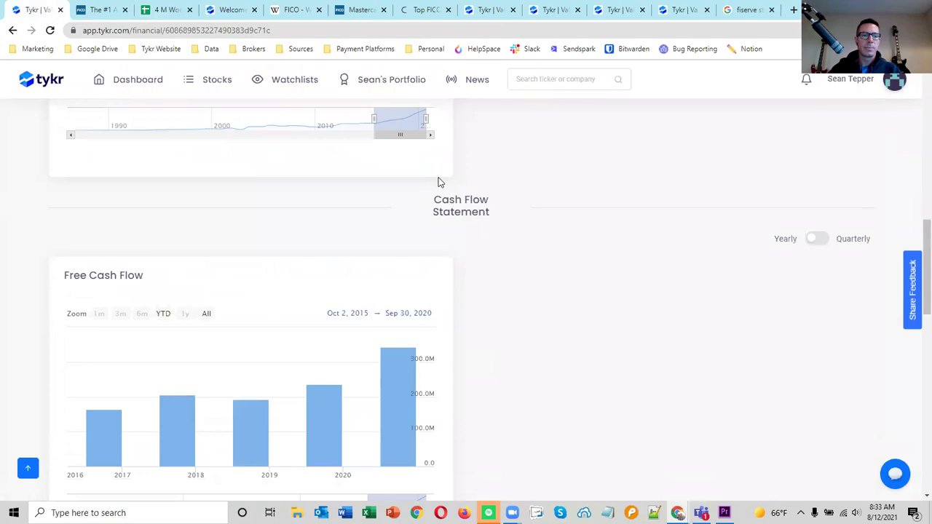
{"action": "mouse_move", "coordinate": [404, 258]}
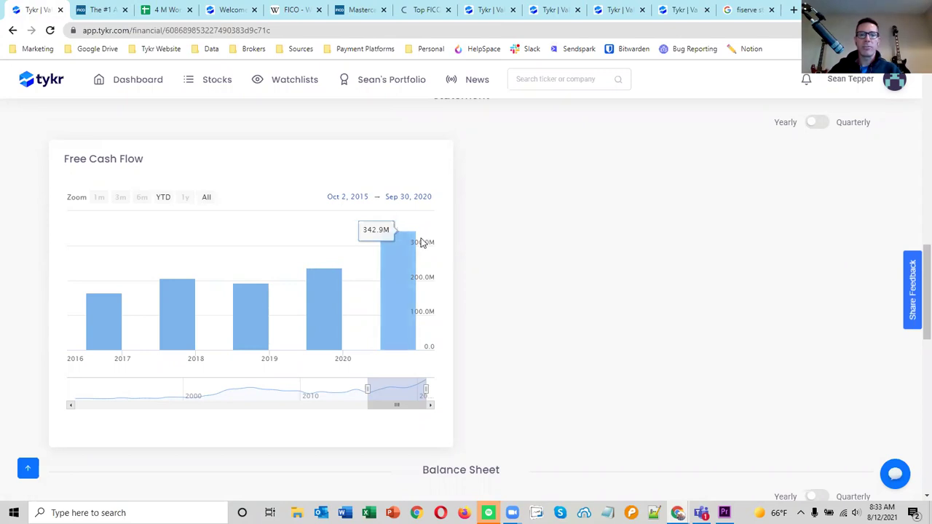
Replace the company FCF placeholder under question 4.4 of the worksheet with "FICO - $342M".
{"action": "left_click", "coordinate": [162, 10]}
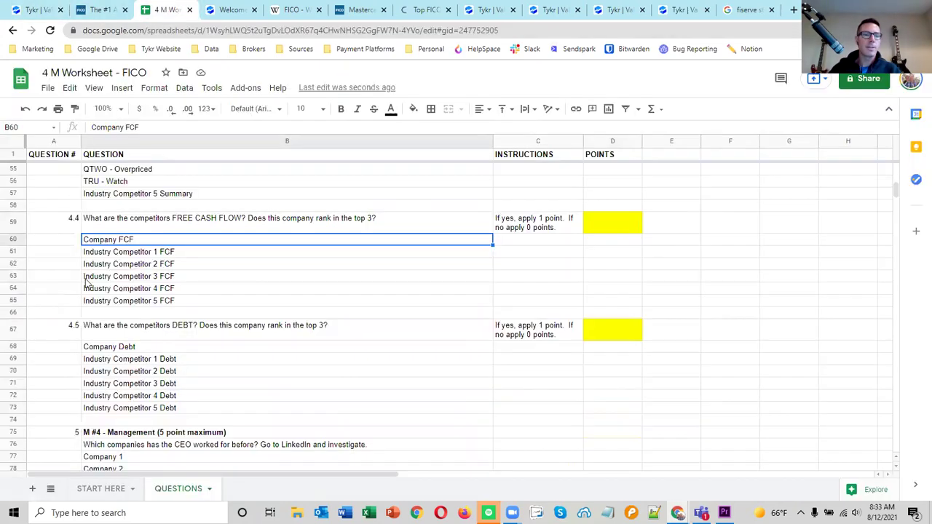
{"action": "double_click", "coordinate": [151, 240]}
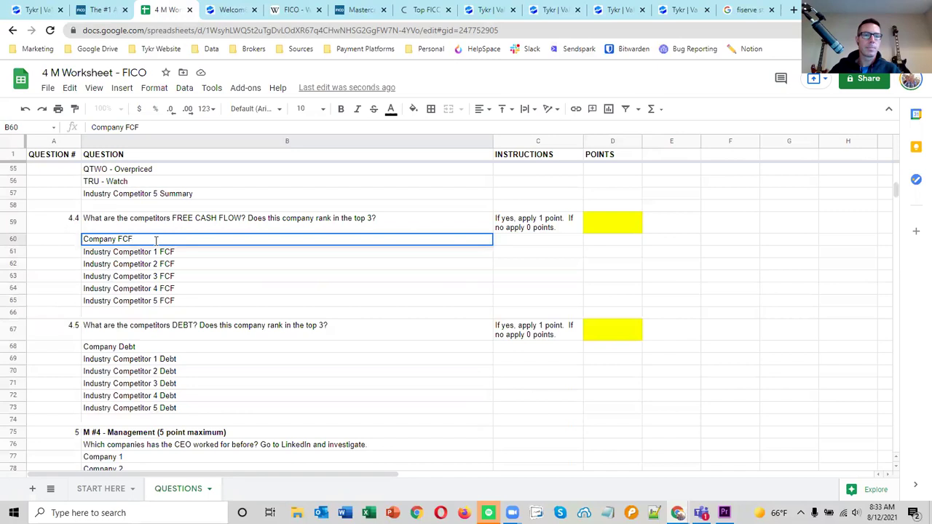
{"action": "left_click_drag", "start_coordinate": [155, 241], "coordinate": [80, 245]}
{"action": "type", "text": "FICO - $342M"}
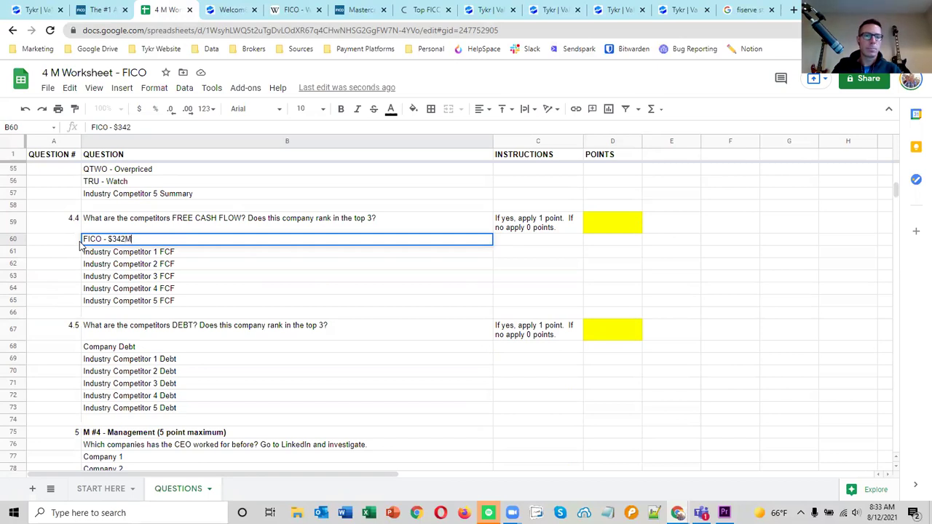
{"action": "key", "text": "Return"}
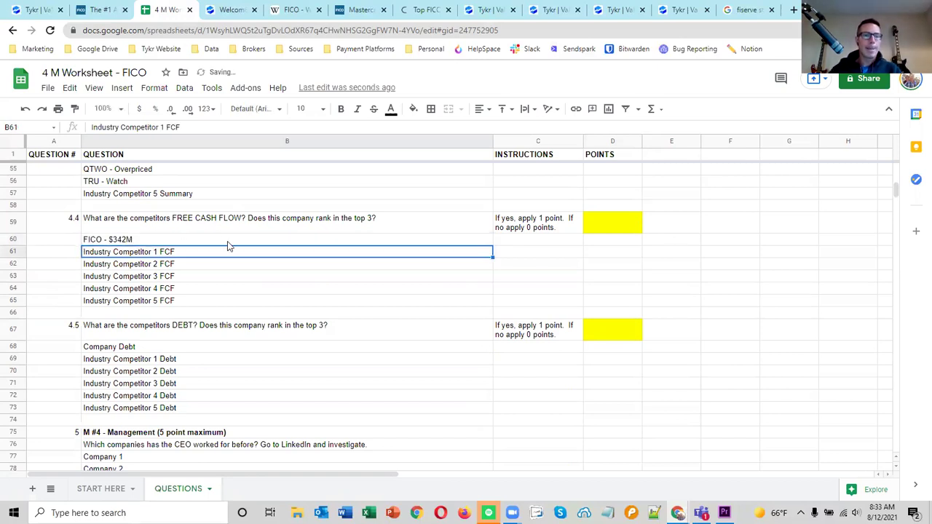
Copy the four competitor entries from question 4.3 over the first four competitor FCF placeholders under question 4.4.
{"action": "scroll", "coordinate": [222, 242], "scroll_direction": "up", "scroll_amount": 3}
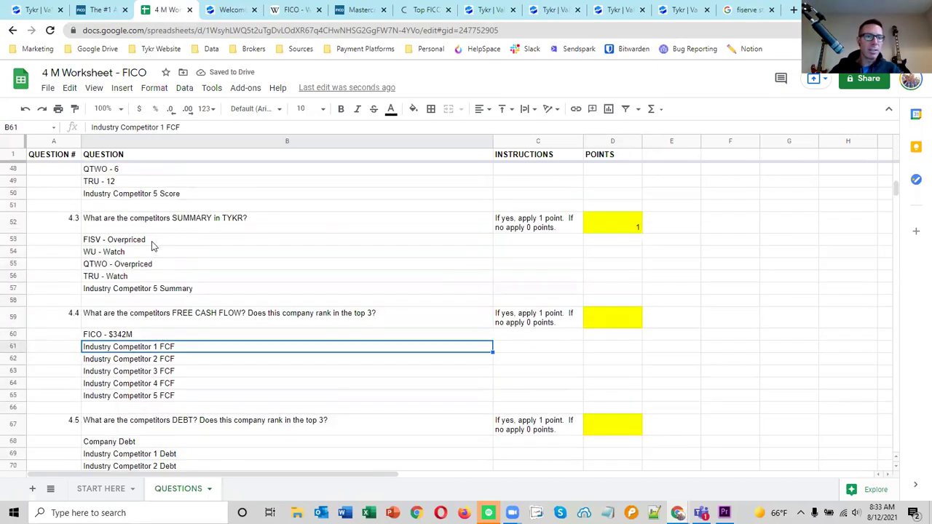
{"action": "left_click_drag", "start_coordinate": [151, 241], "coordinate": [143, 283]}
{"action": "key", "text": "ctrl+c"}
{"action": "scroll", "coordinate": [225, 298], "scroll_direction": "down", "scroll_amount": 2}
{"action": "left_click", "coordinate": [175, 279]}
{"action": "key", "text": "ctrl+v"}
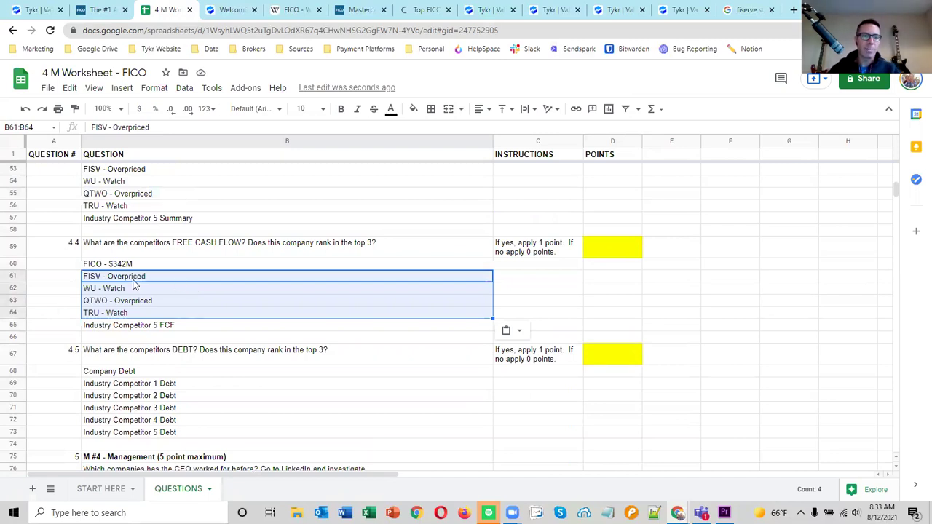
Open the Tykr financials of Fiserv, Western Union, Q2 Holdings and TransUnion.
{"action": "left_click", "coordinate": [478, 15]}
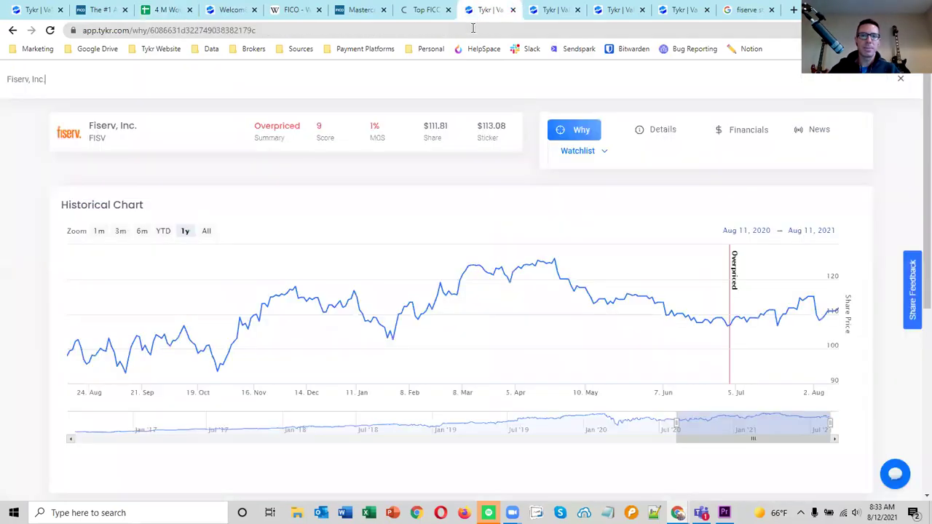
{"action": "left_click", "coordinate": [745, 137]}
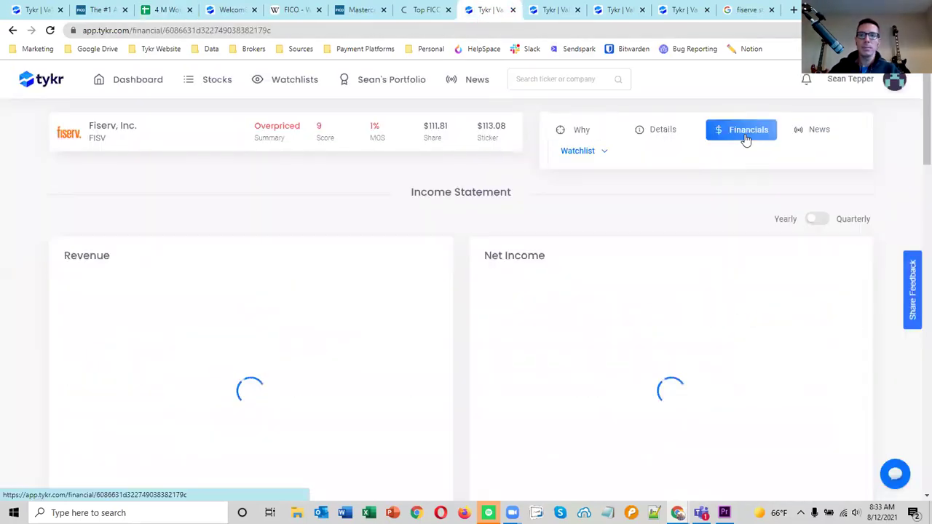
{"action": "left_click", "coordinate": [553, 10]}
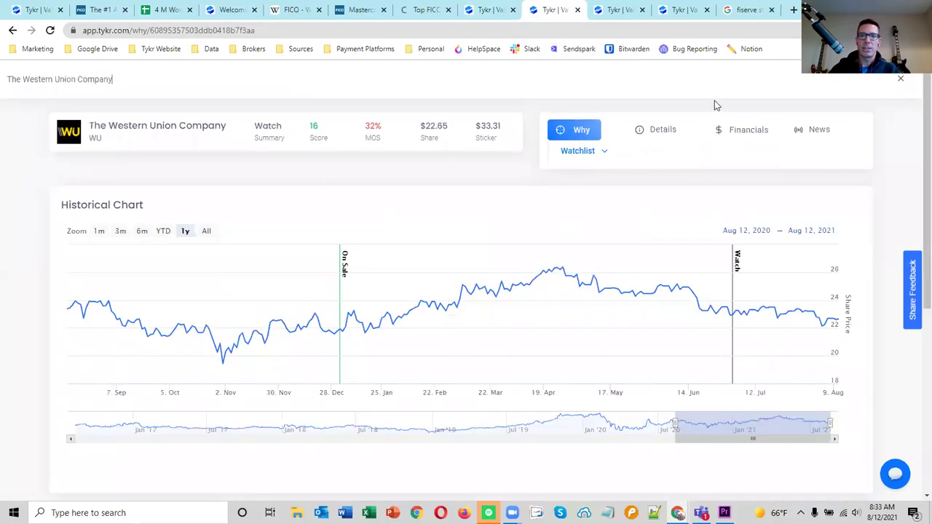
{"action": "left_click", "coordinate": [740, 131]}
{"action": "left_click", "coordinate": [622, 10]}
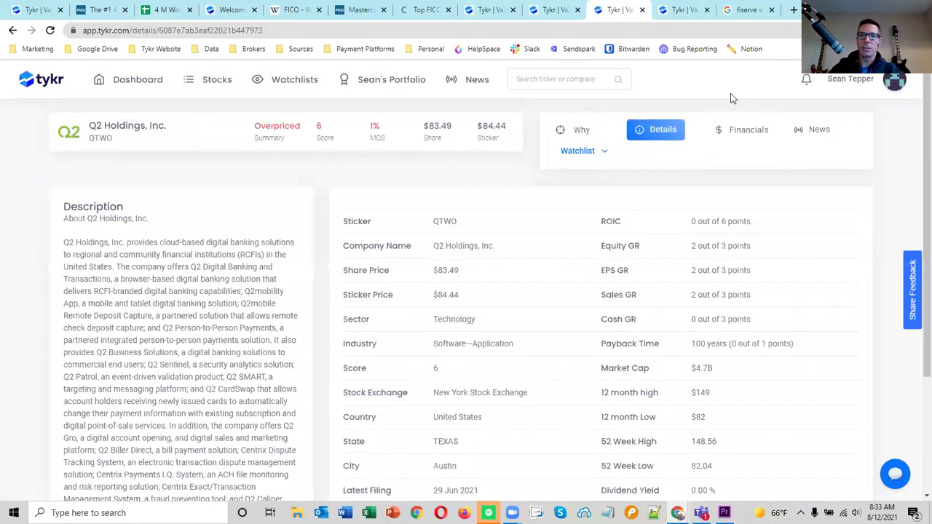
{"action": "left_click", "coordinate": [738, 134]}
{"action": "left_click", "coordinate": [687, 12]}
{"action": "left_click", "coordinate": [735, 129]}
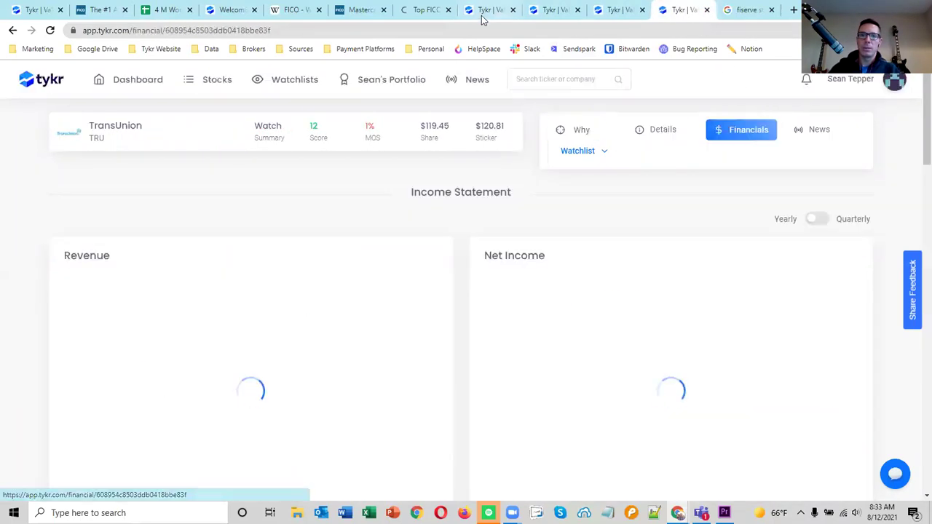
Look up Fiserv's latest yearly free cash flow in Tykr and change its question 4.4 entry to "FISV - $3.2B".
{"action": "left_click", "coordinate": [483, 10]}
{"action": "scroll", "coordinate": [305, 249], "scroll_direction": "down", "scroll_amount": 5}
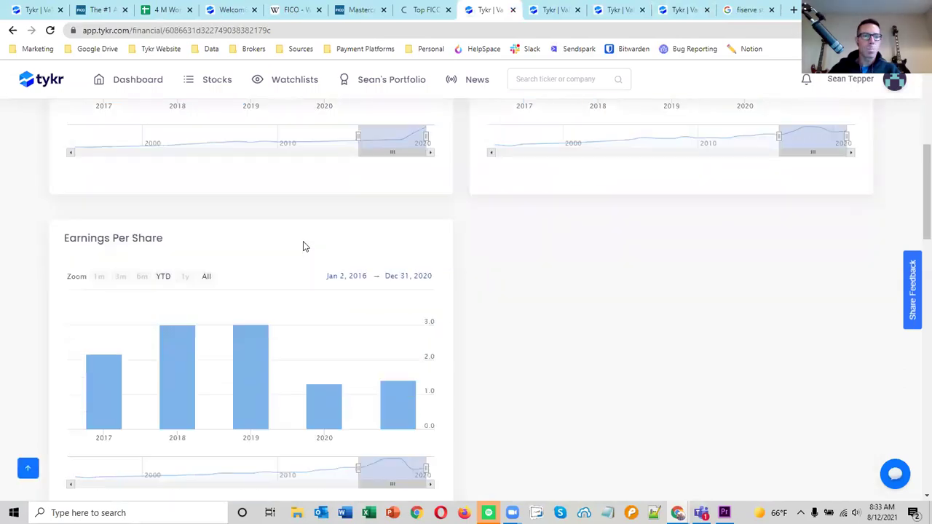
{"action": "scroll", "coordinate": [304, 241], "scroll_direction": "down", "scroll_amount": 7}
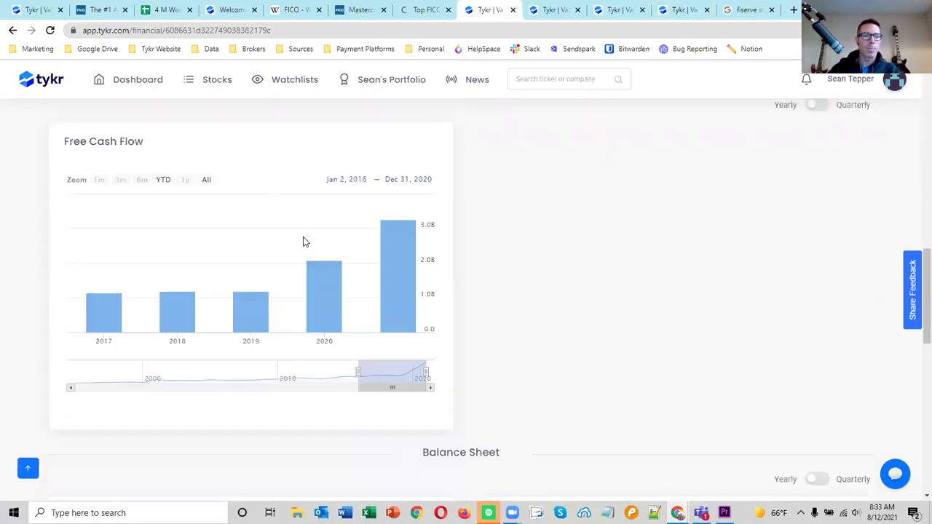
{"action": "scroll", "coordinate": [403, 228], "scroll_direction": "up", "scroll_amount": 8}
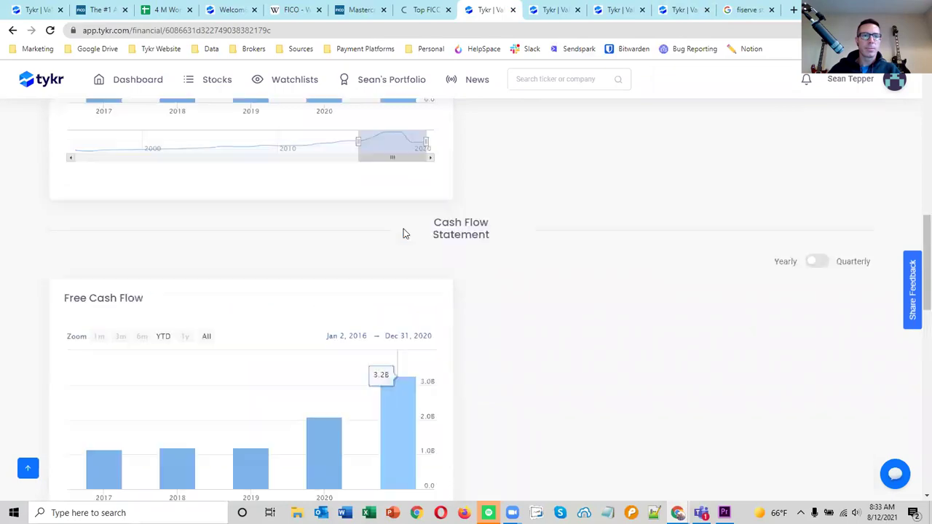
{"action": "scroll", "coordinate": [403, 228], "scroll_direction": "down", "scroll_amount": 6}
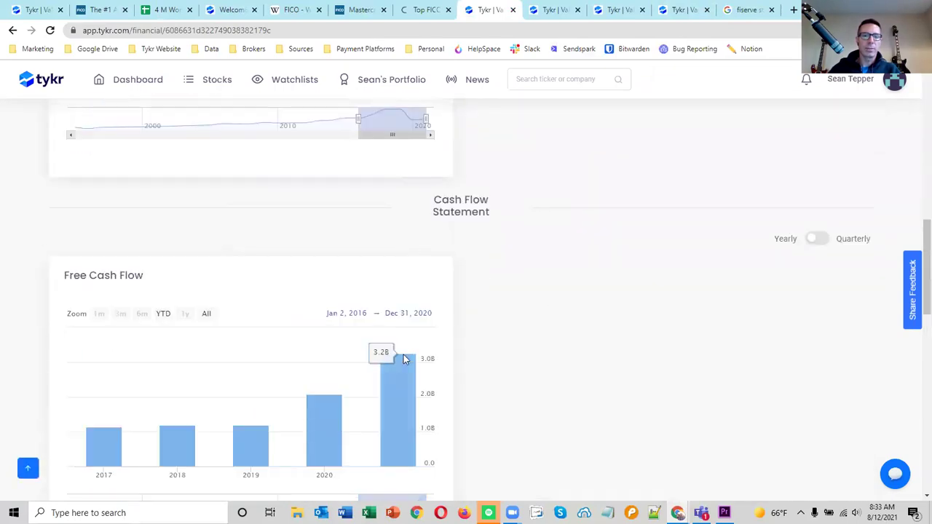
{"action": "left_click", "coordinate": [163, 10]}
{"action": "left_click", "coordinate": [133, 277]}
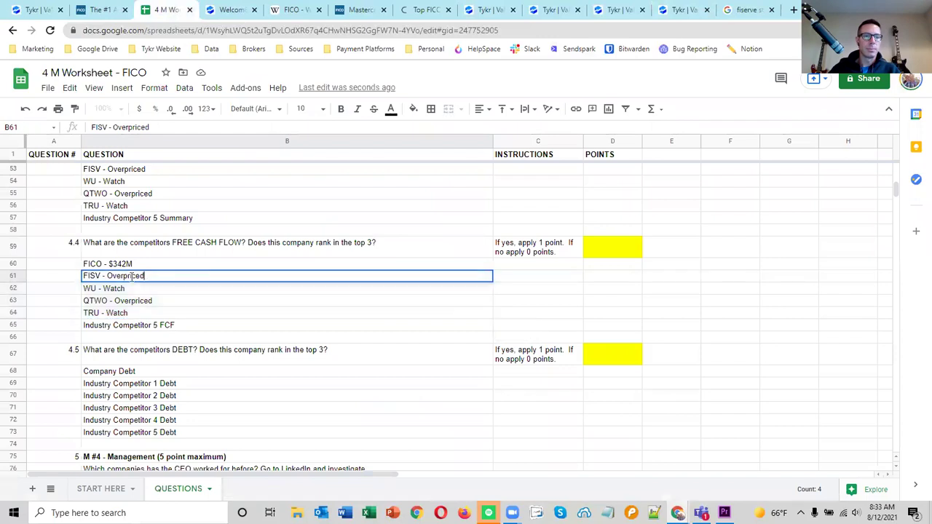
{"action": "double_click", "coordinate": [131, 277]}
{"action": "type", "text": "#"}
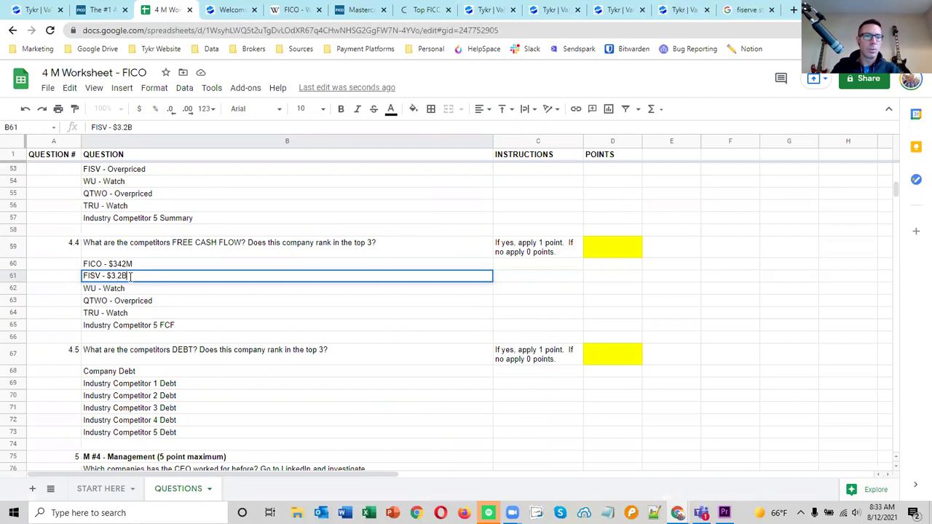
{"action": "key", "text": "Return"}
Look up Western Union's latest yearly free cash flow in Tykr and change its question 4.4 entry to "WU - $841M".
{"action": "left_click", "coordinate": [548, 12]}
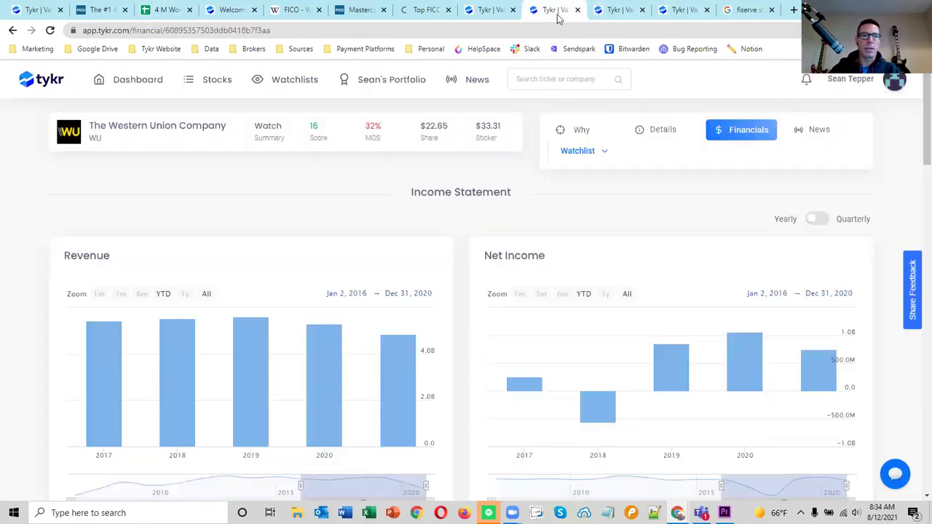
{"action": "scroll", "coordinate": [246, 196], "scroll_direction": "down", "scroll_amount": 8}
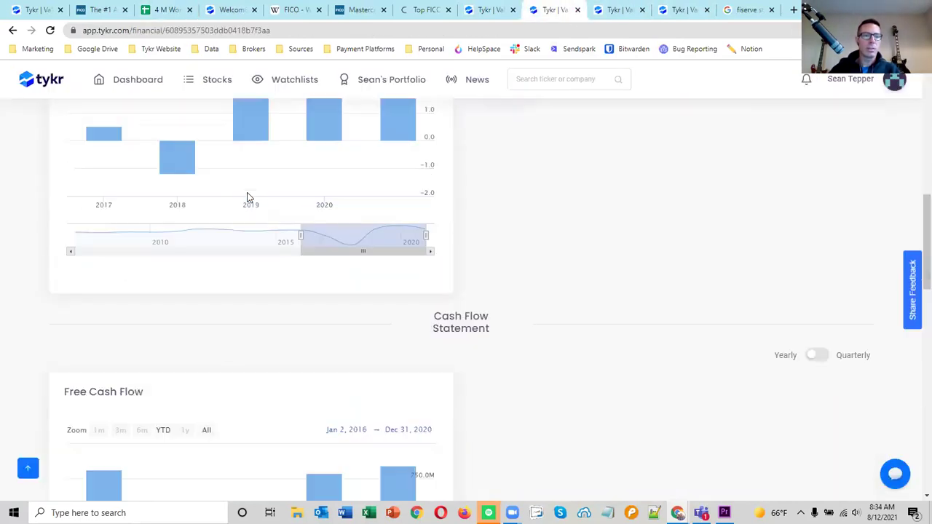
{"action": "scroll", "coordinate": [248, 197], "scroll_direction": "down", "scroll_amount": 2}
{"action": "mouse_move", "coordinate": [404, 332]}
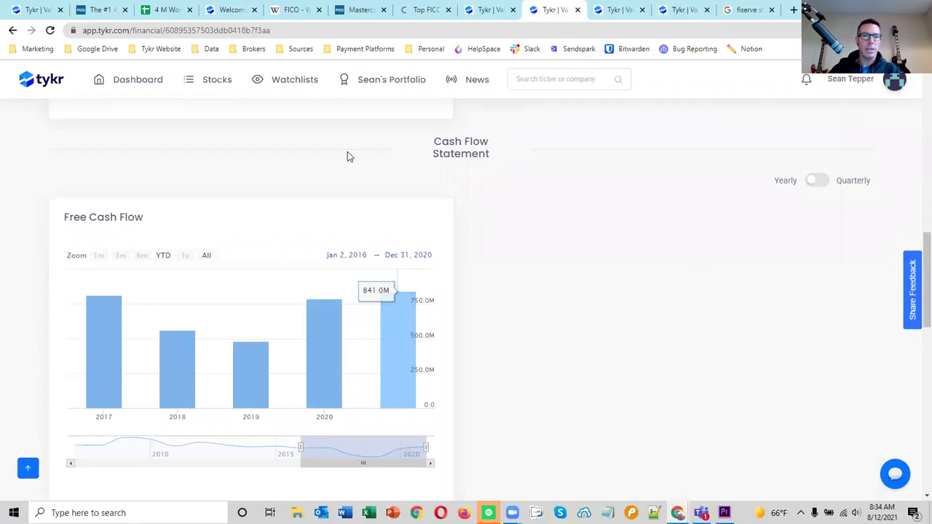
{"action": "left_click", "coordinate": [166, 11]}
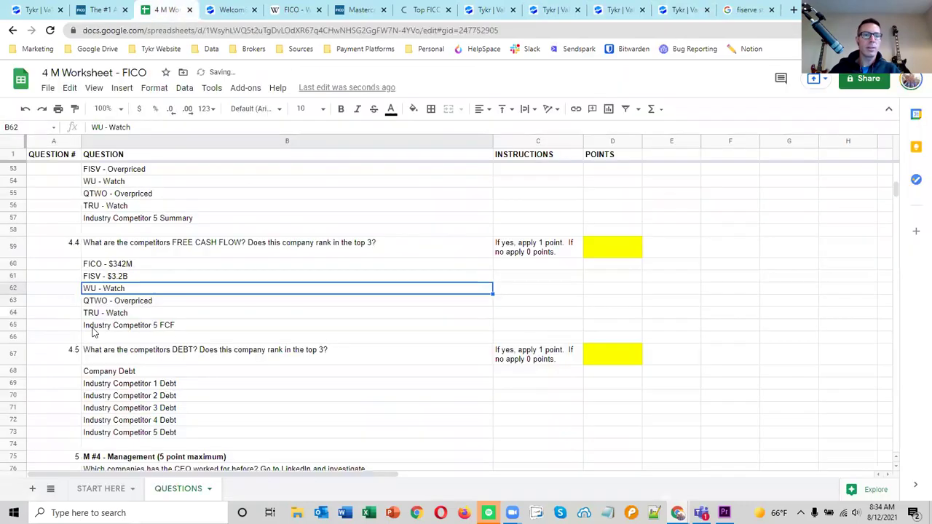
{"action": "double_click", "coordinate": [120, 290]}
{"action": "type", "text": "$841M"}
{"action": "key", "text": "Return"}
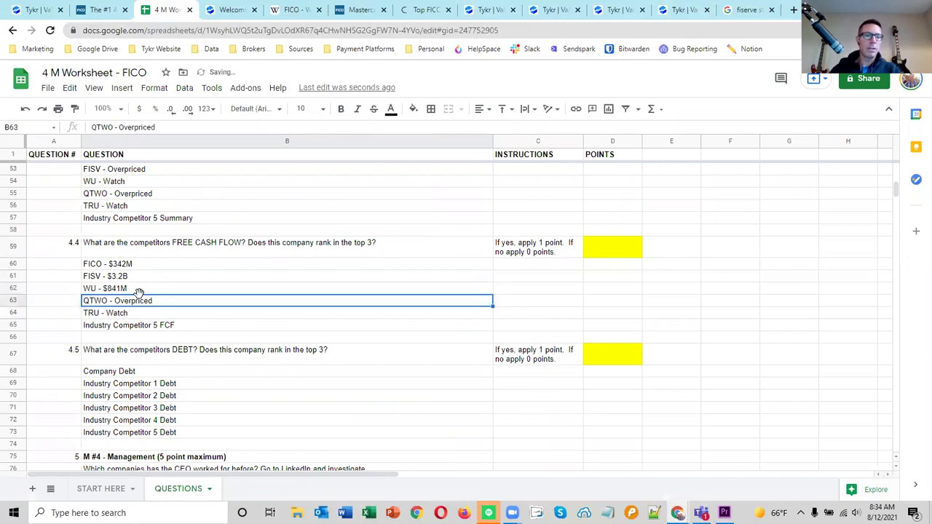
Look up Q2 Holdings' latest yearly free cash flow in Tykr and change its question 4.4 entry to "QTWO - -$27M".
{"action": "left_click", "coordinate": [617, 10]}
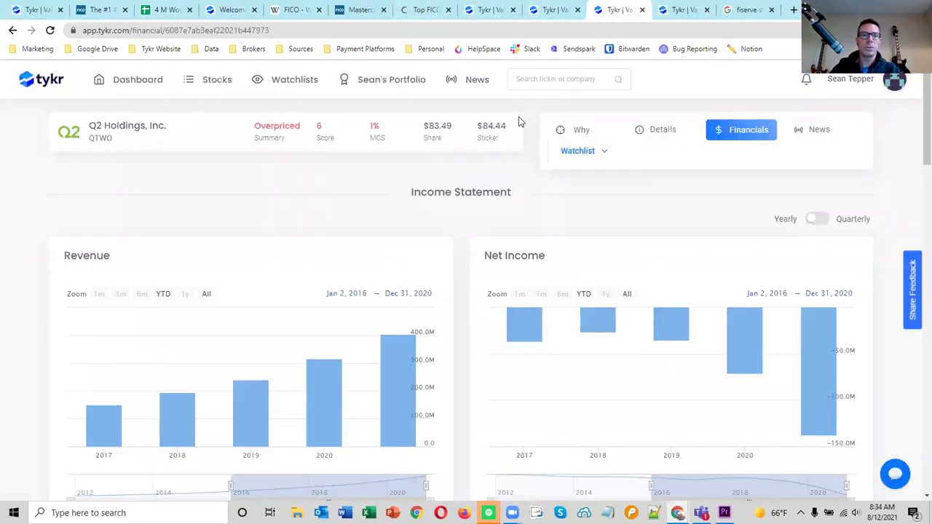
{"action": "scroll", "coordinate": [374, 229], "scroll_direction": "down", "scroll_amount": 5}
{"action": "scroll", "coordinate": [380, 223], "scroll_direction": "down", "scroll_amount": 3}
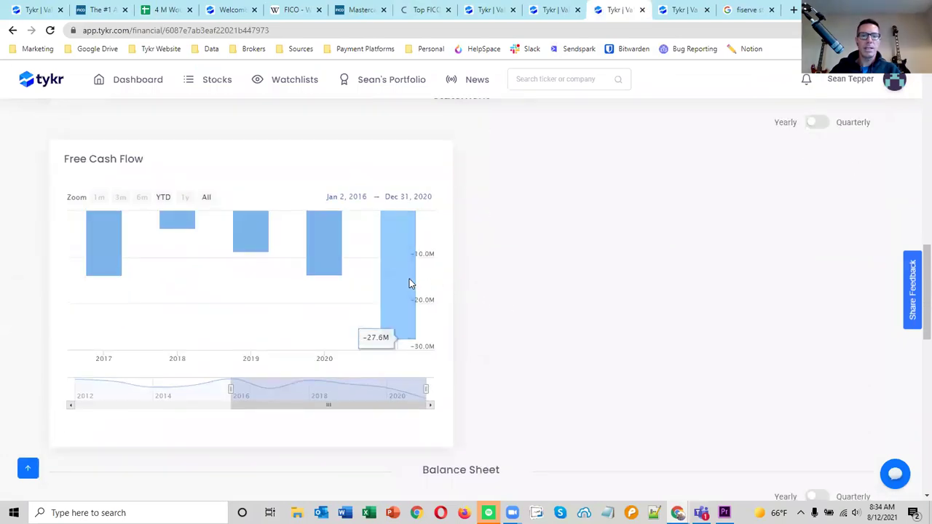
{"action": "left_click", "coordinate": [164, 9]}
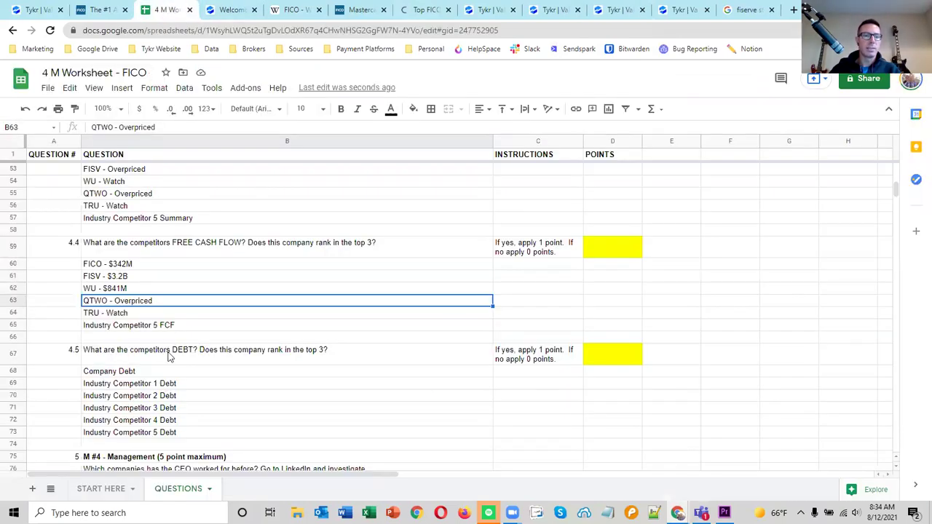
{"action": "double_click", "coordinate": [134, 304]}
{"action": "double_click", "coordinate": [134, 303]}
{"action": "type", "text": "$27M"}
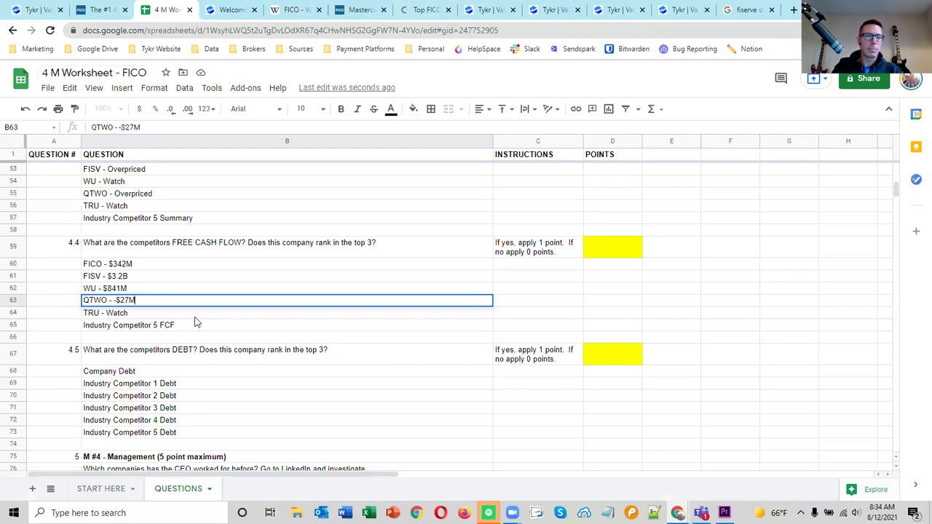
{"action": "key", "text": "Return"}
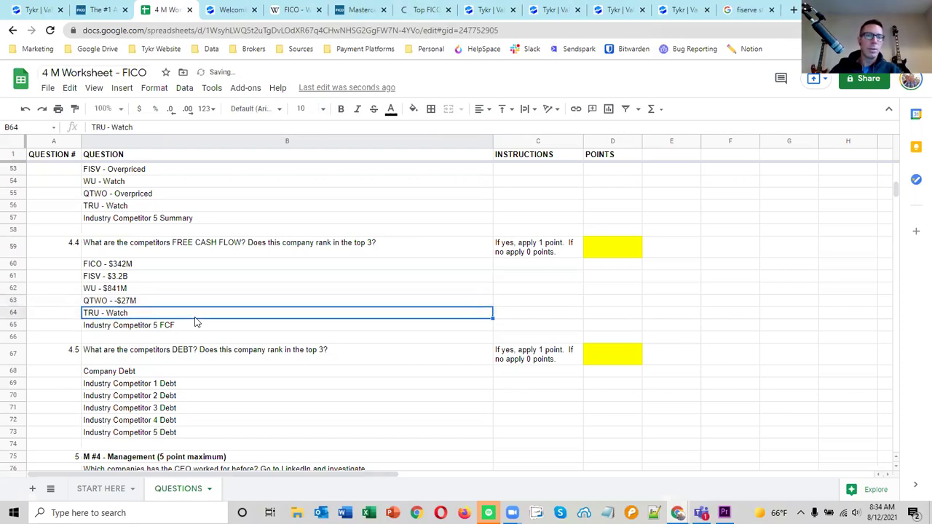
Look up TransUnion's latest yearly free cash flow in Tykr and change its question 4.4 entry to "TRU - $578M".
{"action": "left_click", "coordinate": [680, 9]}
{"action": "scroll", "coordinate": [429, 284], "scroll_direction": "down", "scroll_amount": 12}
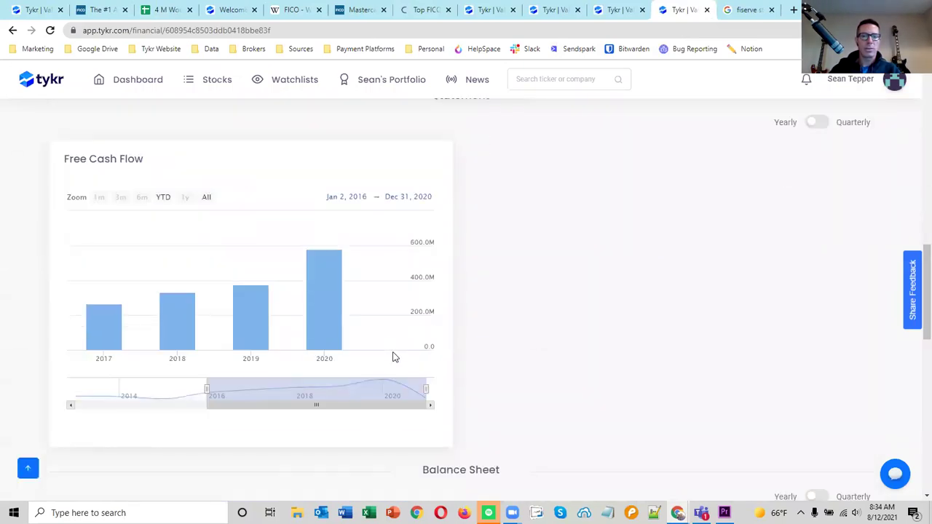
{"action": "mouse_move", "coordinate": [334, 284]}
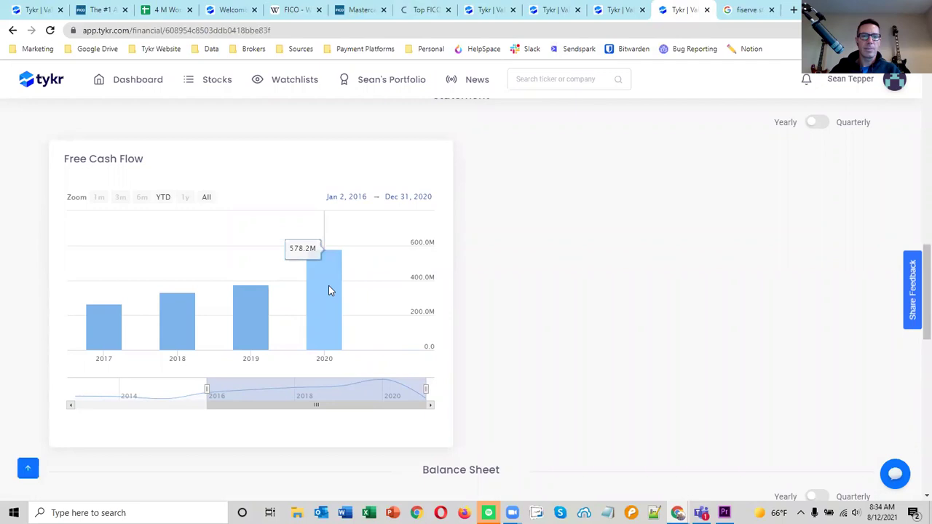
{"action": "left_click", "coordinate": [165, 10]}
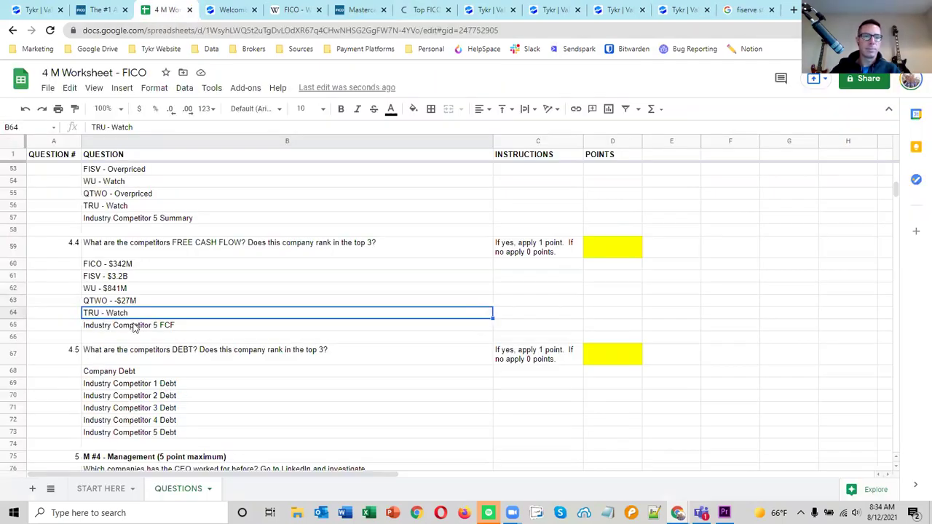
{"action": "double_click", "coordinate": [122, 315]}
{"action": "double_click", "coordinate": [117, 312]}
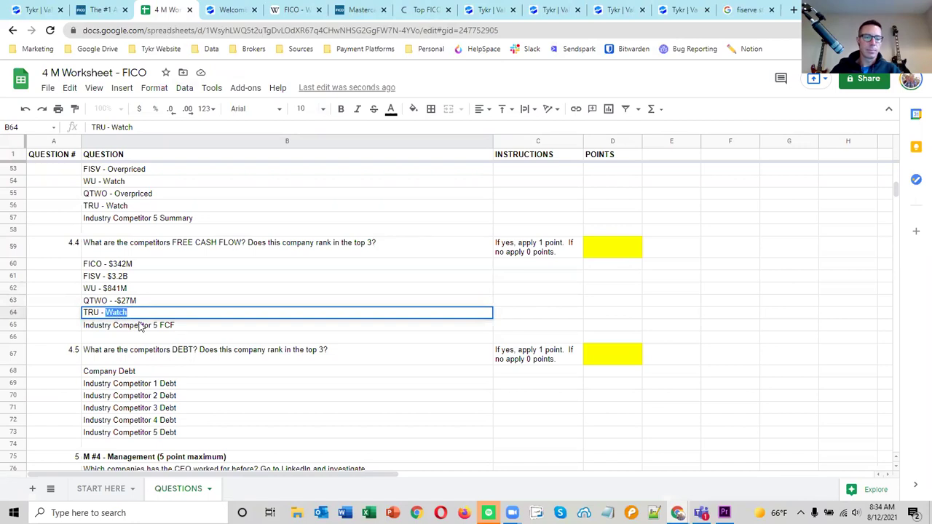
{"action": "type", "text": "$578M"}
{"action": "key", "text": "Return"}
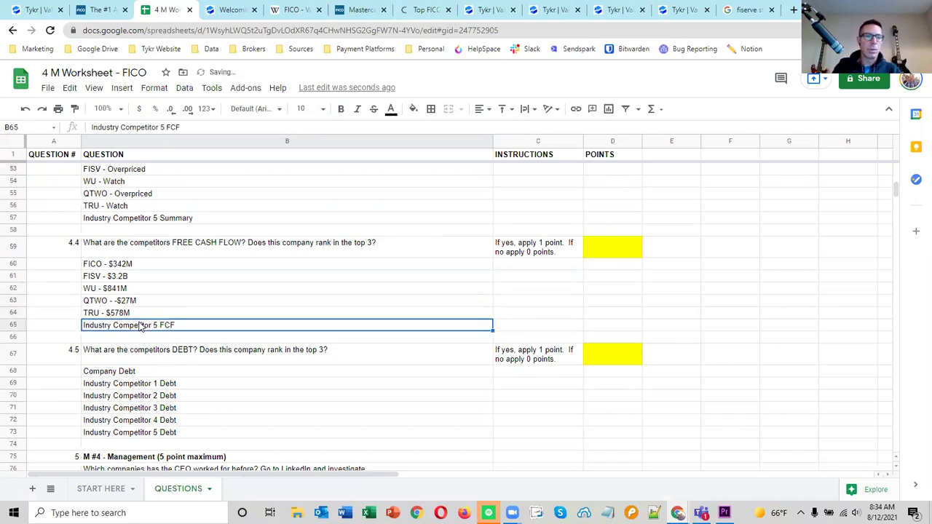
Compare FICO's free cash flow with the competitors' entries under question 4.4 to judge its rank.
{"action": "left_click", "coordinate": [142, 279]}
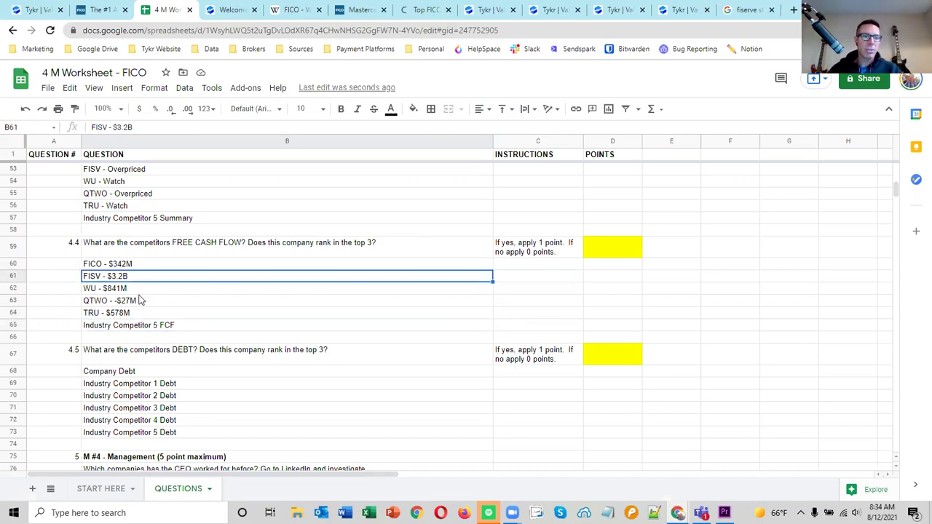
{"action": "left_click", "coordinate": [140, 313]}
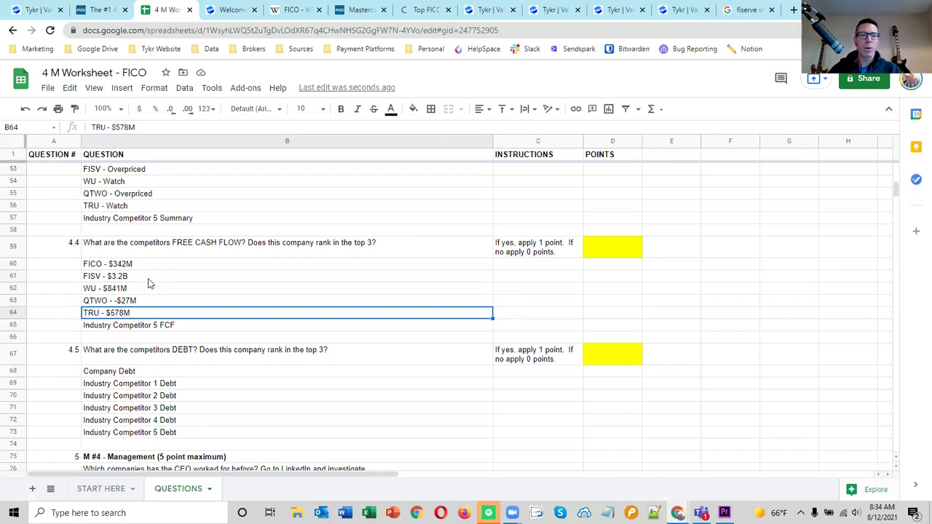
{"action": "left_click", "coordinate": [148, 280]}
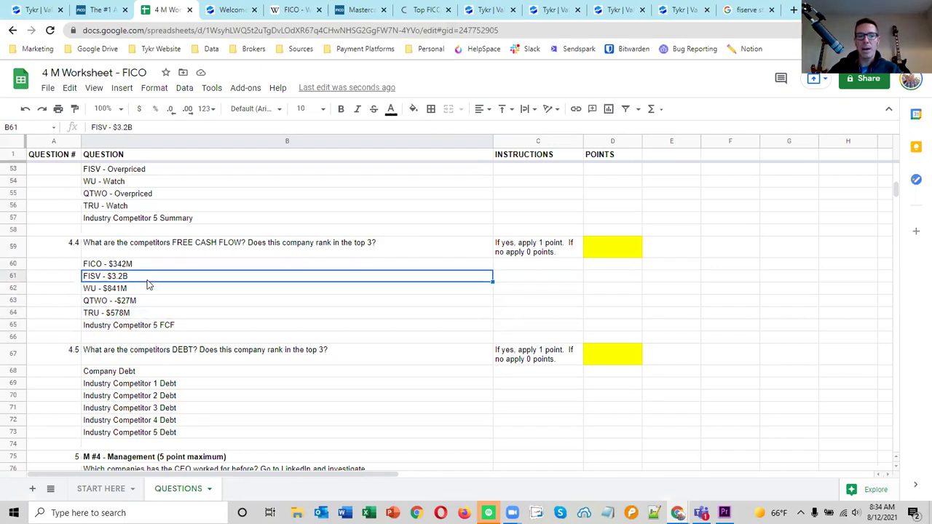
{"action": "left_click", "coordinate": [141, 267]}
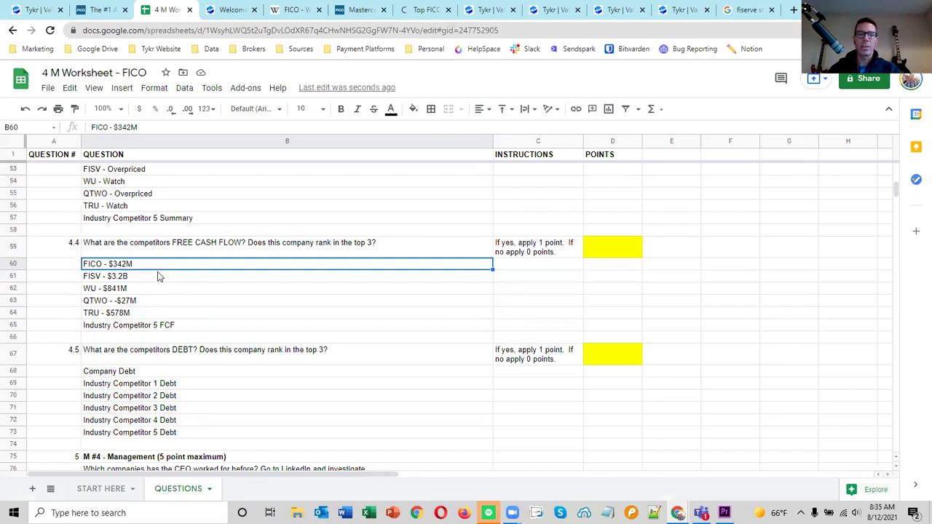
{"action": "left_click", "coordinate": [157, 274]}
{"action": "left_click", "coordinate": [158, 265]}
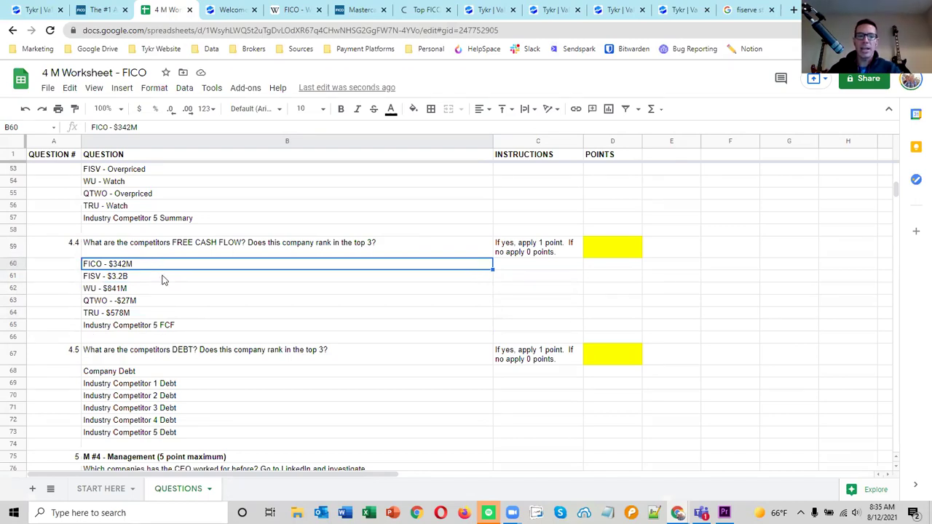
{"action": "left_click", "coordinate": [163, 277]}
{"action": "left_click", "coordinate": [163, 289]}
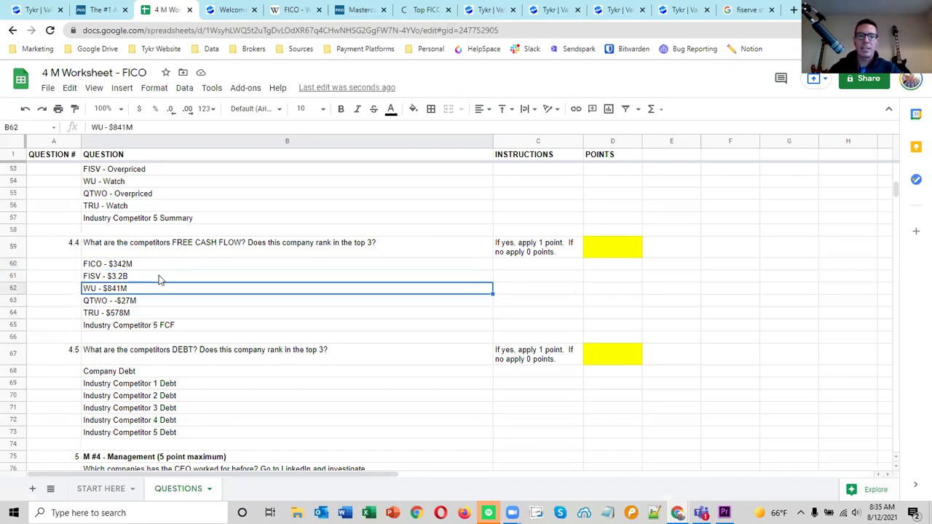
{"action": "left_click", "coordinate": [160, 276]}
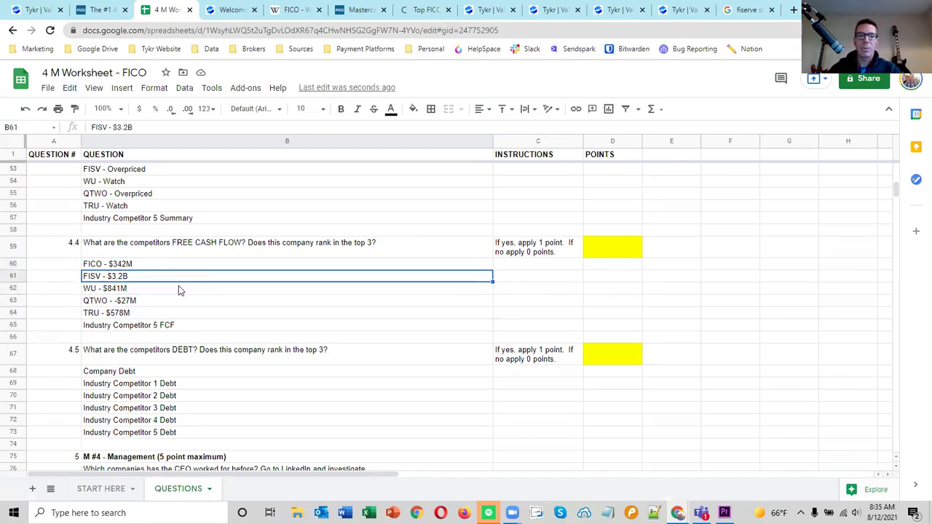
{"action": "left_click", "coordinate": [139, 267]}
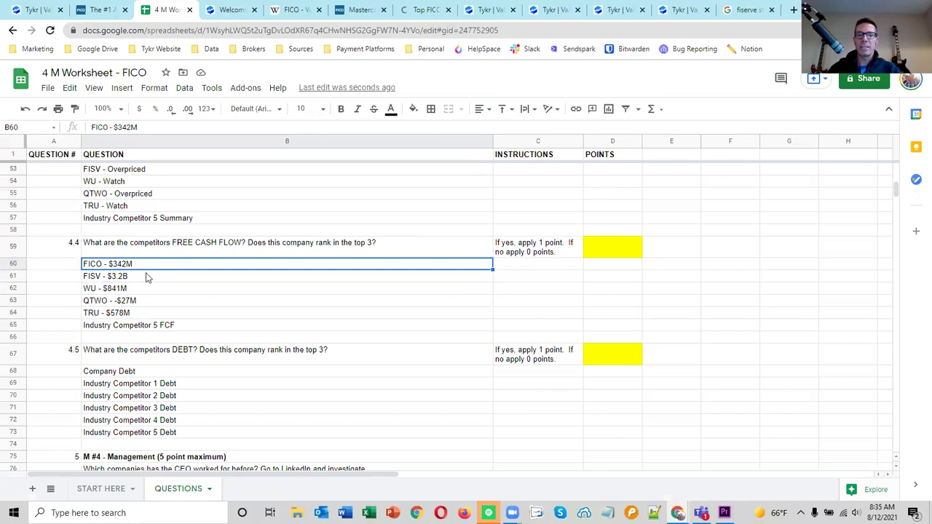
{"action": "left_click", "coordinate": [144, 281]}
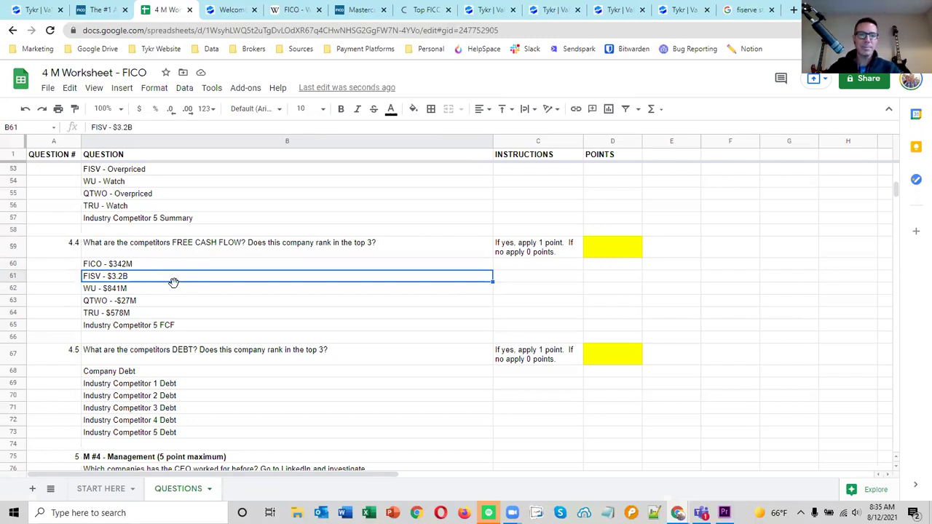
{"action": "left_click", "coordinate": [182, 315]}
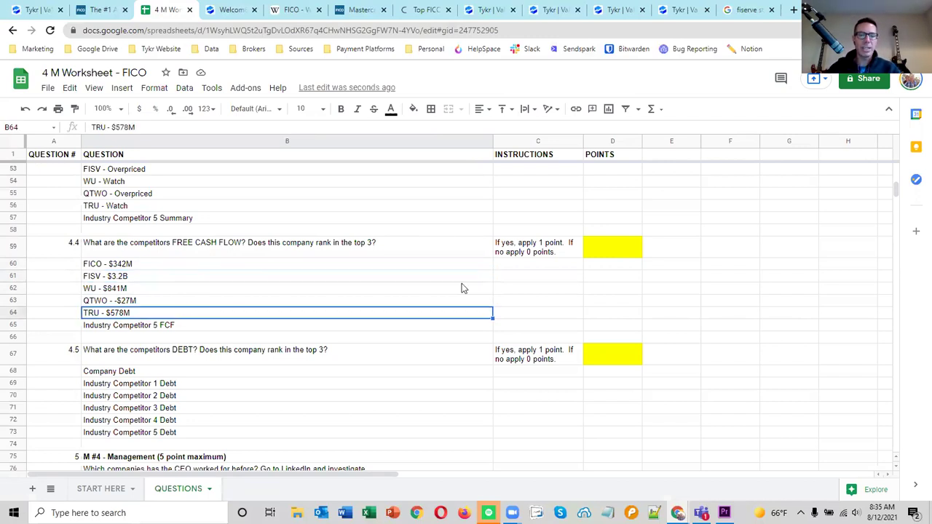
Score question 4.4 on free cash flow with 1 point.
{"action": "left_click", "coordinate": [608, 252]}
{"action": "type", "text": "1"}
{"action": "left_click", "coordinate": [708, 280]}
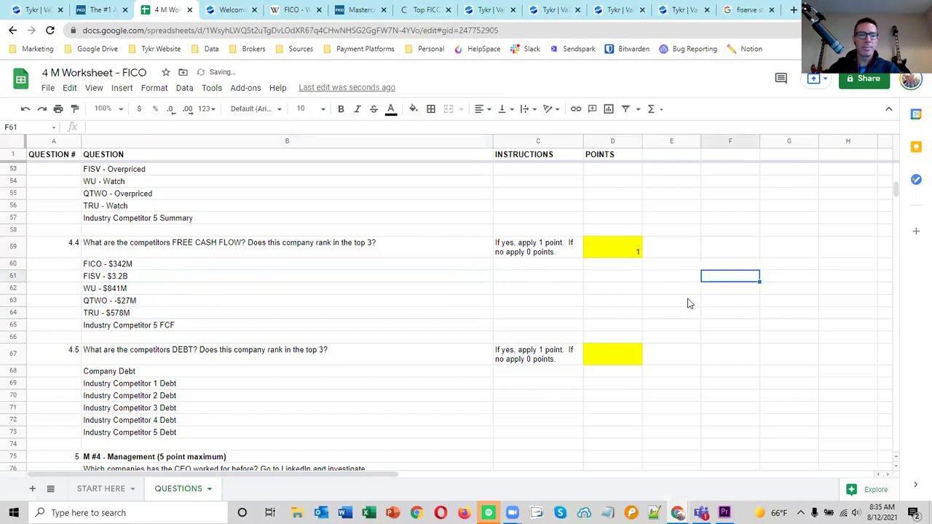
Copy the five company entries from question 4.4 over the company and competitor 1–4 debt placeholders of question 4.5.
{"action": "scroll", "coordinate": [688, 304], "scroll_direction": "down", "scroll_amount": 2}
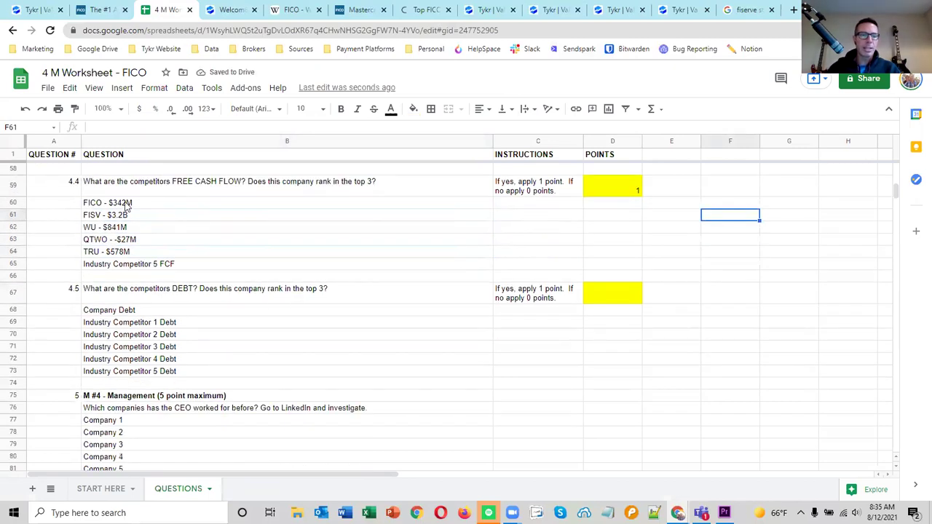
{"action": "left_click_drag", "start_coordinate": [124, 204], "coordinate": [127, 255]}
{"action": "key", "text": "ctrl+c"}
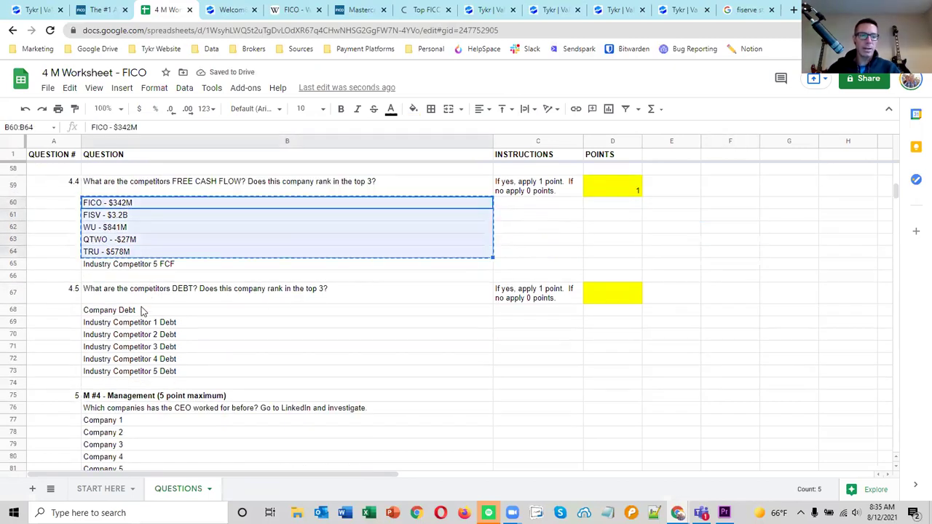
{"action": "mouse_move", "coordinate": [141, 310]}
{"action": "left_mouse_down"}
{"action": "mouse_move", "coordinate": [137, 346]}
{"action": "mouse_move", "coordinate": [136, 311]}
{"action": "left_mouse_up"}
{"action": "key", "text": "ctrl+v"}
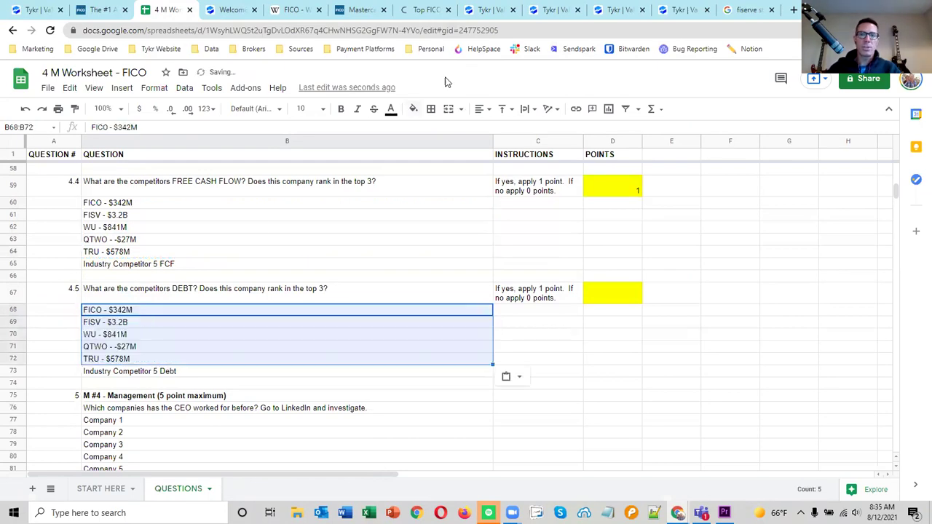
Look up FICO's latest yearly debt in Tykr and change its question 4.5 entry to "FICO - $834M".
{"action": "left_click", "coordinate": [485, 10]}
{"action": "left_click", "coordinate": [30, 10]}
{"action": "scroll", "coordinate": [246, 235], "scroll_direction": "down", "scroll_amount": 7}
{"action": "scroll", "coordinate": [243, 232], "scroll_direction": "down", "scroll_amount": 4}
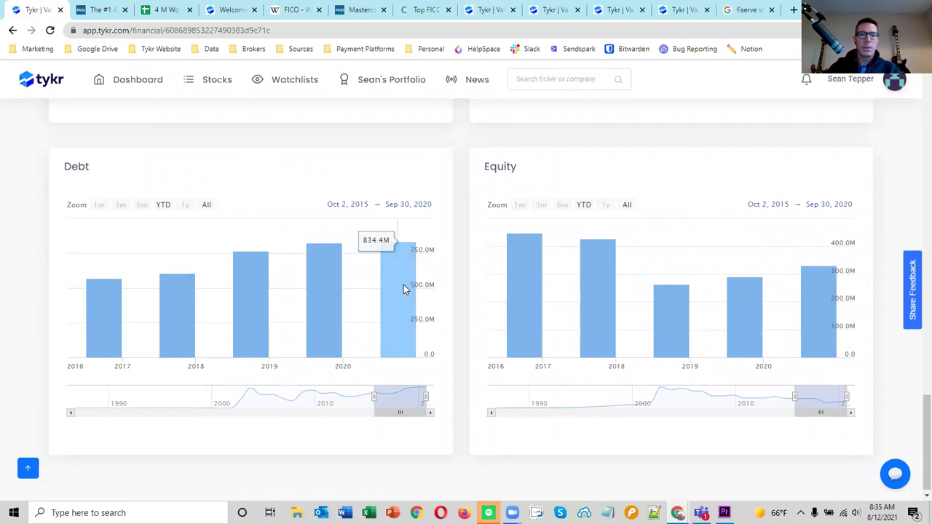
{"action": "left_click", "coordinate": [166, 10]}
{"action": "double_click", "coordinate": [135, 310]}
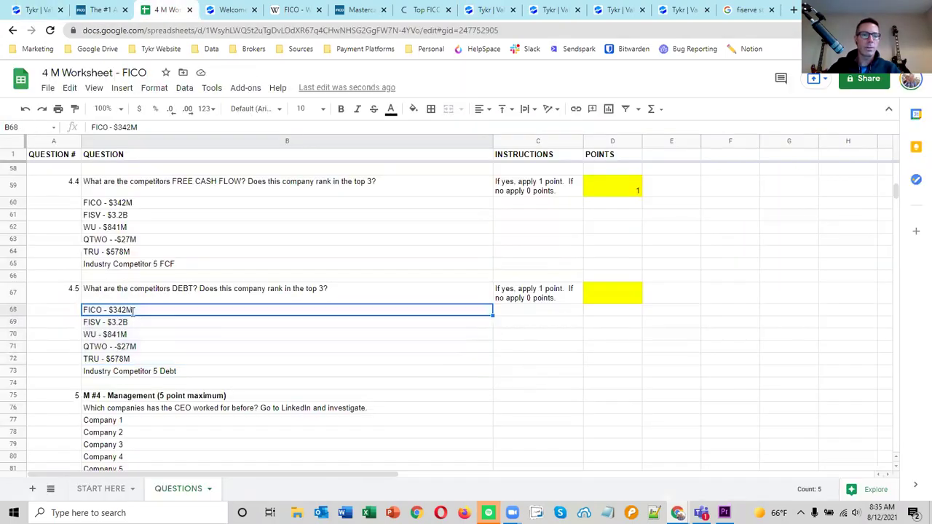
{"action": "left_click_drag", "start_coordinate": [138, 310], "coordinate": [113, 310]}
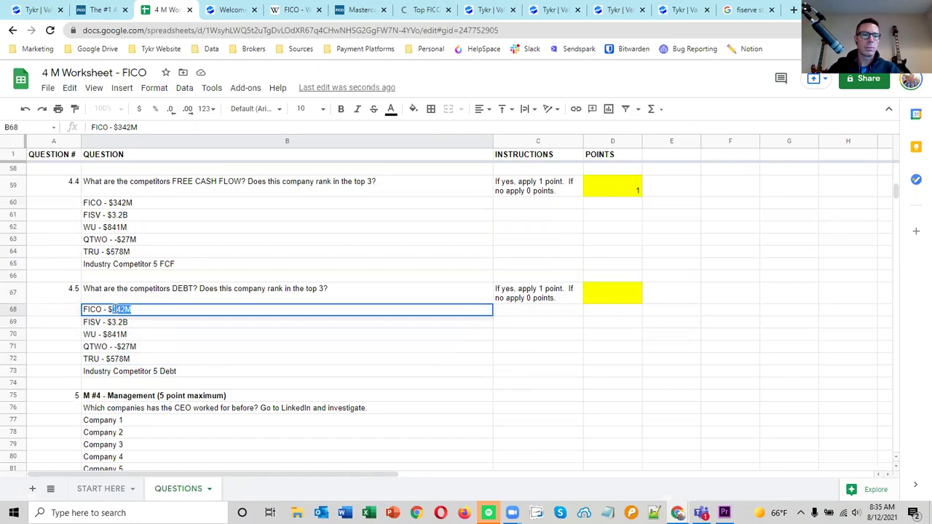
{"action": "type", "text": "834M"}
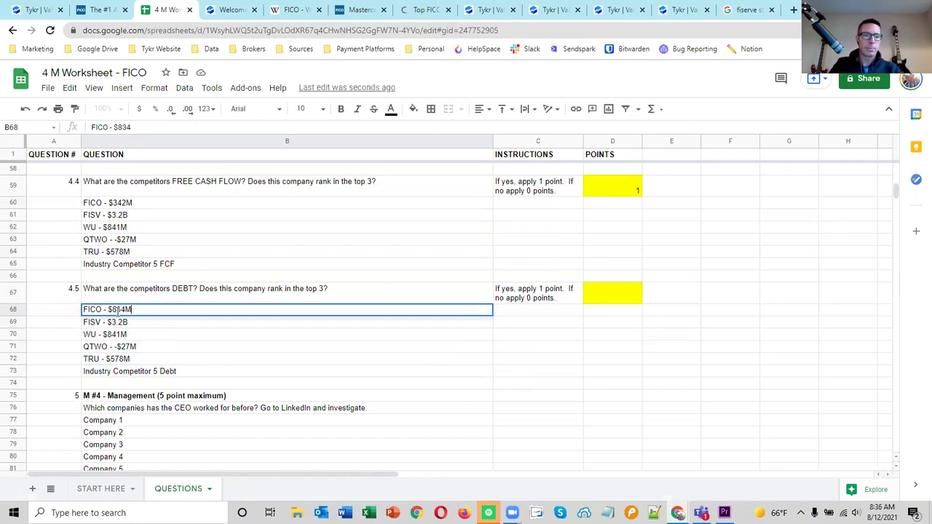
Look up Fiserv's latest yearly debt in Tykr and change its question 4.5 entry to "FISV - $19B".
{"action": "left_click", "coordinate": [492, 13]}
{"action": "scroll", "coordinate": [362, 172], "scroll_direction": "down", "scroll_amount": 10}
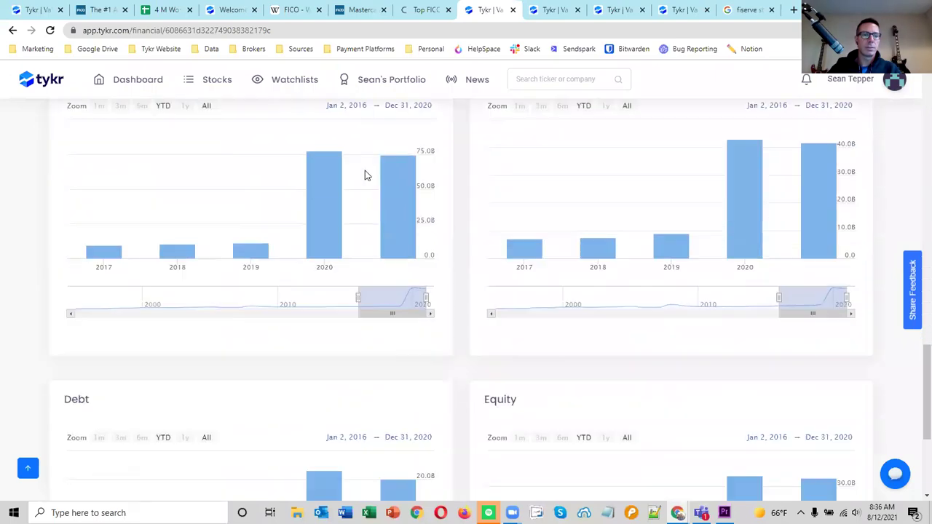
{"action": "scroll", "coordinate": [365, 170], "scroll_direction": "down", "scroll_amount": 2}
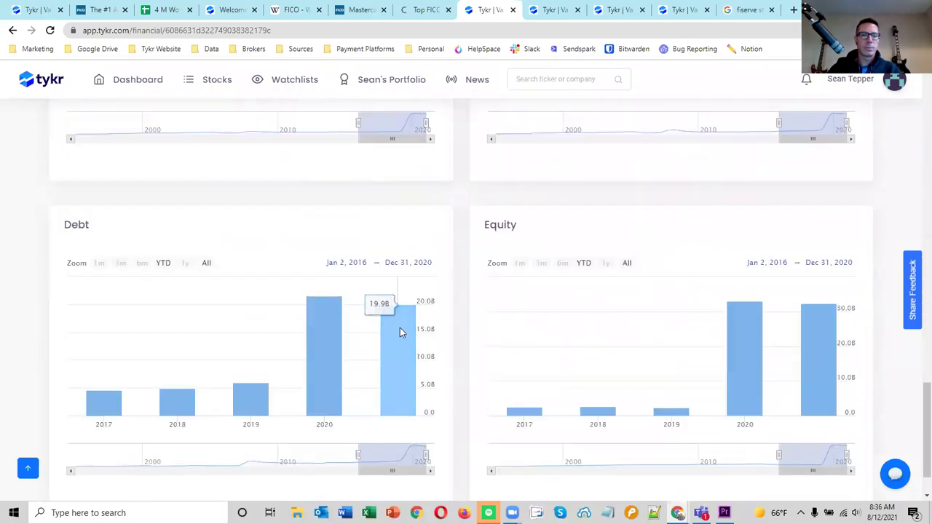
{"action": "left_click", "coordinate": [166, 10]}
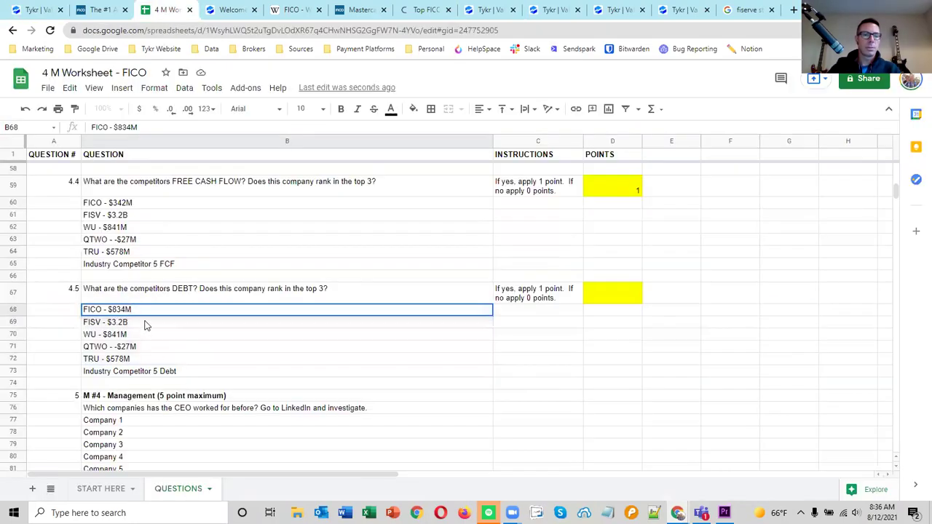
{"action": "double_click", "coordinate": [144, 324]}
{"action": "key", "text": "BackSpace"}
{"action": "key", "text": "BackSpace"}
{"action": "key", "text": "BackSpace"}
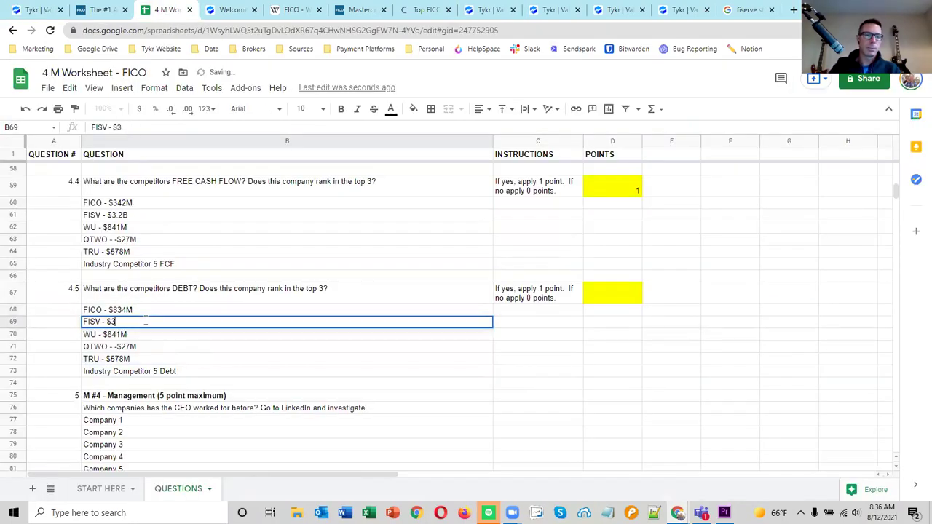
{"action": "key", "text": "BackSpace"}
{"action": "type", "text": "19B"}
{"action": "key", "text": "Return"}
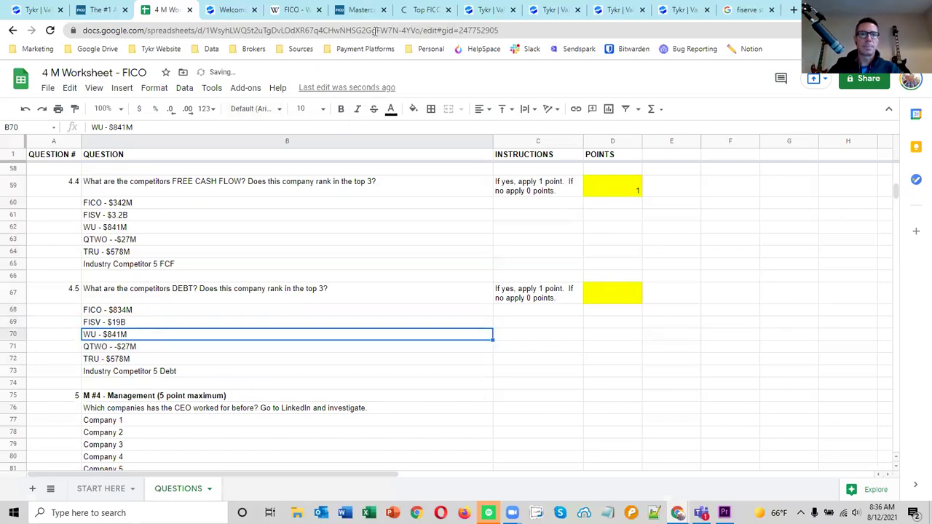
Look up Q2 Holdings' latest yearly debt in Tykr and change its question 4.5 entry to "QTWO - $560M".
{"action": "left_click", "coordinate": [555, 10]}
{"action": "left_click", "coordinate": [624, 12]}
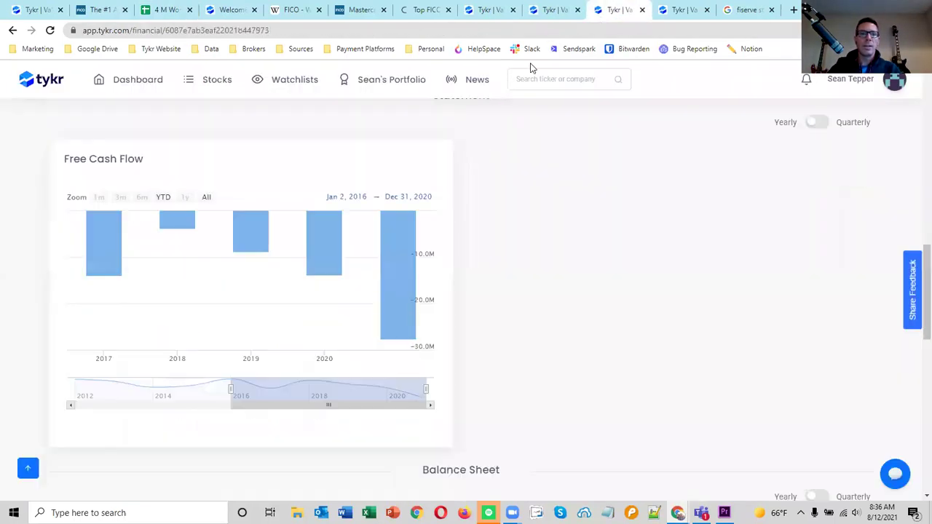
{"action": "scroll", "coordinate": [337, 160], "scroll_direction": "down", "scroll_amount": 9}
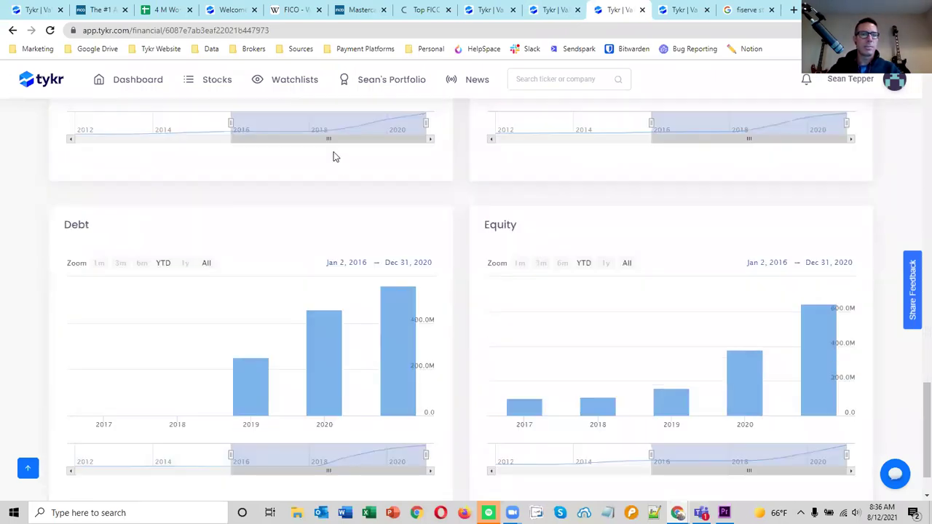
{"action": "scroll", "coordinate": [332, 155], "scroll_direction": "down", "scroll_amount": 1}
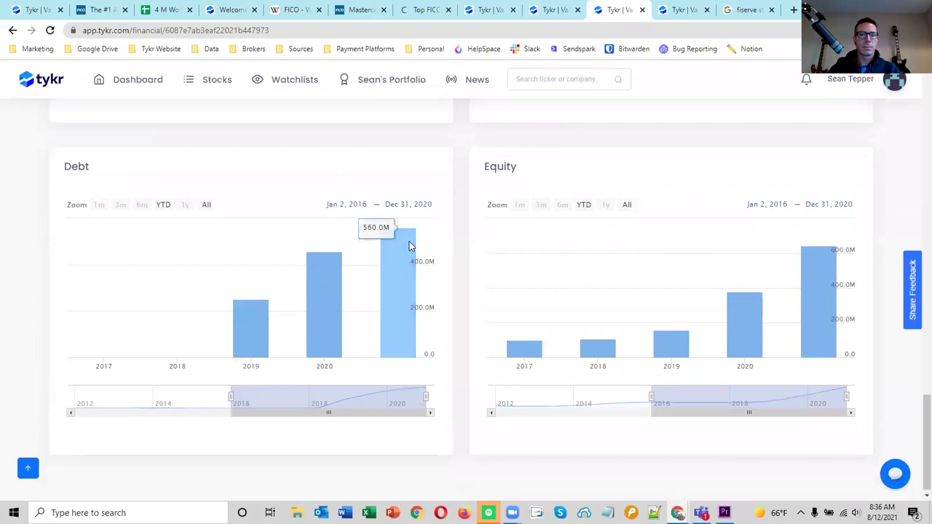
{"action": "left_click", "coordinate": [166, 10]}
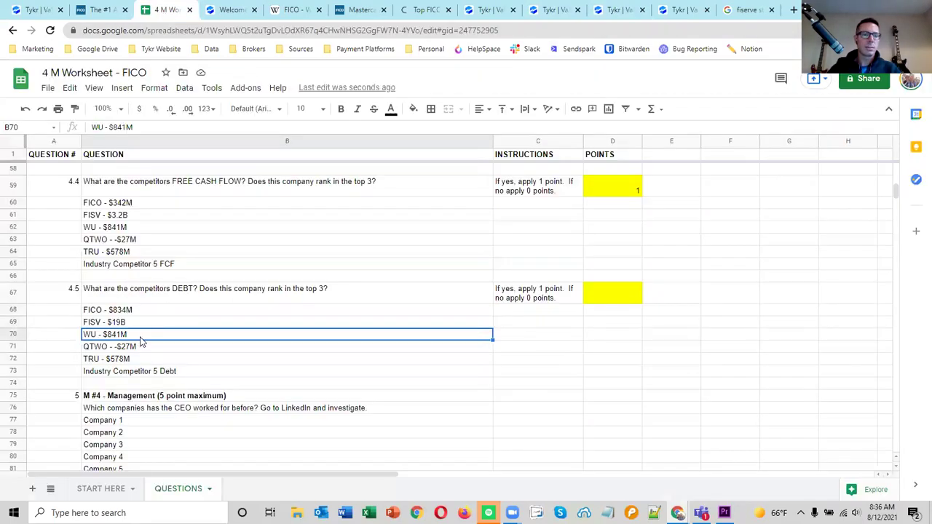
{"action": "left_click", "coordinate": [620, 10]}
{"action": "scroll", "coordinate": [411, 189], "scroll_direction": "up", "scroll_amount": 15}
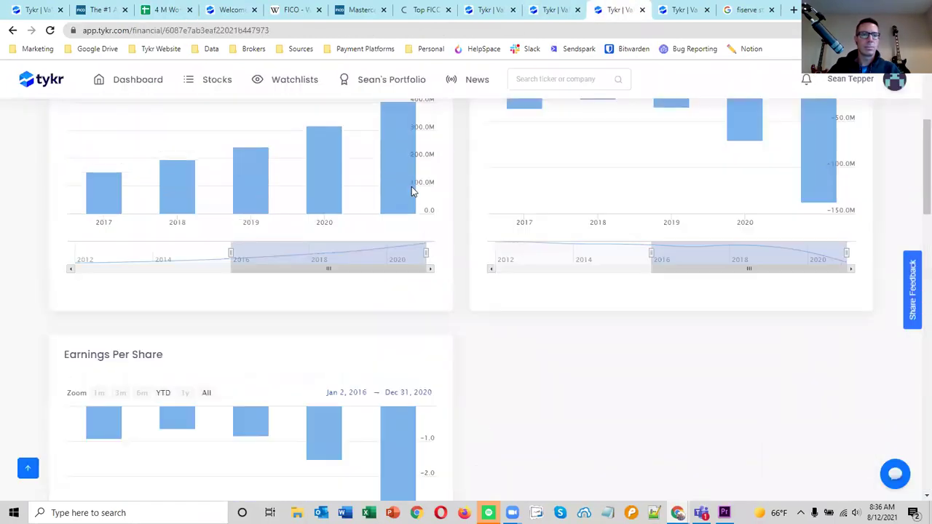
{"action": "left_click", "coordinate": [161, 10]}
{"action": "left_click", "coordinate": [145, 347]}
{"action": "left_click_drag", "start_coordinate": [144, 346], "coordinate": [116, 347]}
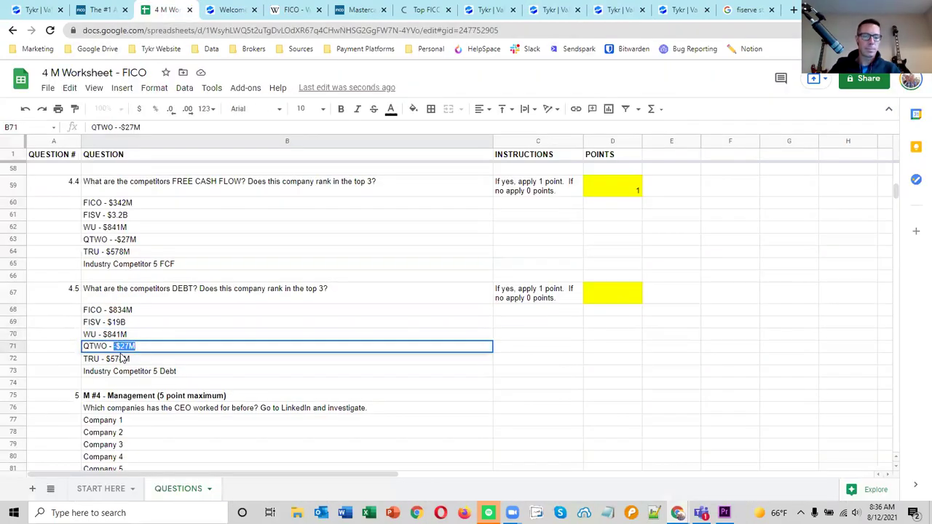
{"action": "type", "text": "$560M"}
{"action": "key", "text": "Return"}
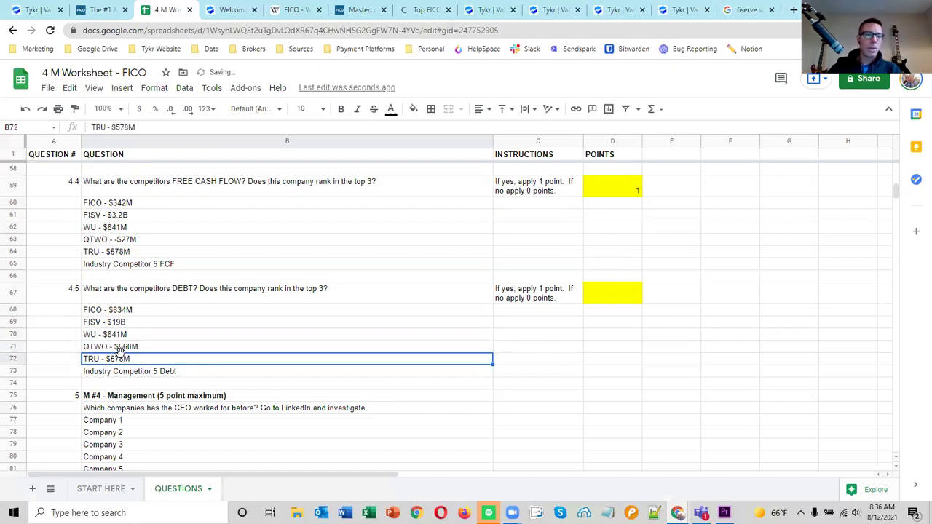
Look up TransUnion's most recent debt figure in Tykr and change its question 4.5 entry to "TRU - $110M".
{"action": "left_click", "coordinate": [683, 11]}
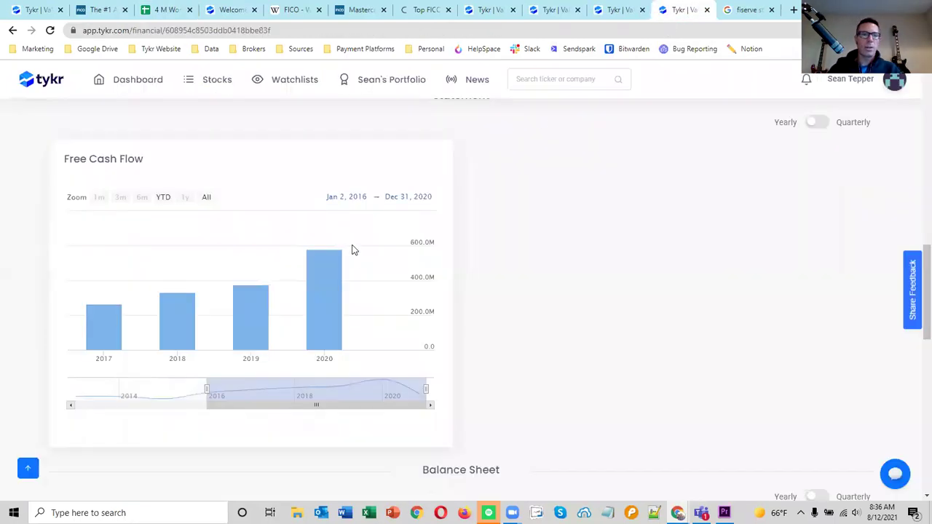
{"action": "scroll", "coordinate": [353, 235], "scroll_direction": "down", "scroll_amount": 10}
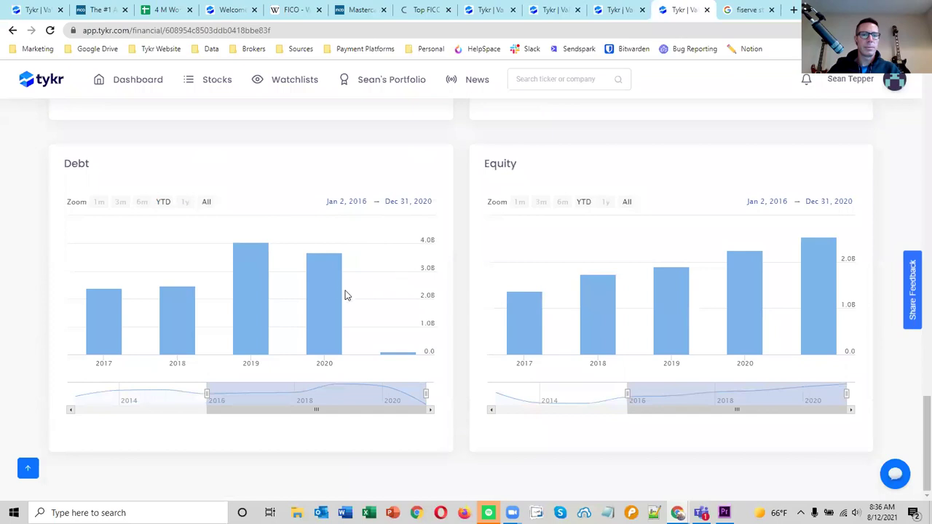
{"action": "mouse_move", "coordinate": [404, 359]}
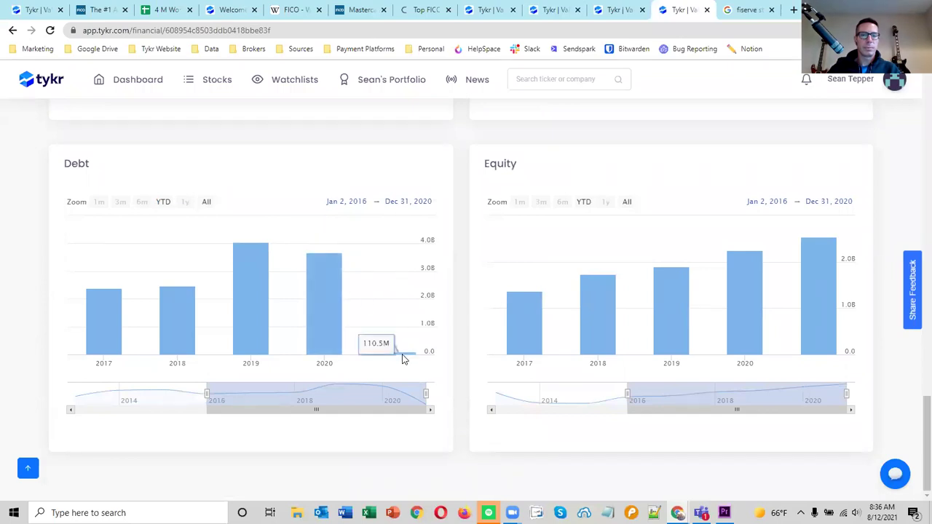
{"action": "mouse_move", "coordinate": [313, 308]}
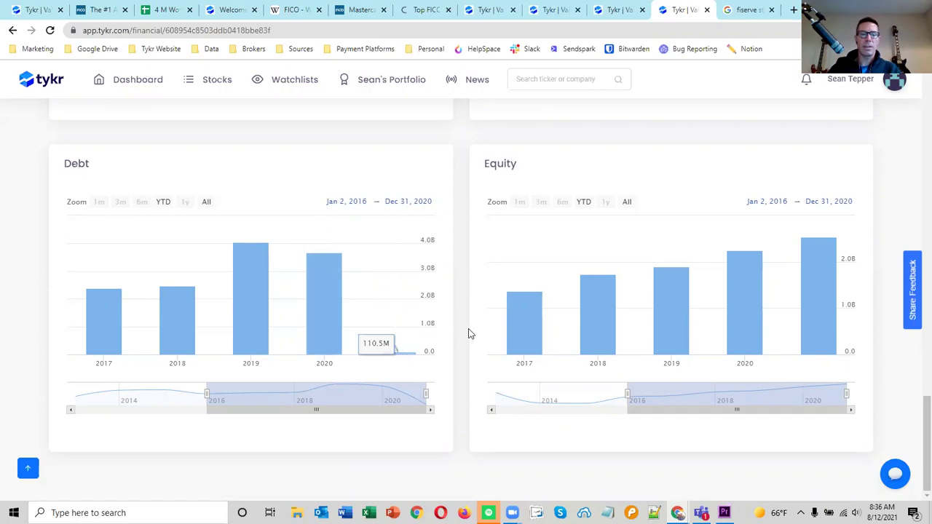
{"action": "left_click", "coordinate": [163, 9]}
{"action": "double_click", "coordinate": [144, 358]}
{"action": "double_click", "coordinate": [120, 359]}
{"action": "type", "text": "$110M"}
{"action": "key", "text": "Return"}
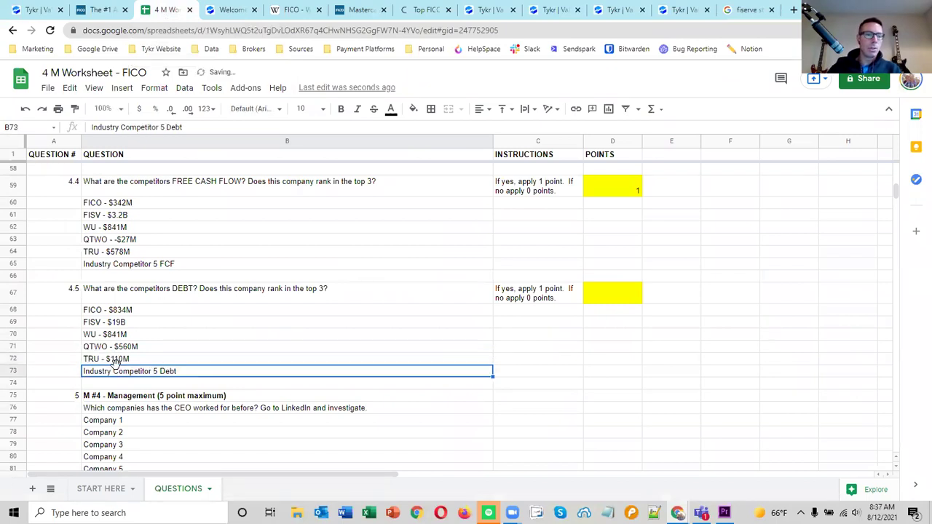
Compare FICO's debt with the competitors' entries and give question 4.5 a score of 1 point.
{"action": "left_click", "coordinate": [152, 313]}
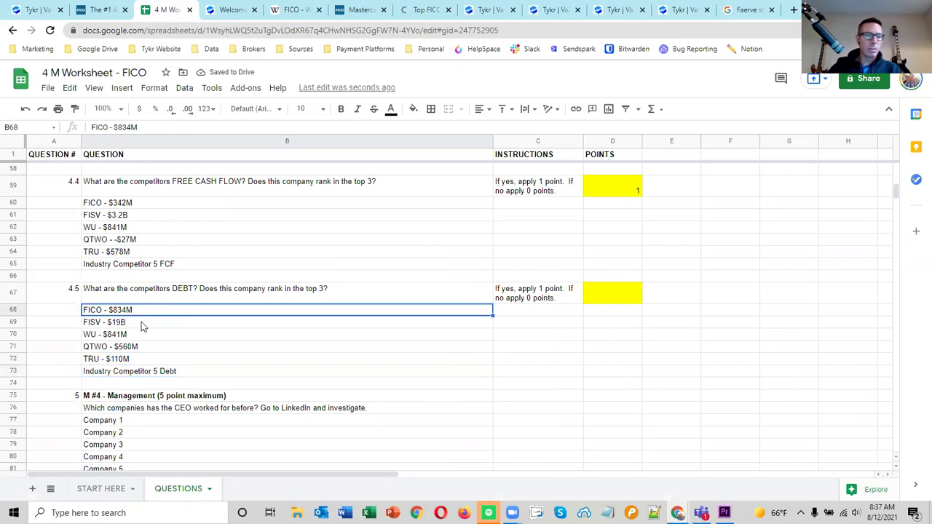
{"action": "left_click", "coordinate": [141, 325]}
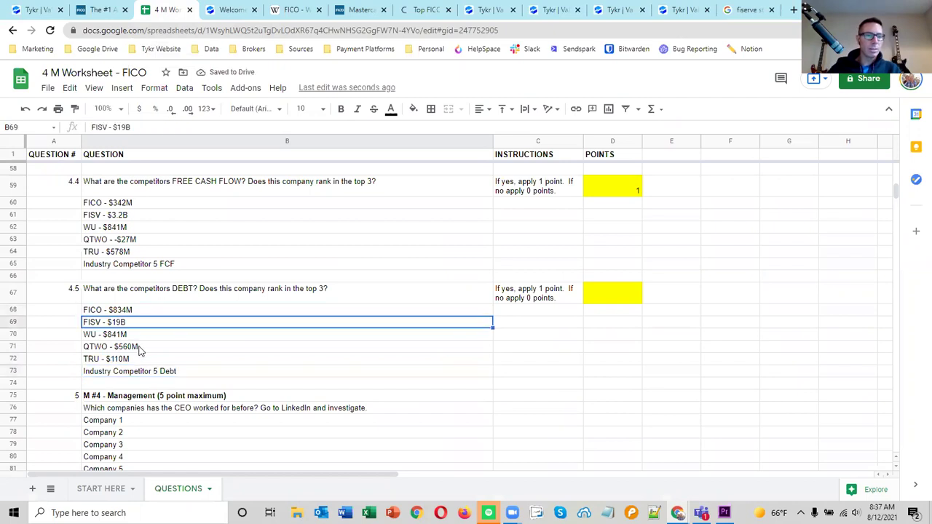
{"action": "left_click", "coordinate": [140, 349]}
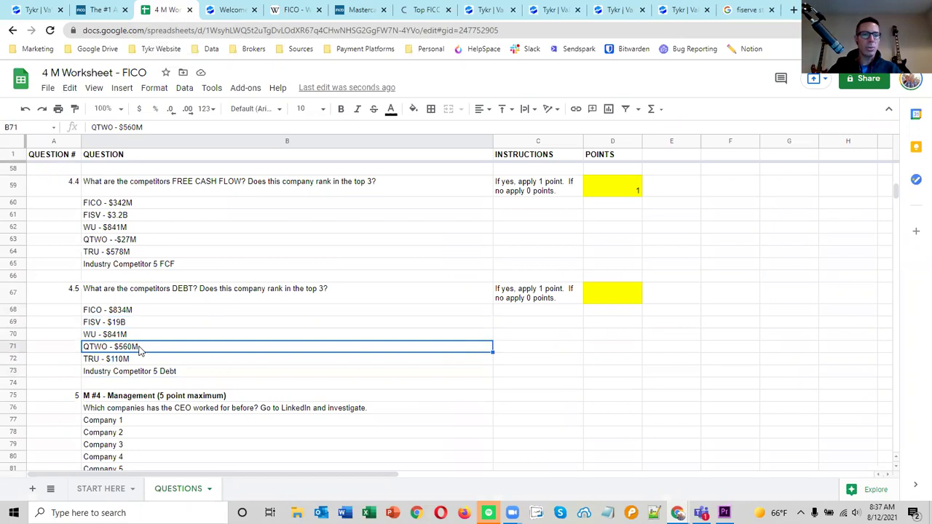
{"action": "left_click", "coordinate": [136, 325]}
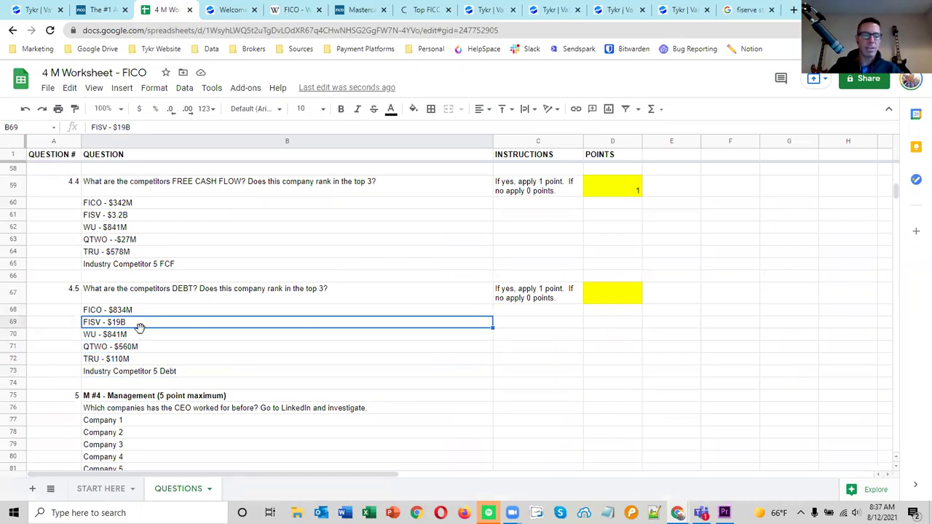
{"action": "left_click", "coordinate": [146, 313]}
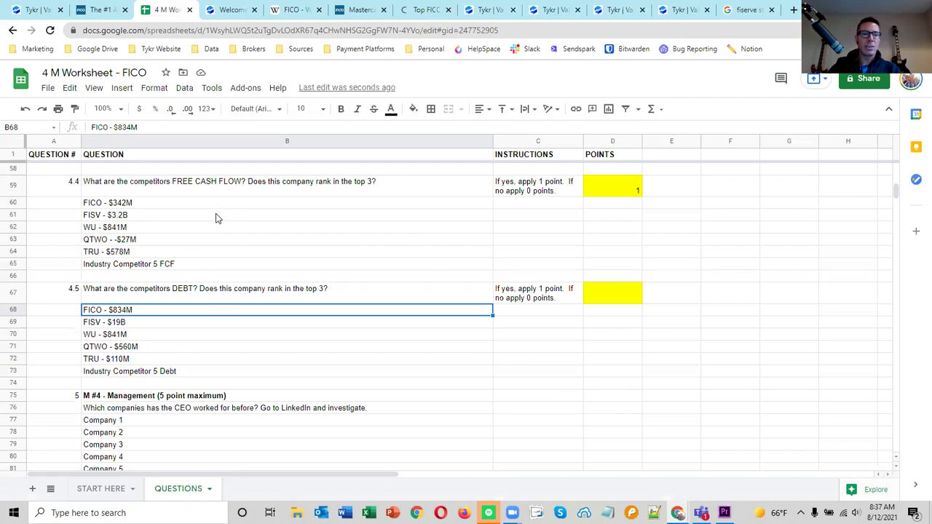
{"action": "left_click", "coordinate": [604, 299]}
{"action": "type", "text": "1"}
{"action": "left_click", "coordinate": [682, 323]}
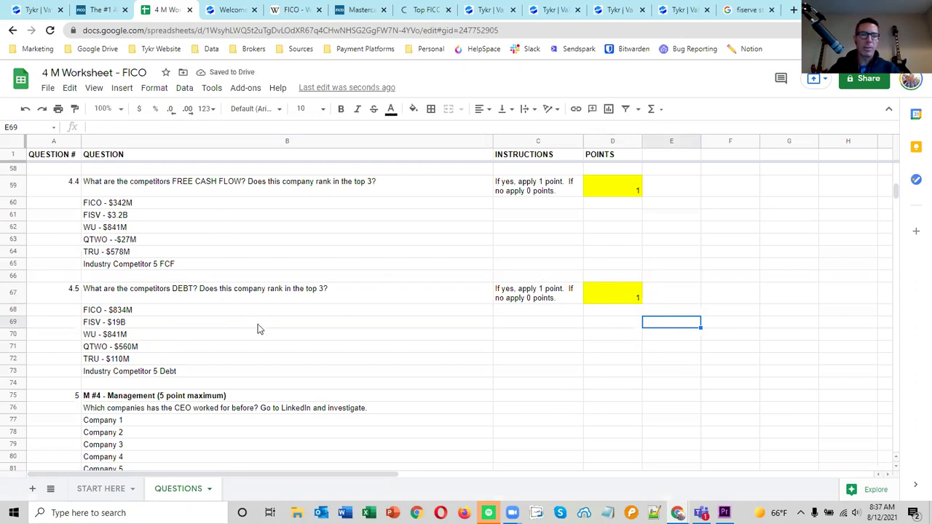
Review the competitor answers and the Management questions in the worksheet, and search Google for "FICO ceo".
{"action": "scroll", "coordinate": [257, 328], "scroll_direction": "up", "scroll_amount": 3}
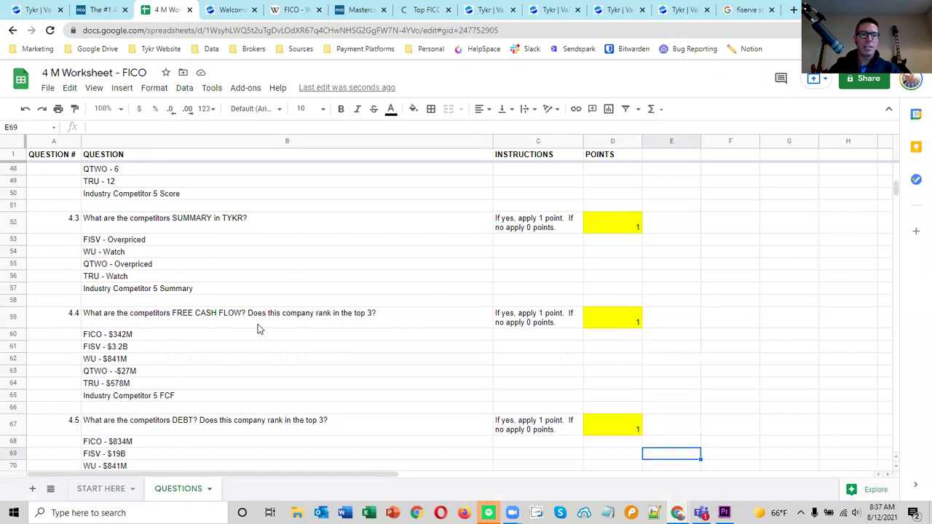
{"action": "scroll", "coordinate": [258, 328], "scroll_direction": "up", "scroll_amount": 1}
{"action": "scroll", "coordinate": [226, 309], "scroll_direction": "up", "scroll_amount": 2}
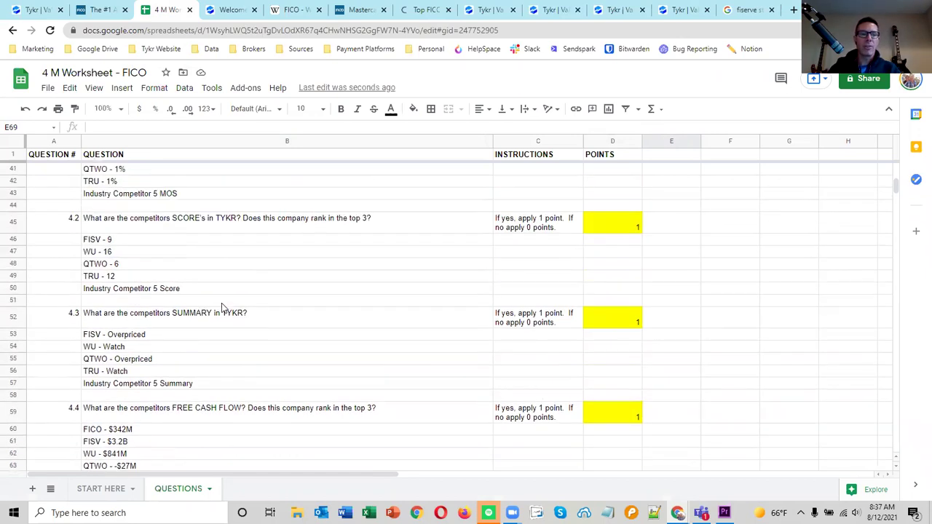
{"action": "scroll", "coordinate": [223, 307], "scroll_direction": "down", "scroll_amount": 3}
{"action": "scroll", "coordinate": [223, 307], "scroll_direction": "down", "scroll_amount": 6}
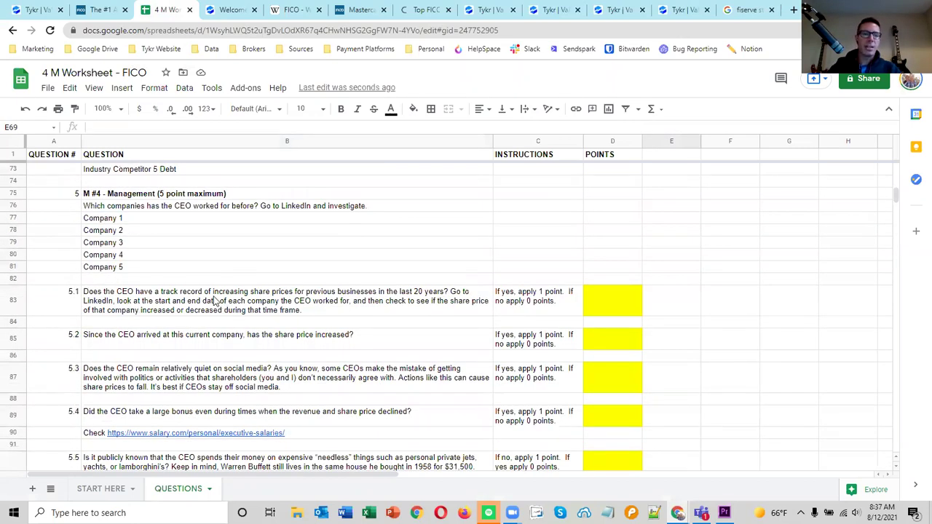
{"action": "left_click", "coordinate": [744, 10]}
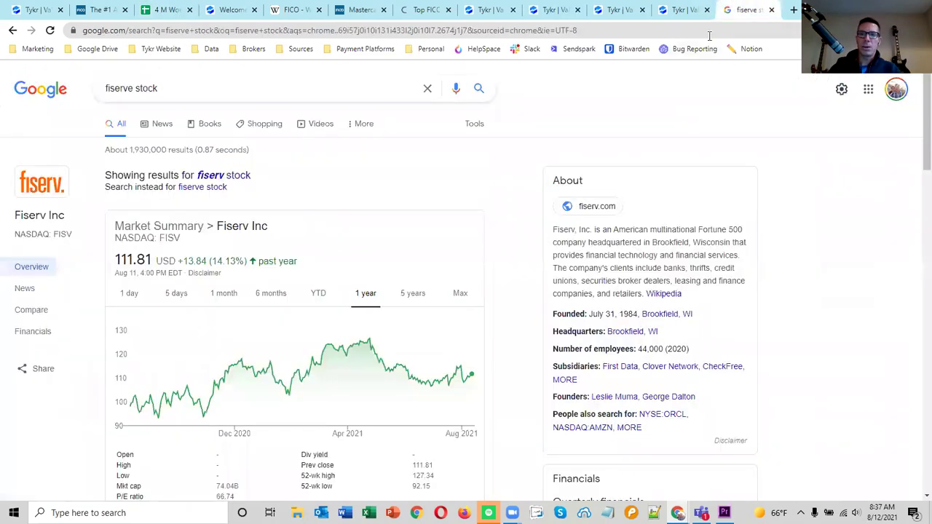
{"action": "left_click", "coordinate": [709, 32]}
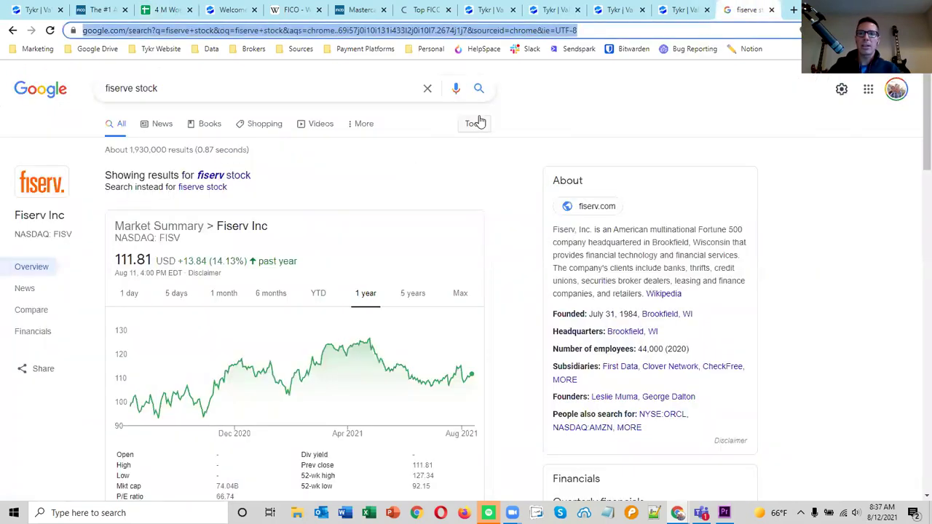
{"action": "type", "text": "FI"}
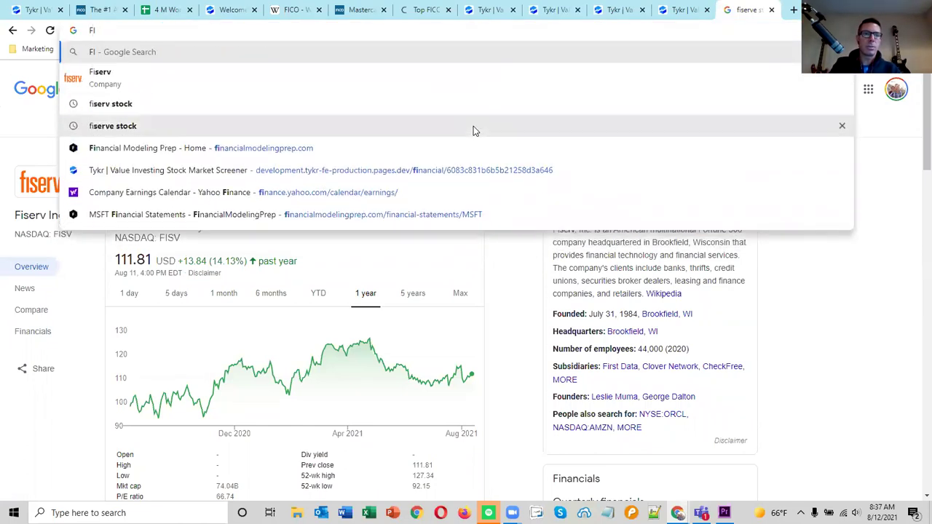
{"action": "type", "text": "CO ceo"}
{"action": "key", "text": "Return"}
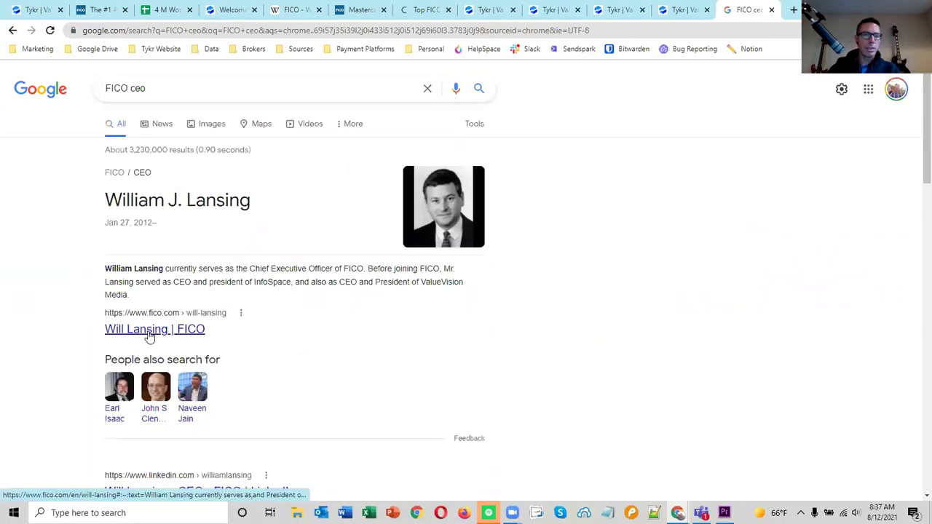
Open the FICO biography, LinkedIn profile and FICO Wikipedia results from the CEO search in separate tabs.
{"action": "right_click", "coordinate": [149, 335]}
{"action": "left_click", "coordinate": [174, 337]}
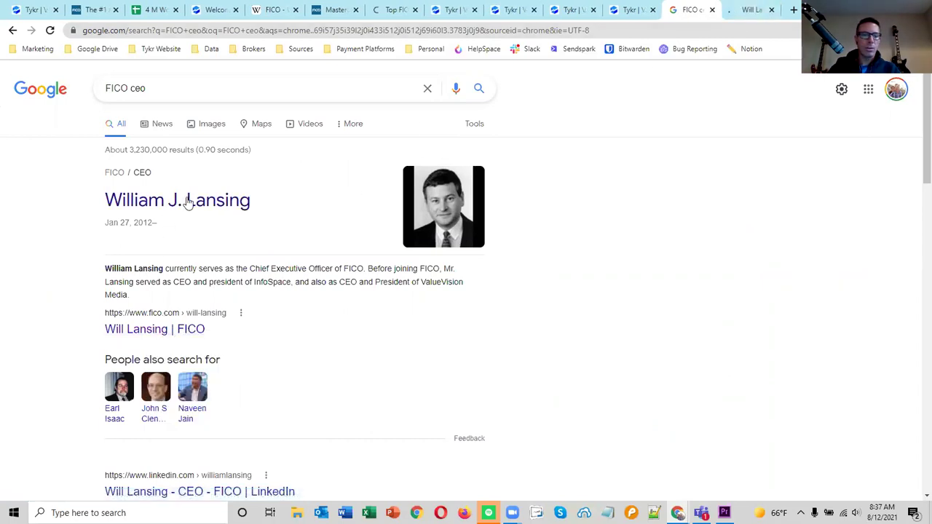
{"action": "scroll", "coordinate": [187, 201], "scroll_direction": "down", "scroll_amount": 3}
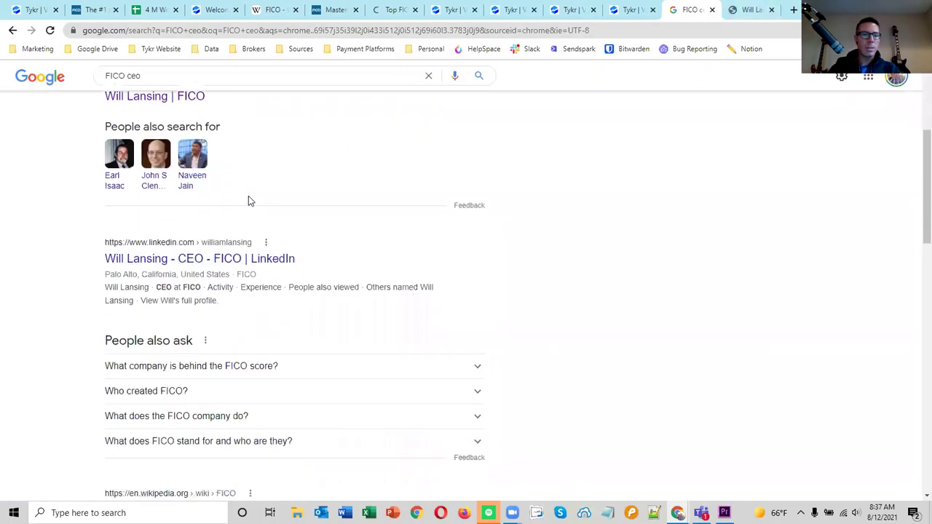
{"action": "right_click", "coordinate": [180, 263]}
{"action": "left_click", "coordinate": [211, 269]}
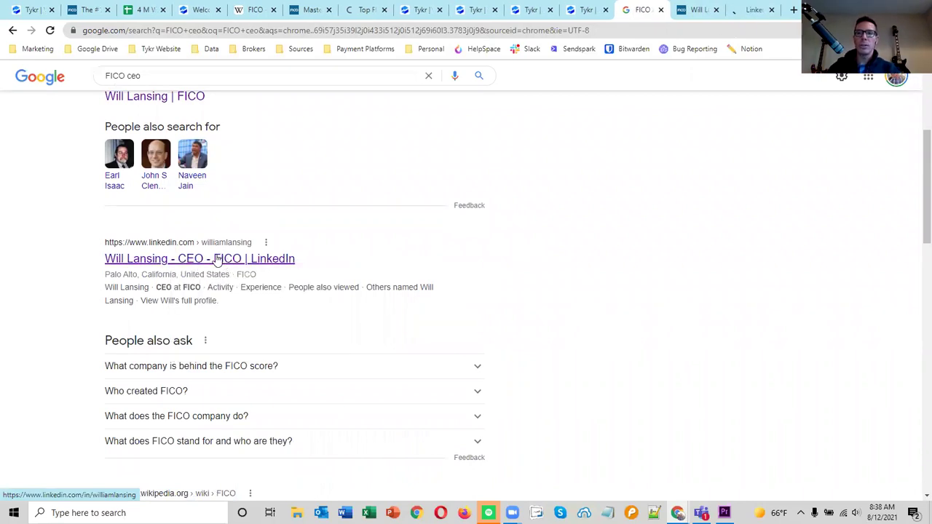
{"action": "scroll", "coordinate": [222, 269], "scroll_direction": "down", "scroll_amount": 3}
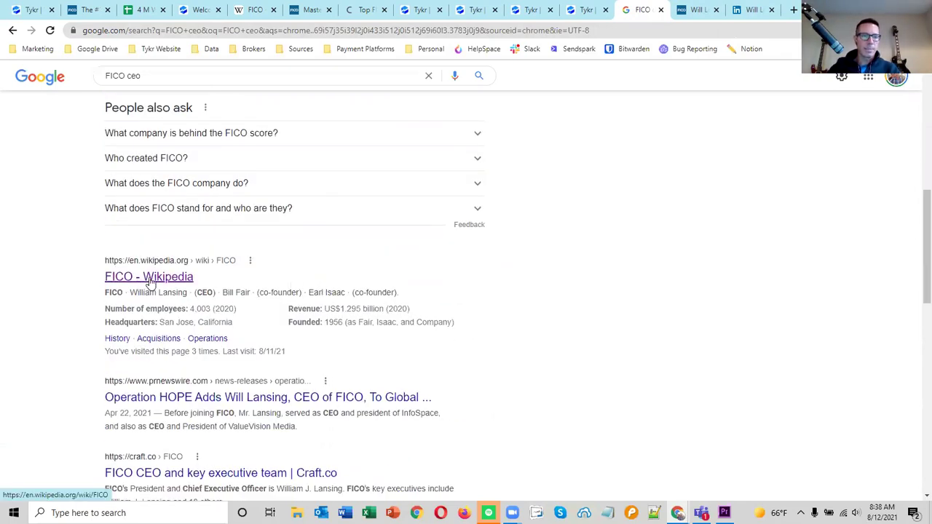
{"action": "right_click", "coordinate": [151, 278]}
{"action": "left_click", "coordinate": [174, 289]}
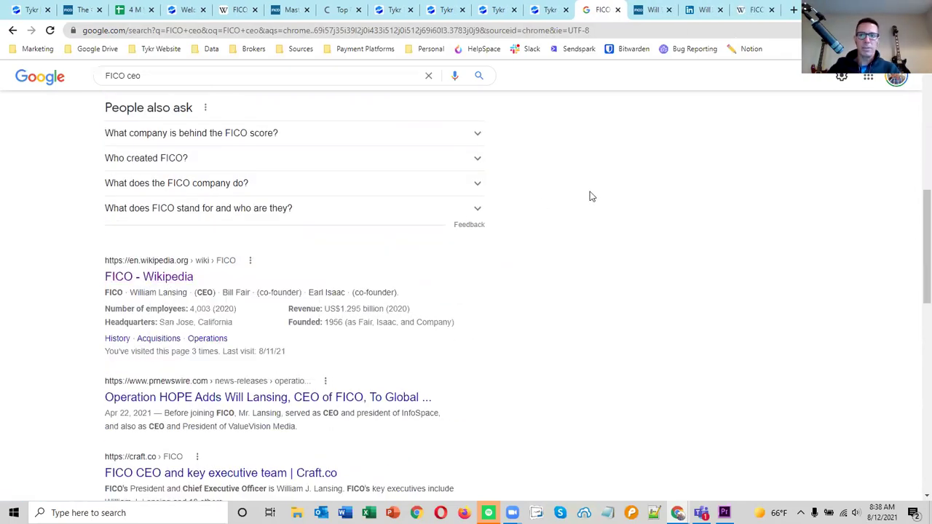
Look through FICO's Wikipedia article and its key people for information on the CEO.
{"action": "key", "text": "ctrl+9"}
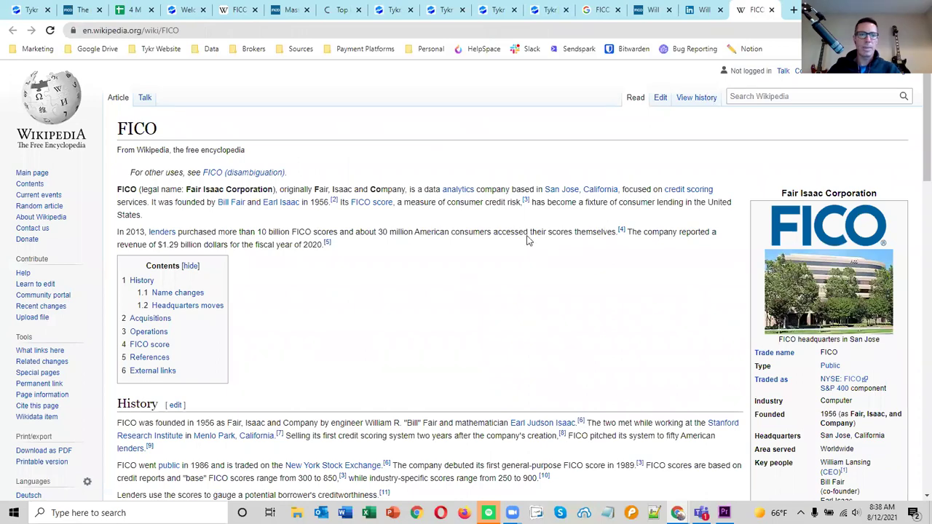
{"action": "scroll", "coordinate": [515, 226], "scroll_direction": "down", "scroll_amount": 5}
{"action": "scroll", "coordinate": [516, 227], "scroll_direction": "down", "scroll_amount": 6}
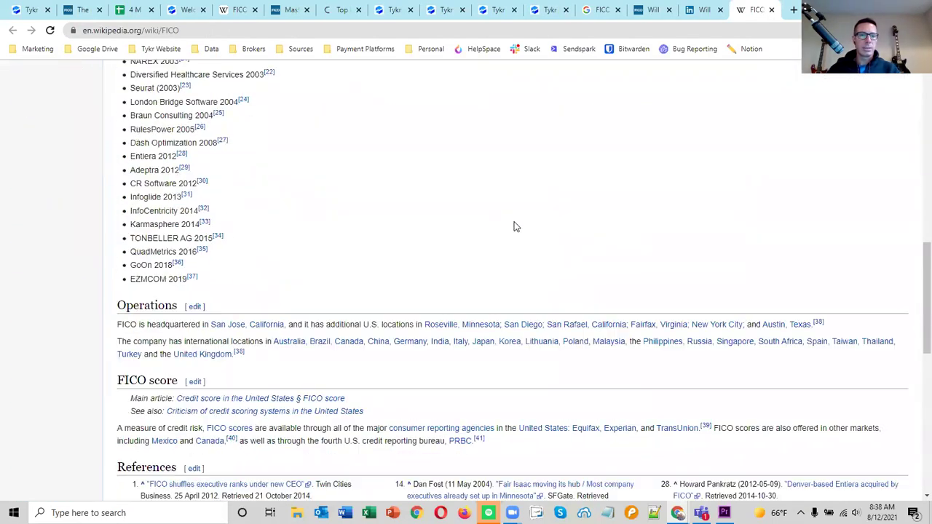
{"action": "scroll", "coordinate": [239, 291], "scroll_direction": "down", "scroll_amount": 4}
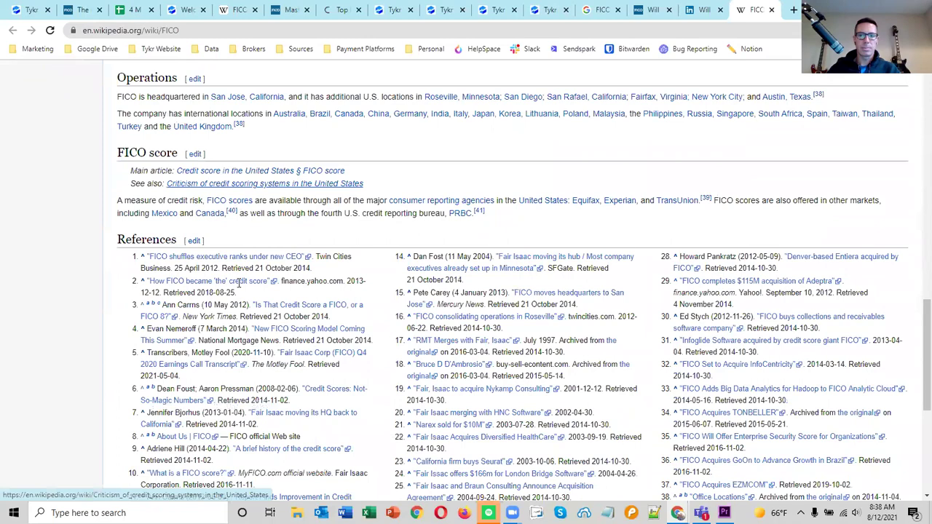
{"action": "scroll", "coordinate": [241, 284], "scroll_direction": "up", "scroll_amount": 11}
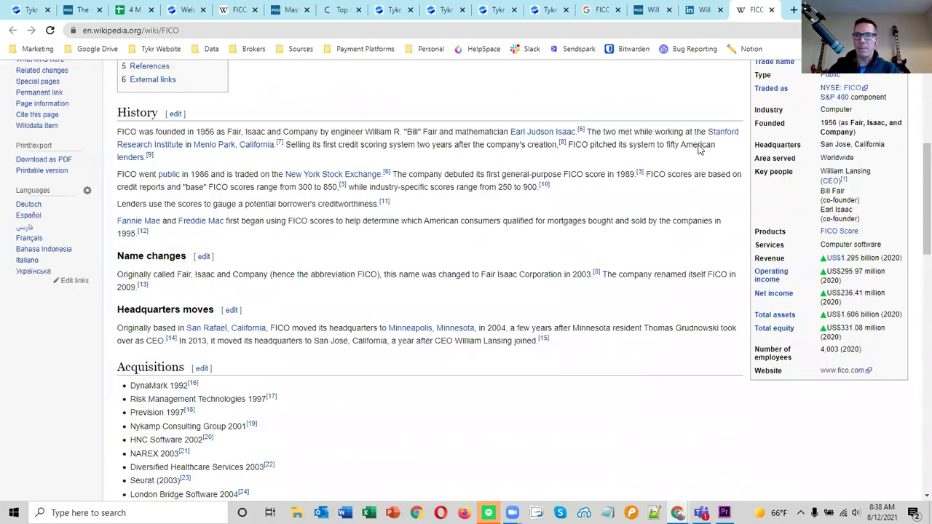
{"action": "scroll", "coordinate": [763, 250], "scroll_direction": "up", "scroll_amount": 2}
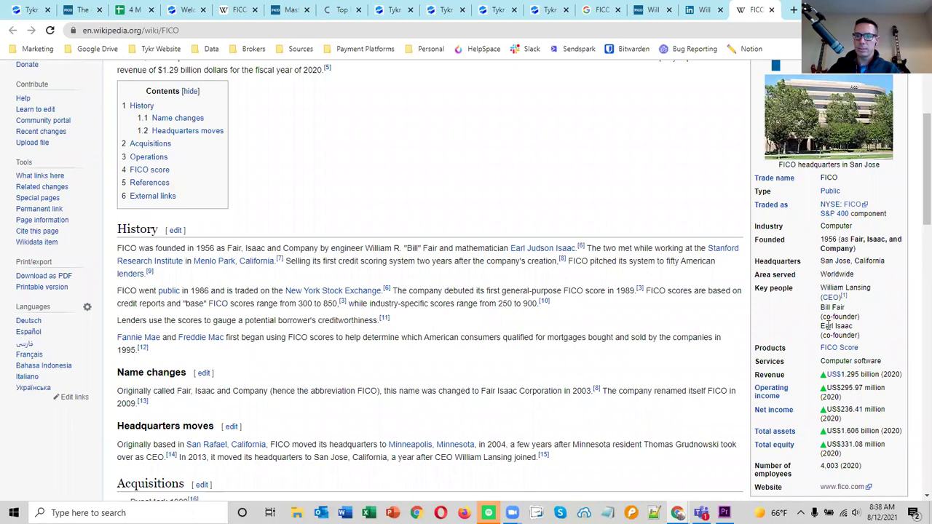
{"action": "scroll", "coordinate": [805, 328], "scroll_direction": "up", "scroll_amount": 2}
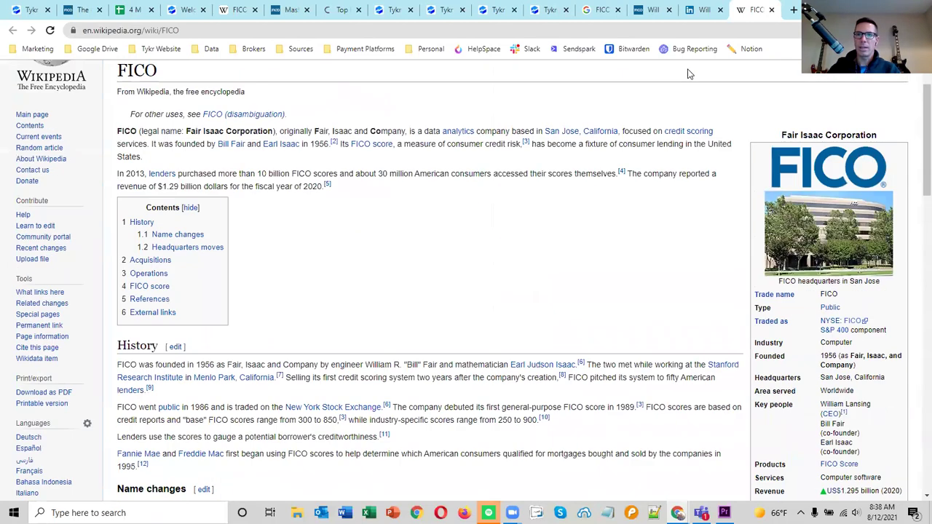
Read the CEO's biography on the FICO site and search Google in a new tab for his former company InfoSpace.
{"action": "left_click", "coordinate": [653, 9]}
{"action": "left_click", "coordinate": [543, 222]}
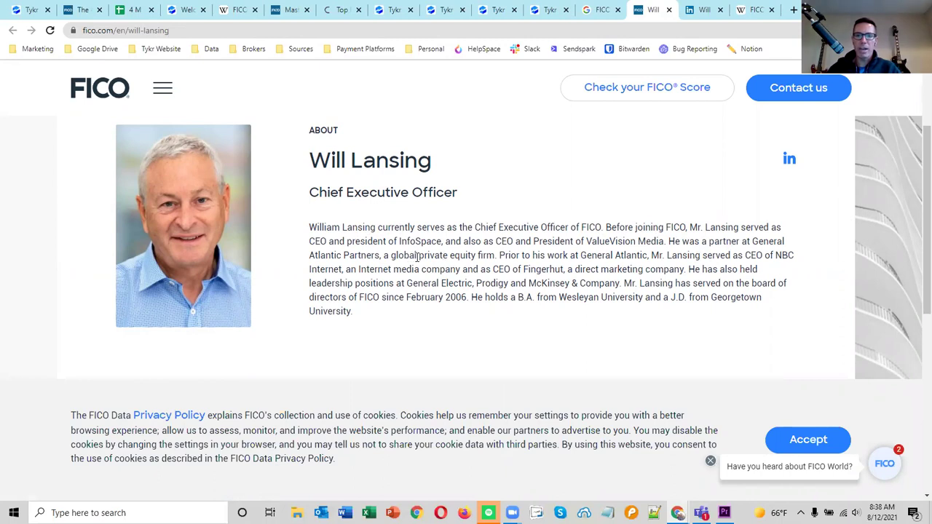
{"action": "double_click", "coordinate": [423, 242]}
{"action": "key", "text": "ctrl+c"}
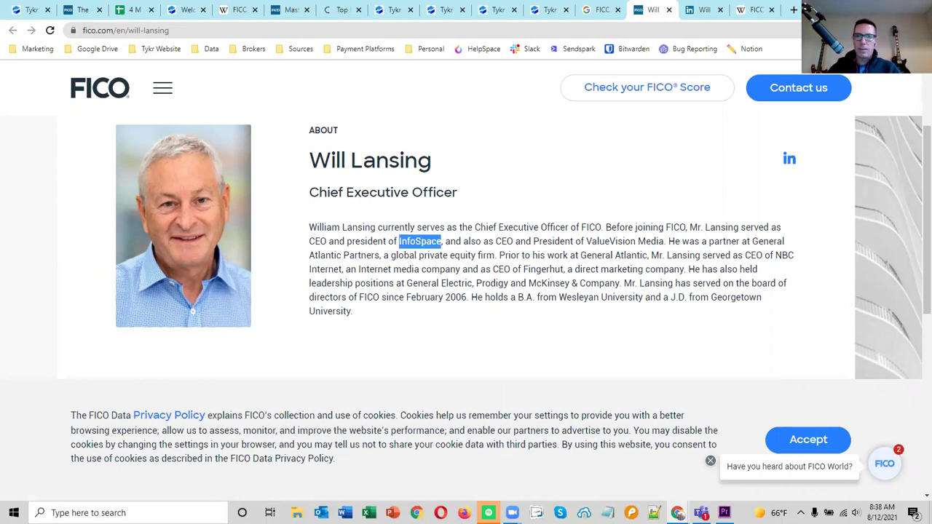
{"action": "left_click", "coordinate": [793, 10]}
{"action": "key", "text": "ctrl+v"}
{"action": "key", "text": "Return"}
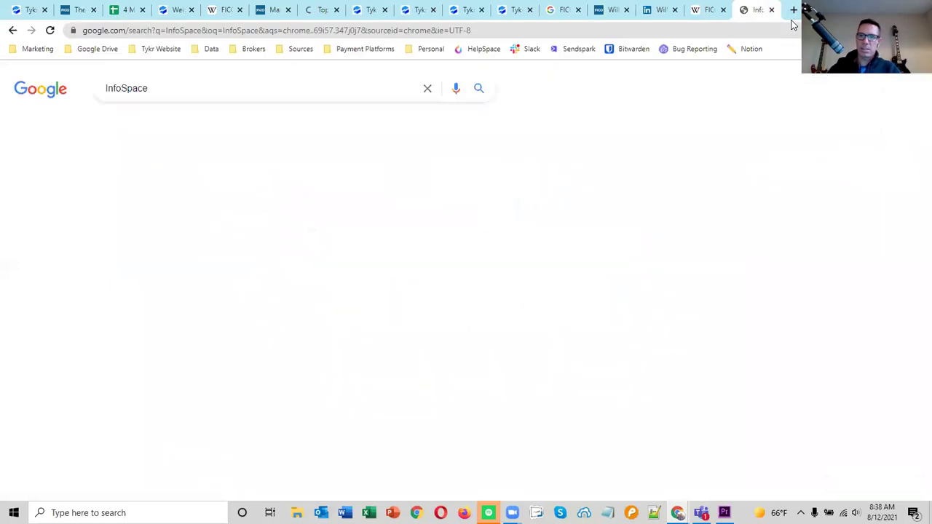
Return to the CEO's biography on the FICO site and search Google in a new tab for his former company ValueVision Media.
{"action": "left_click", "coordinate": [705, 9]}
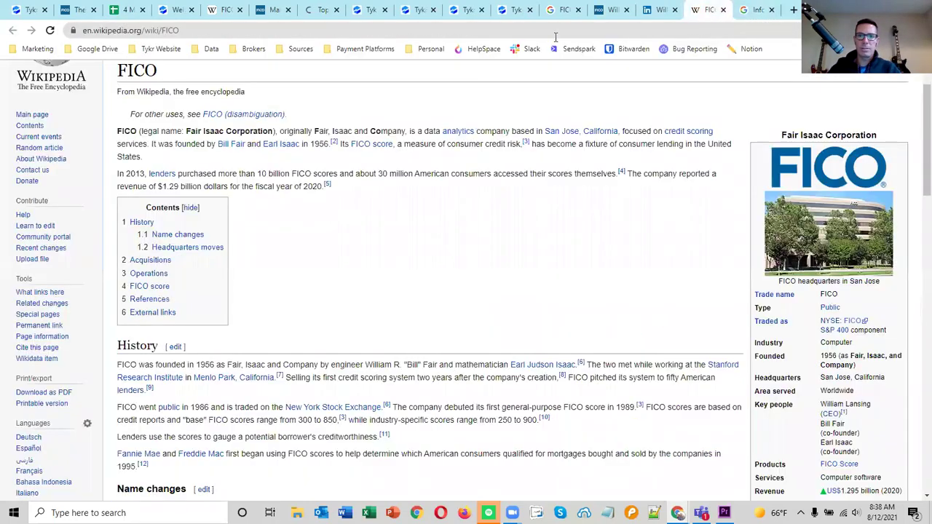
{"action": "left_click_drag", "start_coordinate": [611, 10], "coordinate": [704, 11]}
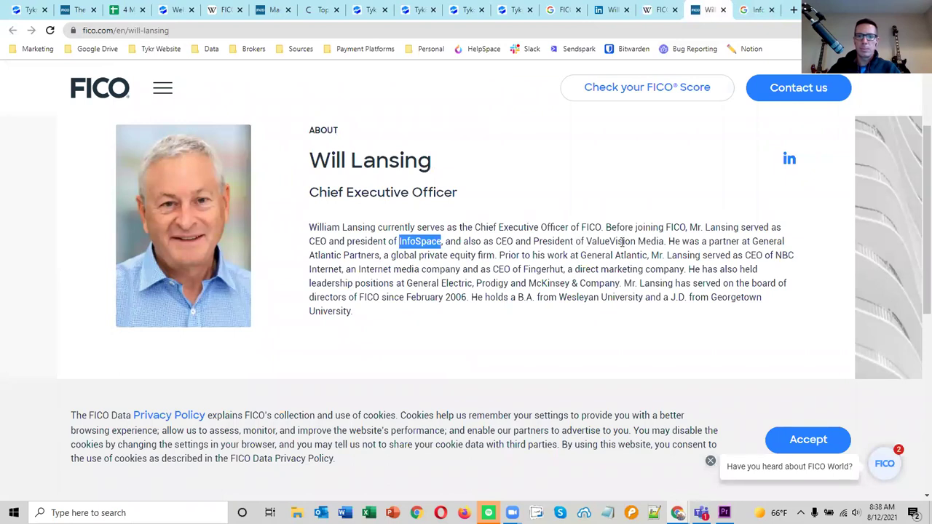
{"action": "double_click", "coordinate": [613, 241]}
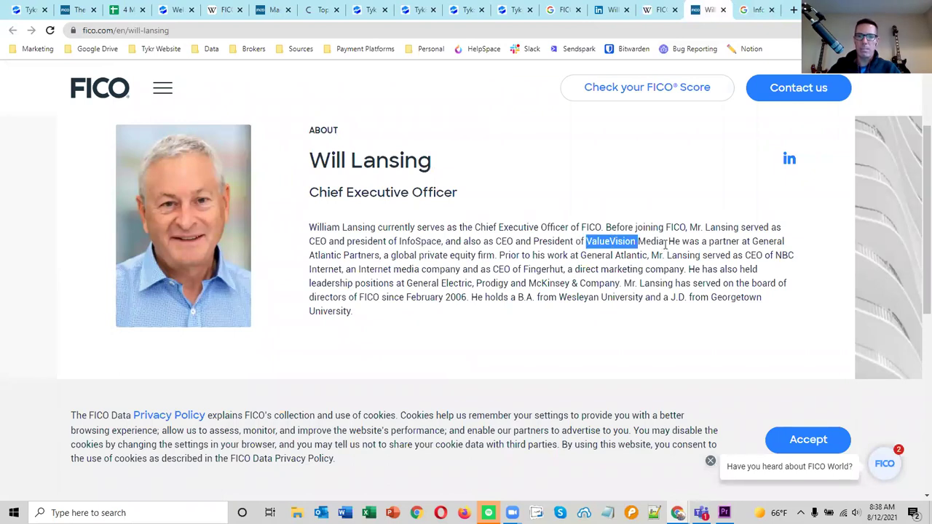
{"action": "left_click_drag", "start_coordinate": [666, 242], "coordinate": [590, 241]}
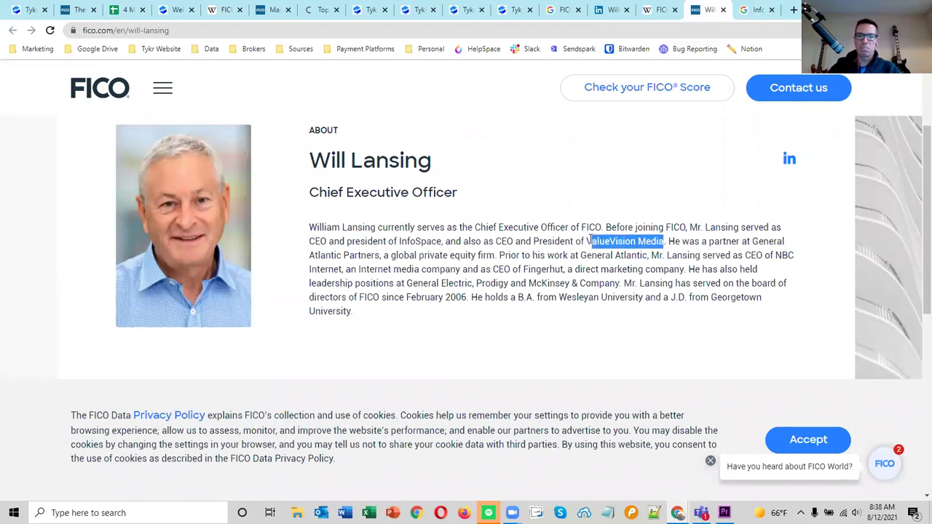
{"action": "left_click", "coordinate": [794, 9]}
{"action": "type", "text": "ValueVision Media"}
{"action": "key", "text": "Return"}
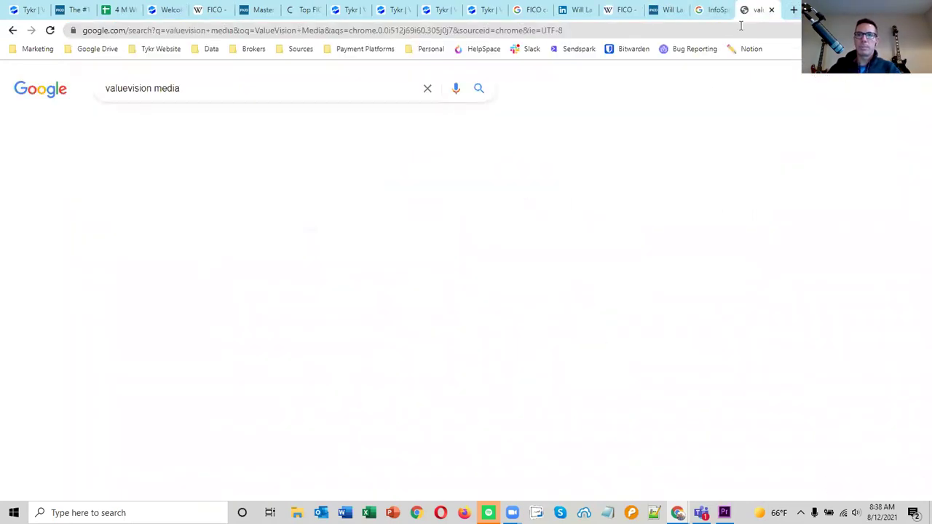
Review the InfoSpace search results and company summary, and open app.tykr.com in a new tab.
{"action": "left_click", "coordinate": [705, 11]}
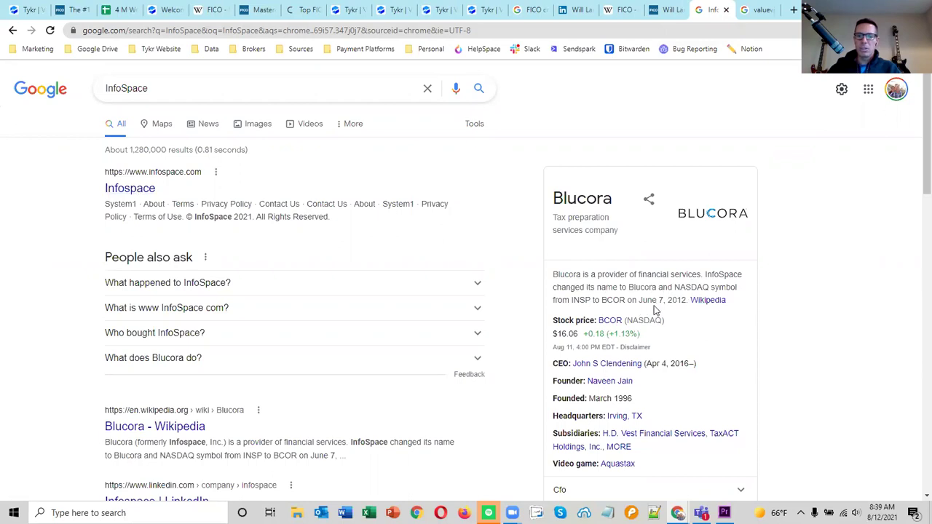
{"action": "scroll", "coordinate": [666, 306], "scroll_direction": "down", "scroll_amount": 1}
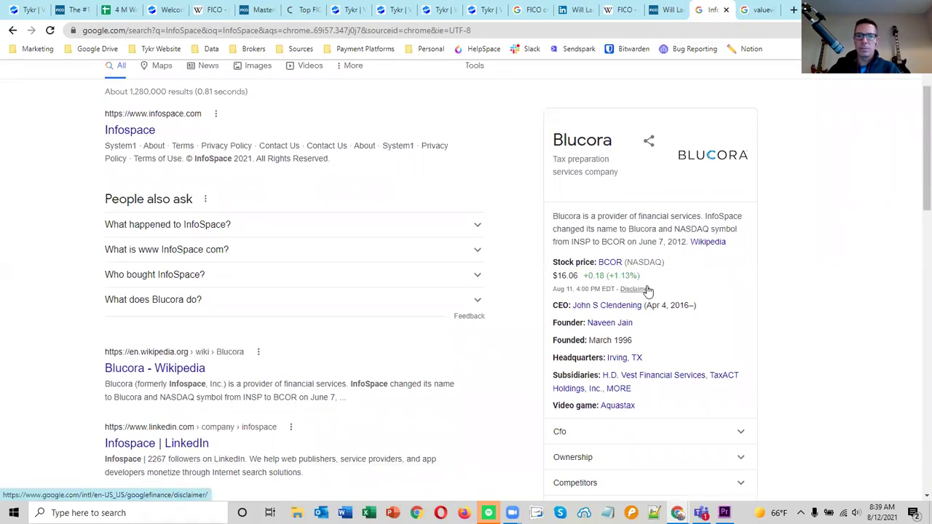
{"action": "left_click", "coordinate": [793, 10]}
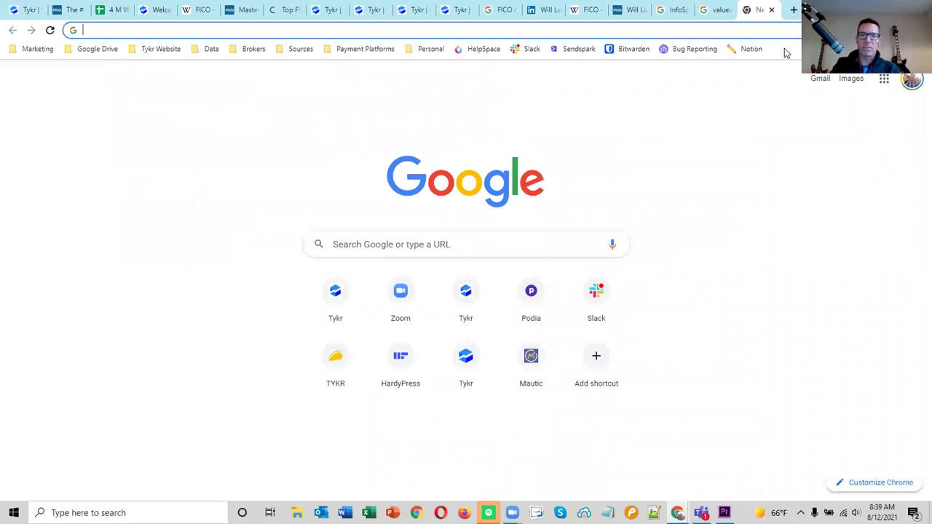
{"action": "type", "text": "app"}
{"action": "key", "text": "Return"}
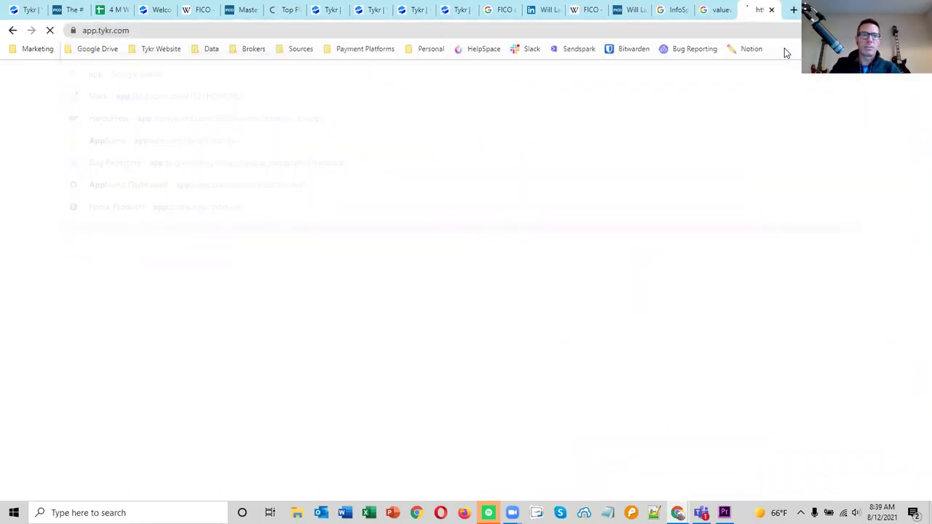
Read the CEO's earlier leadership positions in his FICO biography, including McKinsey & Company.
{"action": "left_click", "coordinate": [674, 10]}
{"action": "left_click", "coordinate": [631, 10]}
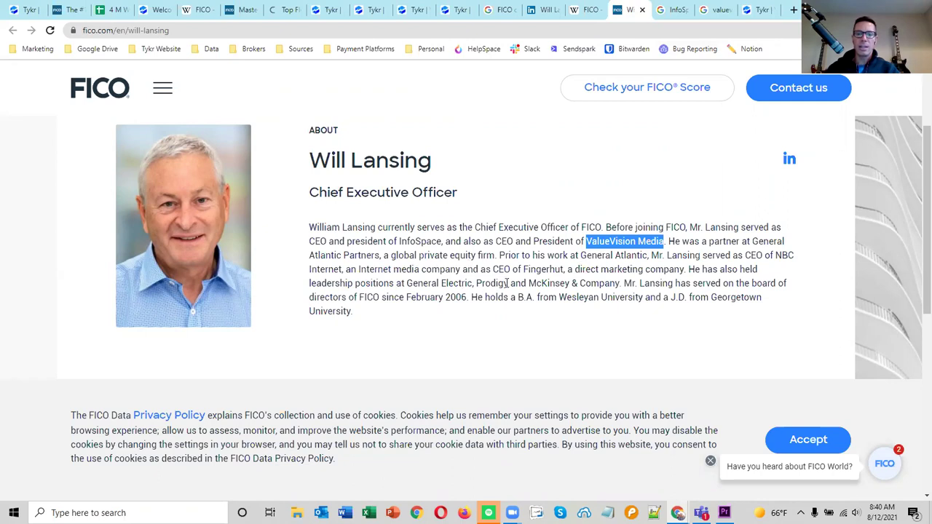
{"action": "left_click_drag", "start_coordinate": [618, 283], "coordinate": [528, 284]}
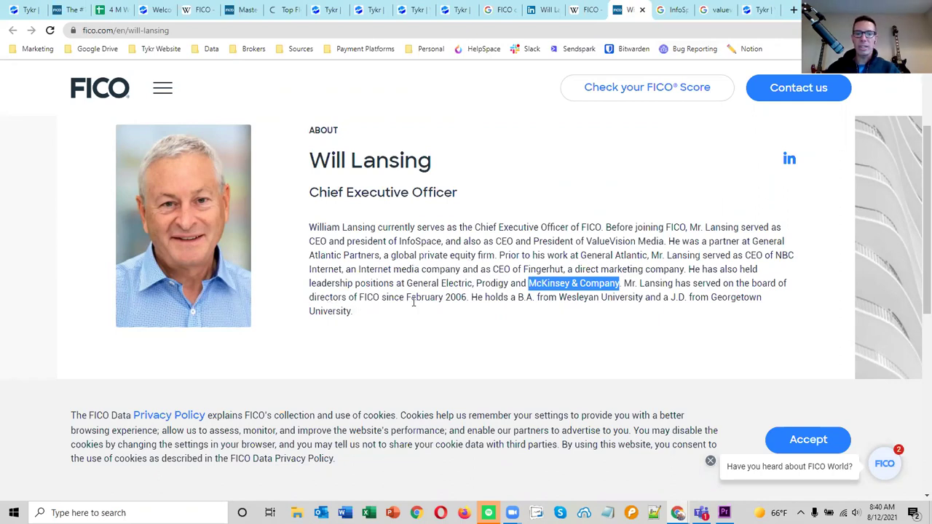
{"action": "scroll", "coordinate": [511, 316], "scroll_direction": "down", "scroll_amount": 6}
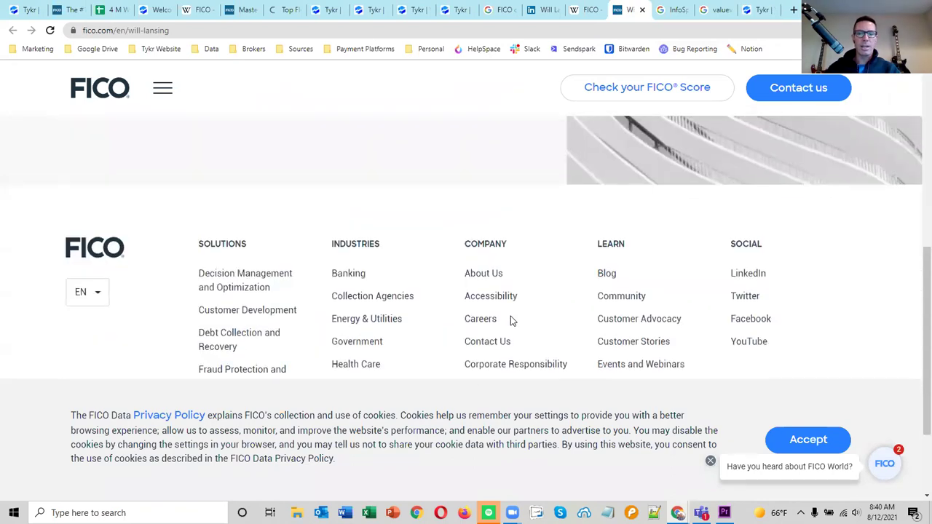
{"action": "scroll", "coordinate": [510, 318], "scroll_direction": "up", "scroll_amount": 6}
{"action": "scroll", "coordinate": [515, 329], "scroll_direction": "down", "scroll_amount": 3}
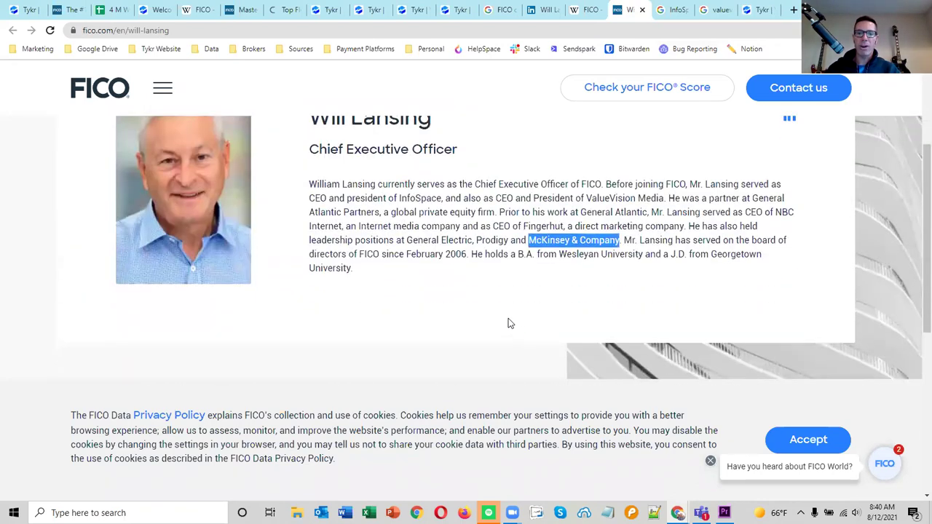
Examine the Experience section of the CEO's LinkedIn profile for his former companies and dates.
{"action": "left_click", "coordinate": [547, 13]}
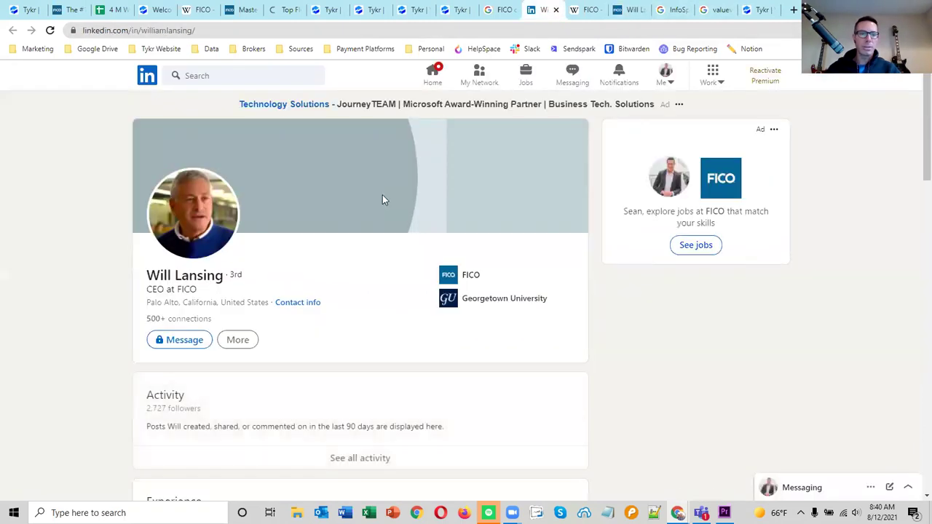
{"action": "scroll", "coordinate": [383, 195], "scroll_direction": "down", "scroll_amount": 5}
{"action": "scroll", "coordinate": [381, 198], "scroll_direction": "down", "scroll_amount": 3}
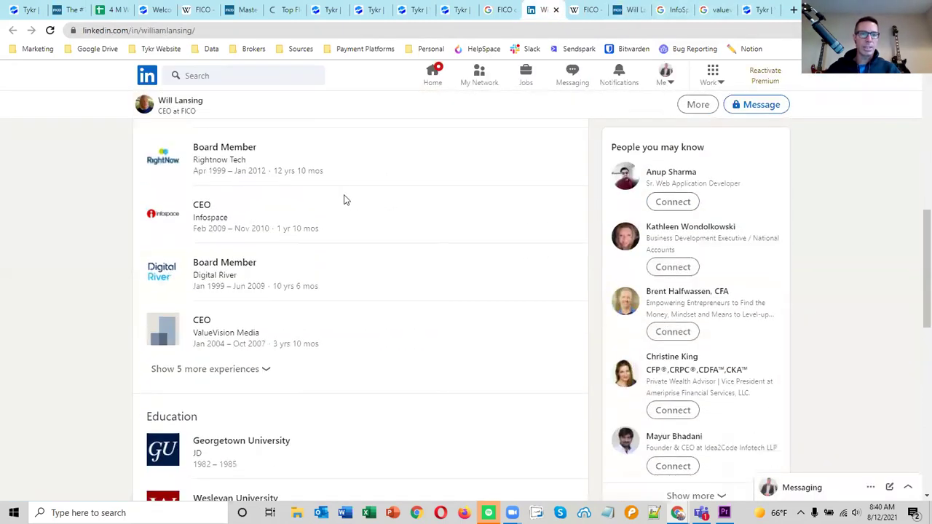
{"action": "scroll", "coordinate": [273, 190], "scroll_direction": "up", "scroll_amount": 1}
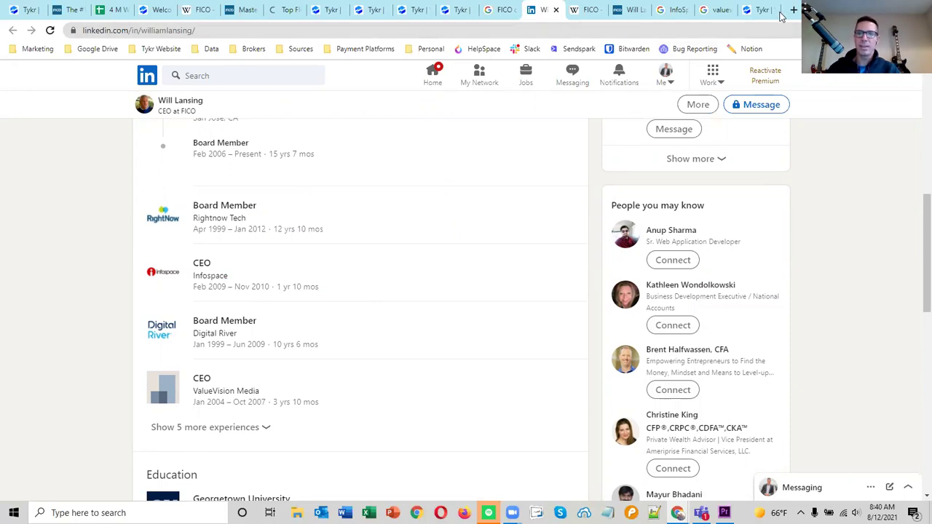
Check InfoSpace's current company name in the Google results, and open the Blucora, Inc. stock page in Tykr.
{"action": "left_click", "coordinate": [663, 9]}
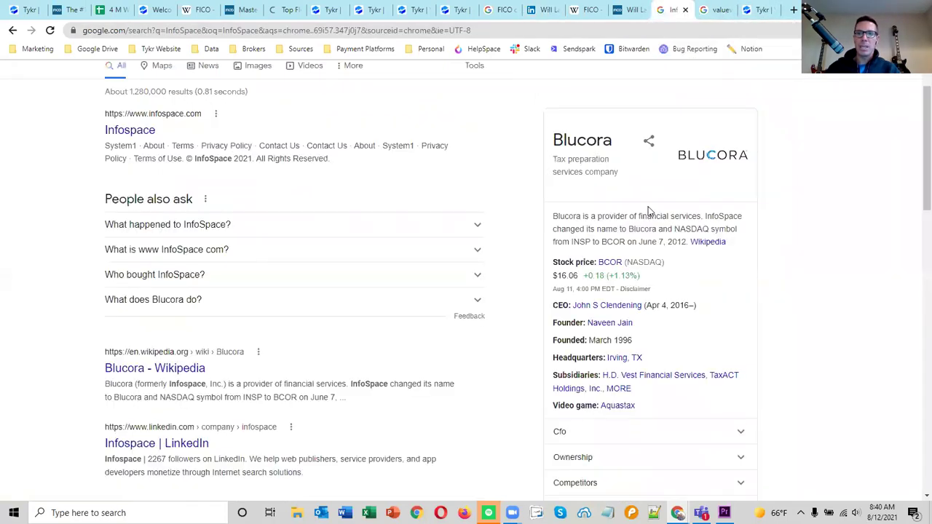
{"action": "left_click", "coordinate": [757, 9]}
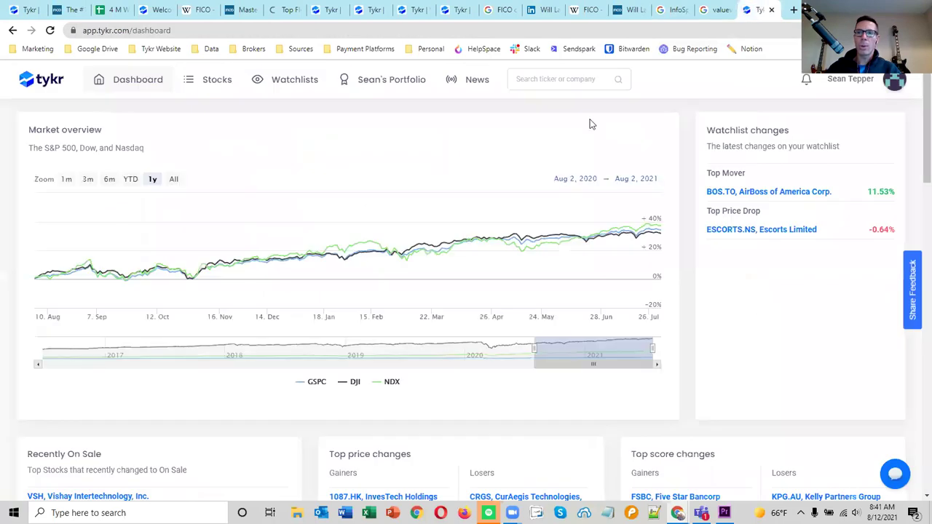
{"action": "left_click", "coordinate": [527, 75]}
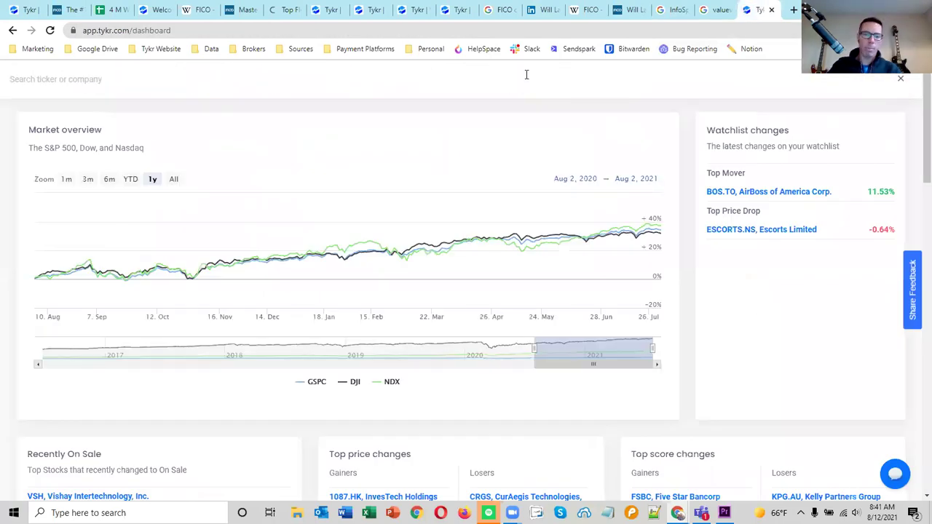
{"action": "type", "text": "blucora"}
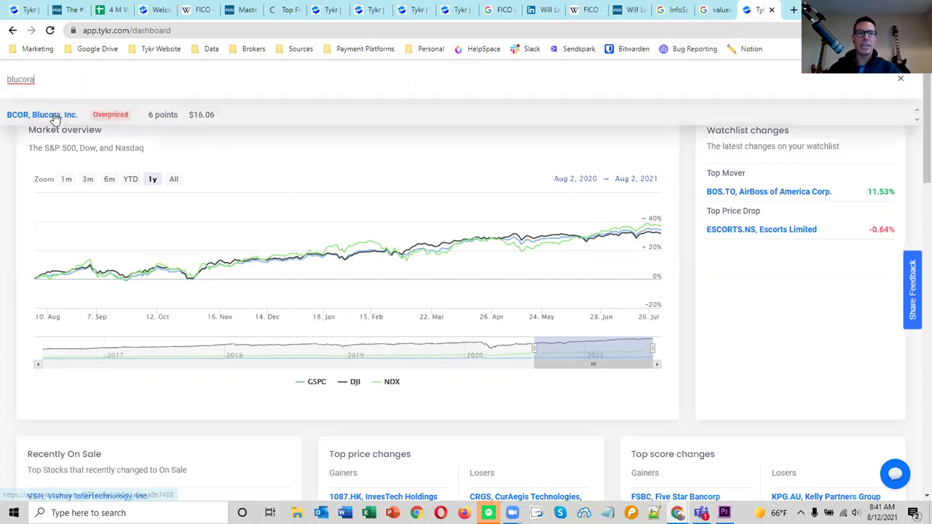
{"action": "left_click", "coordinate": [53, 118]}
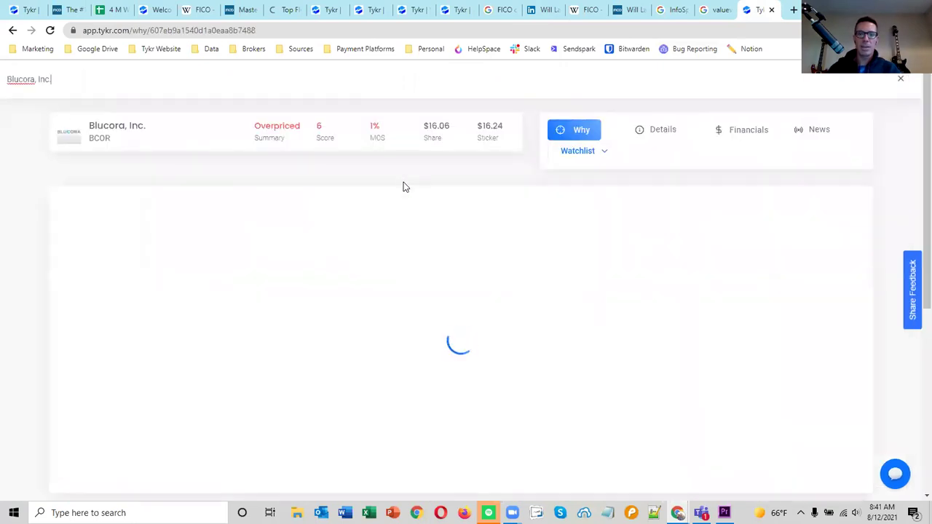
Check the CEO's Infospace dates on LinkedIn and show the full date range of Blucora's historical chart in Tykr.
{"action": "left_click", "coordinate": [539, 10]}
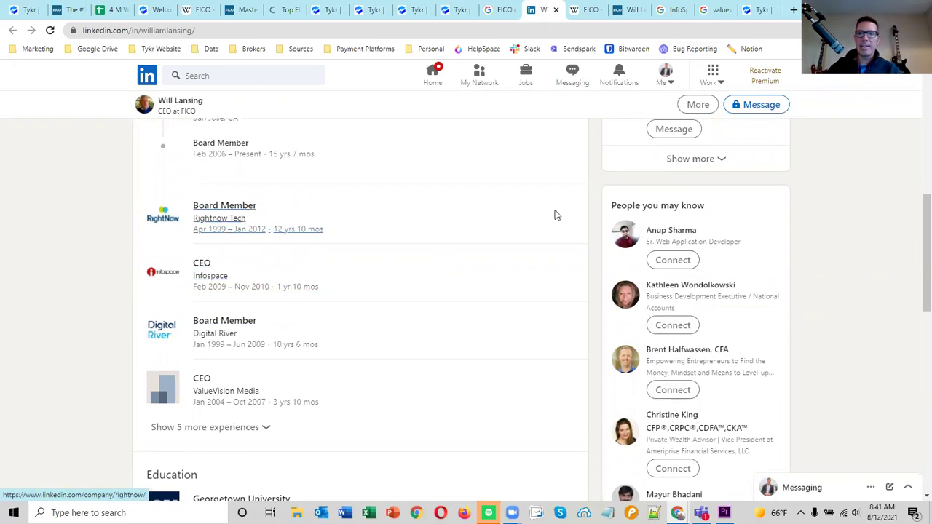
{"action": "left_click", "coordinate": [762, 10]}
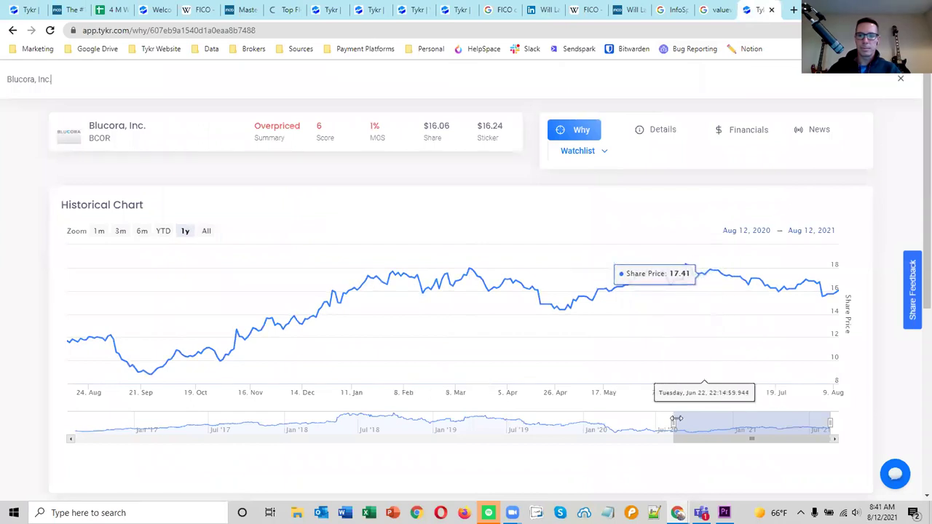
{"action": "left_click", "coordinate": [206, 230]}
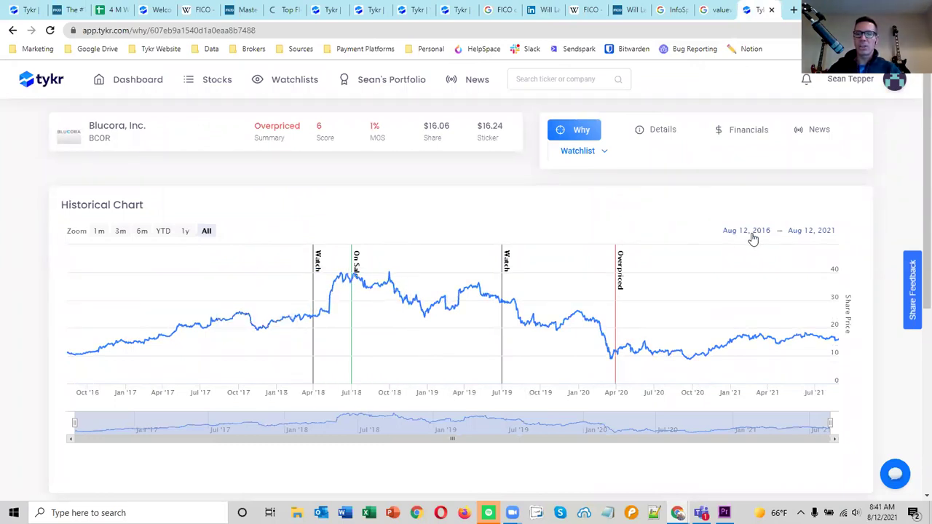
Search Google in a new tab for "bluecora stock" and show the price chart for the maximum period.
{"action": "left_click", "coordinate": [793, 10]}
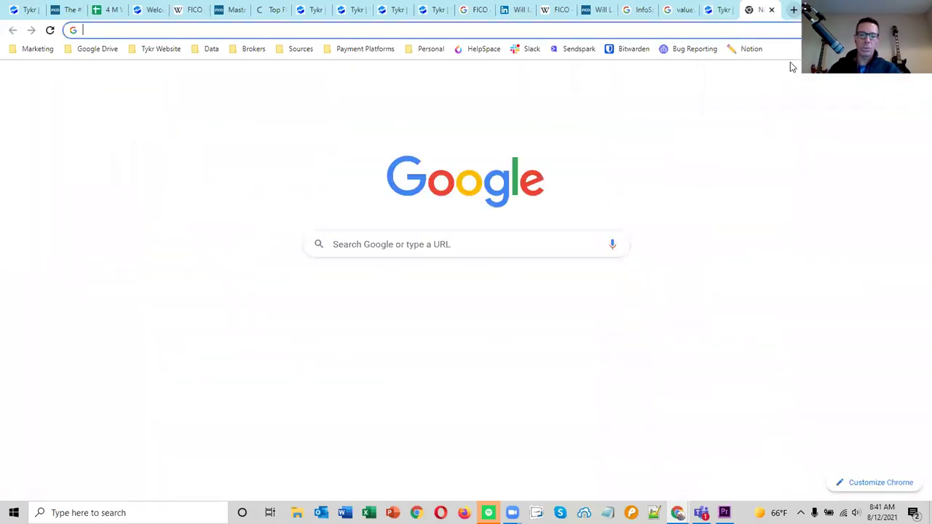
{"action": "type", "text": "blueco"}
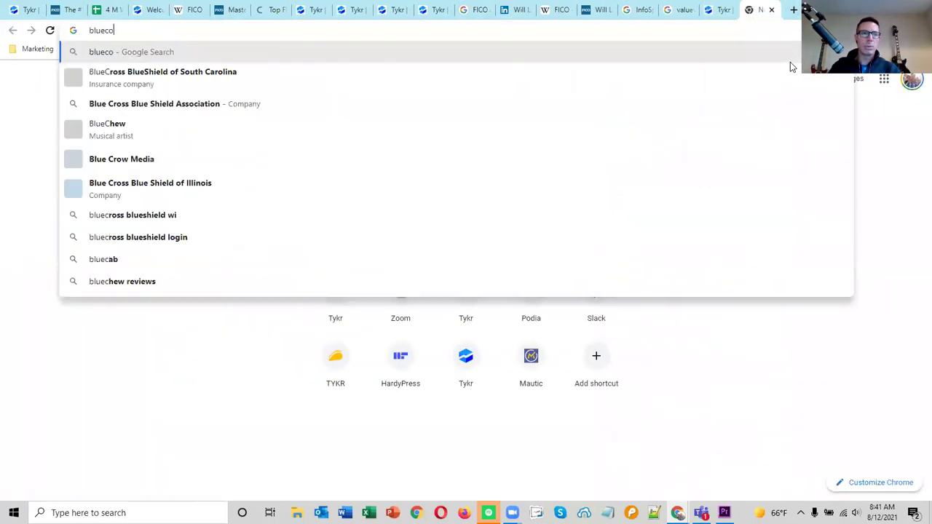
{"action": "type", "text": "ra stock"}
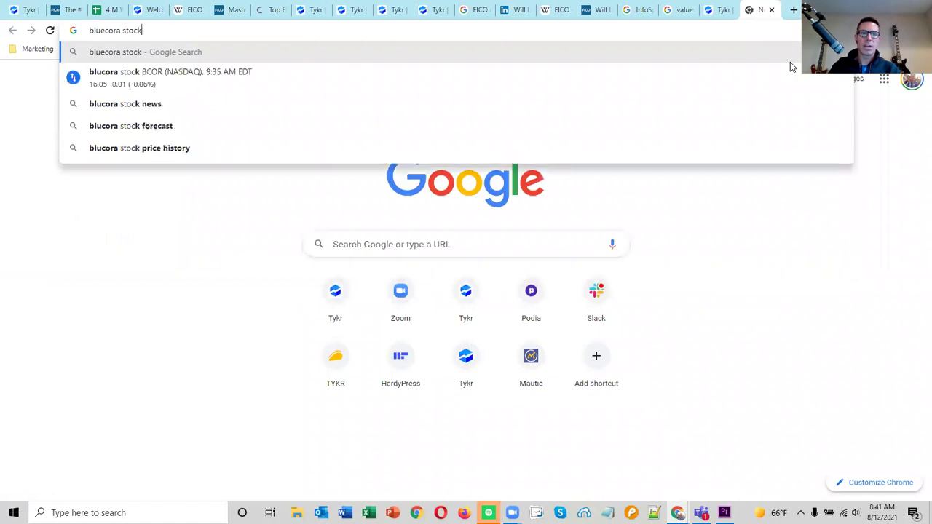
{"action": "key", "text": "Return"}
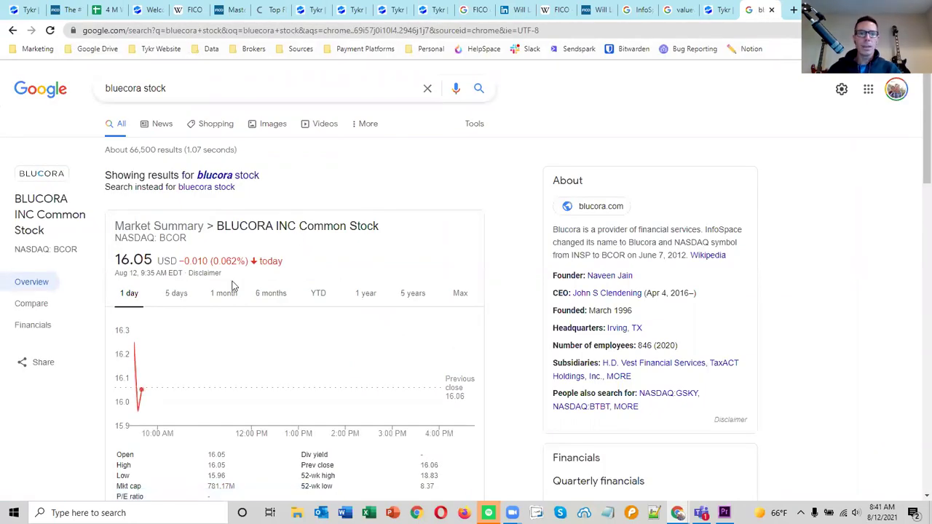
{"action": "left_click", "coordinate": [457, 297]}
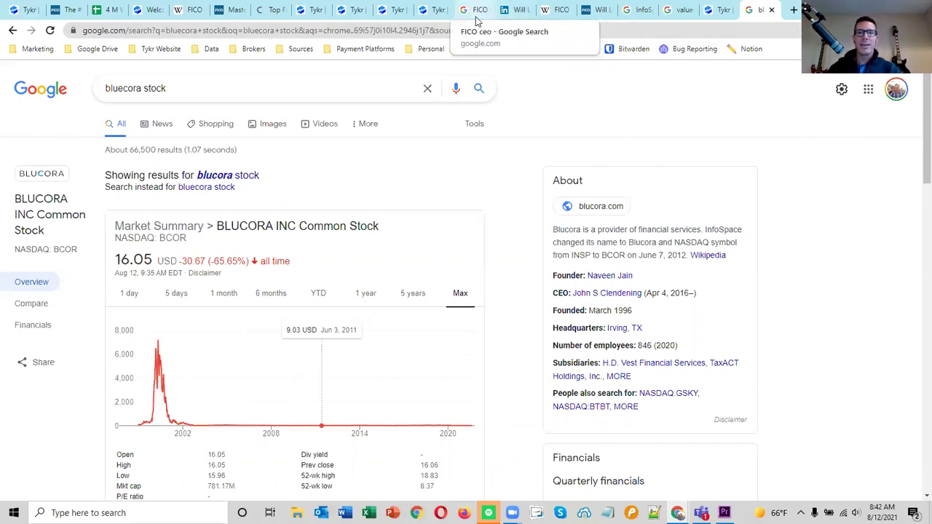
Search Google for "ValueVision Media stock" and view its price chart over one year and the maximum period.
{"action": "left_click", "coordinate": [594, 12]}
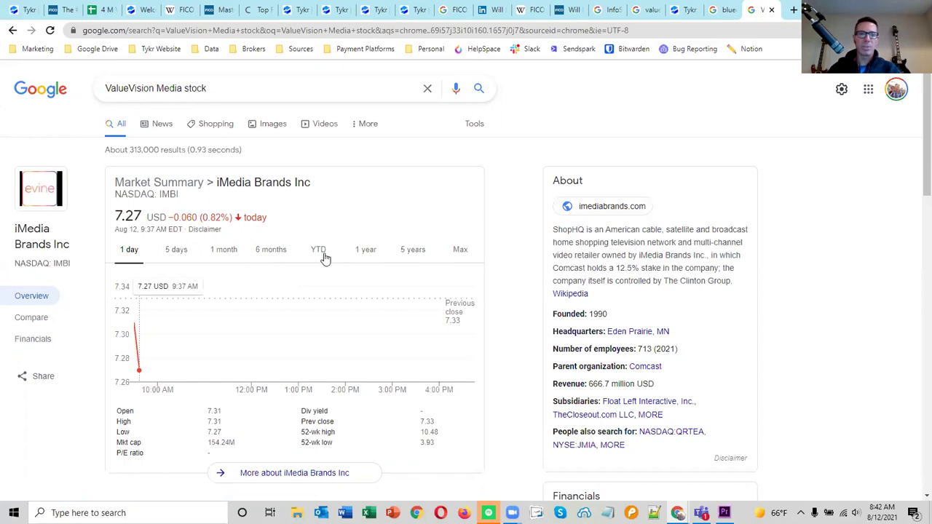
{"action": "left_click", "coordinate": [366, 252]}
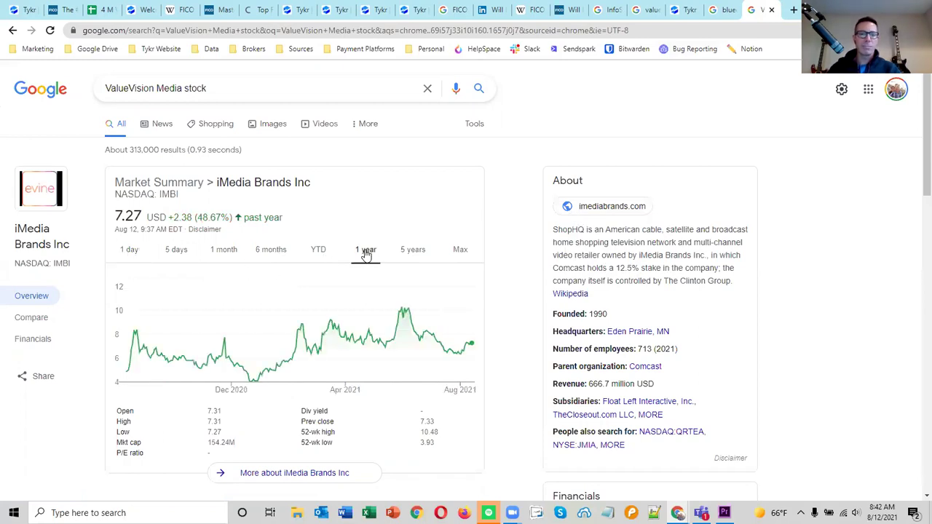
{"action": "left_click", "coordinate": [459, 252]}
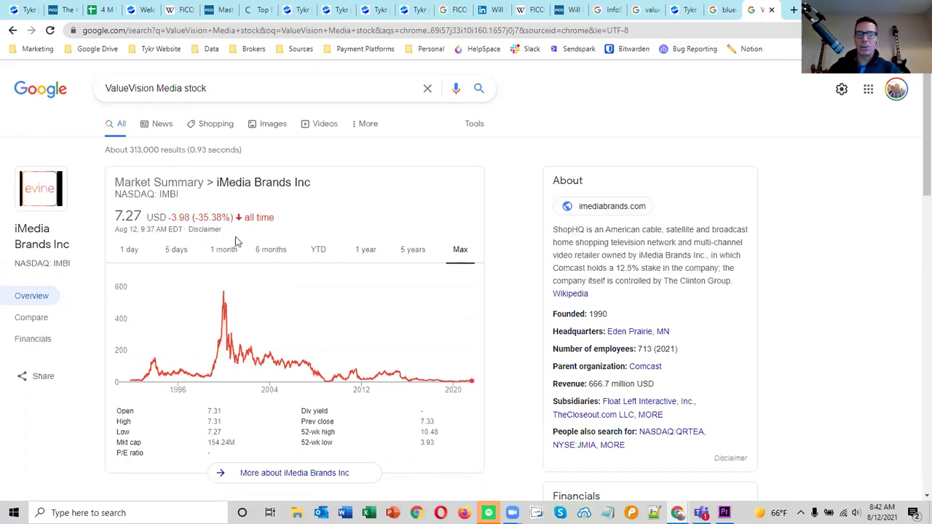
Check the CEO's ValueVision Media dates on LinkedIn and reread his career history in the FICO biography.
{"action": "left_click", "coordinate": [487, 14]}
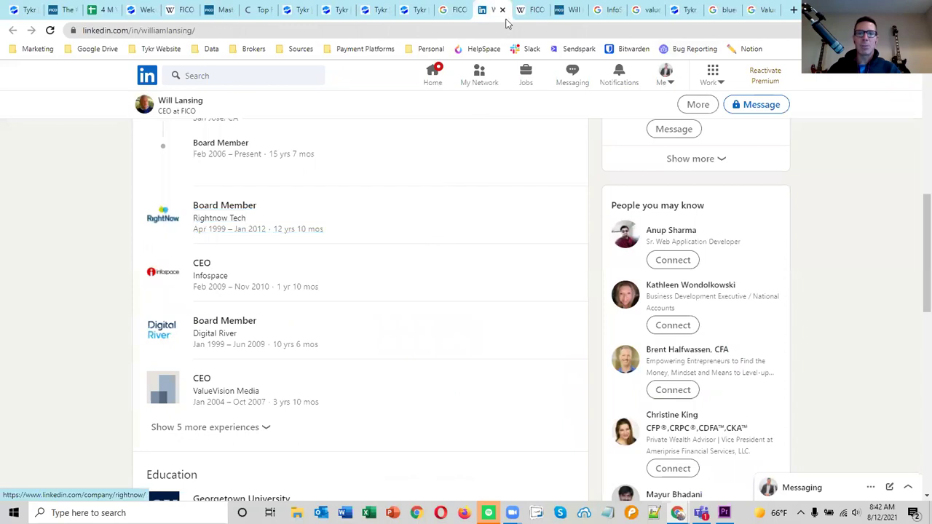
{"action": "left_click", "coordinate": [570, 11]}
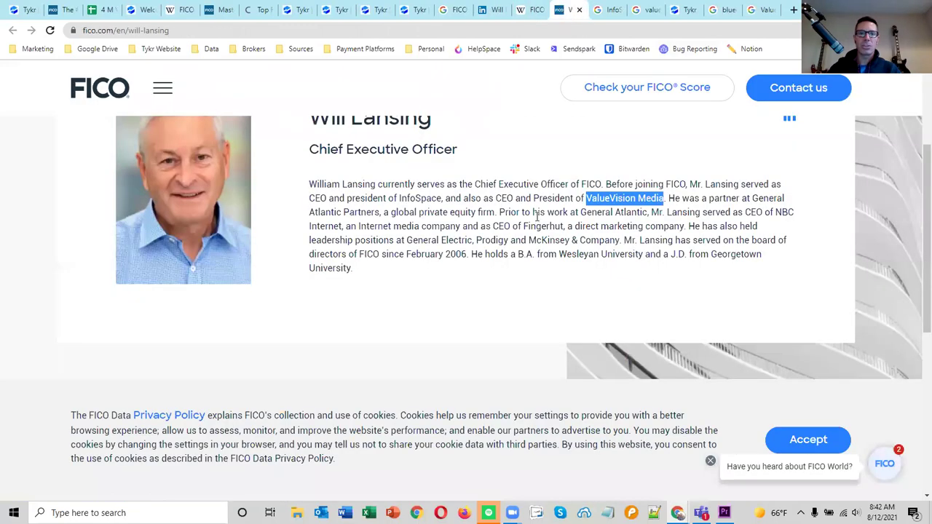
{"action": "scroll", "coordinate": [535, 215], "scroll_direction": "up", "scroll_amount": 2}
{"action": "scroll", "coordinate": [533, 212], "scroll_direction": "down", "scroll_amount": 1}
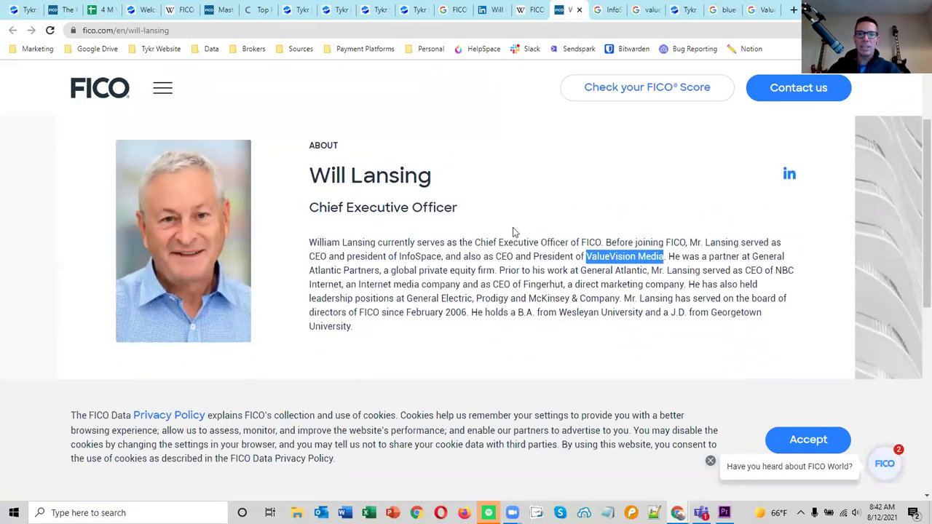
Check the year the CEO joined FICO's board in his biography and revisit the InfoSpace search results.
{"action": "left_click_drag", "start_coordinate": [466, 312], "coordinate": [457, 312]}
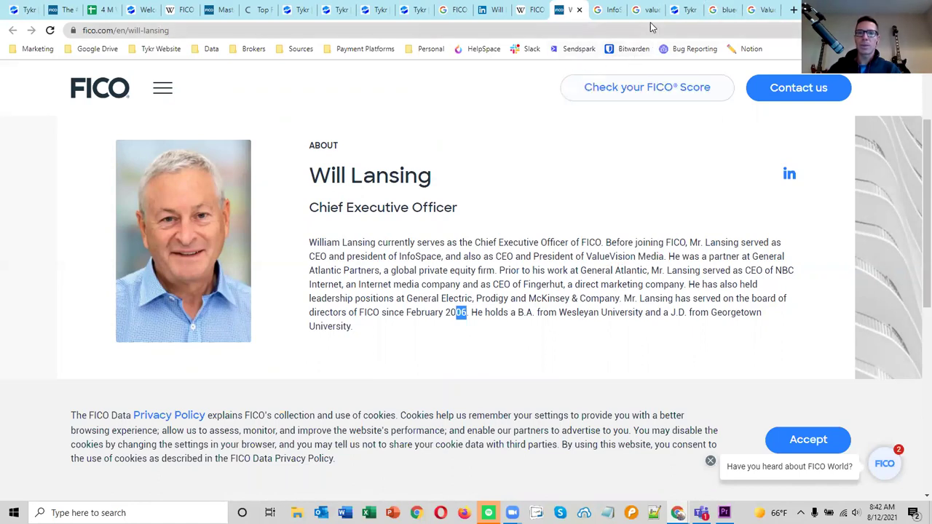
{"action": "left_click", "coordinate": [610, 12]}
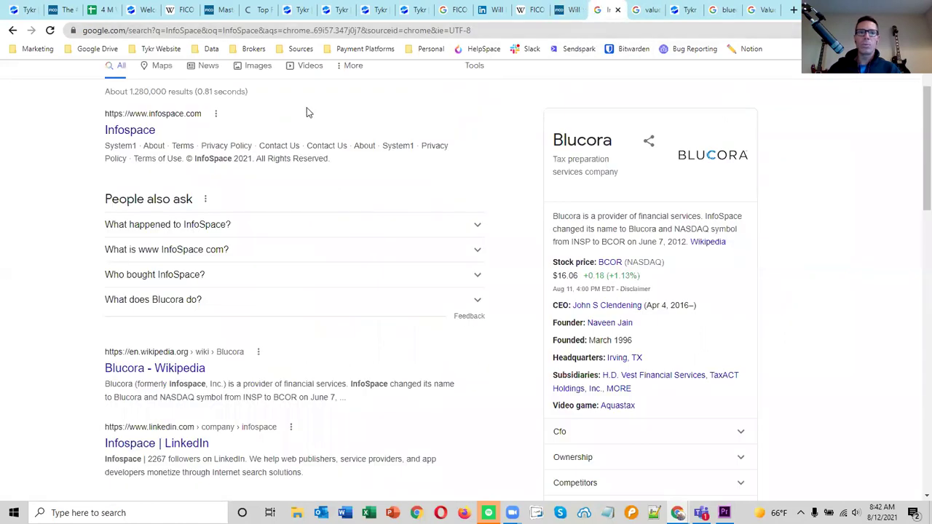
{"action": "scroll", "coordinate": [306, 111], "scroll_direction": "up", "scroll_amount": 1}
{"action": "left_click_drag", "start_coordinate": [225, 89], "coordinate": [104, 86]}
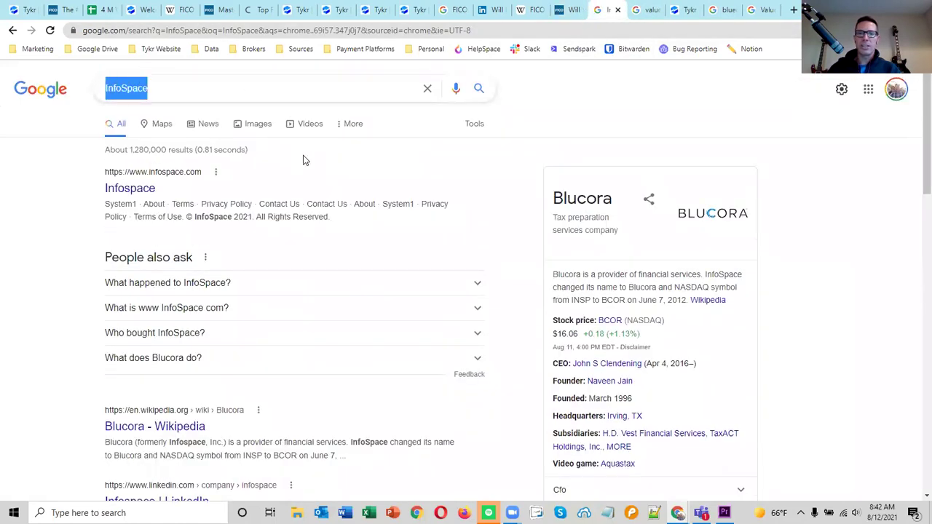
Show the full date range of Fair Isaac Corporation's historical chart in Tykr.
{"action": "left_click", "coordinate": [297, 10]}
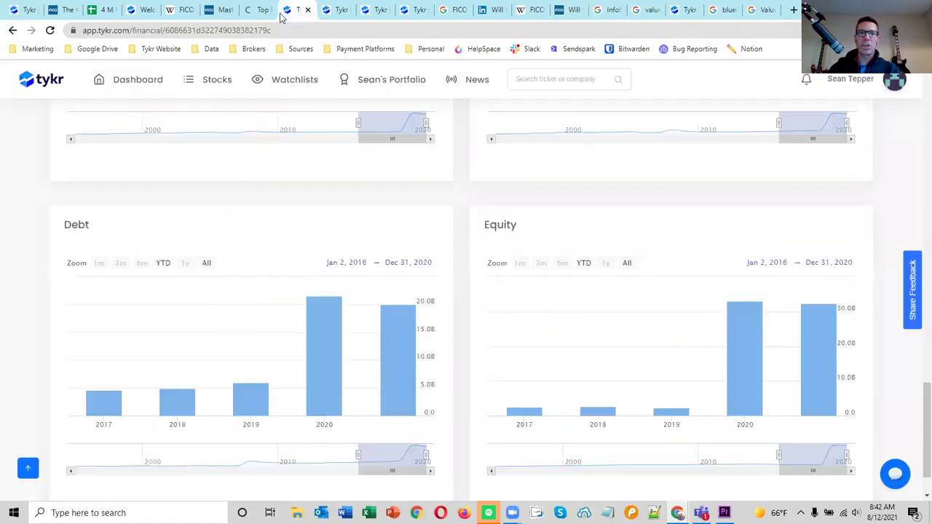
{"action": "left_click", "coordinate": [24, 10]}
{"action": "scroll", "coordinate": [568, 174], "scroll_direction": "up", "scroll_amount": 10}
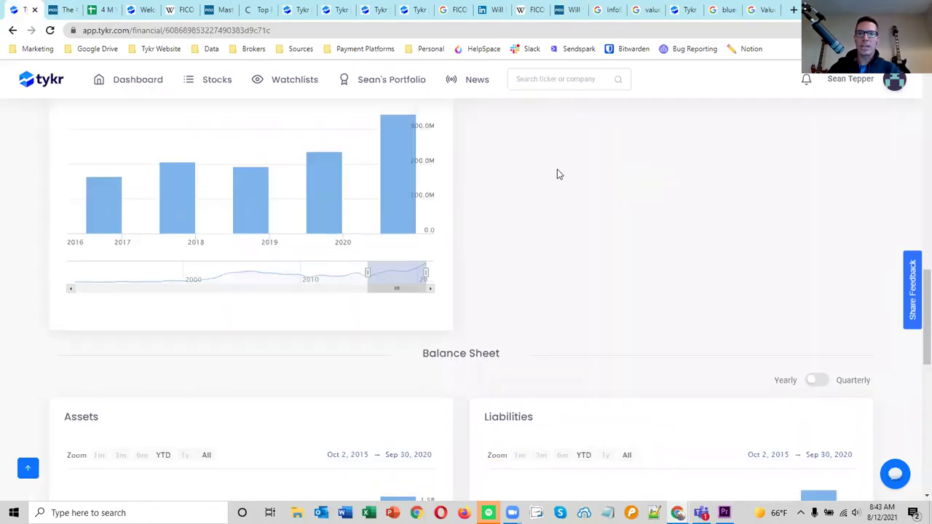
{"action": "scroll", "coordinate": [566, 171], "scroll_direction": "up", "scroll_amount": 6}
{"action": "left_click", "coordinate": [582, 132]}
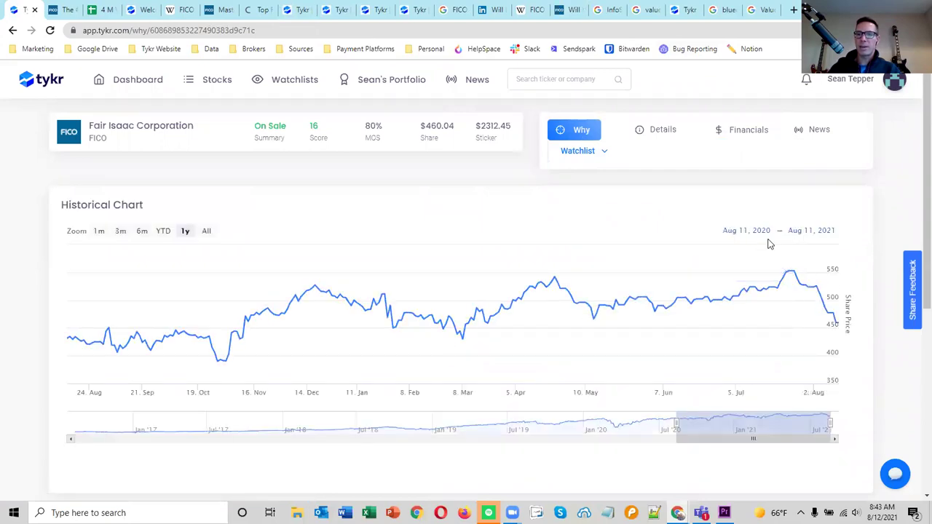
{"action": "left_click", "coordinate": [206, 231]}
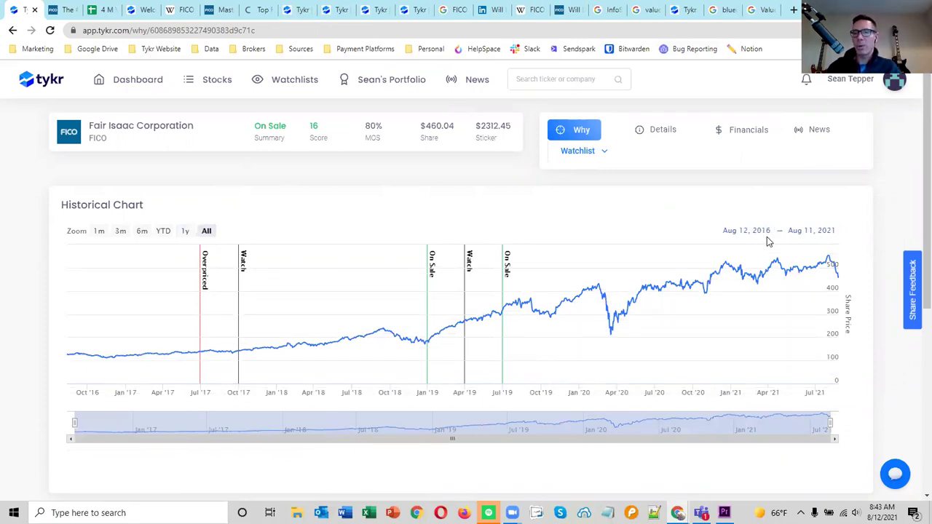
Replace the ValueVision Media search on Google with "fico stock" and show the price chart for the maximum period.
{"action": "left_click", "coordinate": [763, 9]}
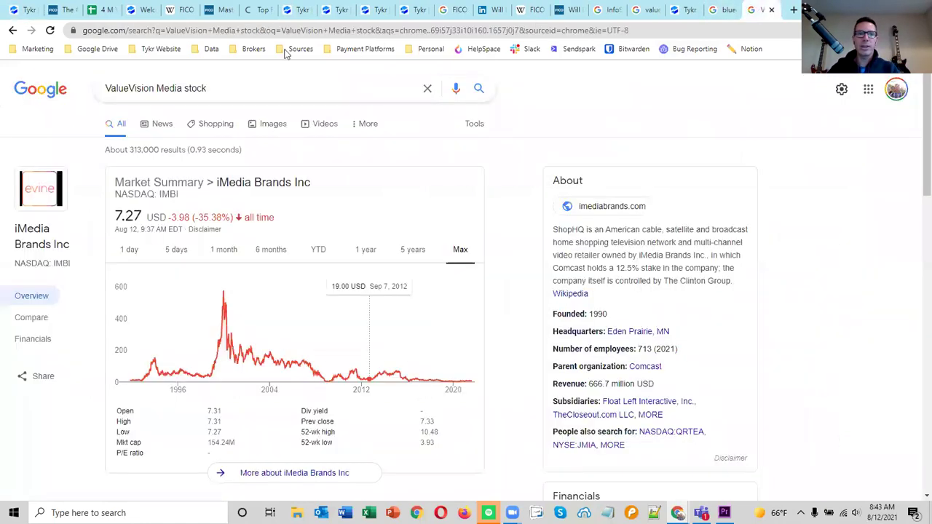
{"action": "left_click_drag", "start_coordinate": [240, 92], "coordinate": [34, 88]}
{"action": "type", "text": "fic"}
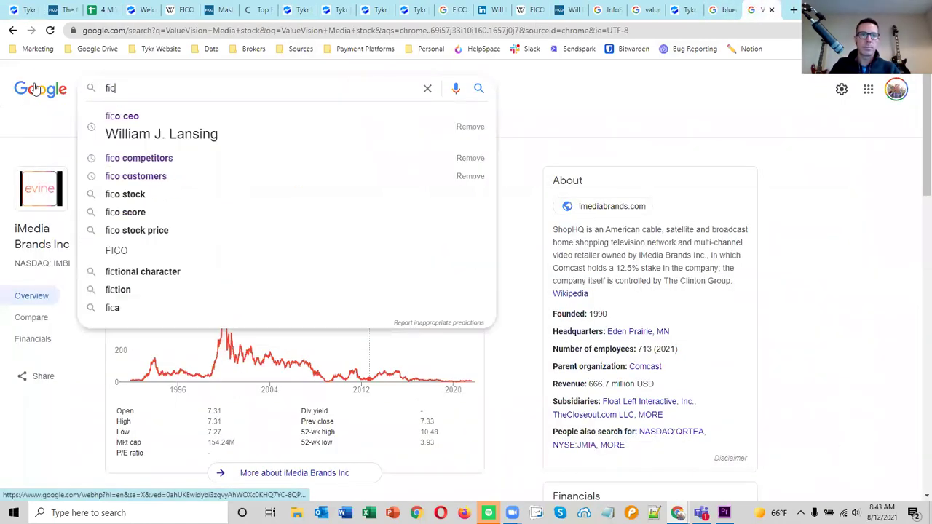
{"action": "type", "text": "o stock"}
{"action": "key", "text": "Return"}
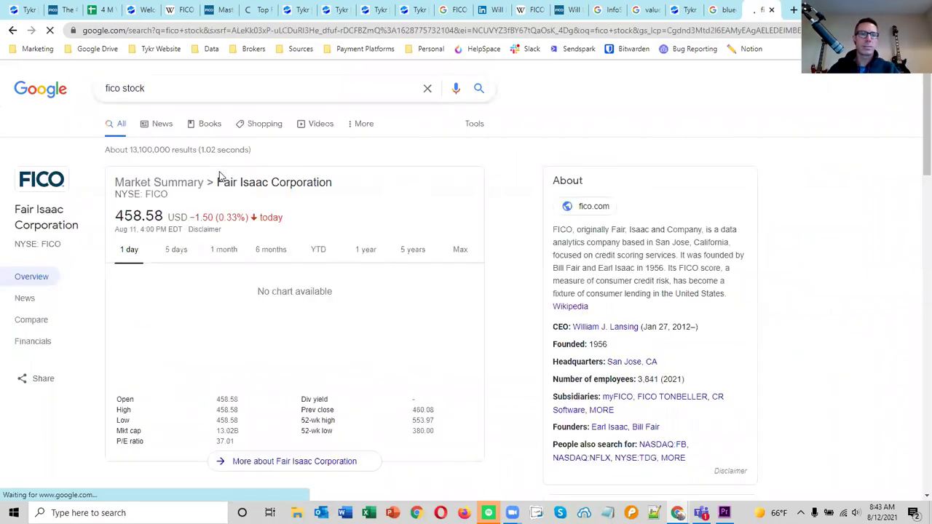
{"action": "left_click", "coordinate": [460, 250]}
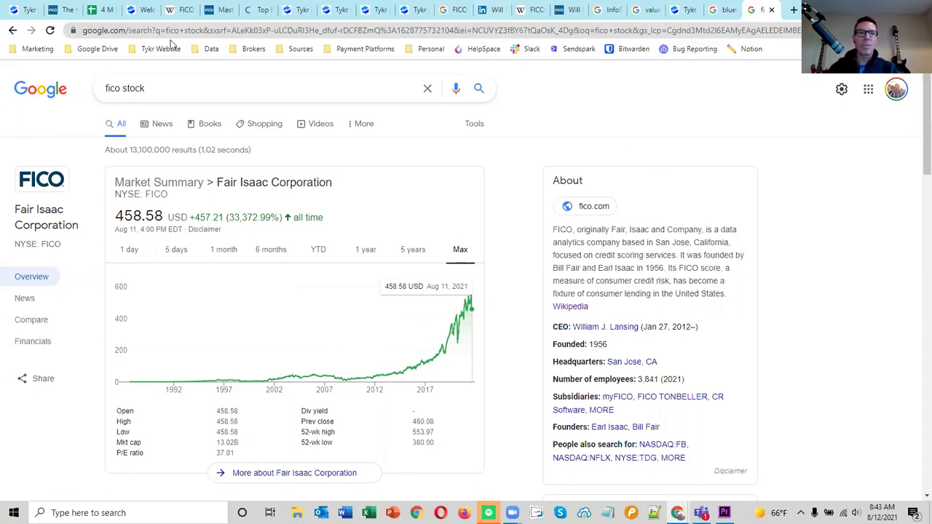
In the 4 M Worksheet, enter 1 point for question 5.1 on the CEO's share price track record.
{"action": "left_click", "coordinate": [109, 11]}
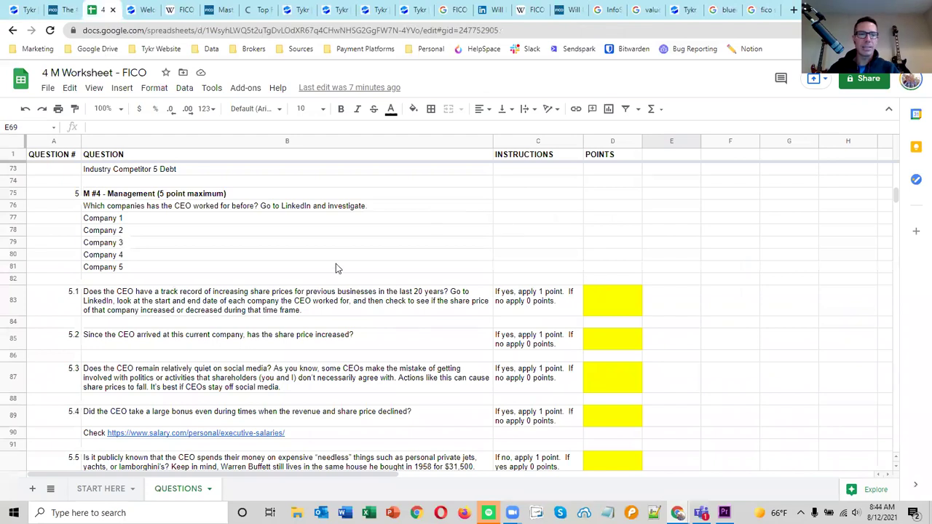
{"action": "scroll", "coordinate": [336, 262], "scroll_direction": "up", "scroll_amount": 3}
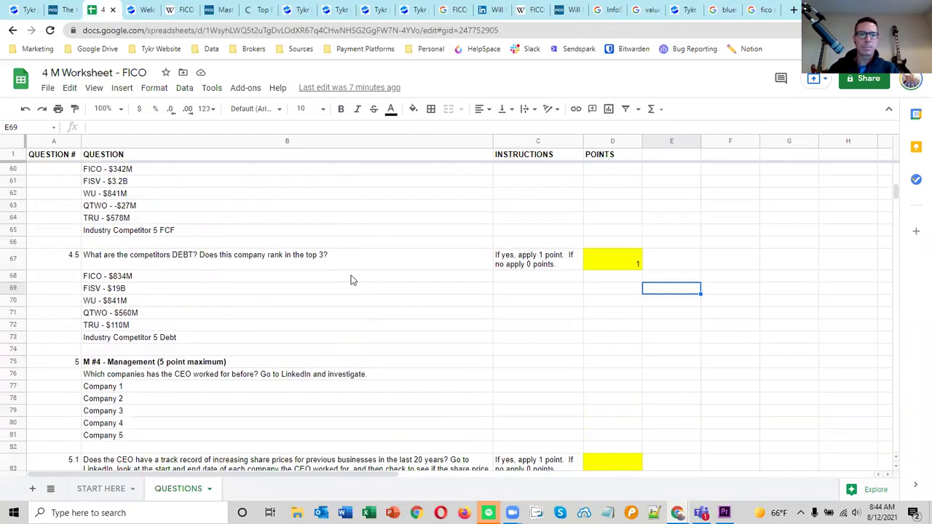
{"action": "scroll", "coordinate": [350, 277], "scroll_direction": "down", "scroll_amount": 1}
{"action": "scroll", "coordinate": [351, 280], "scroll_direction": "down", "scroll_amount": 4}
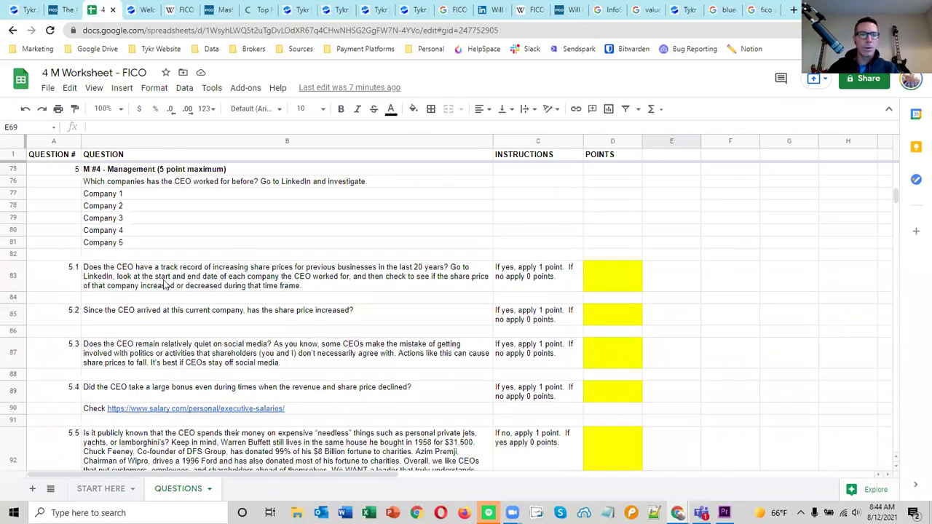
{"action": "left_click", "coordinate": [169, 287]}
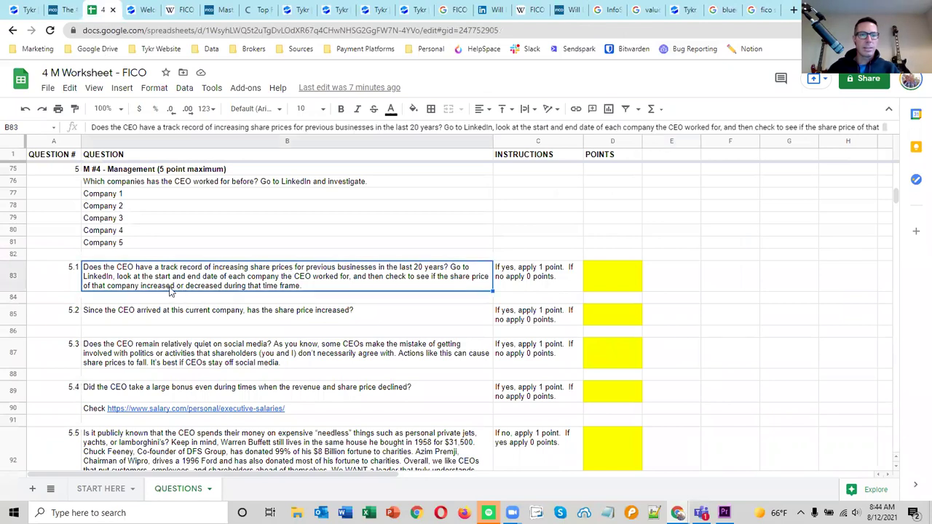
{"action": "left_click", "coordinate": [614, 273]}
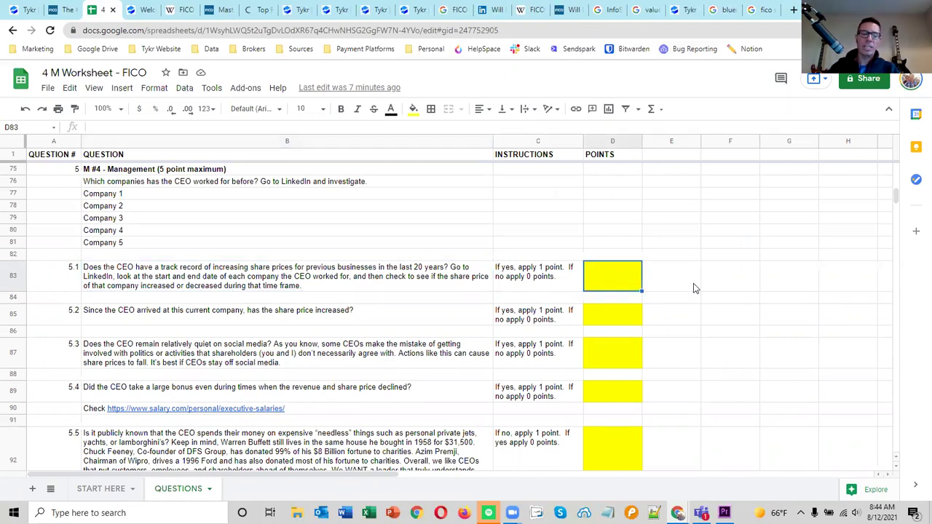
{"action": "type", "text": "1"}
{"action": "left_click", "coordinate": [706, 289]}
Enter 1 point for question 5.2 on the share price increase since the CEO's arrival.
{"action": "left_click", "coordinate": [615, 313]}
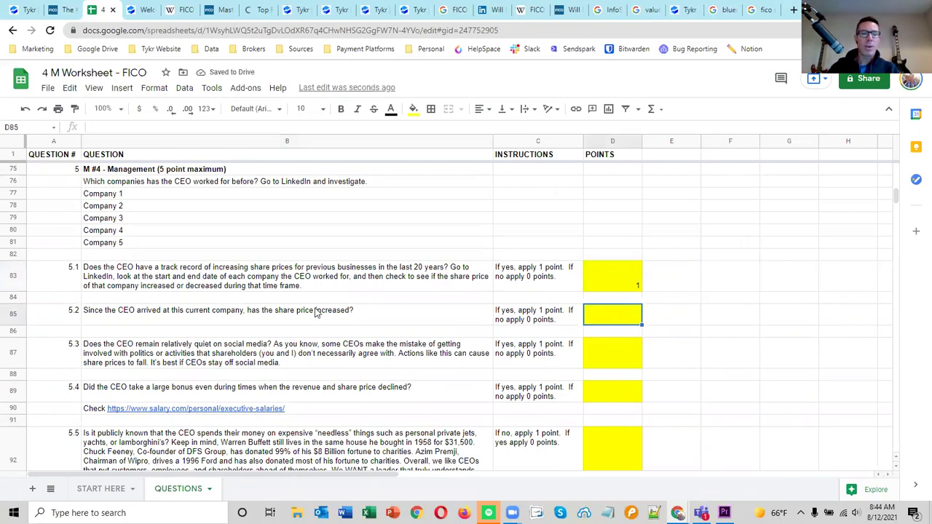
{"action": "left_click", "coordinate": [714, 350]}
{"action": "left_click", "coordinate": [635, 318]}
{"action": "type", "text": "1"}
{"action": "left_click", "coordinate": [752, 333]}
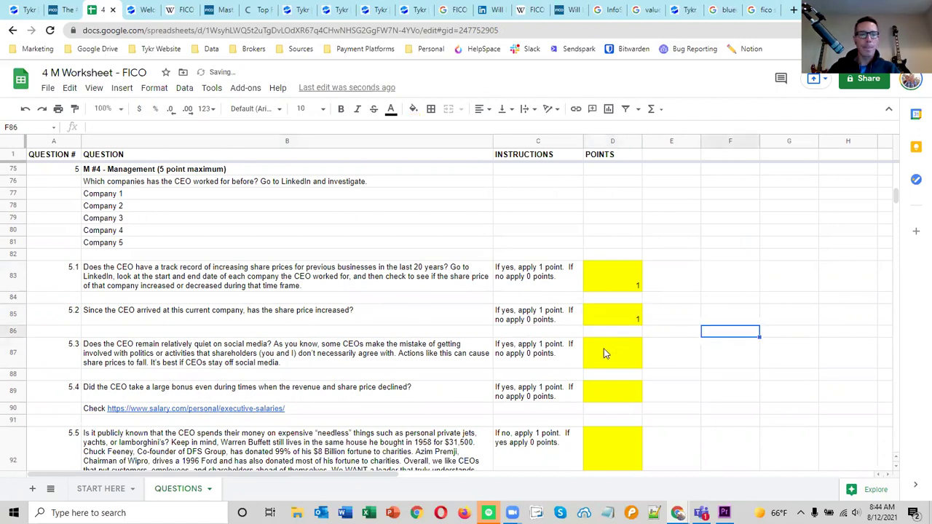
Copy the CEO's name from his biography page on the FICO website.
{"action": "left_click", "coordinate": [611, 355]}
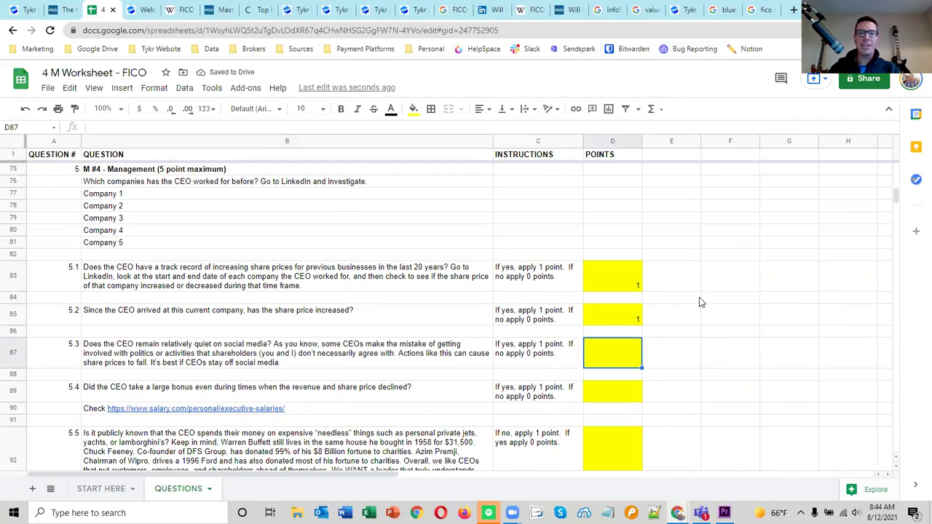
{"action": "left_click", "coordinate": [606, 10]}
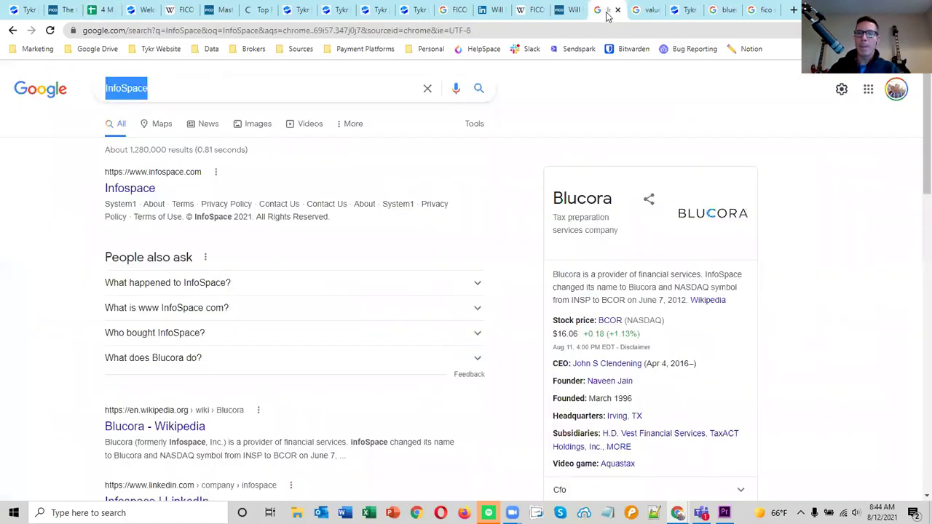
{"action": "left_click", "coordinate": [648, 11]}
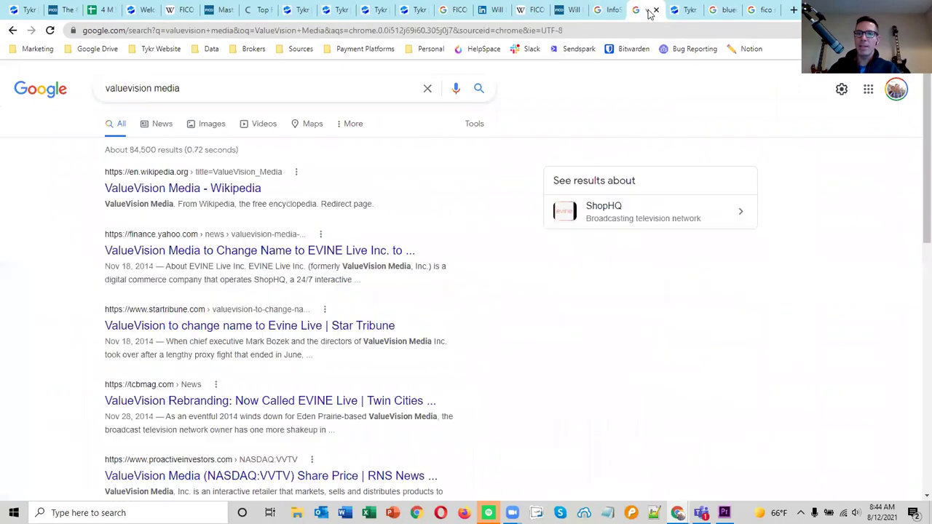
{"action": "left_click", "coordinate": [721, 10]}
{"action": "left_click", "coordinate": [762, 10]}
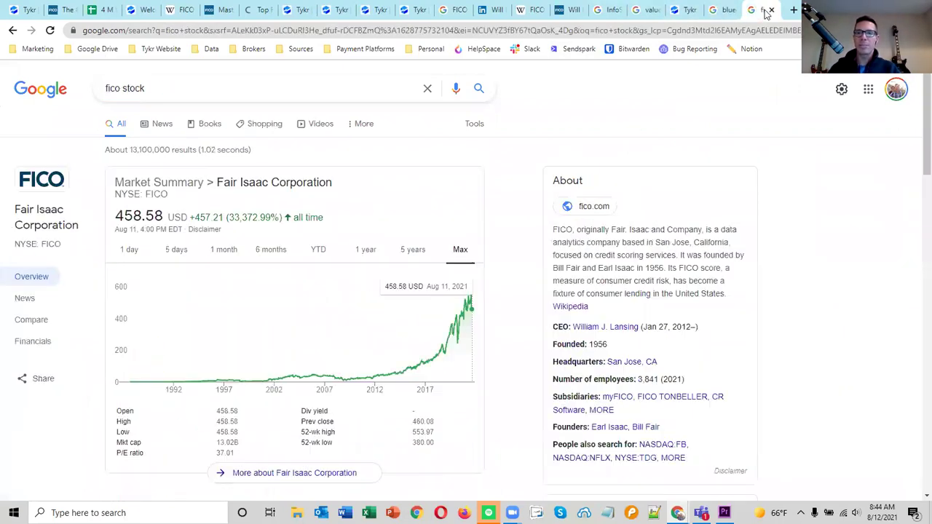
{"action": "left_click", "coordinate": [570, 15]}
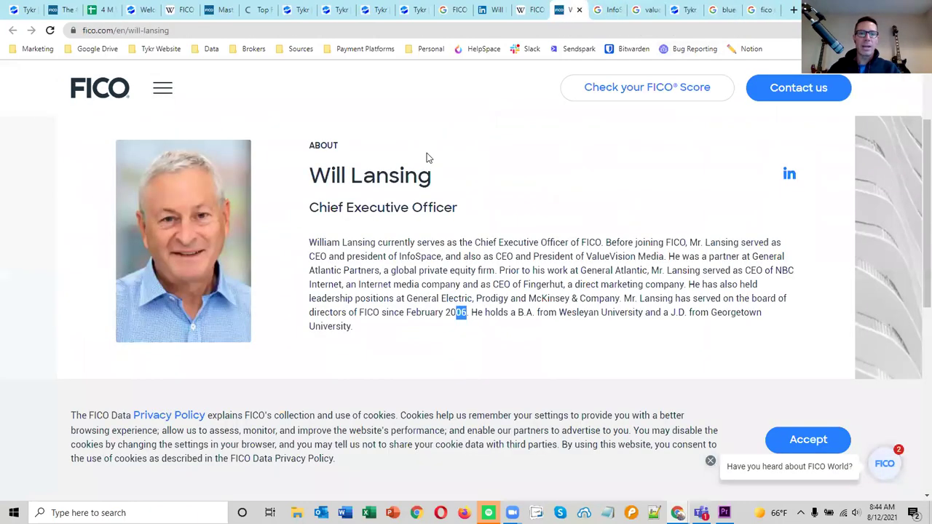
{"action": "left_click_drag", "start_coordinate": [434, 177], "coordinate": [310, 176]}
{"action": "key", "text": "ctrl+c"}
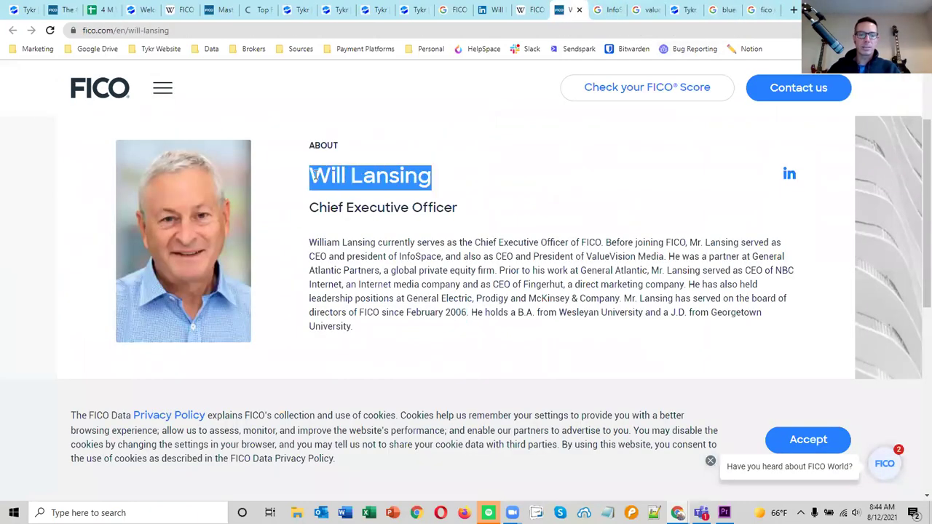
Search Google for the CEO's name plus "twitter" and read FICO's May 6, 2020 tweet about him.
{"action": "left_click", "coordinate": [762, 10]}
{"action": "left_click_drag", "start_coordinate": [204, 88], "coordinate": [79, 80]}
{"action": "key", "text": "ctrl+v"}
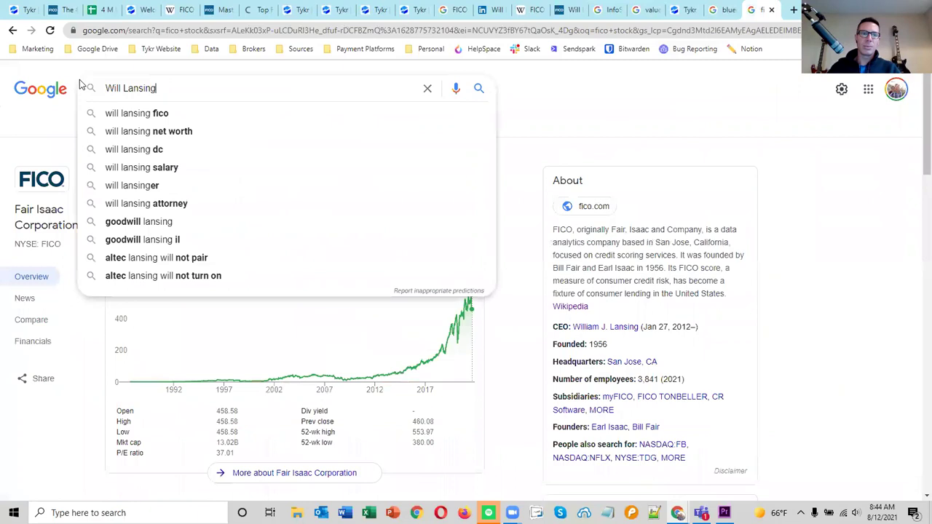
{"action": "type", "text": "twitter"}
{"action": "key", "text": "Return"}
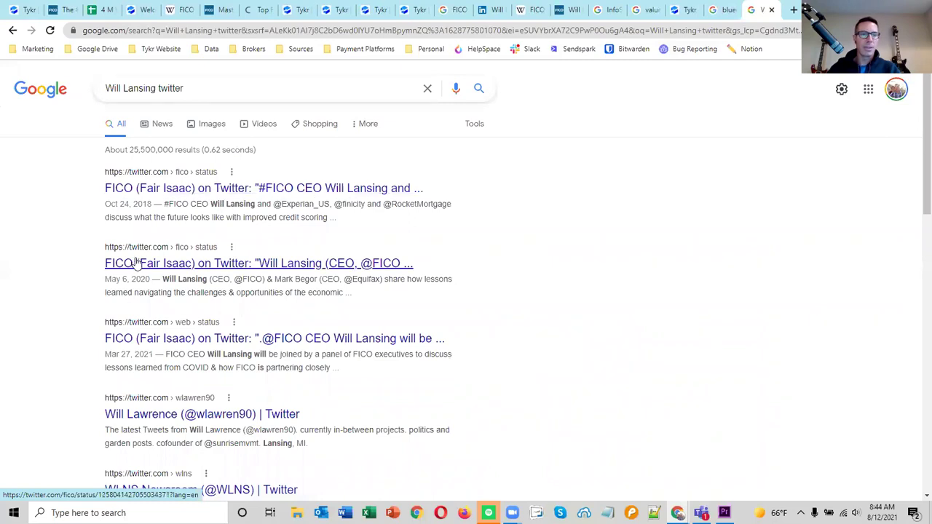
{"action": "left_click", "coordinate": [230, 266]}
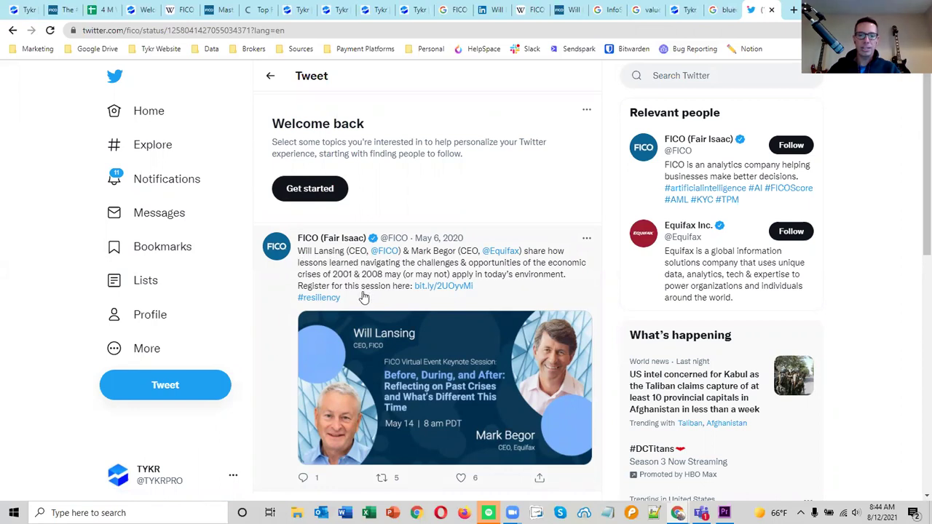
{"action": "scroll", "coordinate": [362, 294], "scroll_direction": "down", "scroll_amount": 4}
{"action": "scroll", "coordinate": [362, 295], "scroll_direction": "up", "scroll_amount": 4}
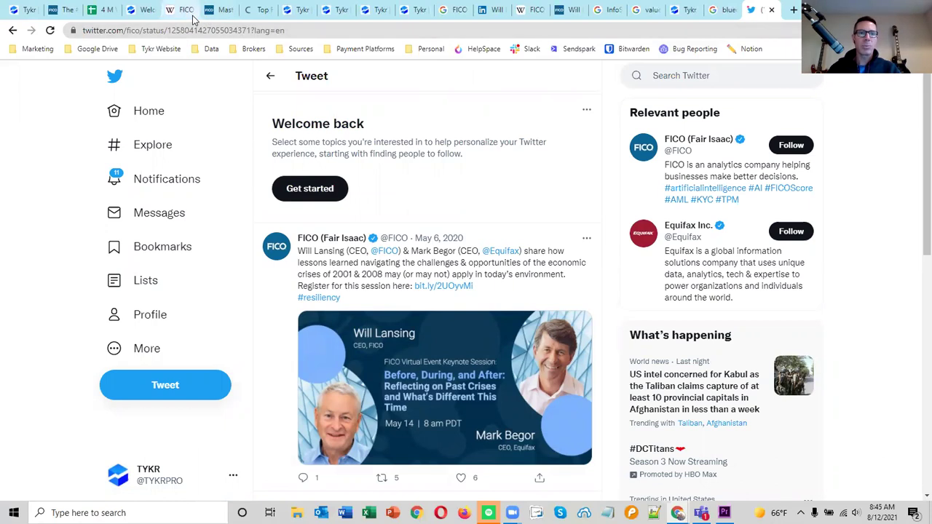
In the worksheet, enter 1 point for question 5.3 on the CEO staying quiet on social media.
{"action": "left_click", "coordinate": [102, 10]}
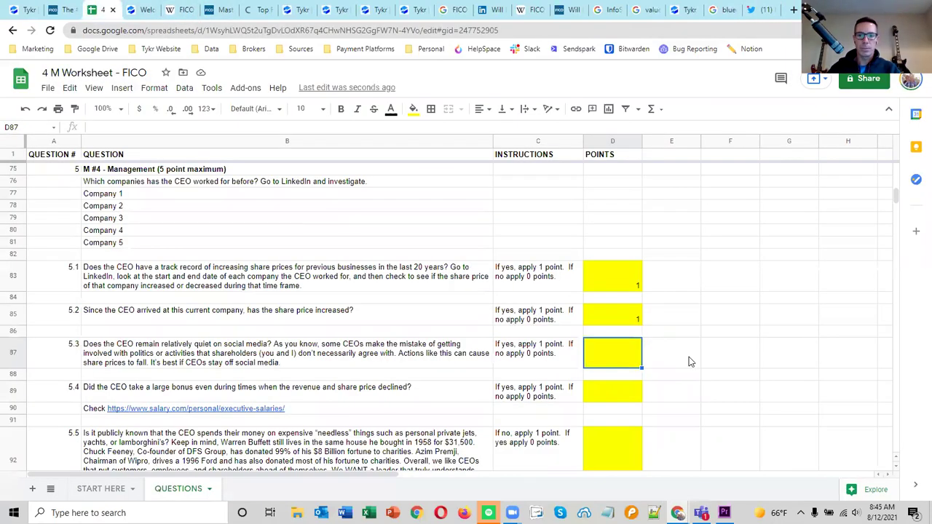
{"action": "left_click", "coordinate": [689, 357]}
{"action": "left_click", "coordinate": [624, 351]}
{"action": "type", "text": "1"}
{"action": "left_click", "coordinate": [754, 355]}
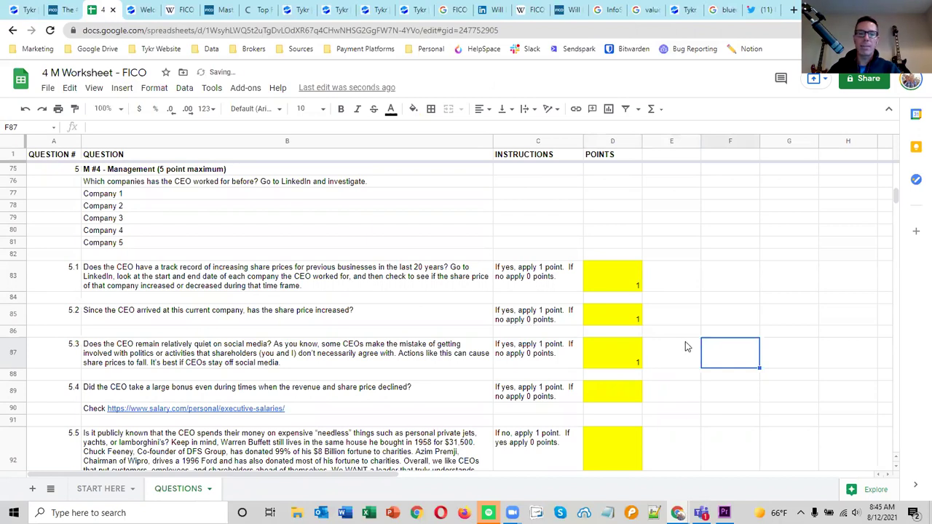
Enter 1 point for question 5.4 on the CEO's bonus during declining revenue and share price.
{"action": "scroll", "coordinate": [689, 345], "scroll_direction": "down", "scroll_amount": 3}
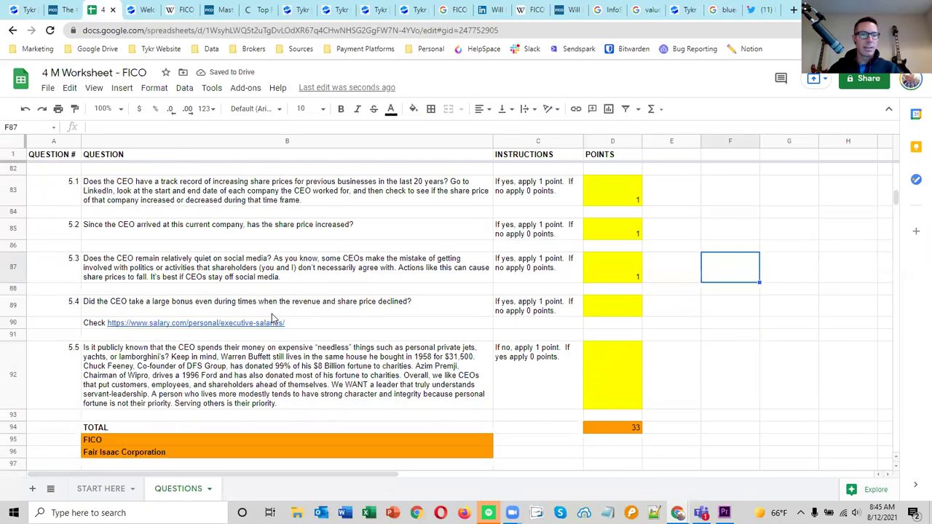
{"action": "left_click", "coordinate": [379, 310]}
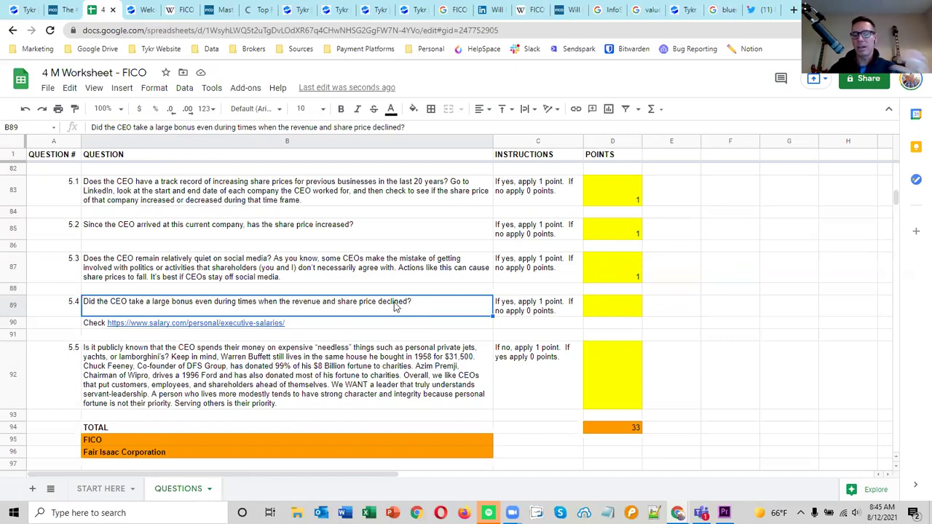
{"action": "left_click", "coordinate": [611, 303]}
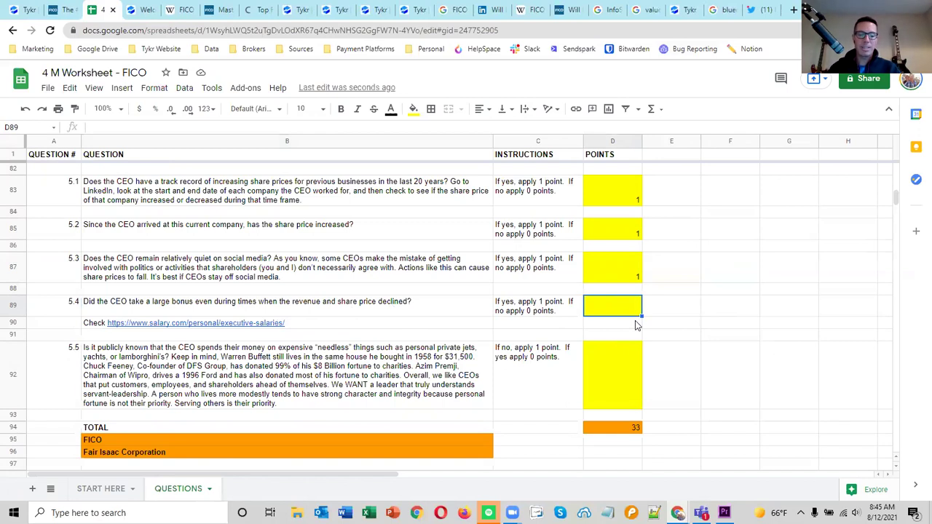
{"action": "type", "text": "1"}
{"action": "left_click_drag", "start_coordinate": [711, 322], "coordinate": [717, 315]}
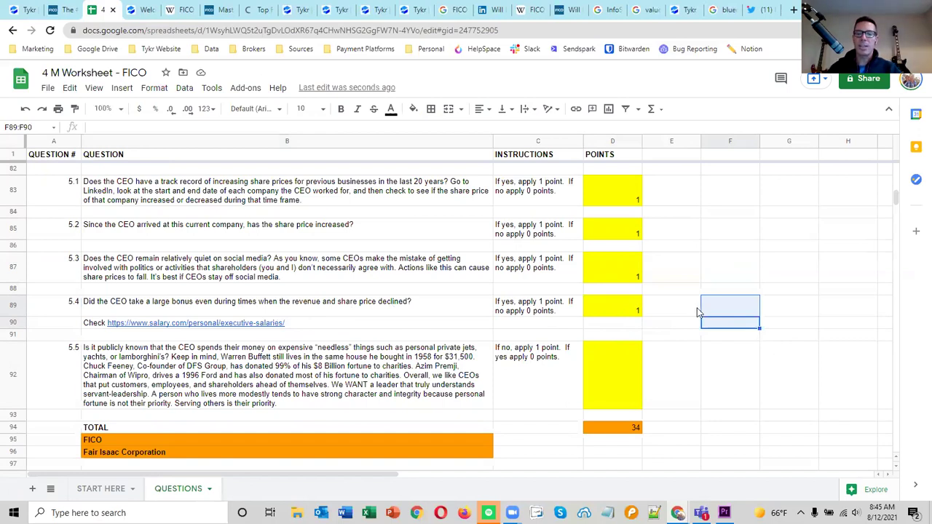
{"action": "left_click", "coordinate": [665, 310]}
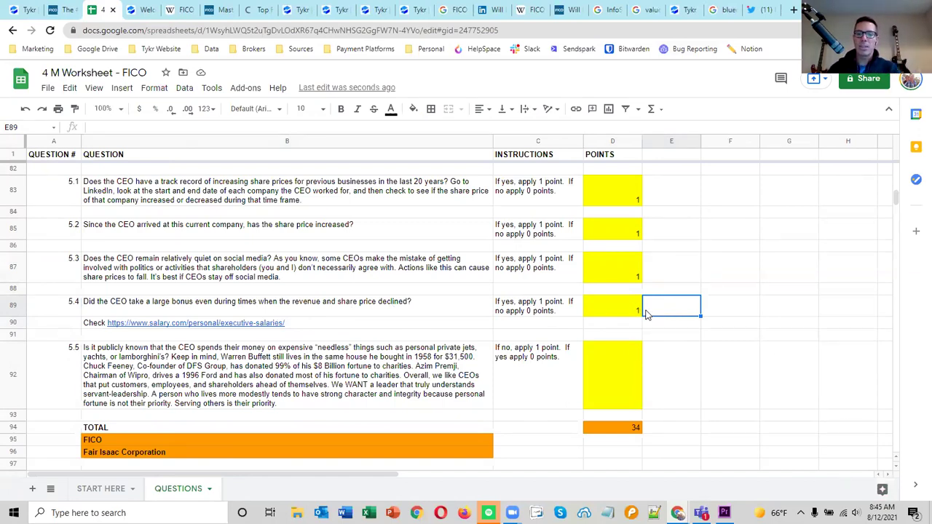
Read question 5.5 on the CEO's personal spending and copy the CEO's name from his biography page on the FICO website.
{"action": "left_click", "coordinate": [640, 310]}
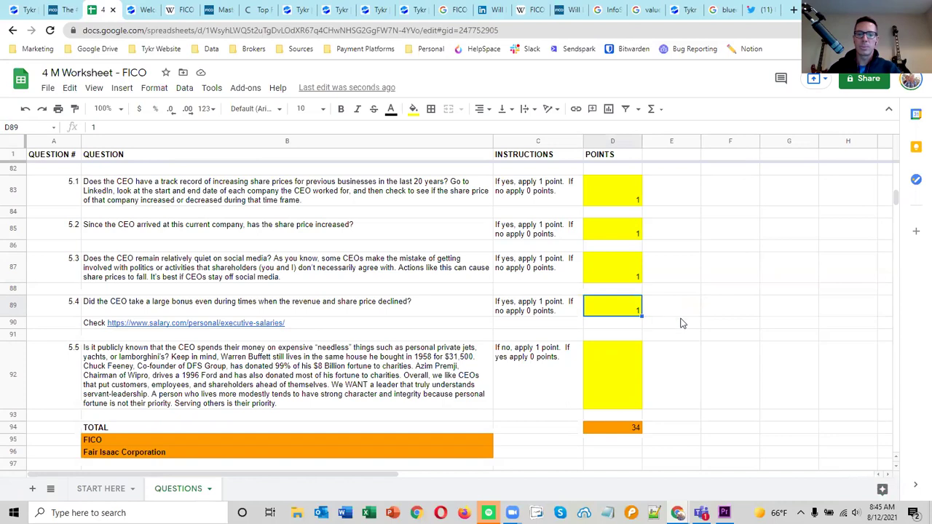
{"action": "scroll", "coordinate": [660, 308], "scroll_direction": "down", "scroll_amount": 2}
{"action": "scroll", "coordinate": [656, 297], "scroll_direction": "up", "scroll_amount": 1}
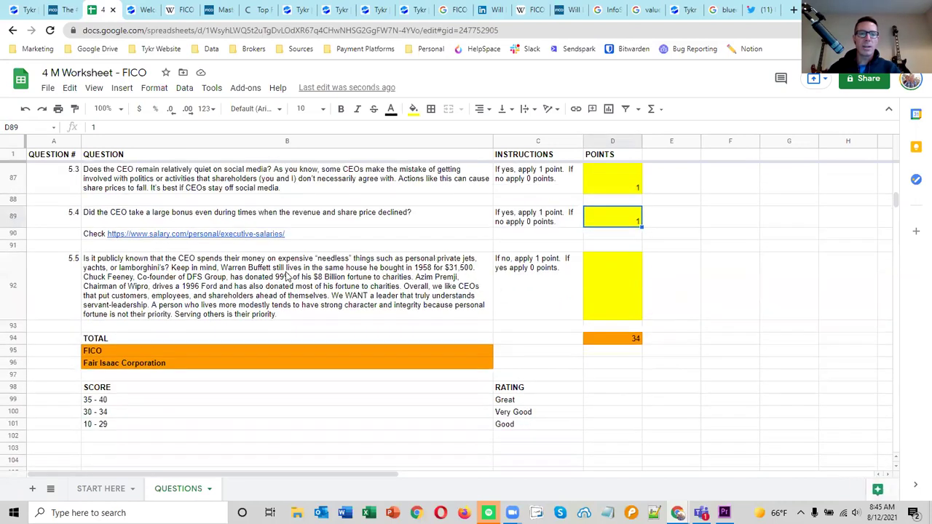
{"action": "left_click", "coordinate": [196, 284]}
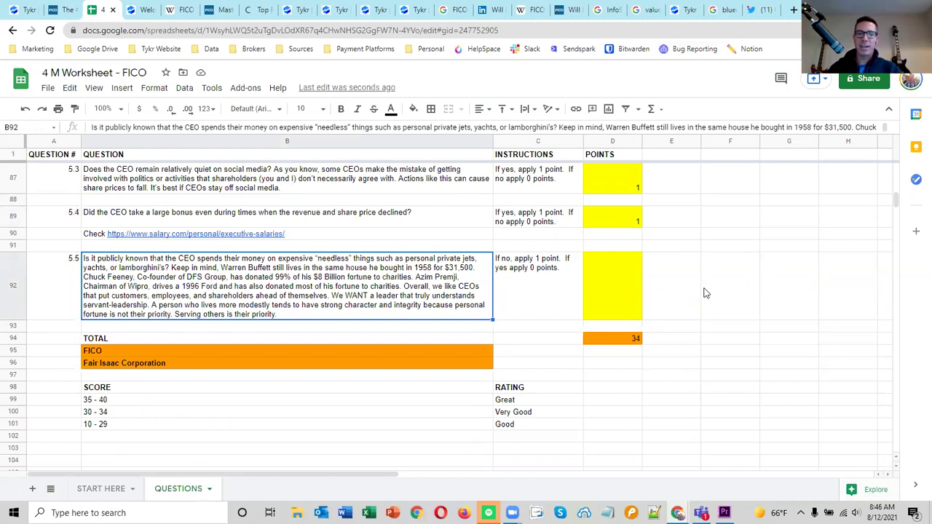
{"action": "scroll", "coordinate": [693, 292], "scroll_direction": "up", "scroll_amount": 1}
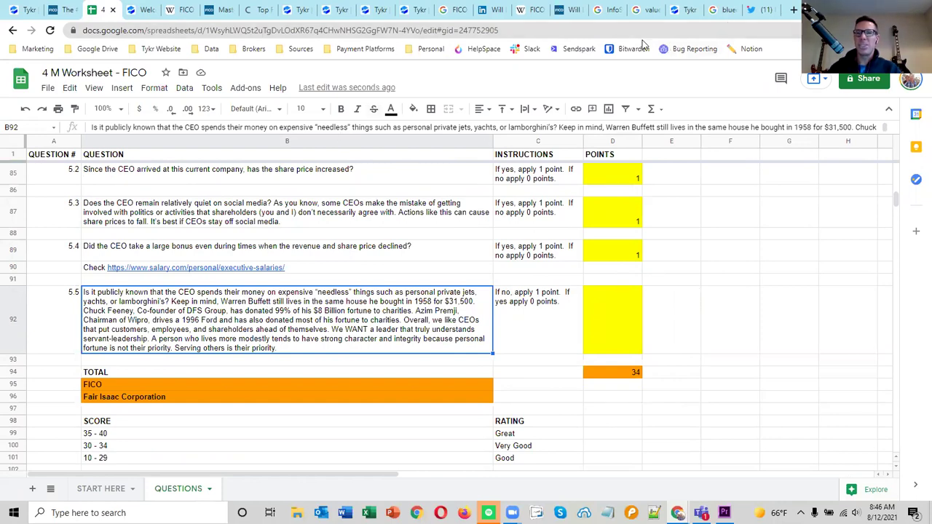
{"action": "left_click", "coordinate": [568, 10]}
{"action": "left_click", "coordinate": [439, 180]}
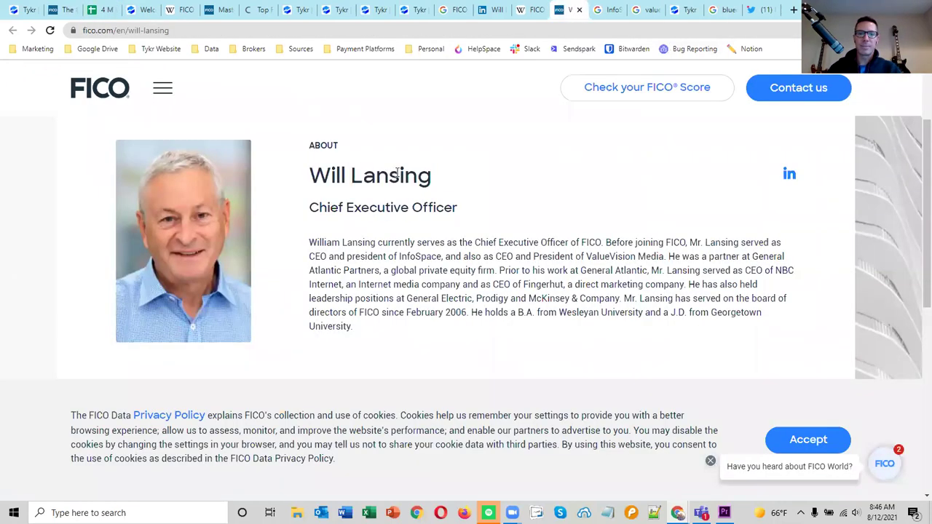
{"action": "triple_click", "coordinate": [359, 176]}
{"action": "key", "text": "ctrl+c"}
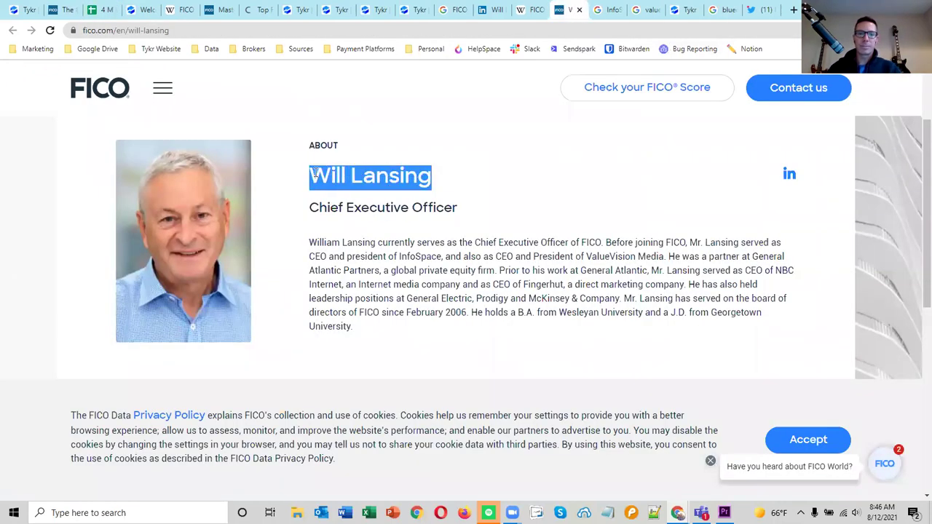
Search Google for the CEO's name plus "spending", replacing the earlier bluecora stock search.
{"action": "left_click", "coordinate": [724, 12]}
{"action": "triple_click", "coordinate": [205, 88]}
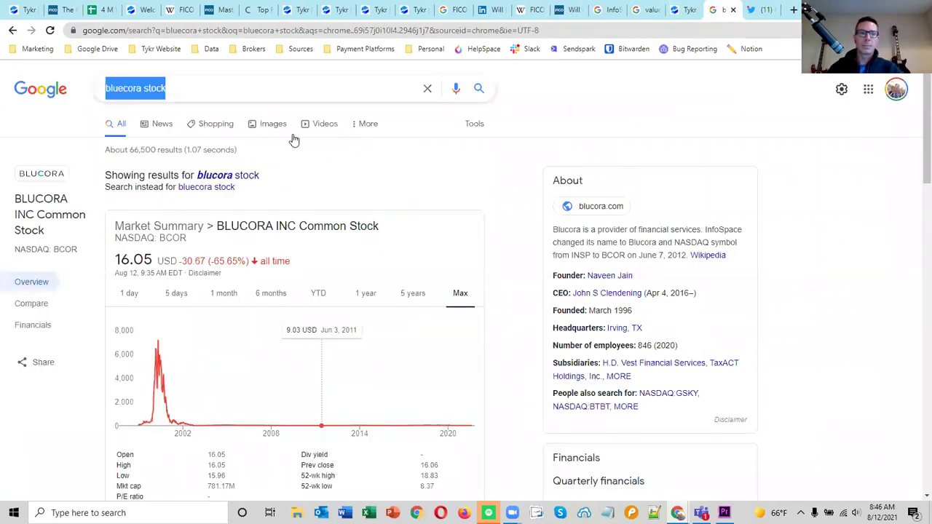
{"action": "key", "text": "ctrl+v"}
{"action": "type", "text": "spending"}
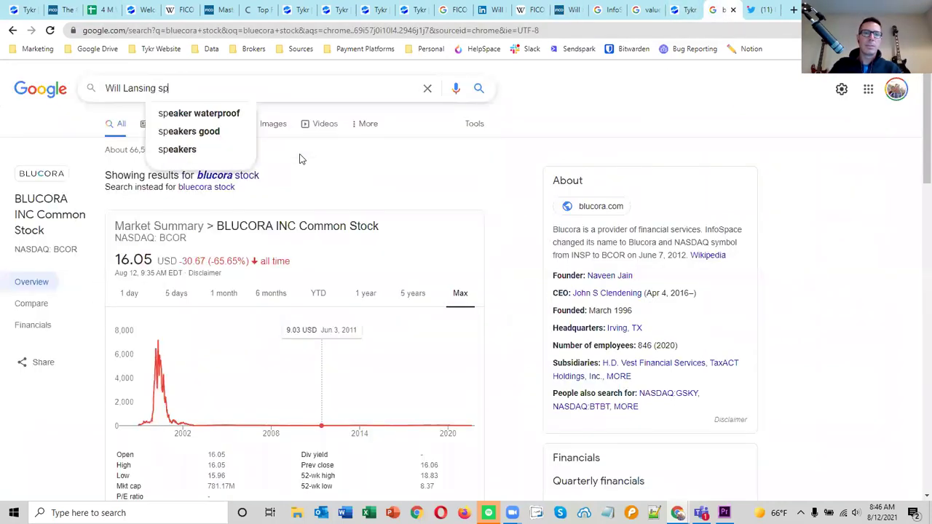
{"action": "key", "text": "Return"}
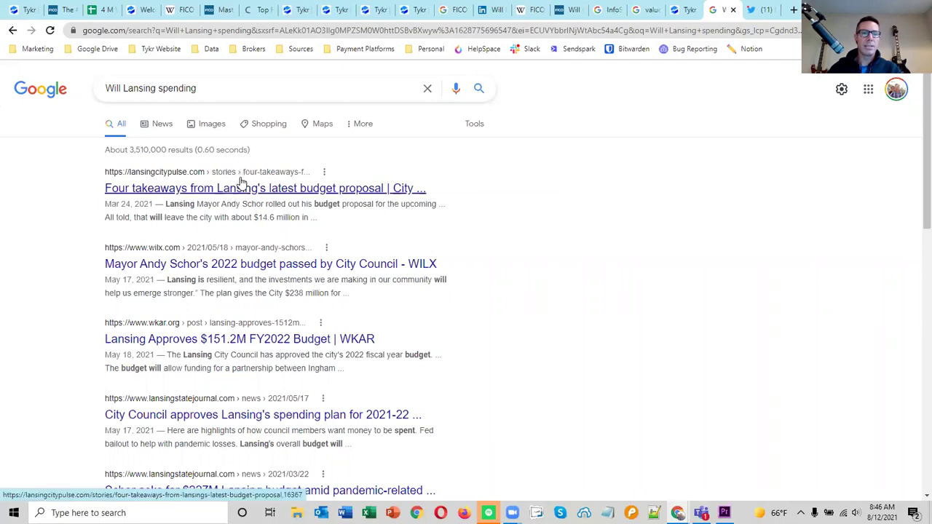
Refine the Google search to the CEO's name plus "money spending habits" and look over the results.
{"action": "double_click", "coordinate": [192, 87]}
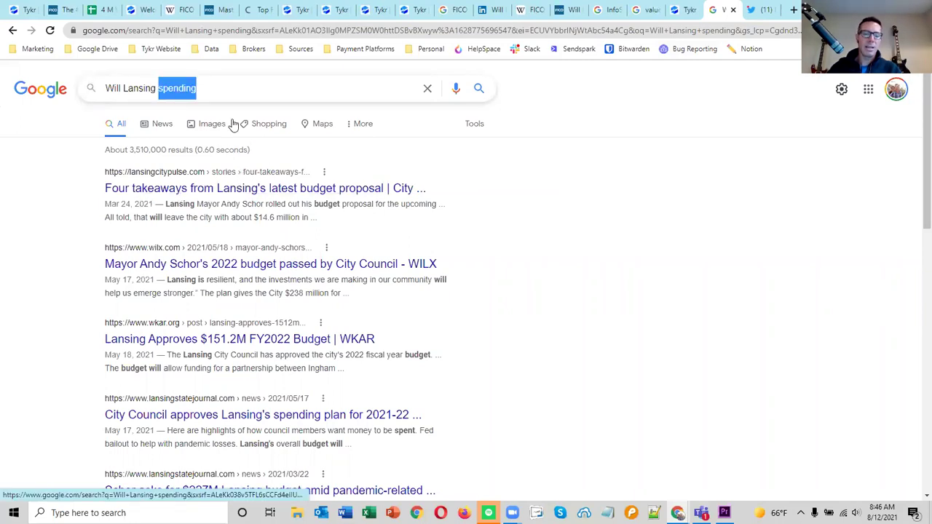
{"action": "key", "text": "BackSpace"}
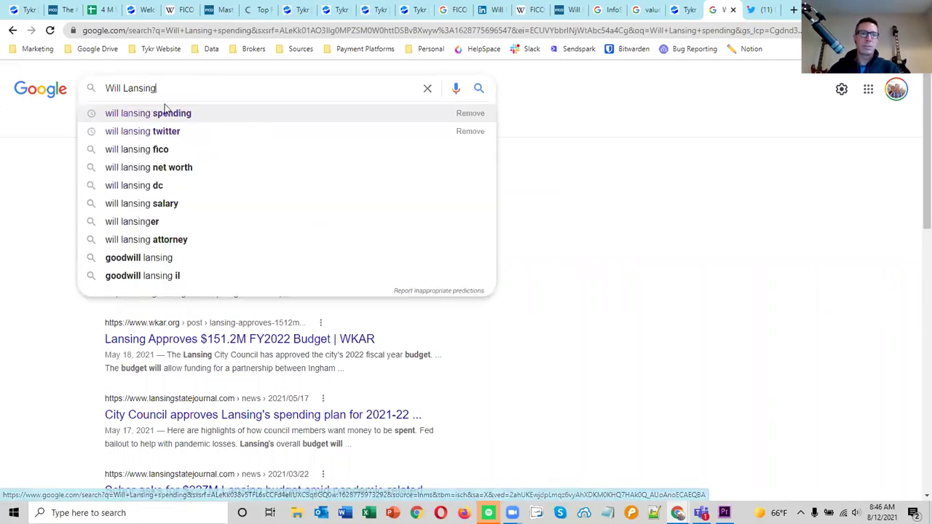
{"action": "type", "text": "money"}
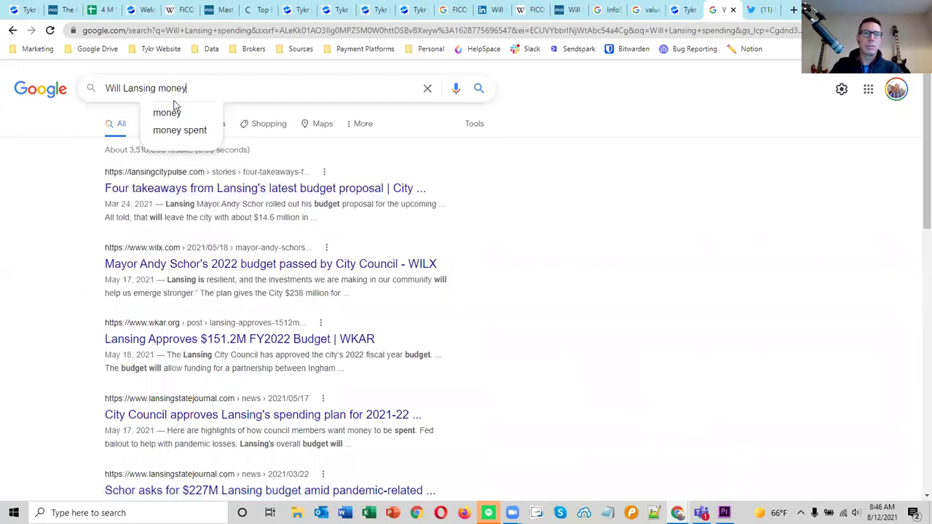
{"action": "type", "text": " spend"}
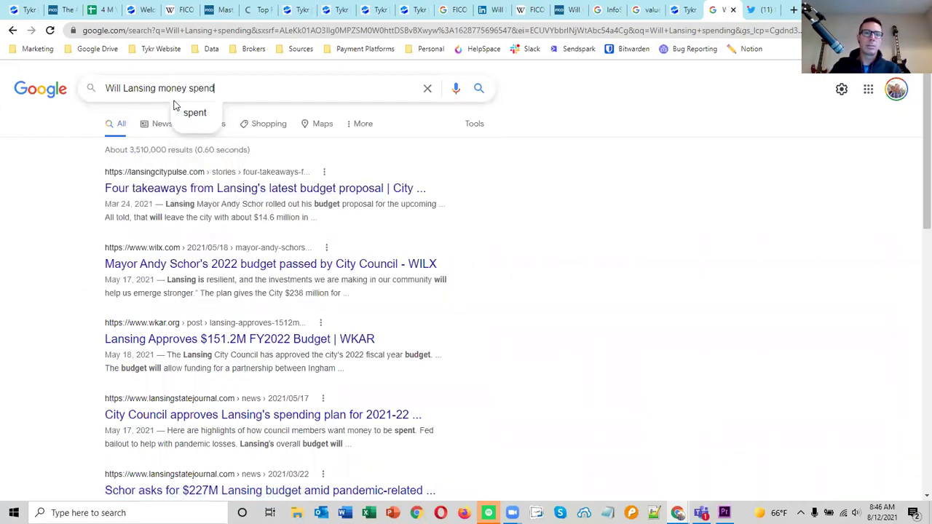
{"action": "type", "text": "ing habits"}
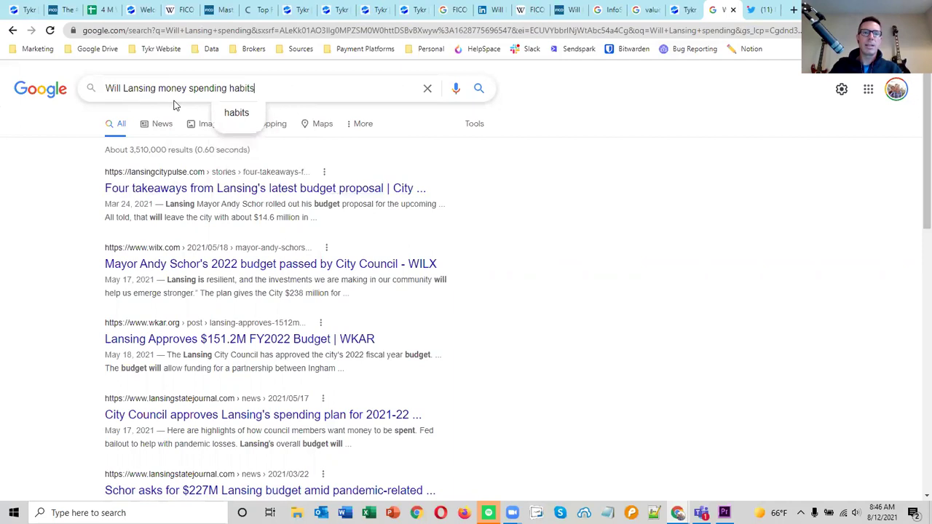
{"action": "key", "text": "Return"}
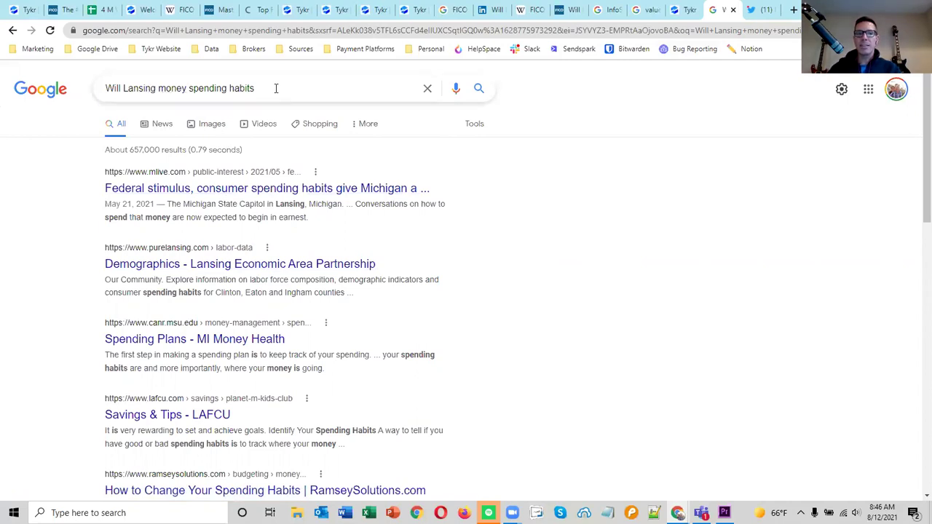
{"action": "left_click_drag", "start_coordinate": [283, 88], "coordinate": [92, 89]}
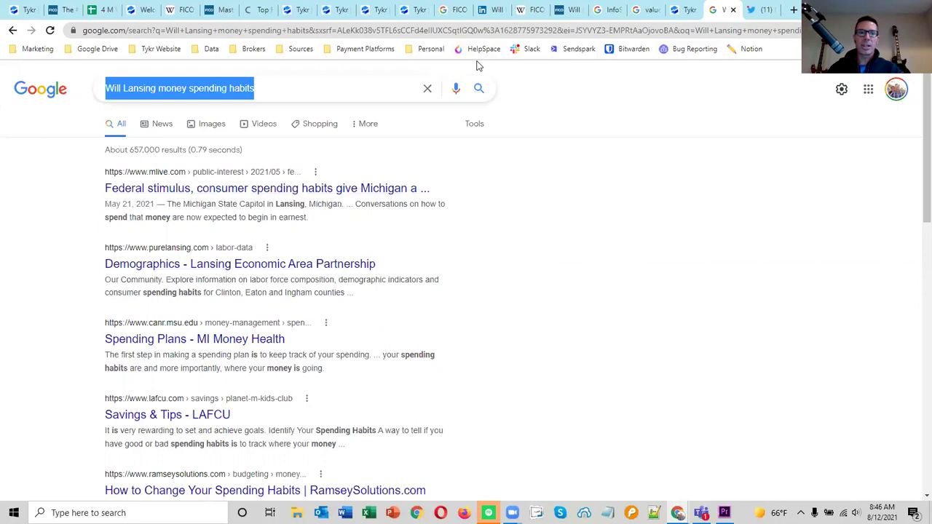
In the 4 M Worksheet, enter 1 point for question 5.5 on the CEO's spending on needless luxuries.
{"action": "left_click", "coordinate": [105, 9]}
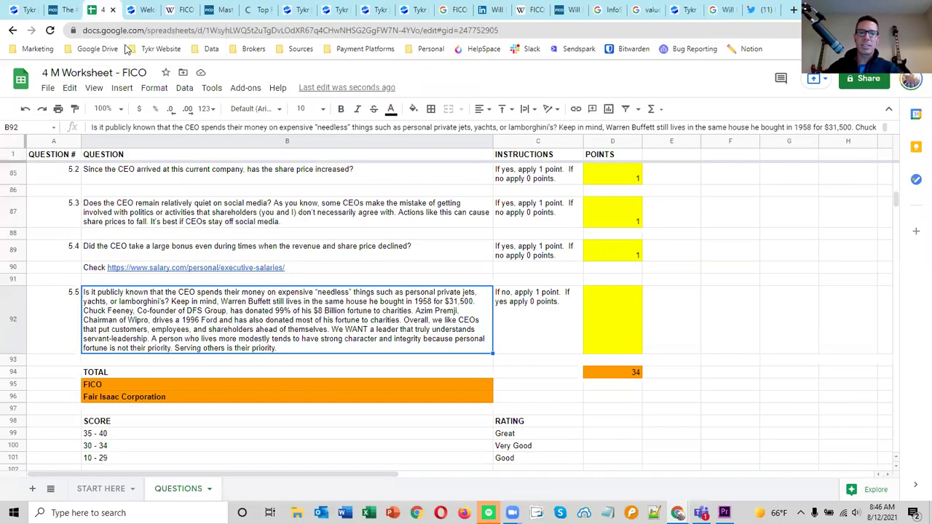
{"action": "left_click", "coordinate": [610, 327]}
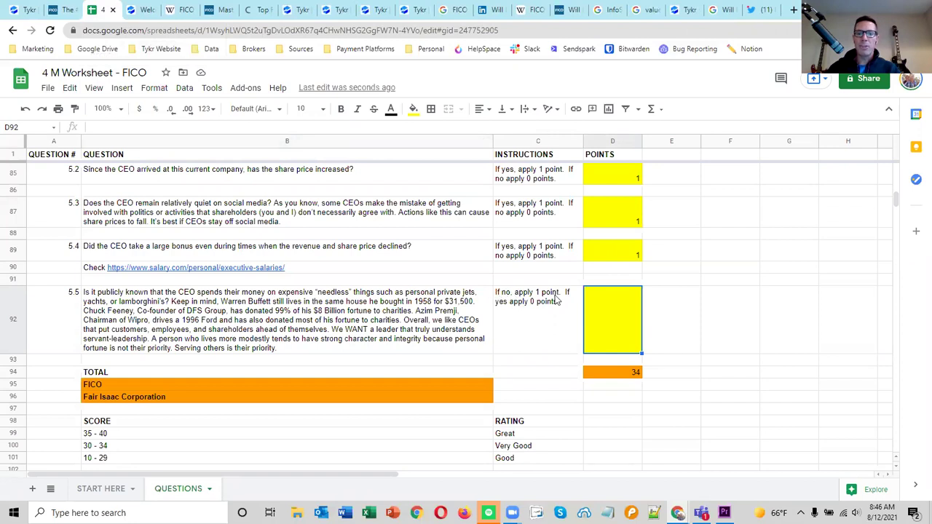
{"action": "left_click", "coordinate": [703, 320]}
{"action": "left_click", "coordinate": [599, 316]}
{"action": "type", "text": "1"}
{"action": "left_click", "coordinate": [702, 328]}
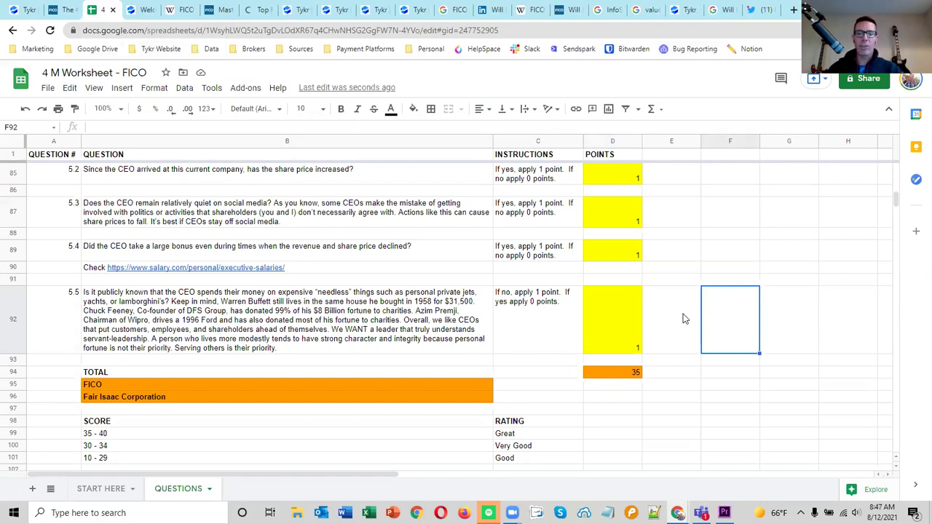
Check the worksheet's total points against the score and rating table below it.
{"action": "scroll", "coordinate": [685, 314], "scroll_direction": "down", "scroll_amount": 2}
{"action": "left_click", "coordinate": [630, 265]}
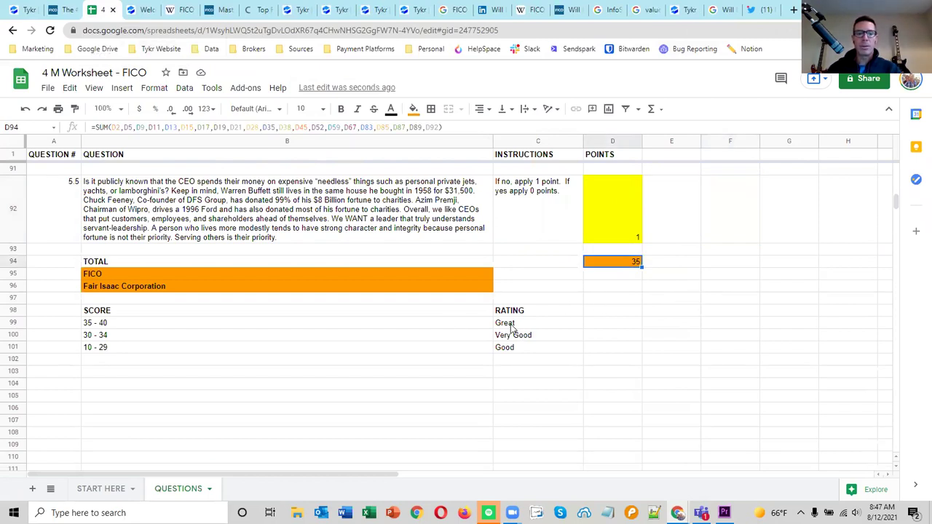
{"action": "left_click", "coordinate": [539, 324]}
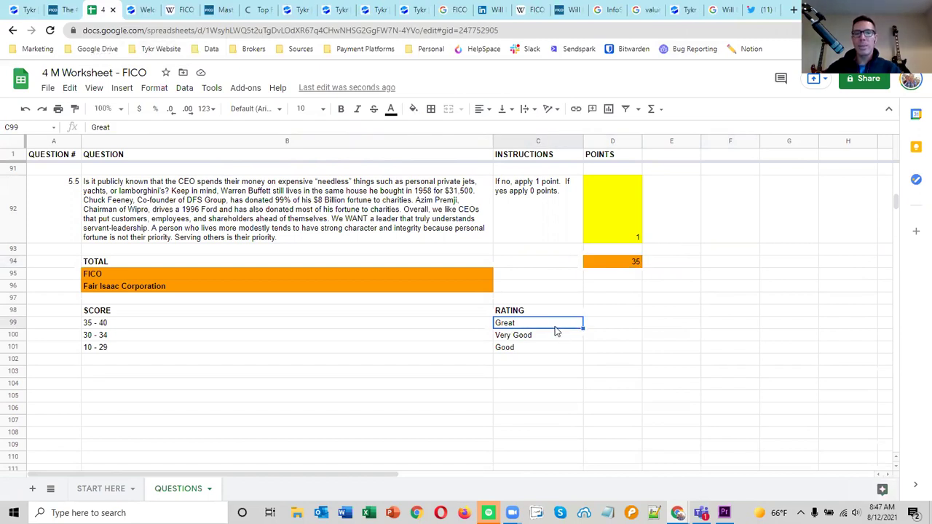
Review the scored Meaning and Moat questions back up to the worksheet's beginning, and revisit the CEO's LinkedIn profile.
{"action": "scroll", "coordinate": [560, 326], "scroll_direction": "up", "scroll_amount": 15}
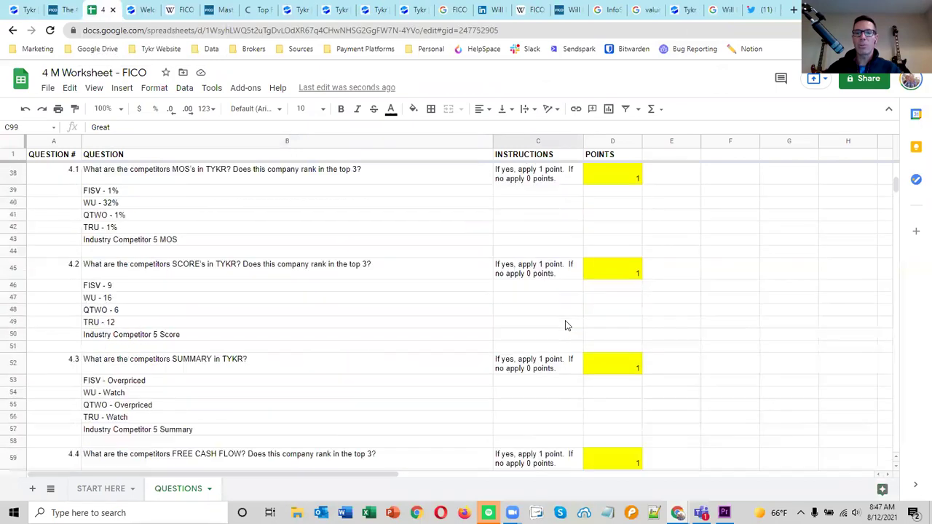
{"action": "scroll", "coordinate": [565, 326], "scroll_direction": "up", "scroll_amount": 5}
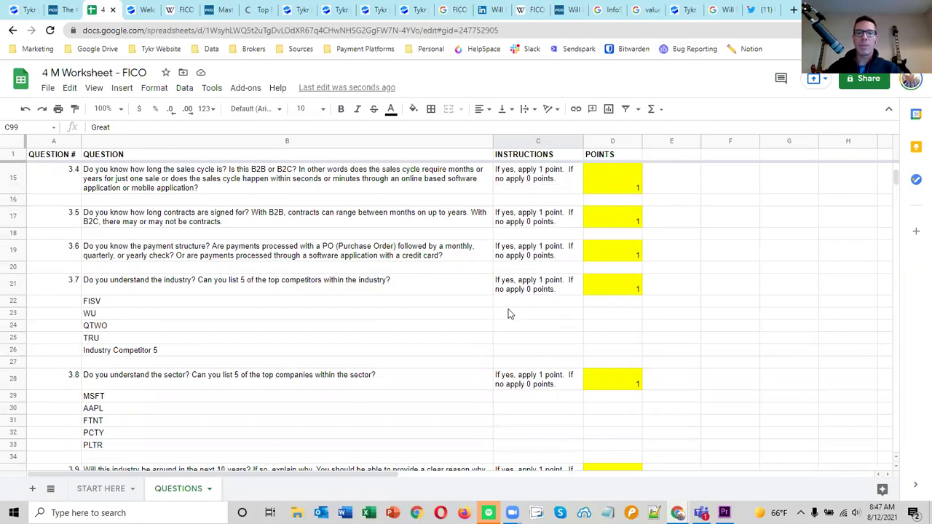
{"action": "scroll", "coordinate": [509, 314], "scroll_direction": "down", "scroll_amount": 3}
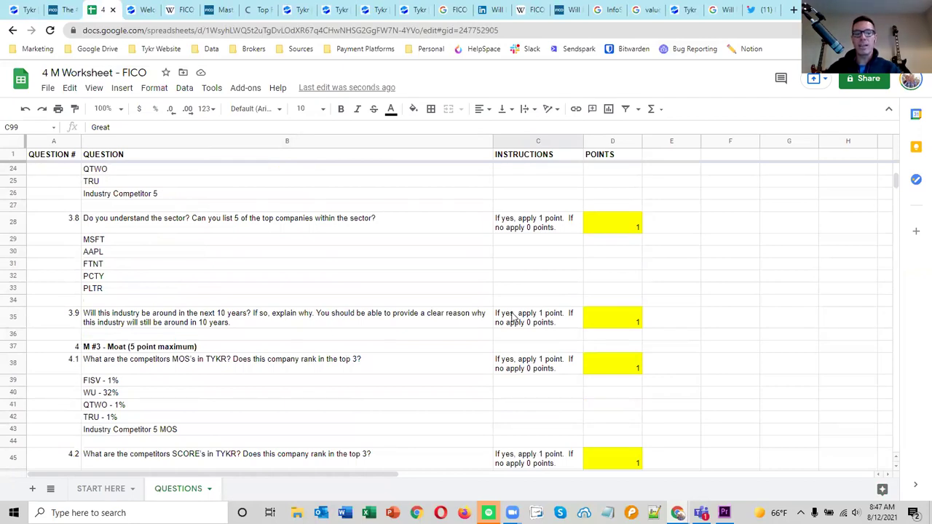
{"action": "scroll", "coordinate": [512, 318], "scroll_direction": "down", "scroll_amount": 3}
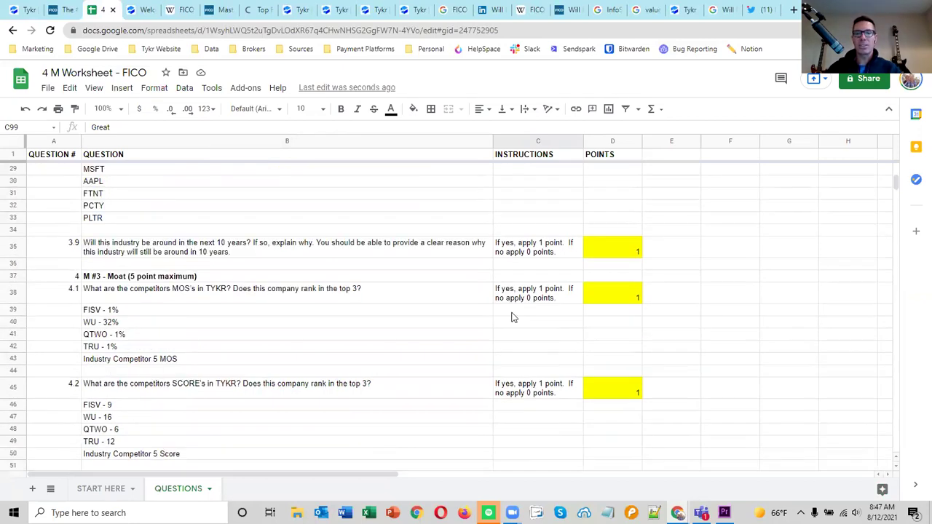
{"action": "left_click", "coordinate": [492, 11]}
{"action": "scroll", "coordinate": [547, 175], "scroll_direction": "up", "scroll_amount": 8}
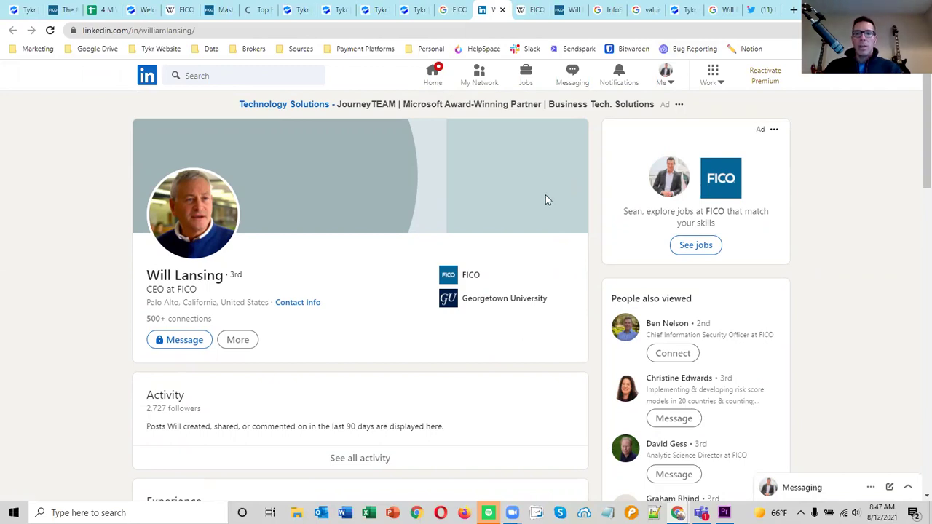
{"action": "left_click", "coordinate": [102, 10]}
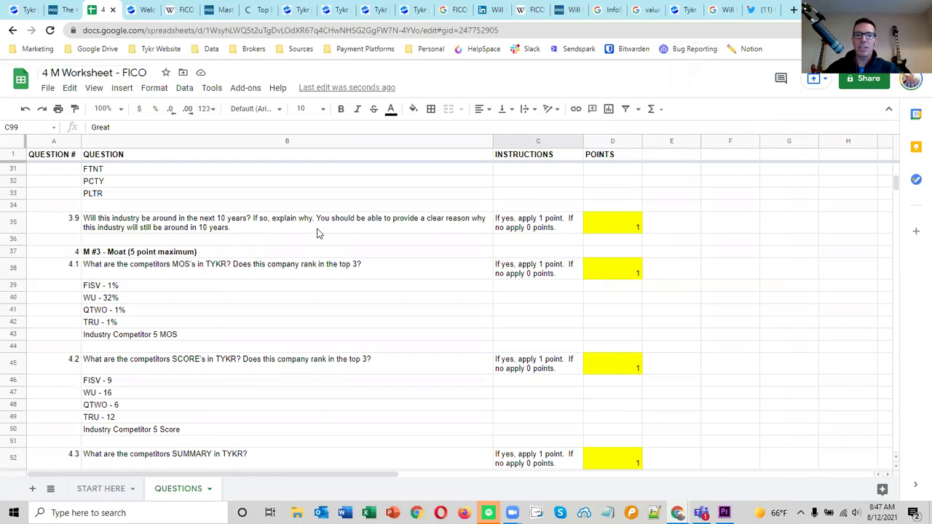
{"action": "left_click", "coordinate": [385, 264]}
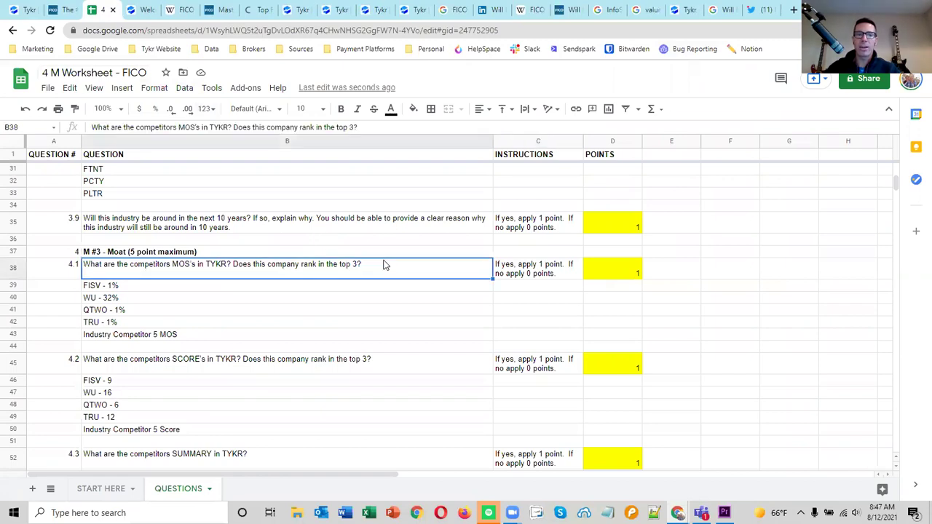
{"action": "scroll", "coordinate": [385, 265], "scroll_direction": "up", "scroll_amount": 10}
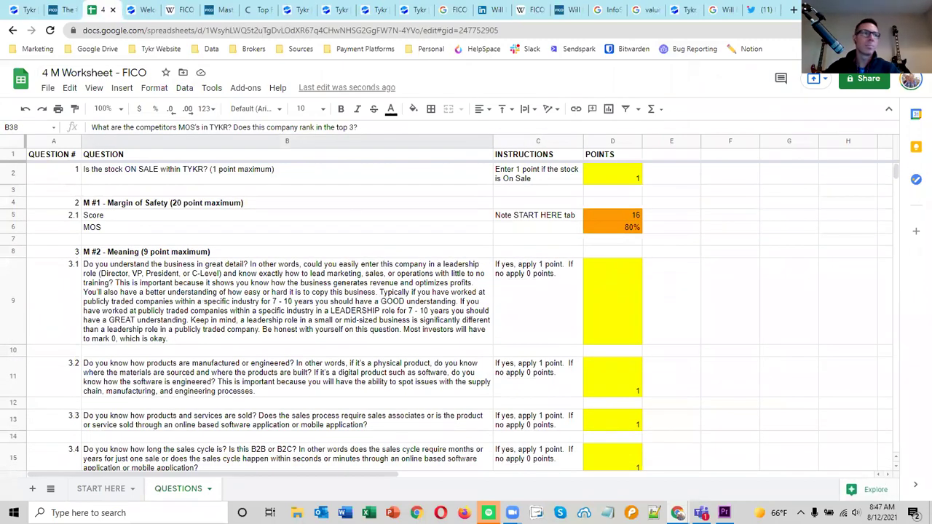